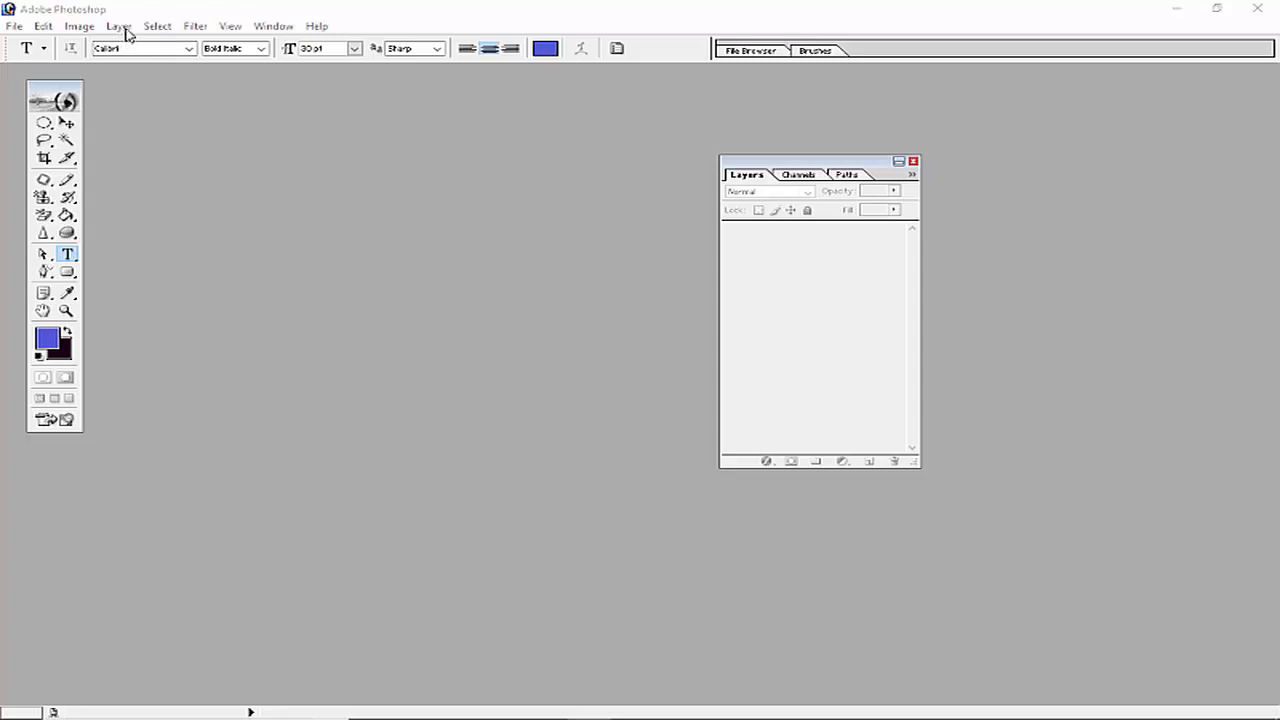
Step: Open maxresdefault42345.jpg from the lecture 8 folder and arrange the image window and Layers palette in the workspace
left_click(119, 26)
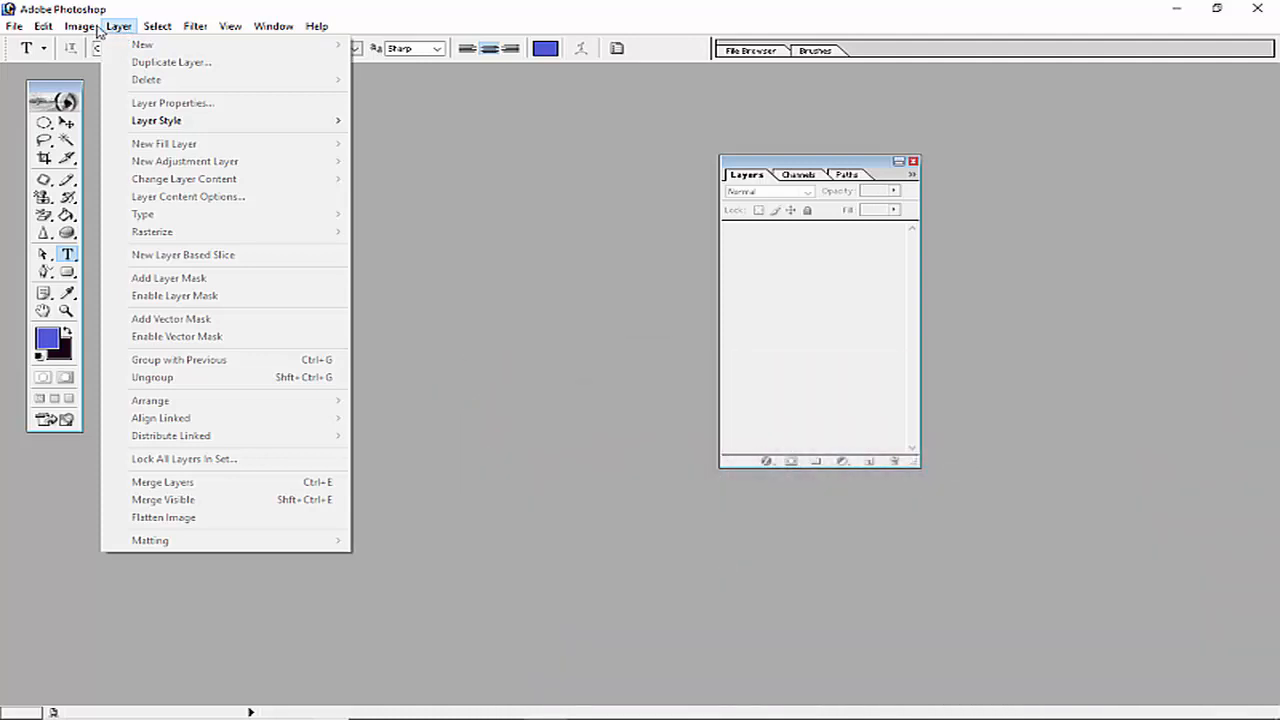
mouse_move(14, 26)
left_click(30, 57)
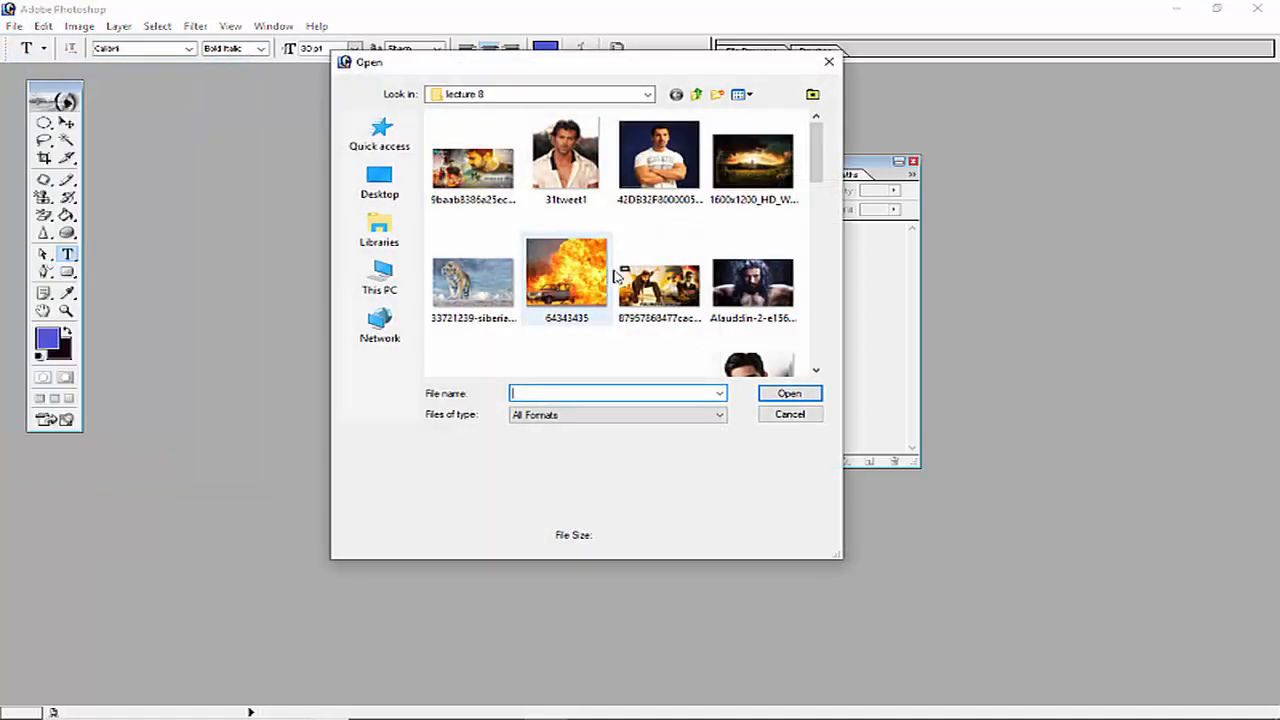
left_click_drag(815, 169, 813, 265)
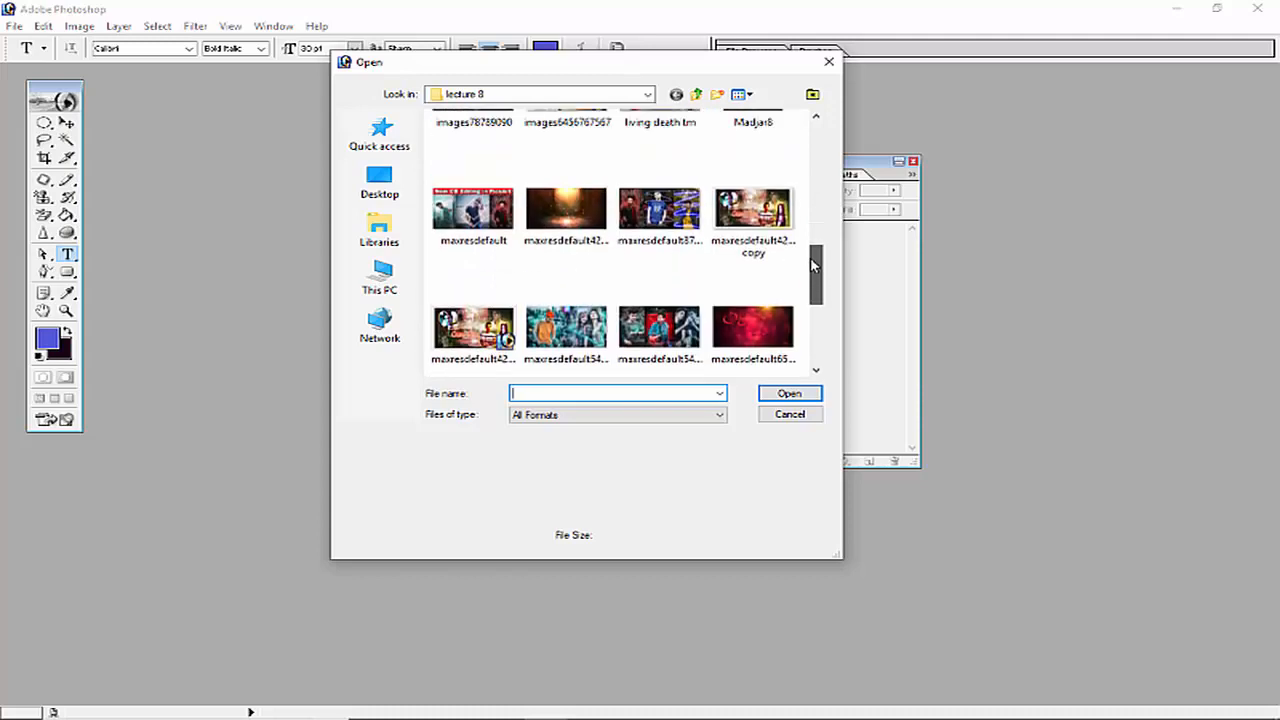
double_click(608, 205)
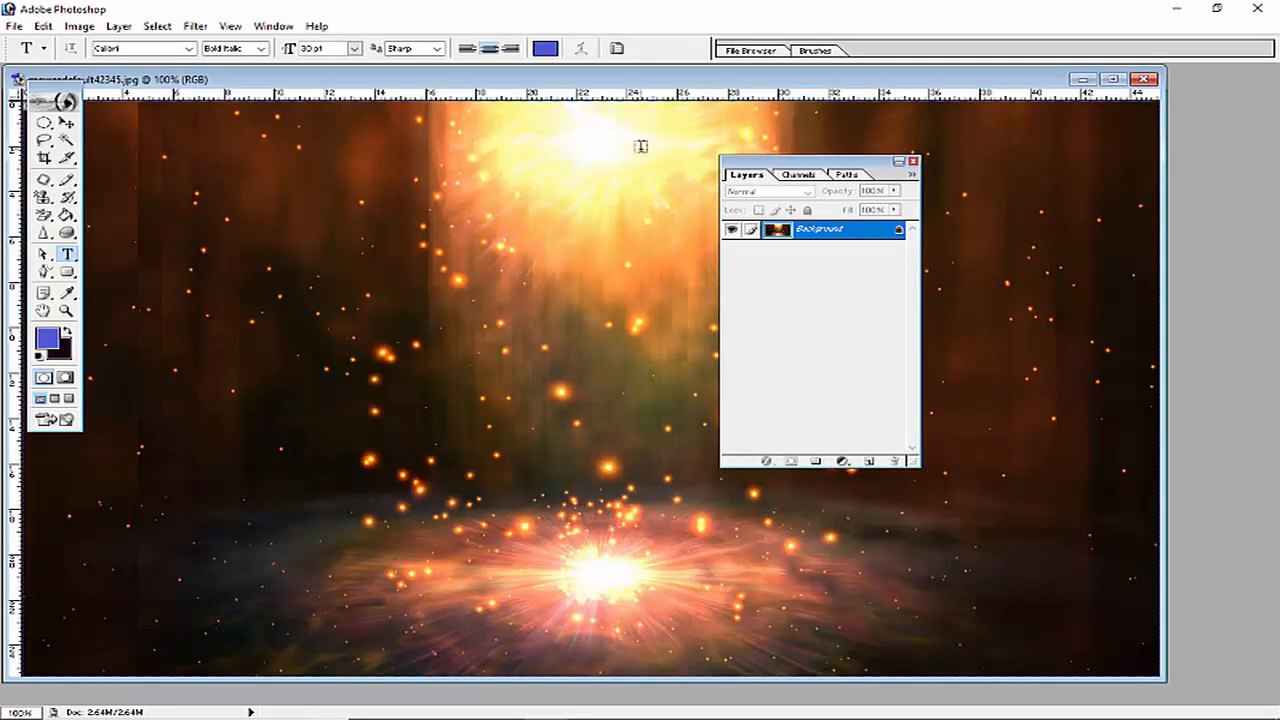
left_click_drag(604, 85, 692, 86)
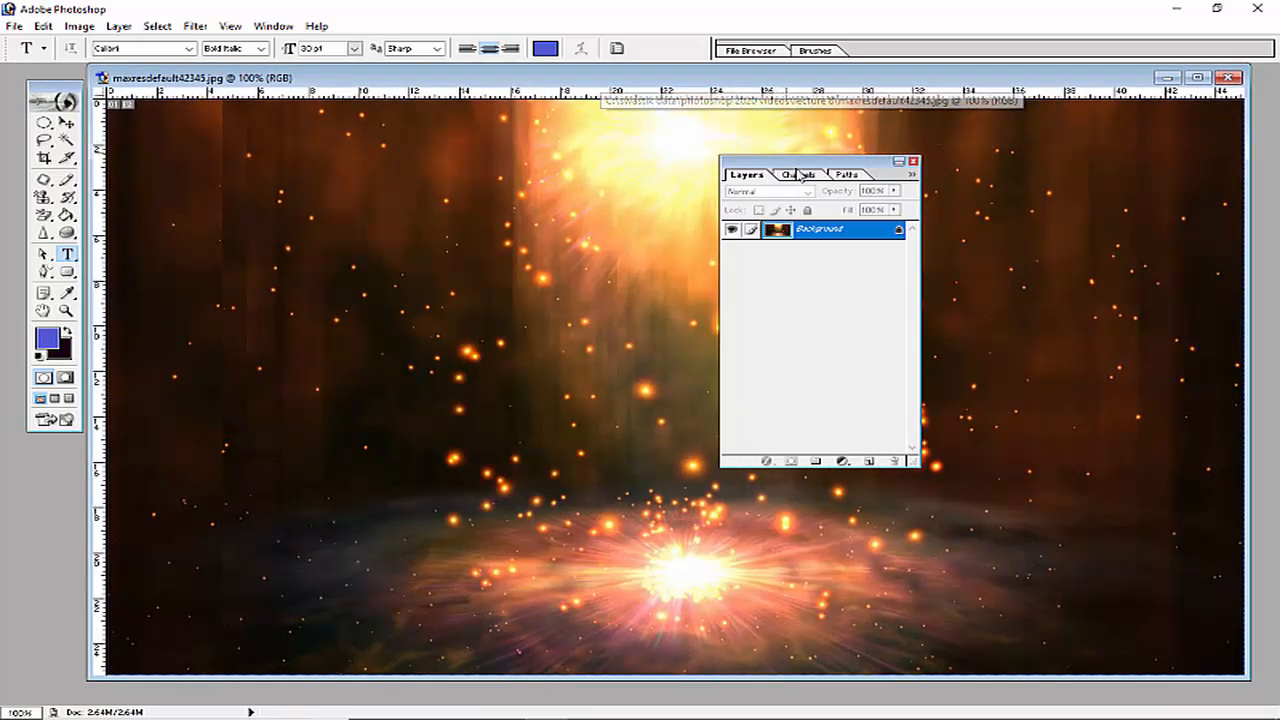
left_click_drag(790, 170, 1044, 198)
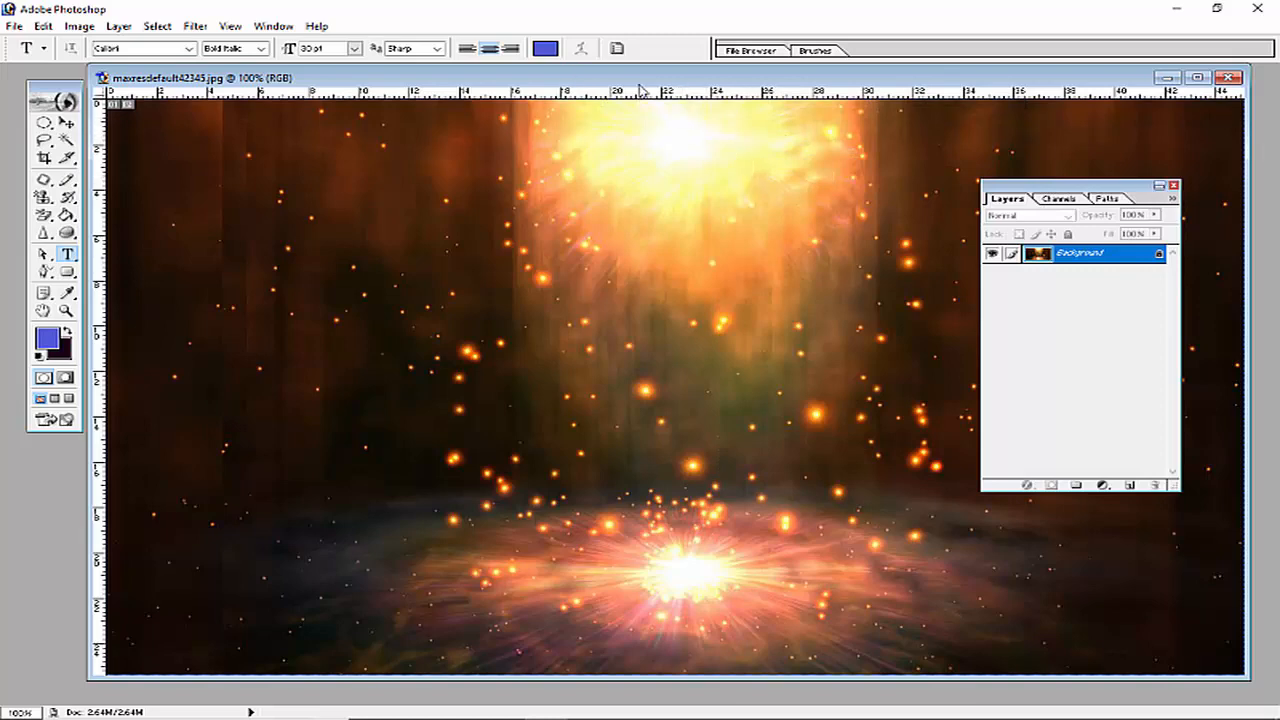
mouse_move(641, 90)
left_mouse_down()
mouse_move(643, 128)
mouse_move(632, 76)
left_mouse_up()
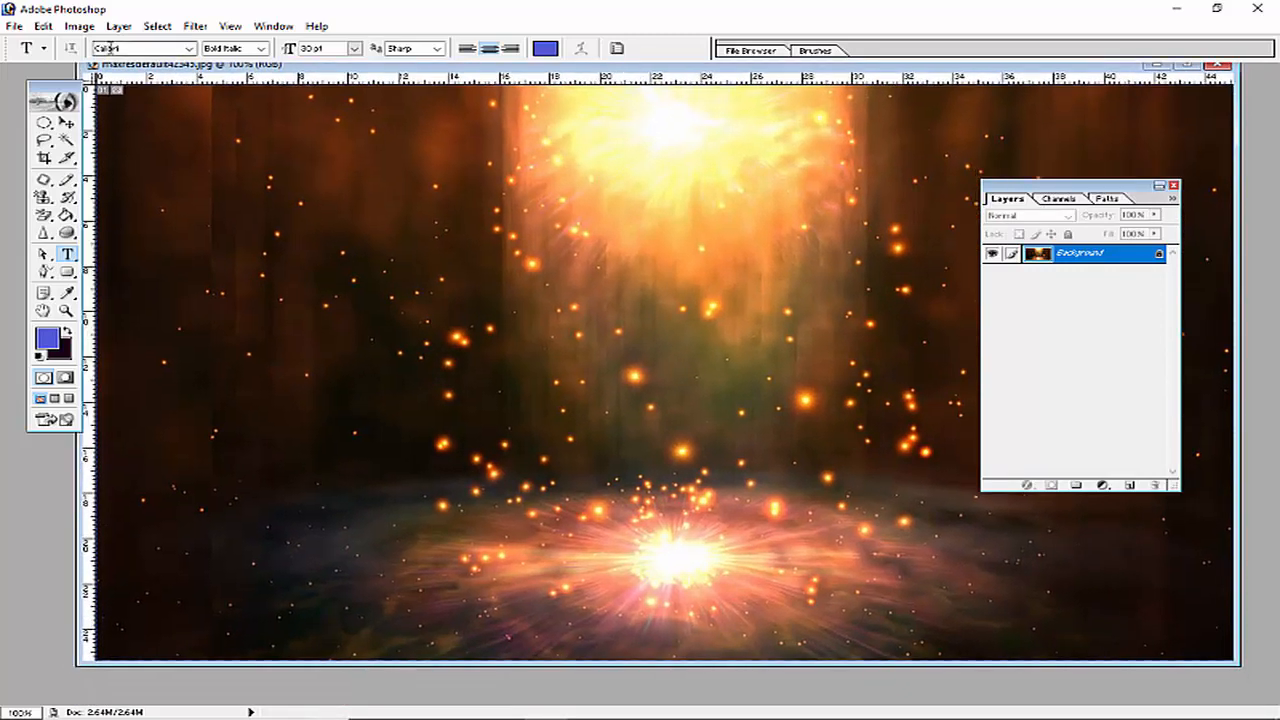
Step: Open the portrait photo of the man in the red shirt from the lecture 8 folder
left_click(14, 26)
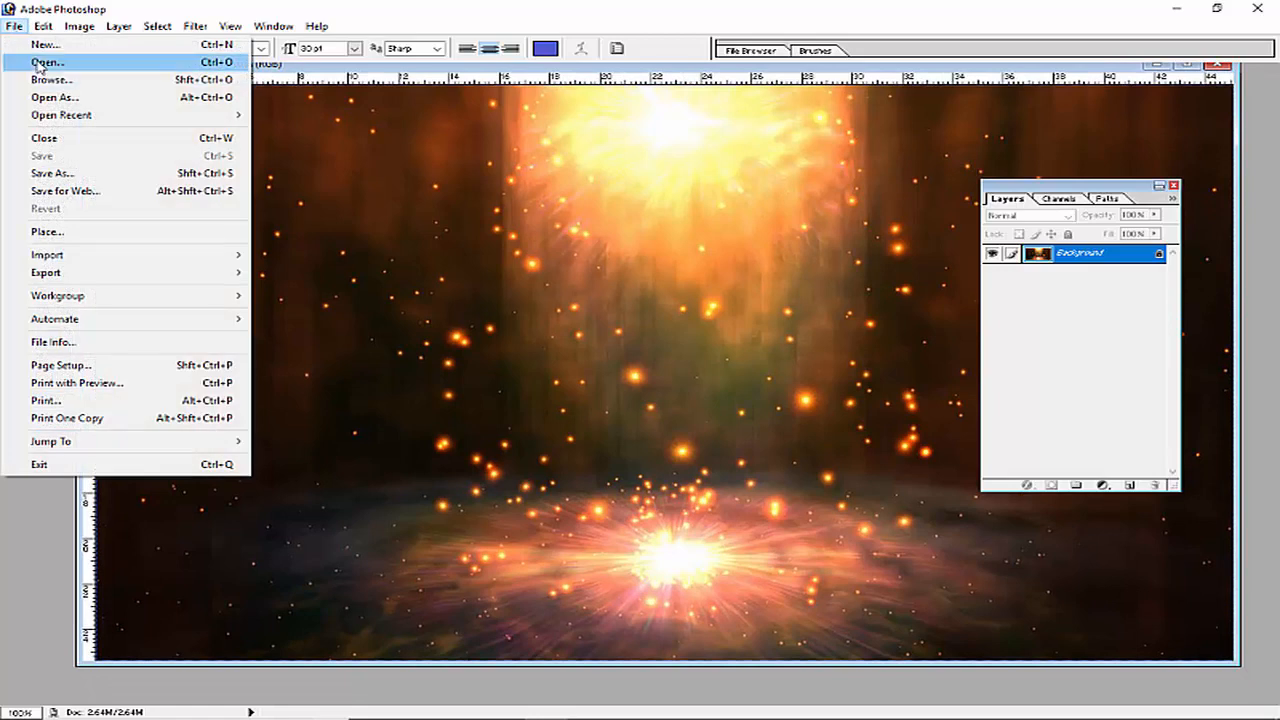
left_click(42, 63)
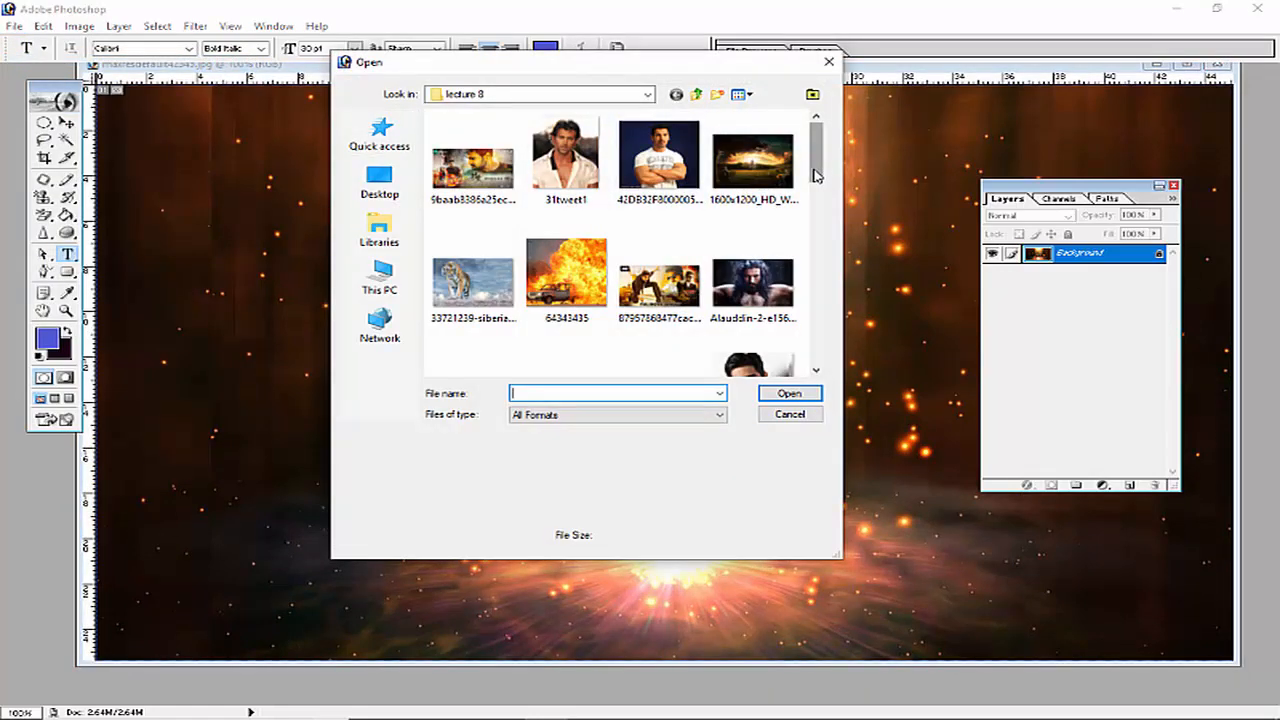
left_click_drag(818, 180, 820, 205)
double_click(751, 235)
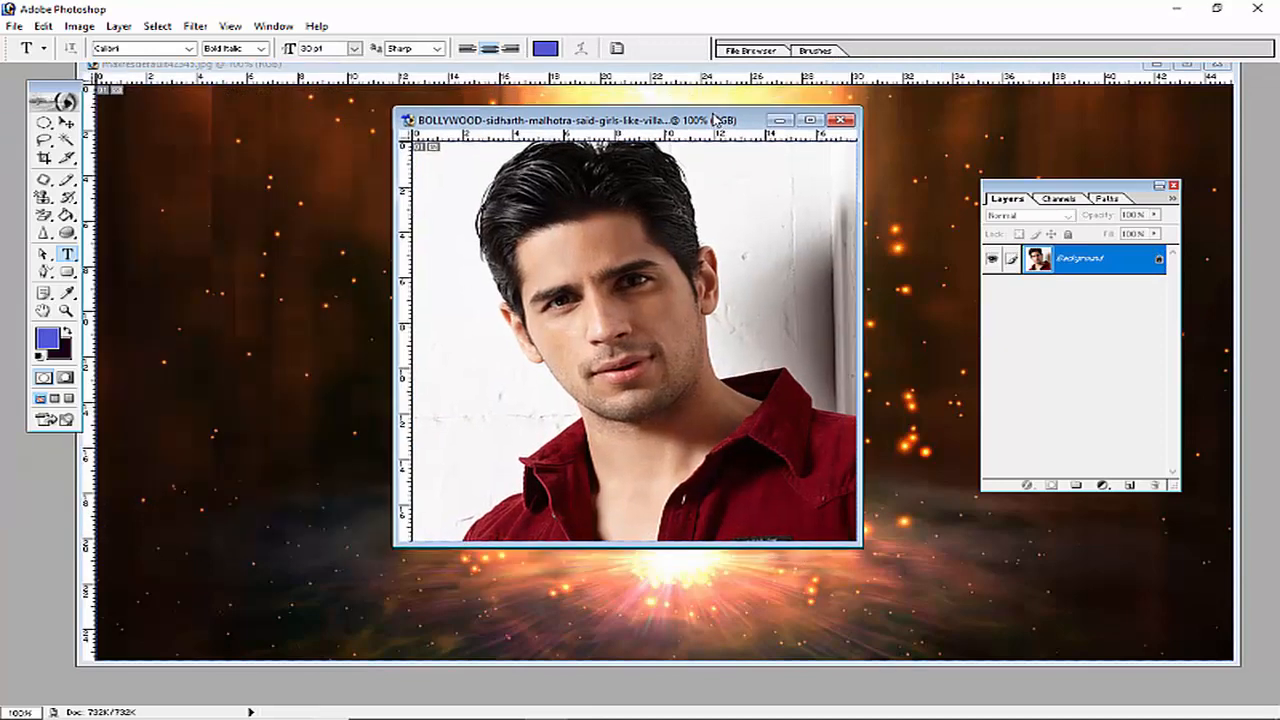
Step: Select most of the portrait with a rectangular marquee and move the selection onto the middle of the glowing background image
left_click(44, 122)
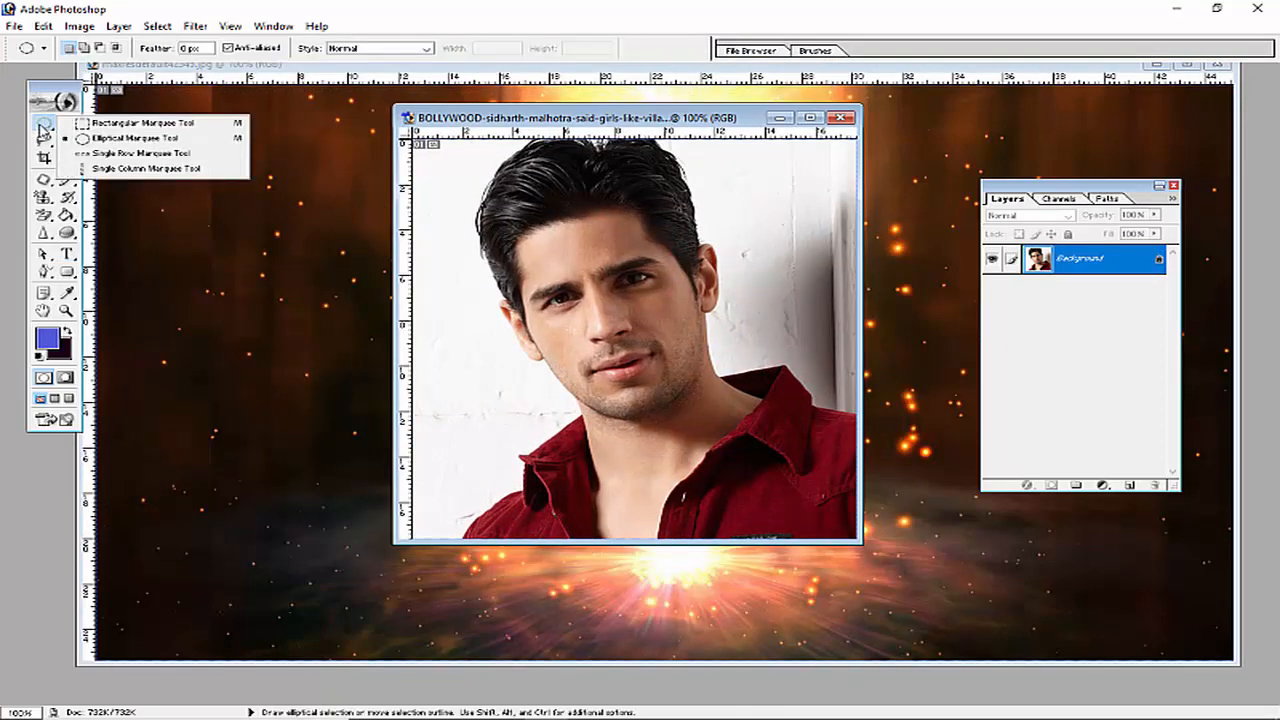
left_click(98, 124)
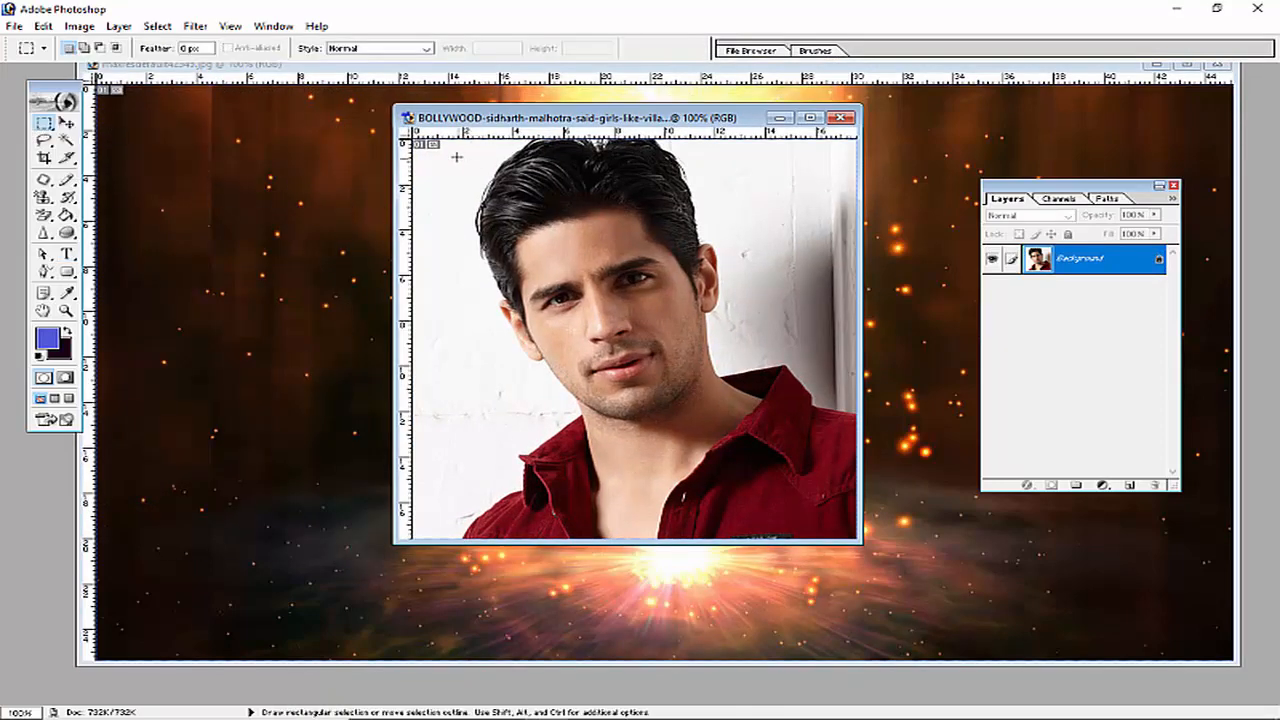
left_click_drag(444, 140, 826, 517)
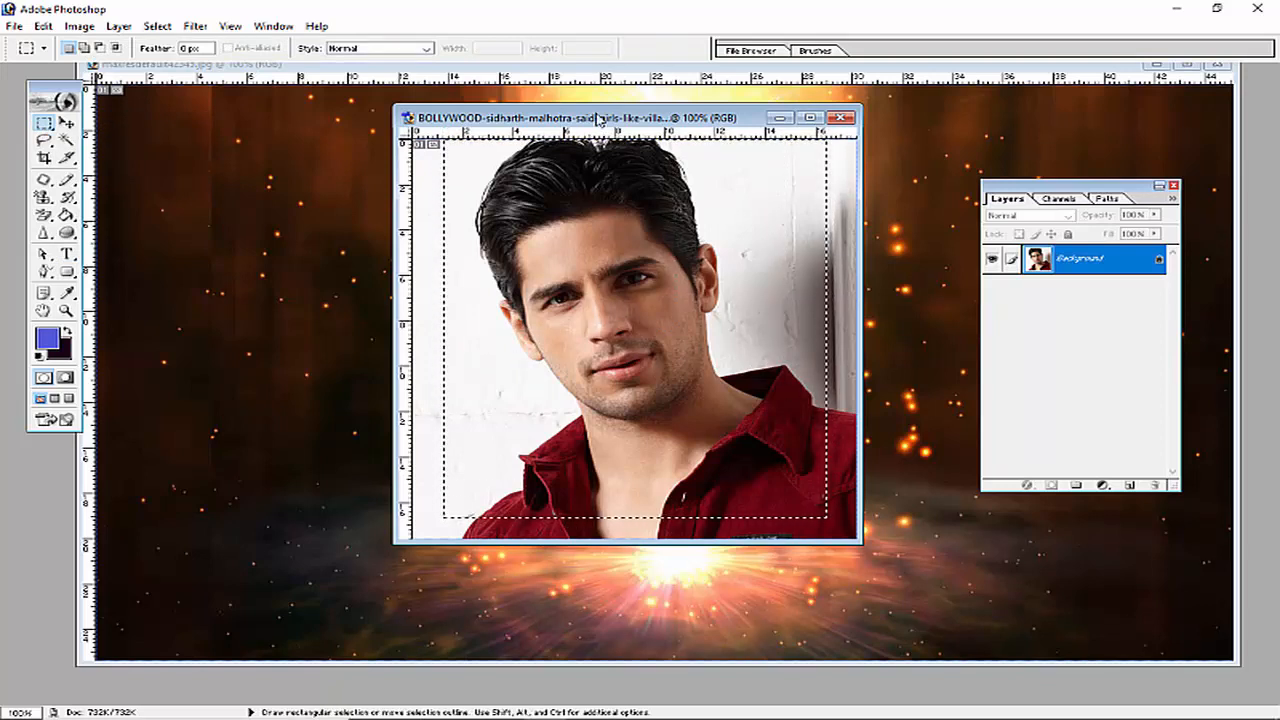
left_click(66, 122)
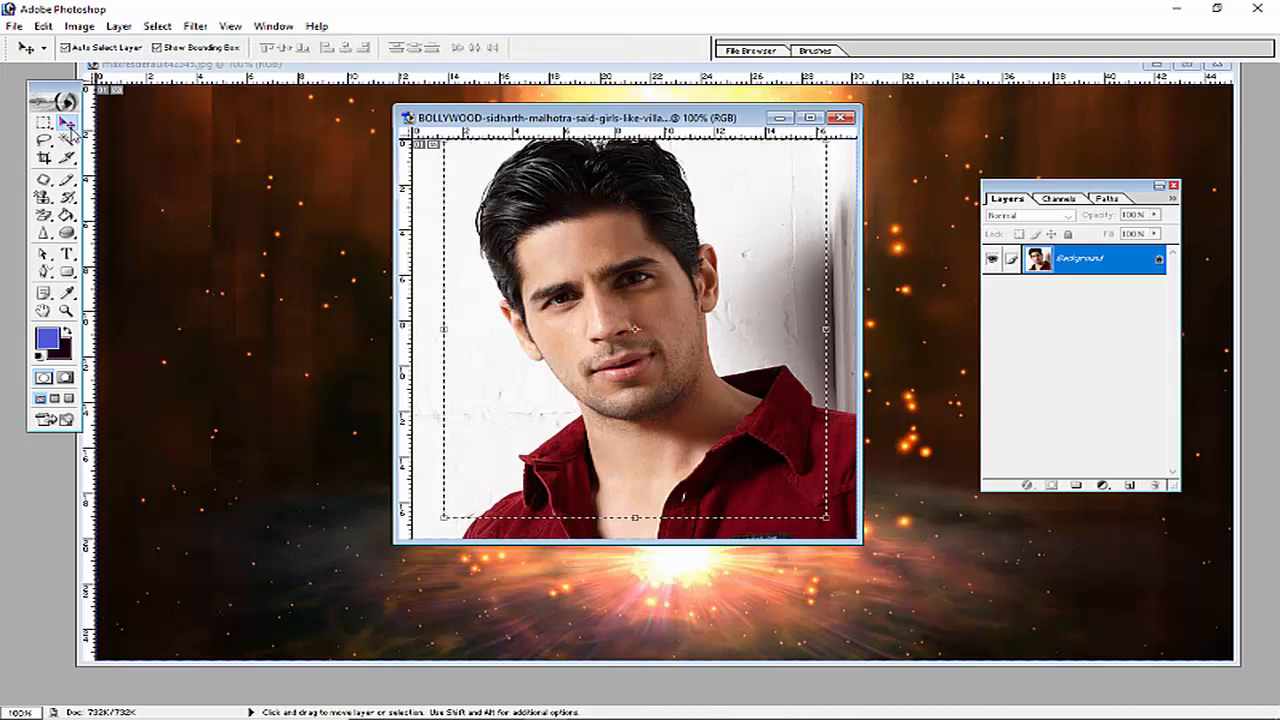
left_click_drag(582, 118, 762, 114)
left_click_drag(762, 230, 563, 295)
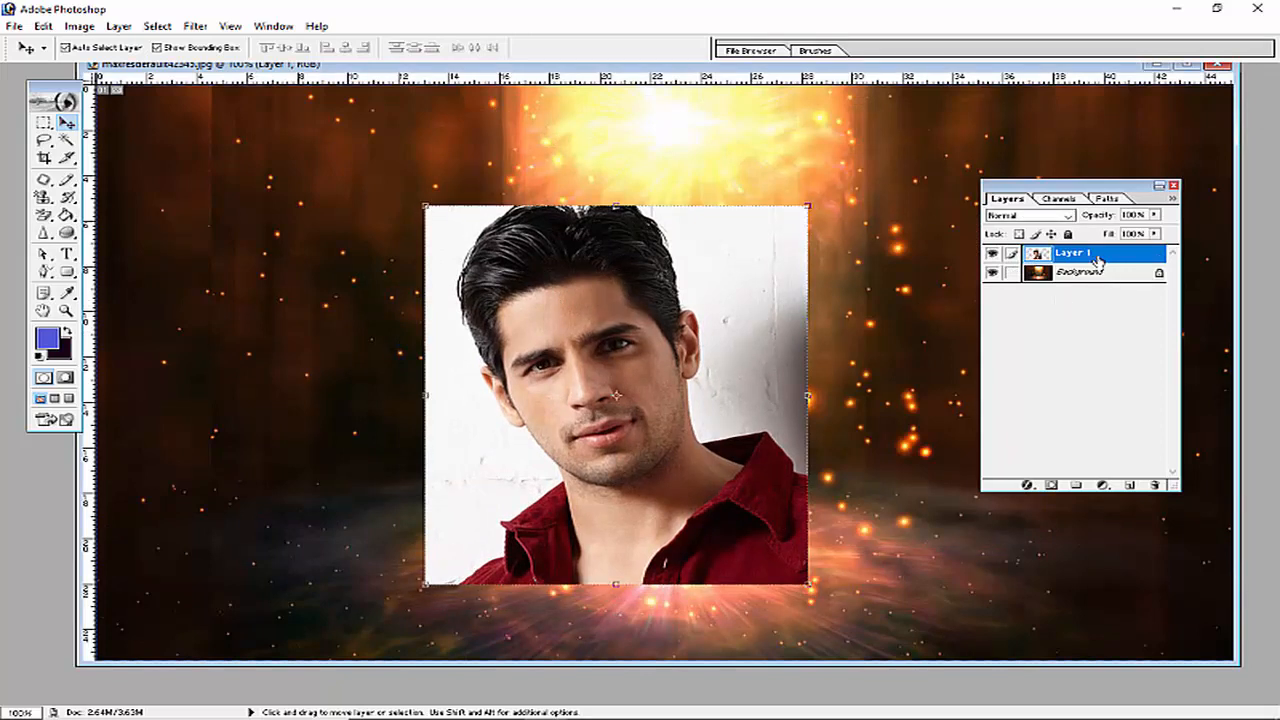
Step: Move the Layers palette closer to the portrait and select Layer 1 as the active layer
left_click_drag(1072, 200, 930, 202)
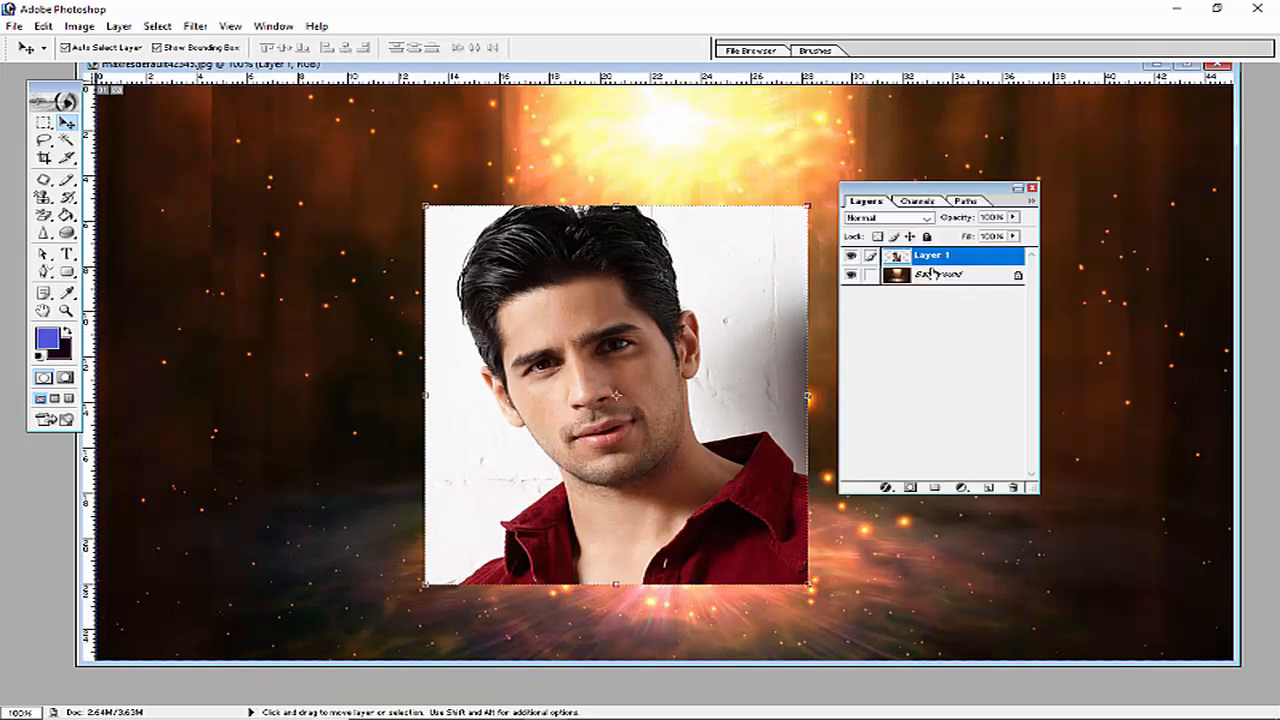
left_click(937, 276)
left_click(937, 265)
left_click(118, 26)
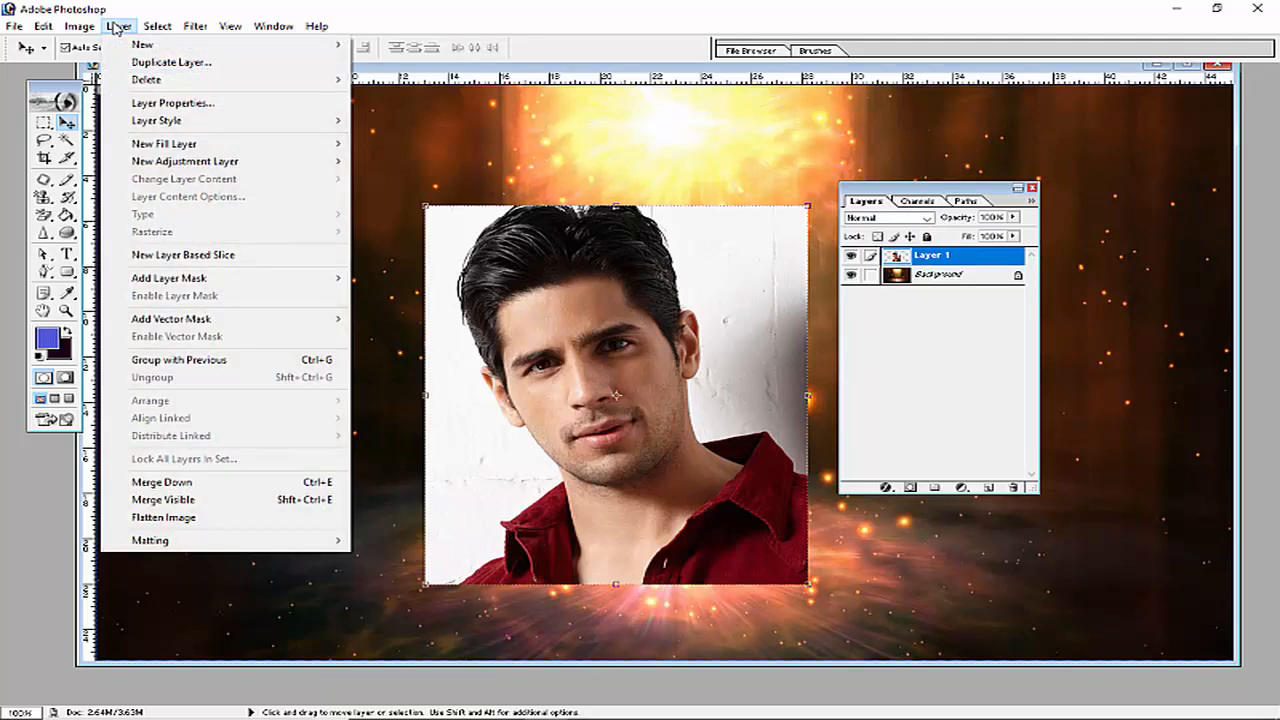
left_click(118, 26)
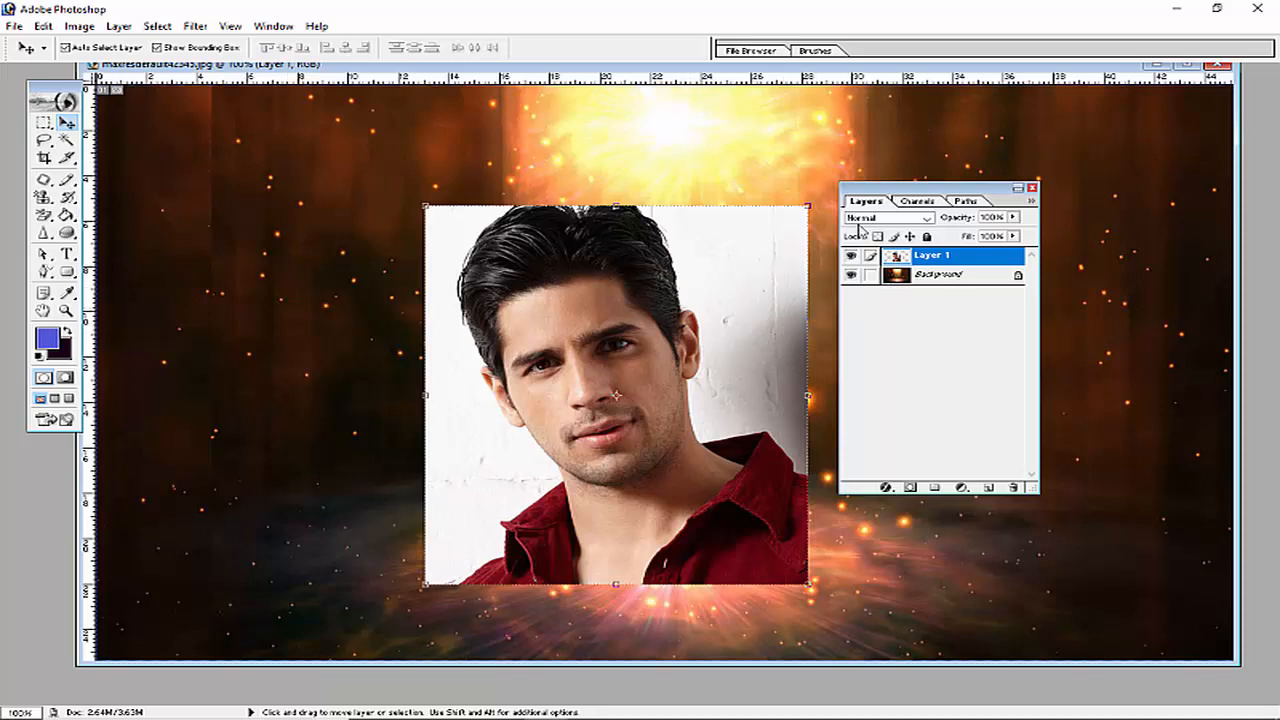
Step: Open the blending options of Layer 1 and enable a Drop Shadow, keeping the portrait visible beside the dialog
left_click(124, 28)
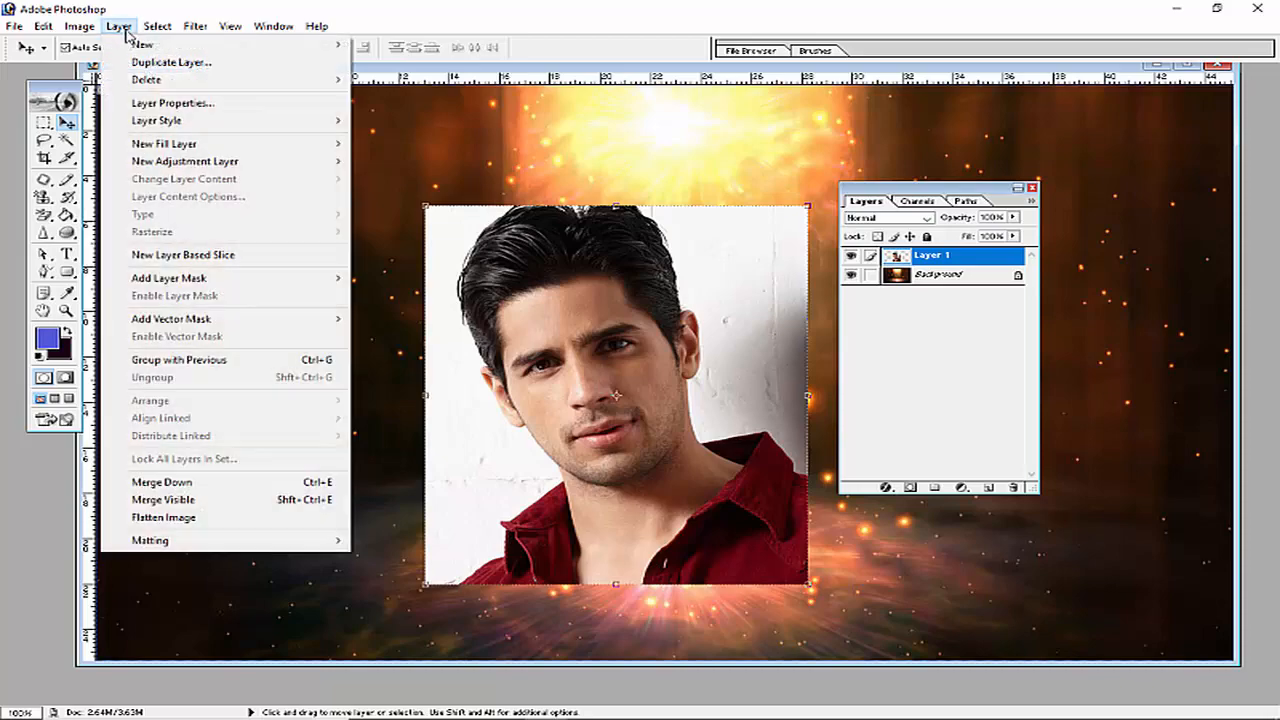
mouse_move(135, 120)
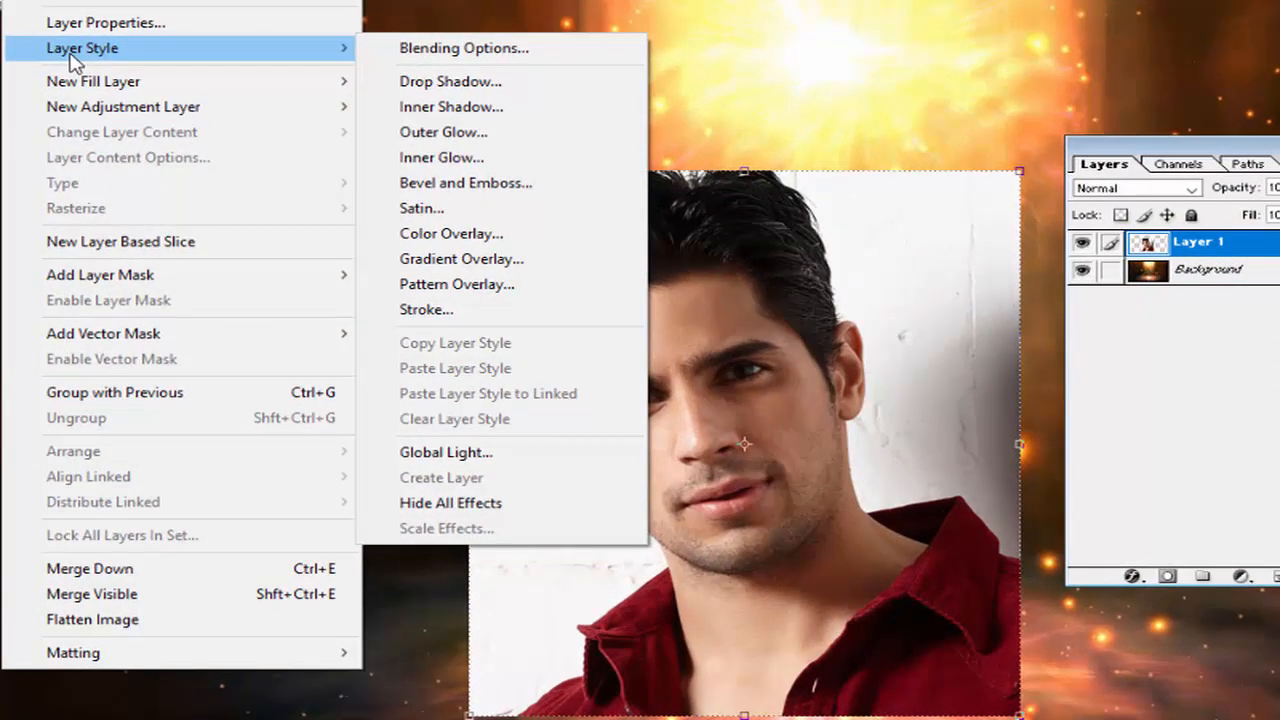
left_click(416, 48)
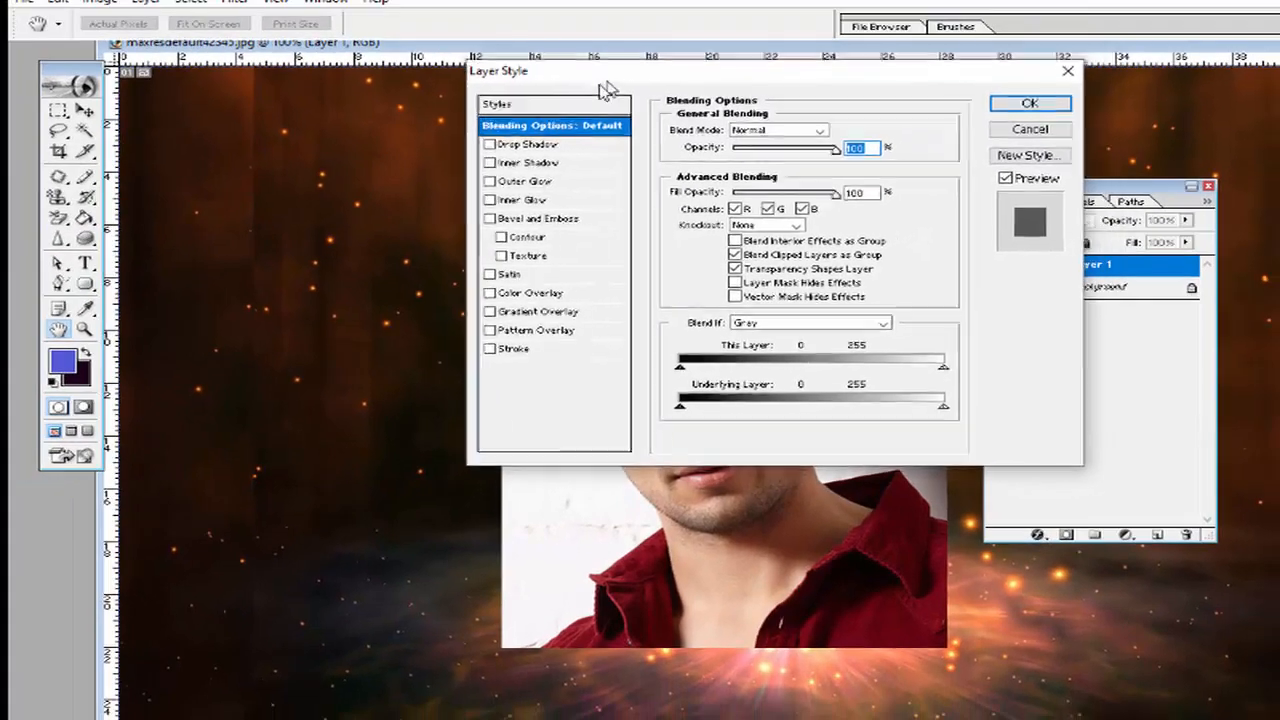
left_click_drag(630, 13, 794, 23)
left_click_drag(763, 82, 166, 6)
left_click(531, 134)
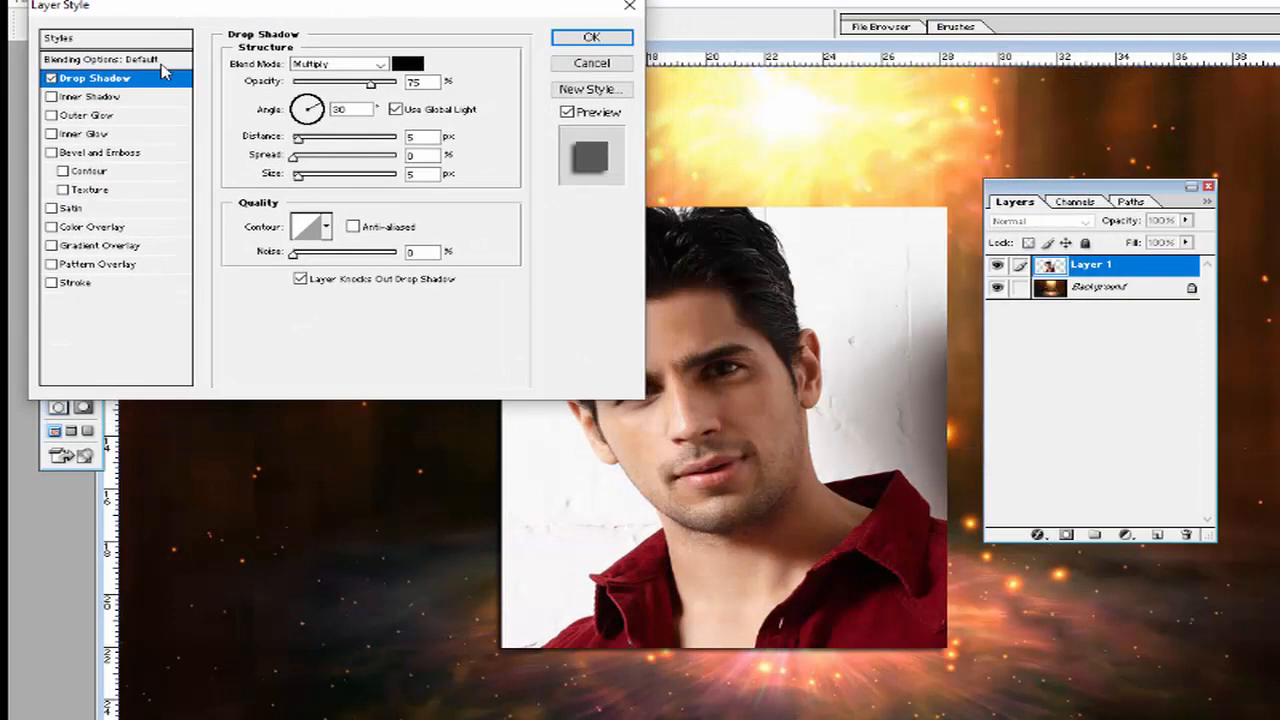
Step: Set the drop shadow colour to bright red
left_click(405, 68)
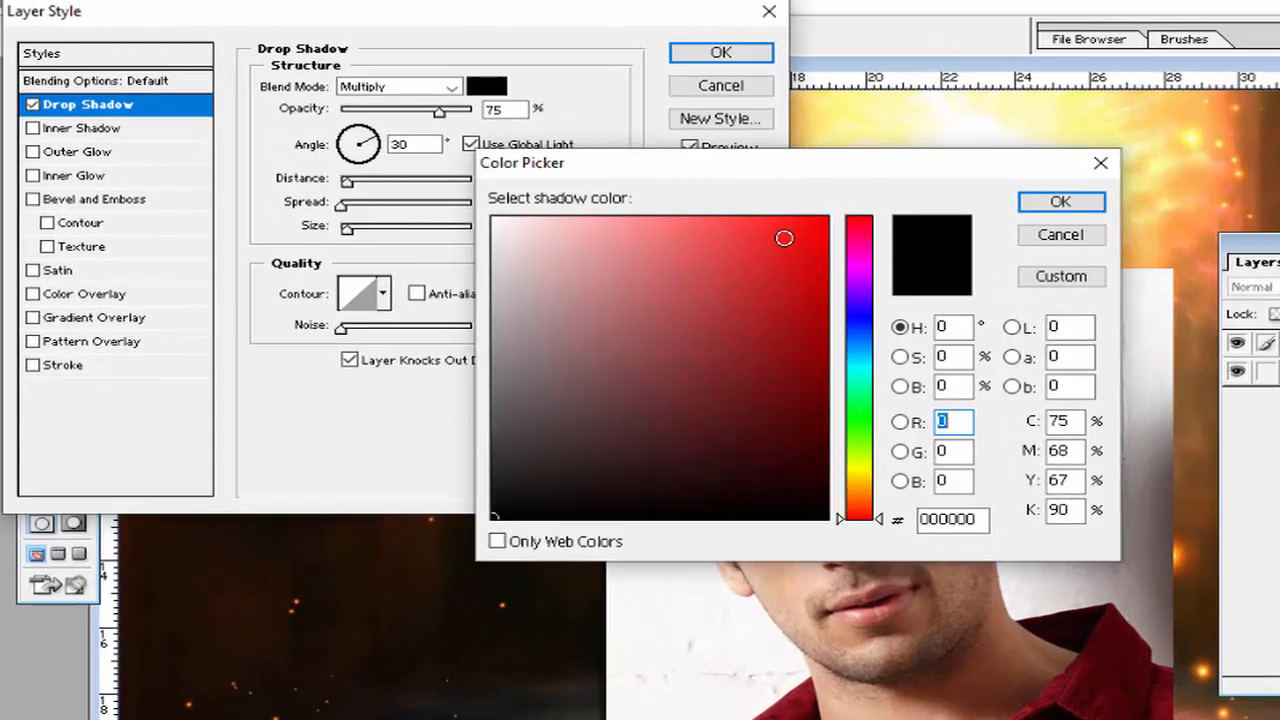
left_click(641, 176)
left_click_drag(800, 243, 825, 235)
left_click(1100, 207)
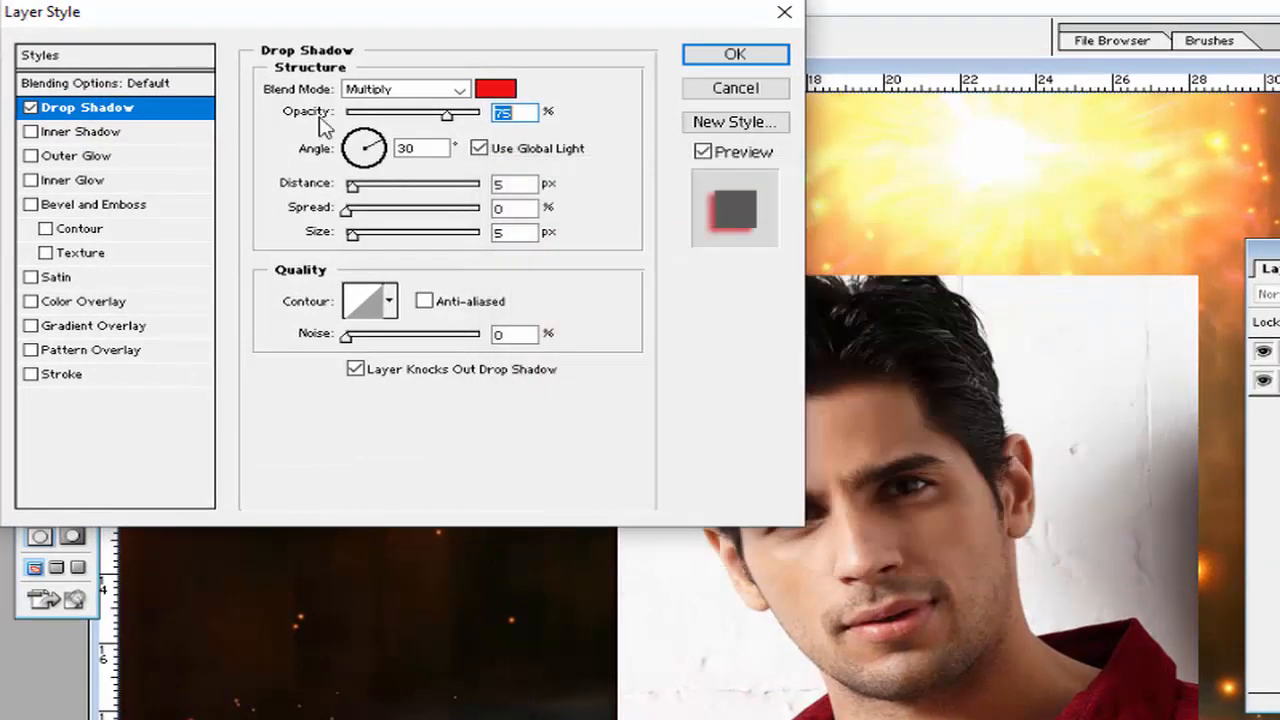
Step: Set the drop shadow's size to 133 px, spread to 48% and distance to 3 px, and apply the layer style
left_click_drag(297, 12, 329, 7)
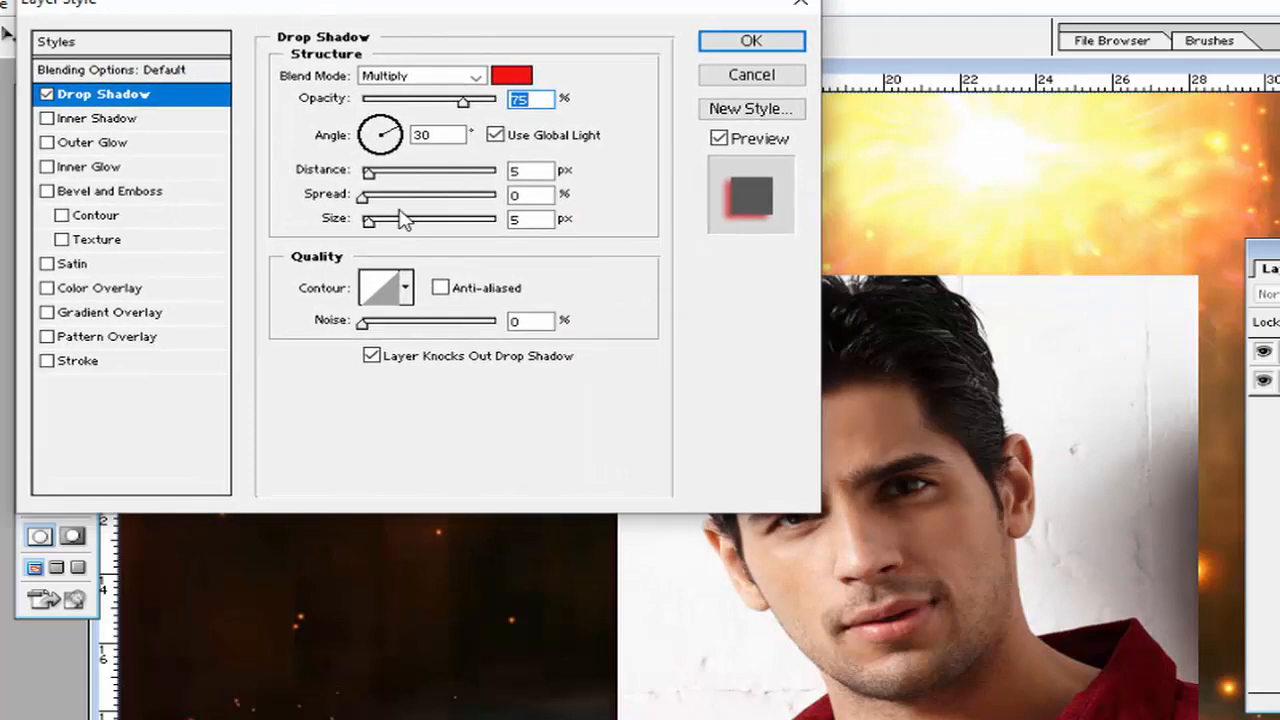
left_click_drag(370, 228, 437, 228)
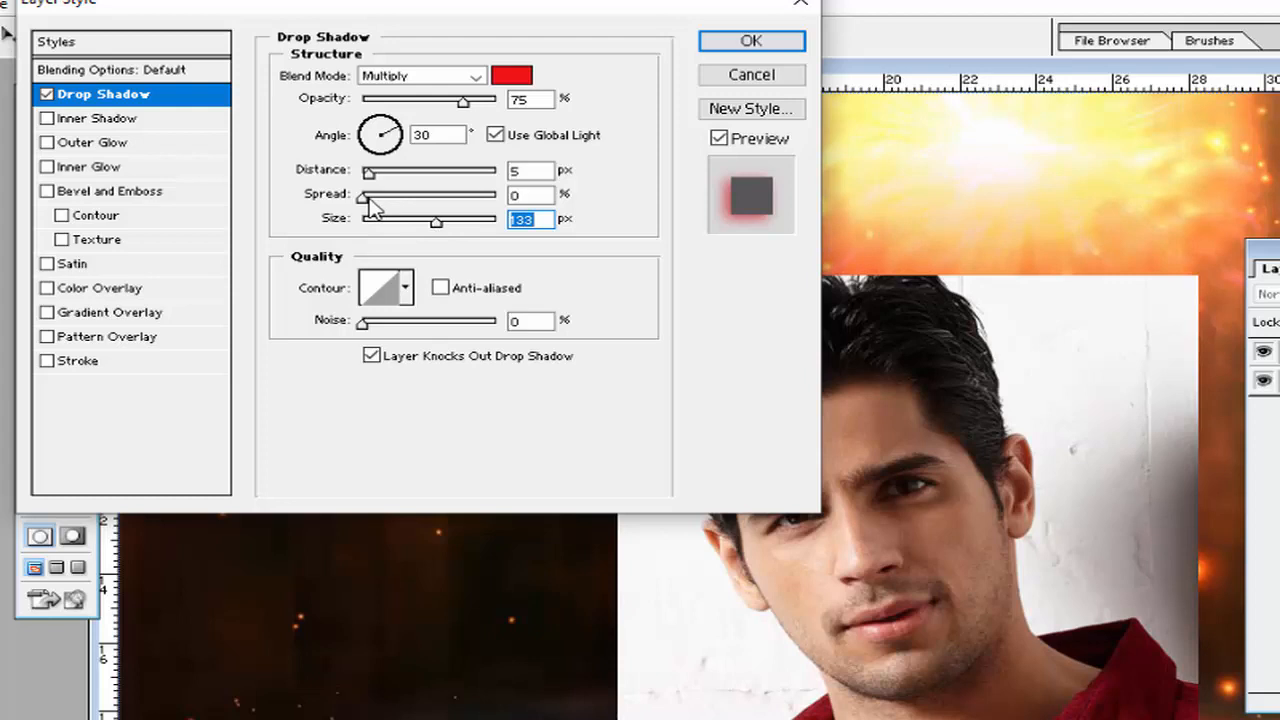
left_click_drag(372, 204, 367, 178)
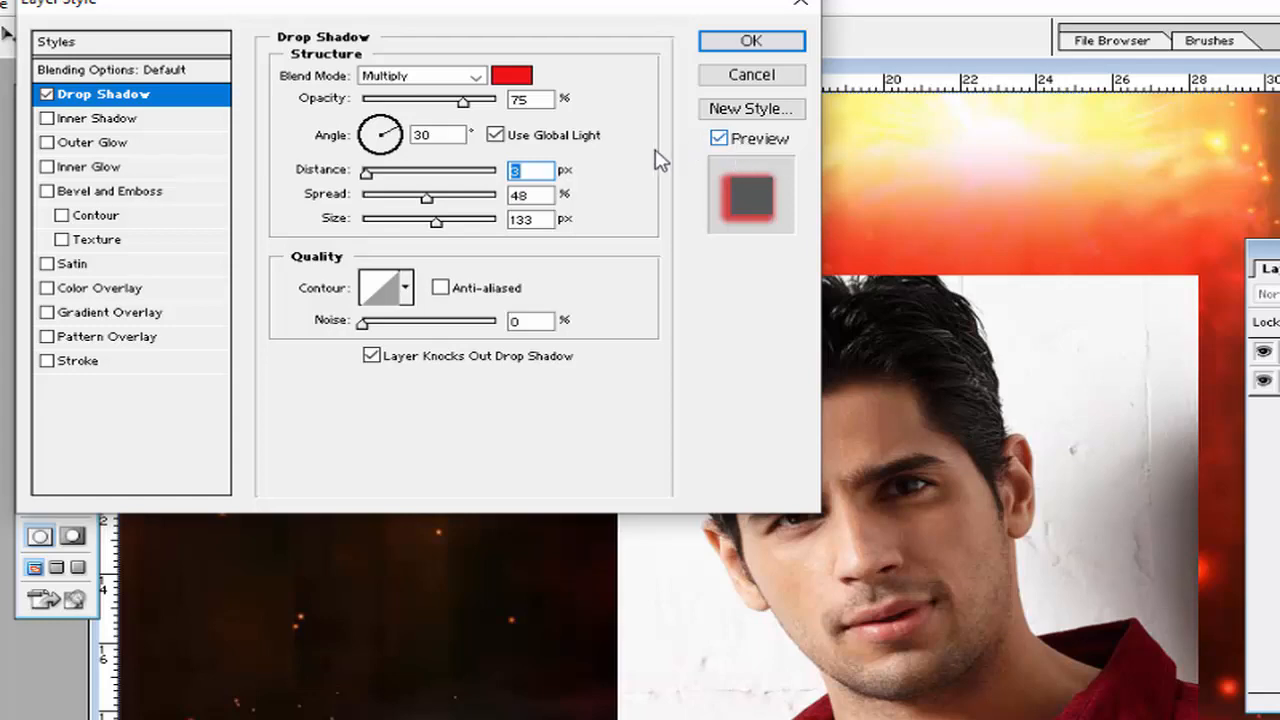
left_click(740, 41)
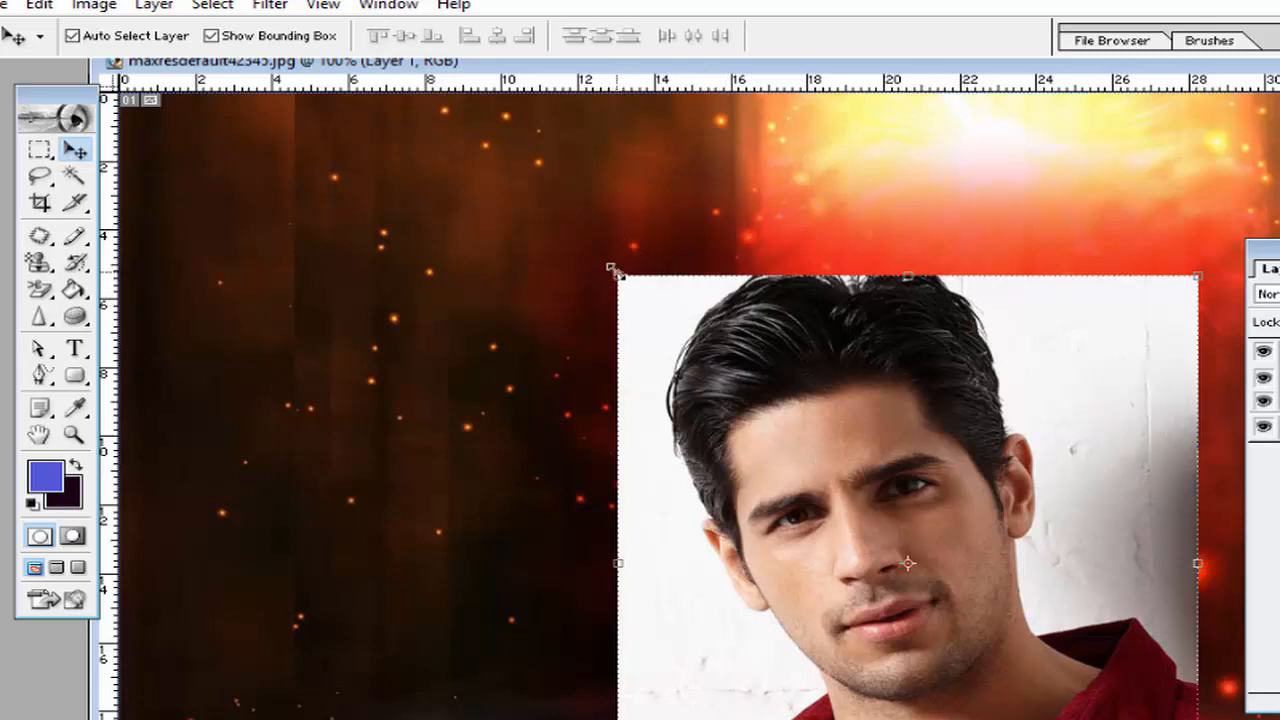
Step: Scale the portrait to about 66.8% width and 55.9% height, move it up beneath the light, and apply the transformation
left_click_drag(612, 270, 822, 542)
left_click_drag(940, 663, 887, 497)
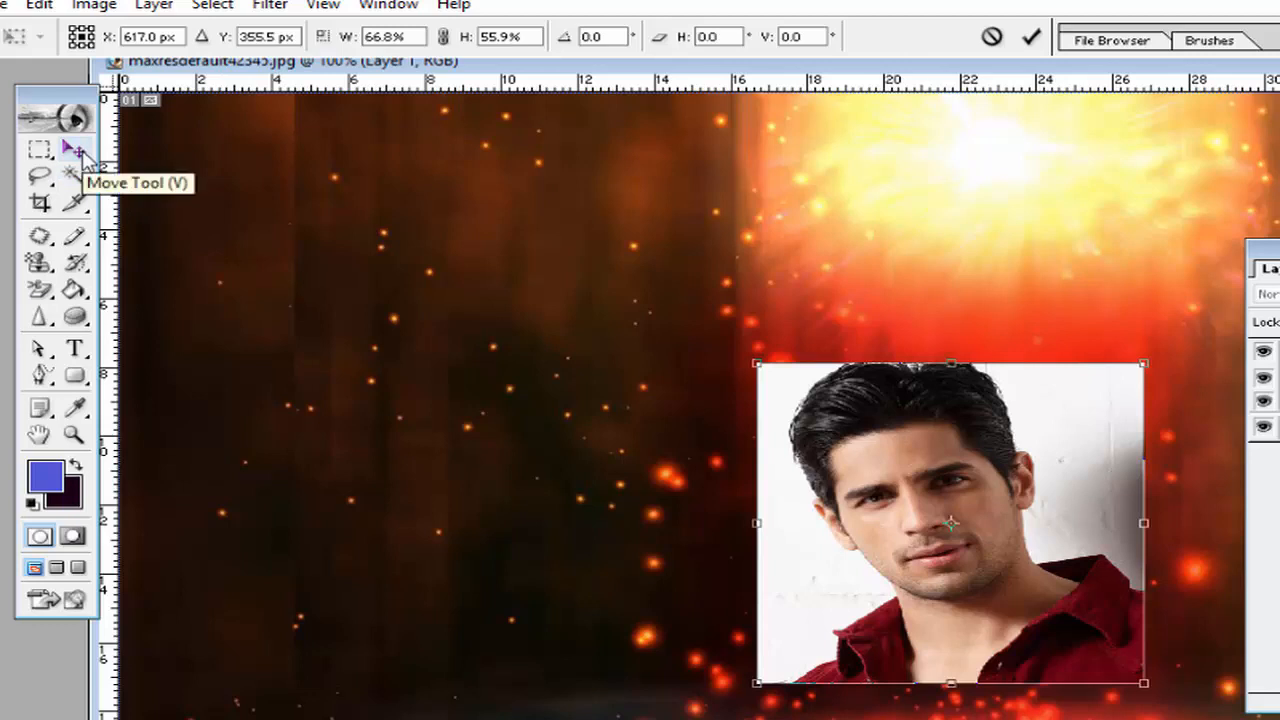
left_click(76, 152)
left_click(812, 394)
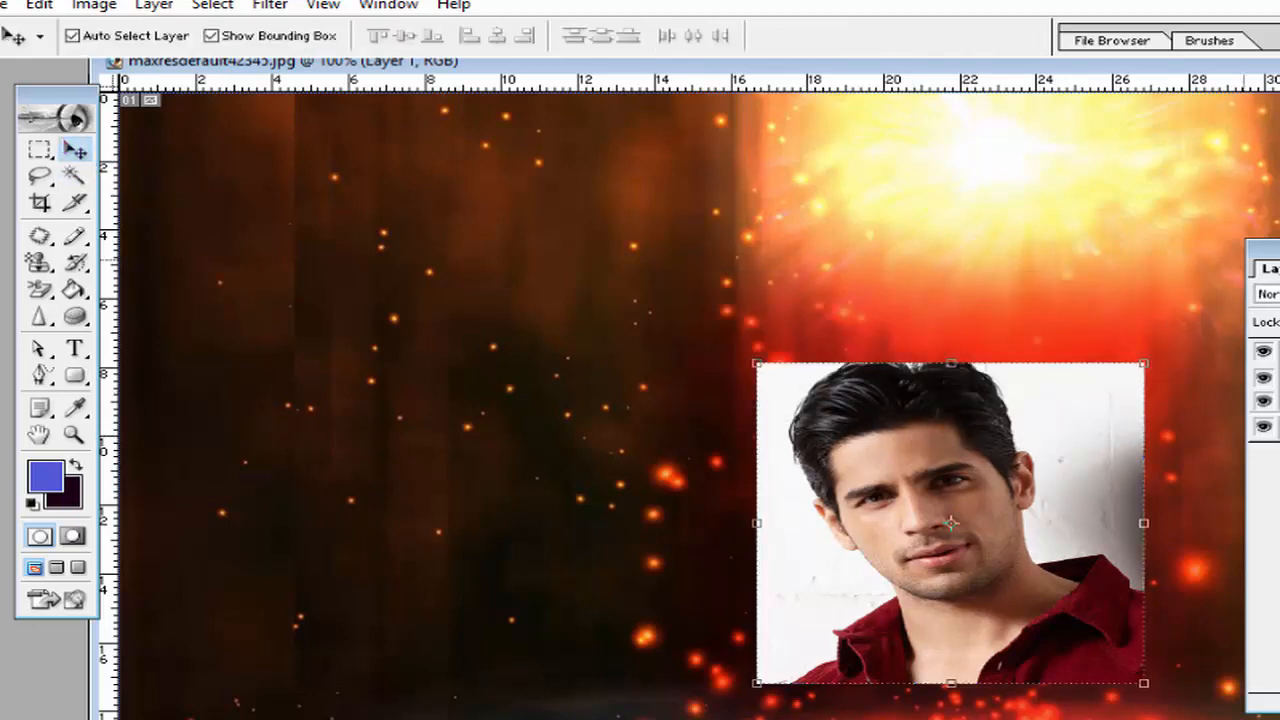
left_click_drag(1272, 247, 1279, 247)
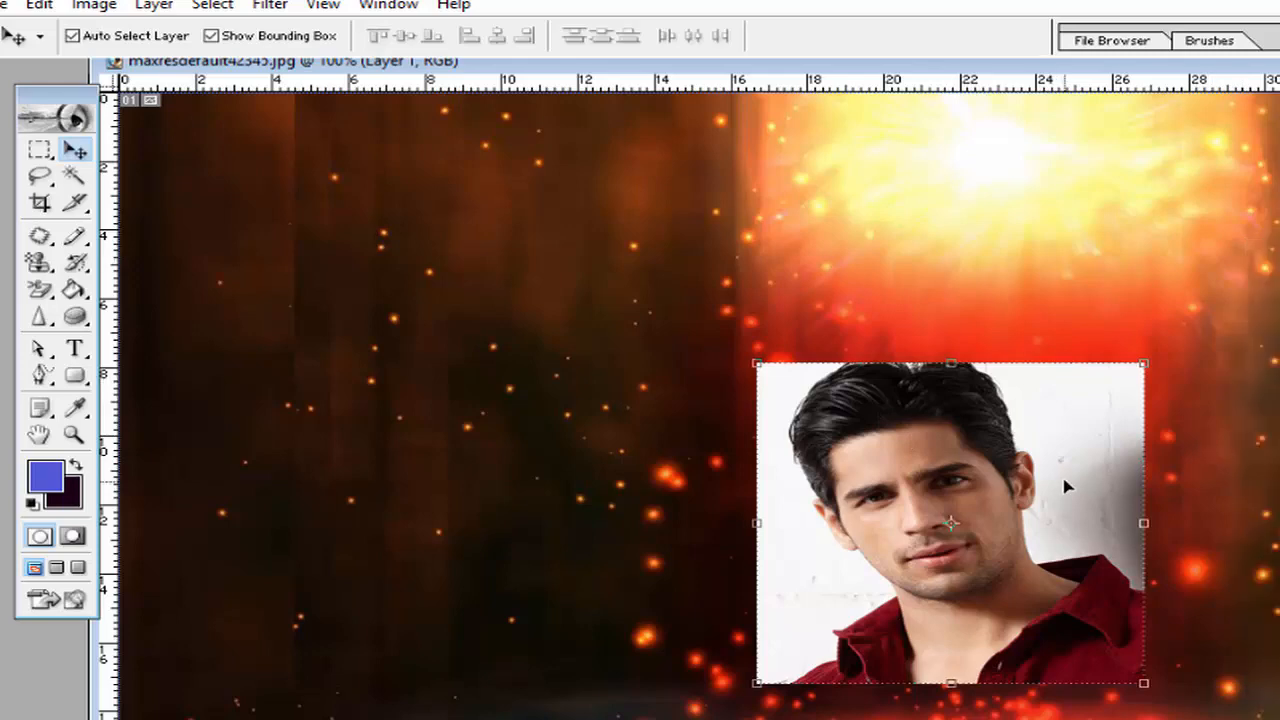
Step: Open the photo of the man in the white T-shirt from the lecture 8 folder and reposition its window
left_click(8, 5)
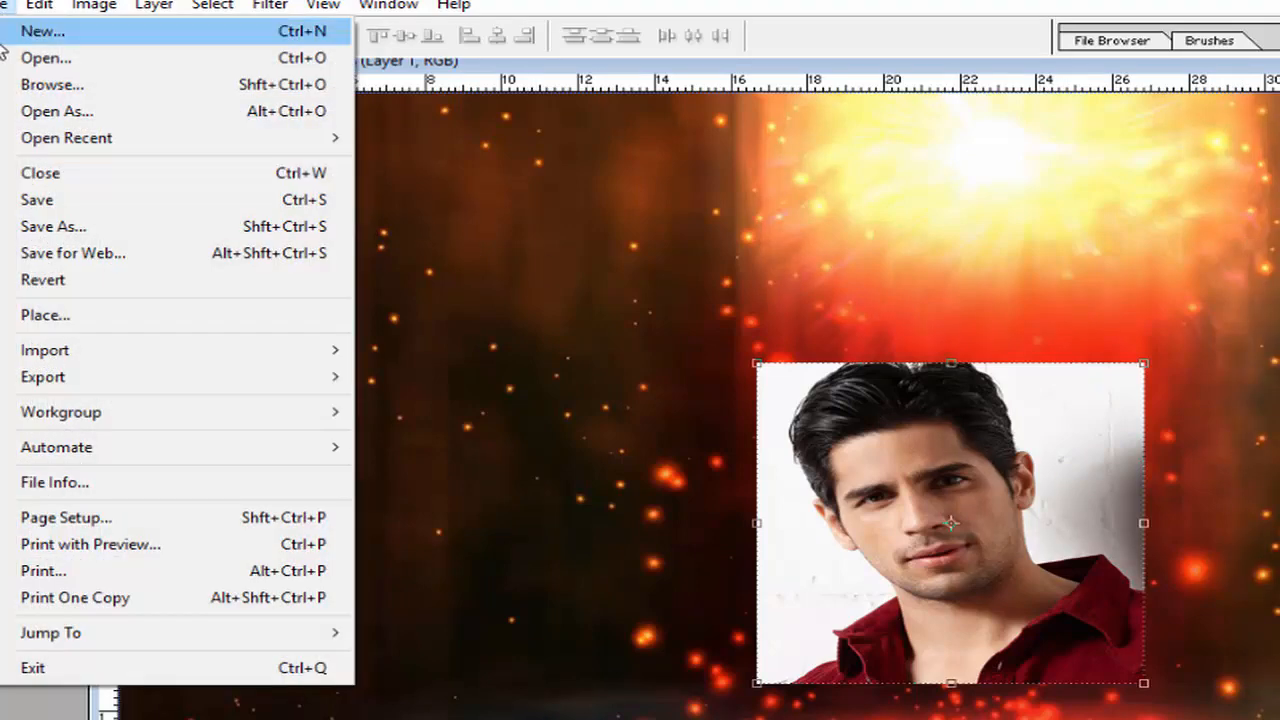
left_click(40, 54)
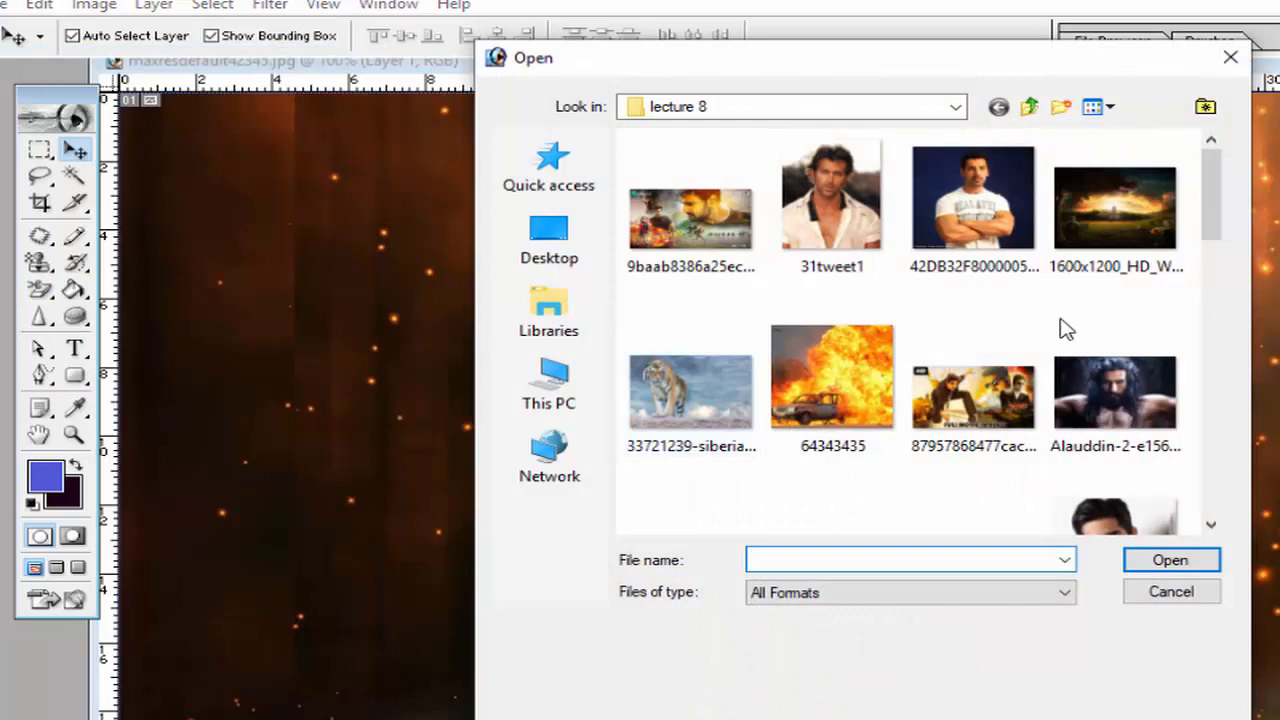
double_click(1009, 213)
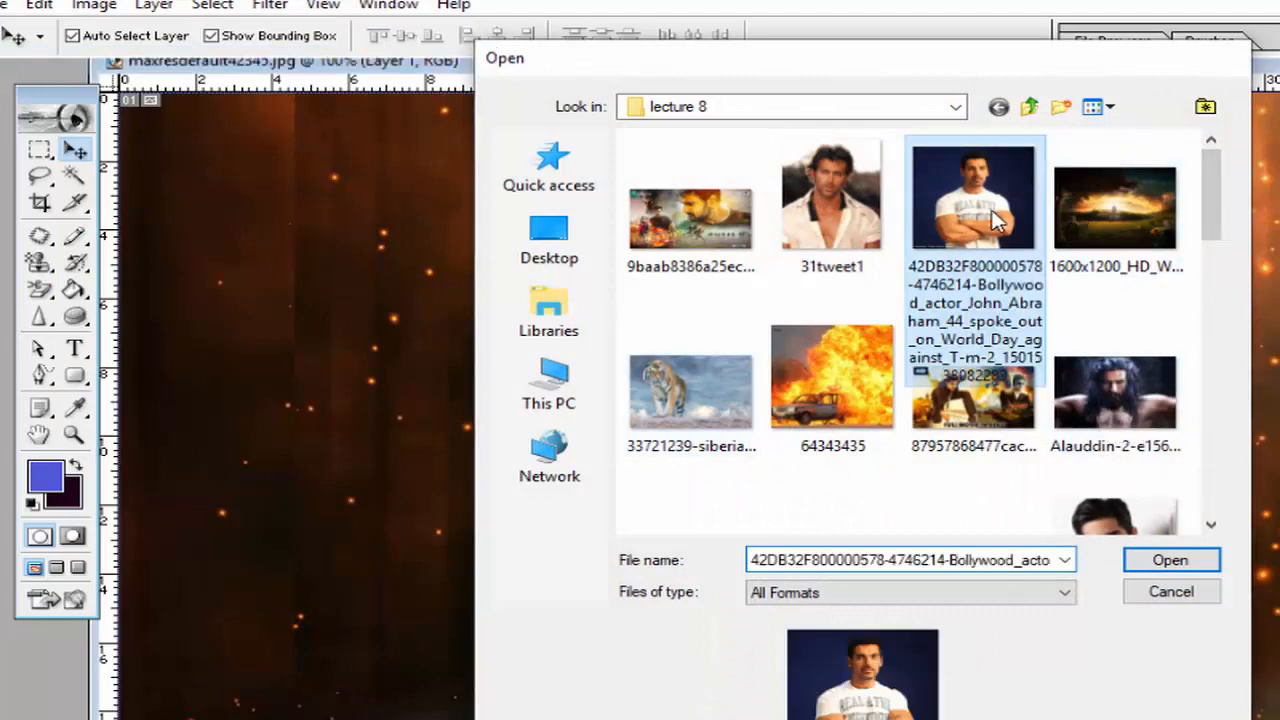
left_click_drag(446, 86, 799, 123)
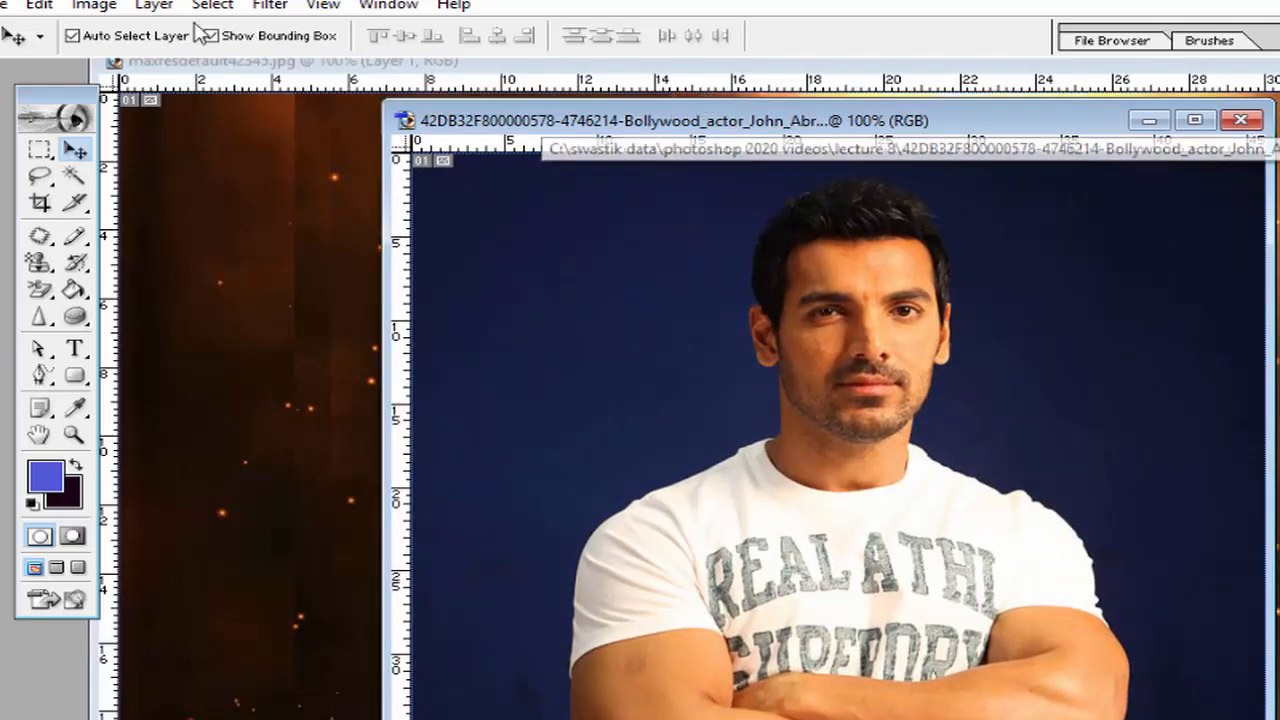
Step: Add a Levels adjustment layer named Levels 1 to the white T-shirt photo, with Normal mode and 100% opacity
left_click(154, 6)
mouse_move(215, 208)
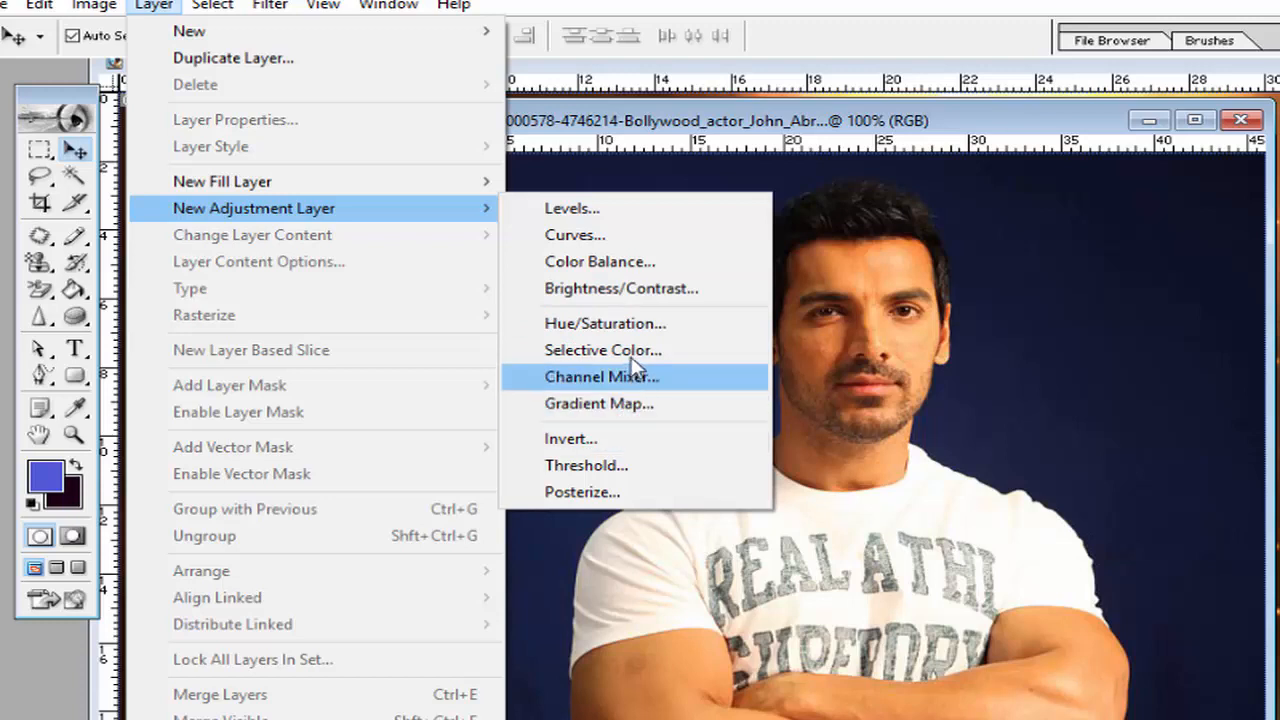
left_click(625, 212)
left_click_drag(831, 423, 247, 50)
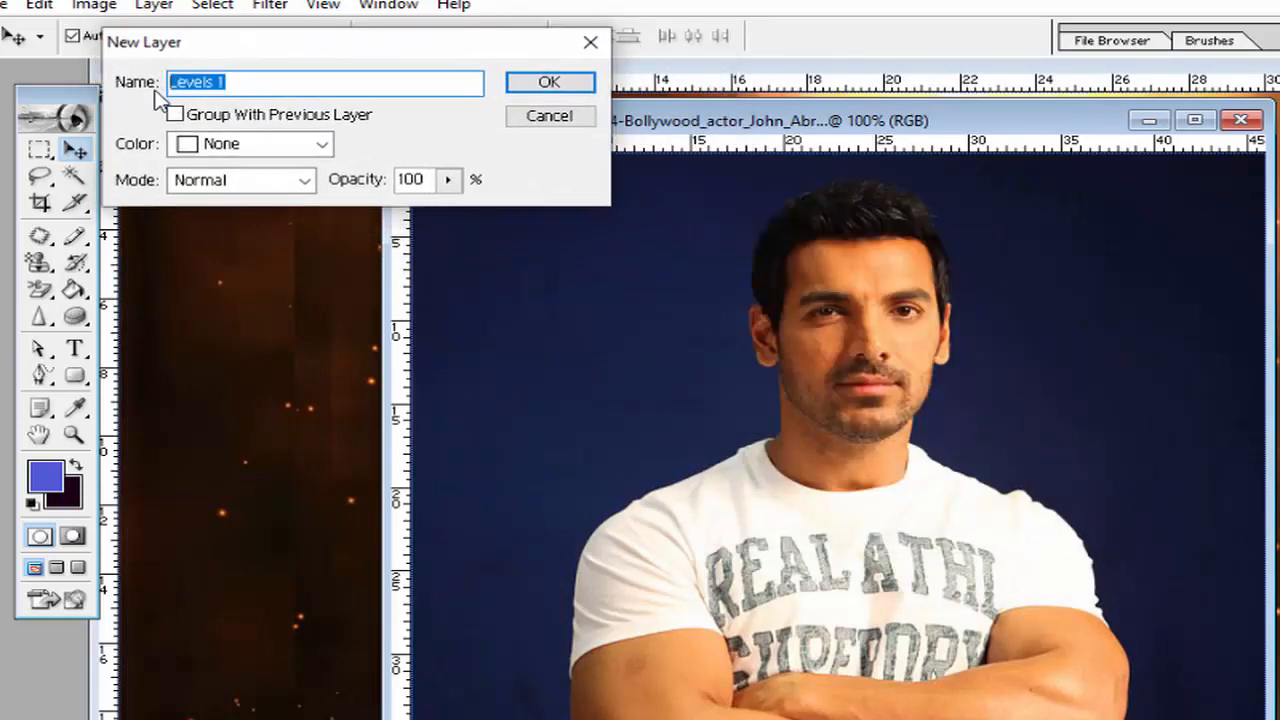
left_click(197, 90)
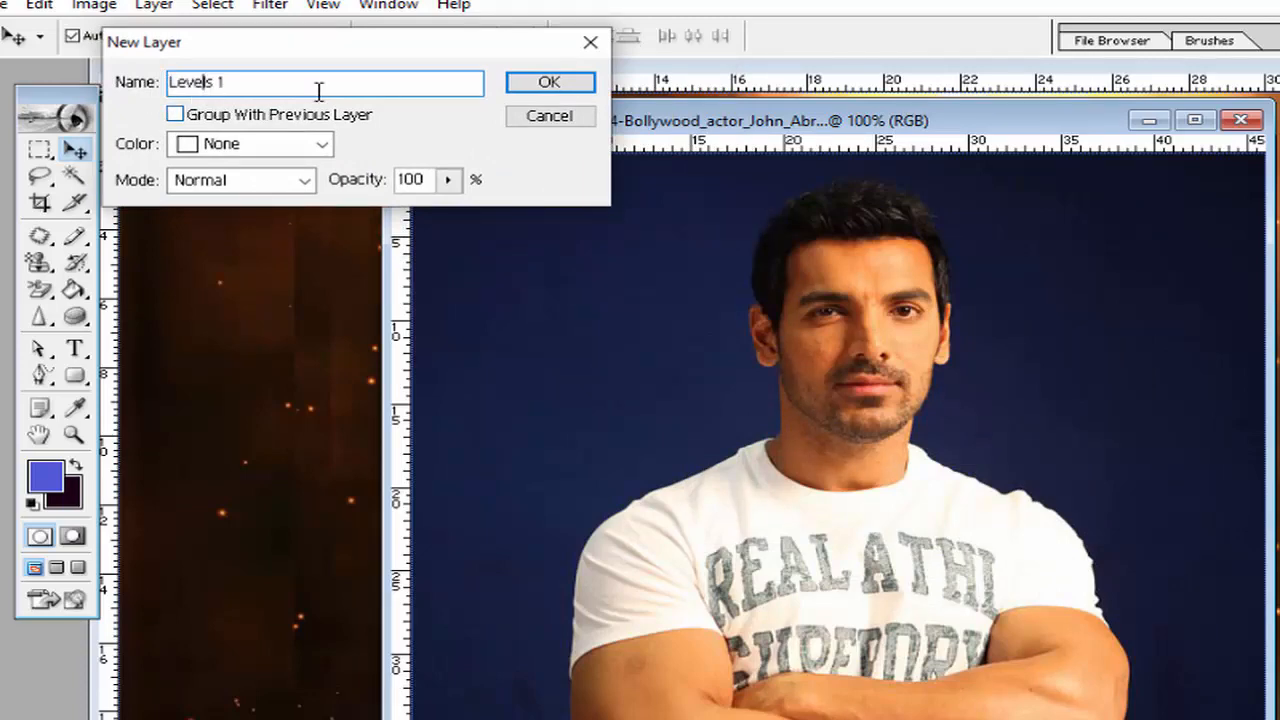
left_click(568, 88)
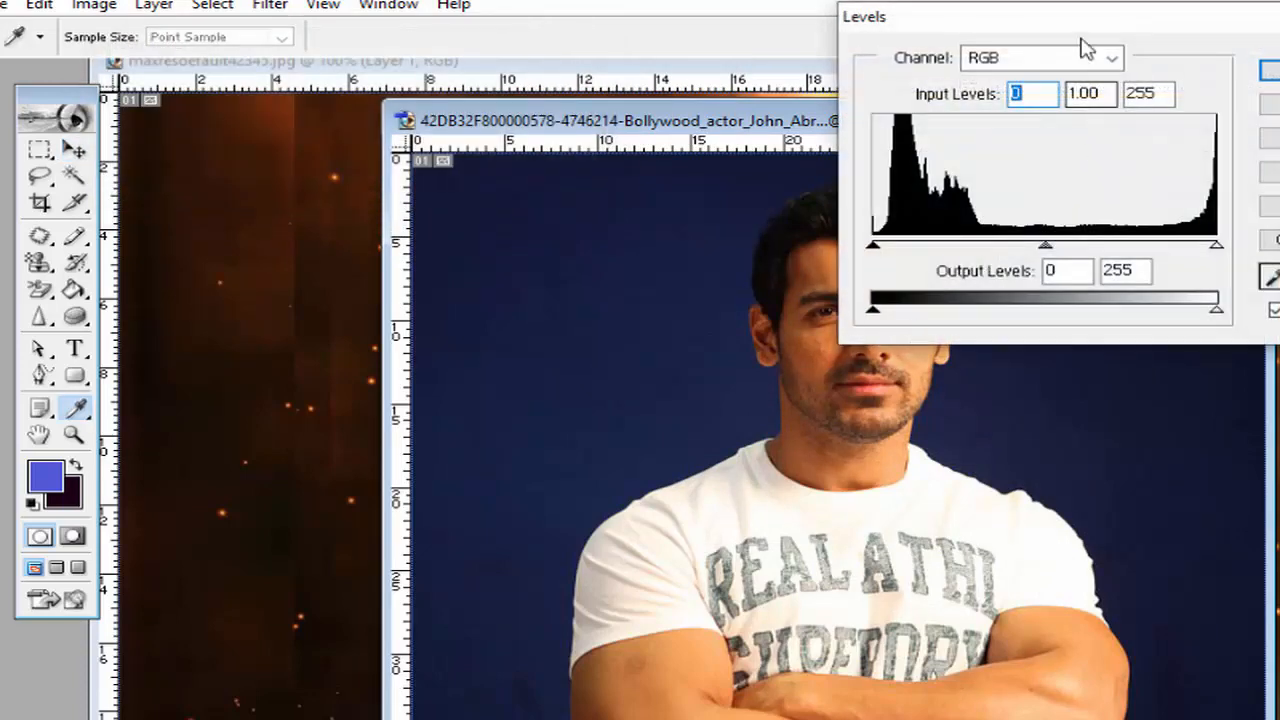
Step: Set the midtone input level of the RGB channel to 1.19 and apply the Levels adjustment
left_click_drag(1055, 16, 355, 121)
mouse_move(351, 358)
left_mouse_down()
mouse_move(248, 355)
mouse_move(357, 362)
mouse_move(331, 358)
left_mouse_up()
left_click(614, 190)
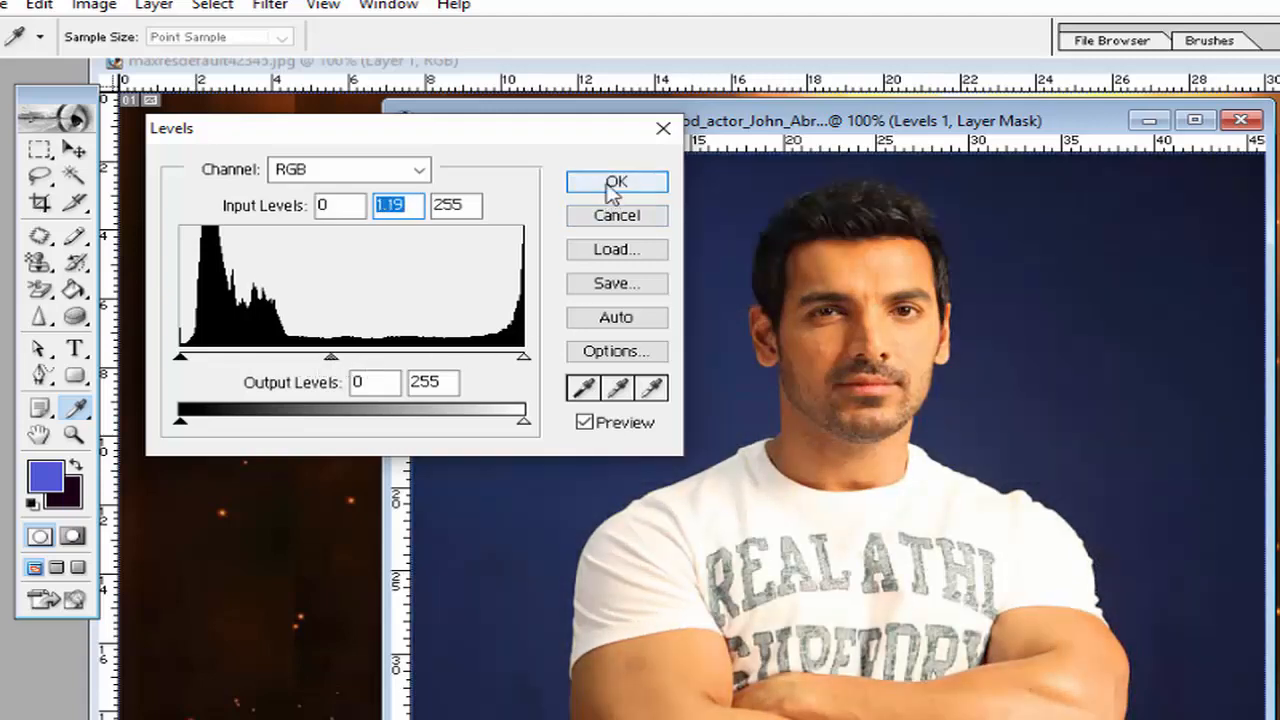
left_click(612, 190)
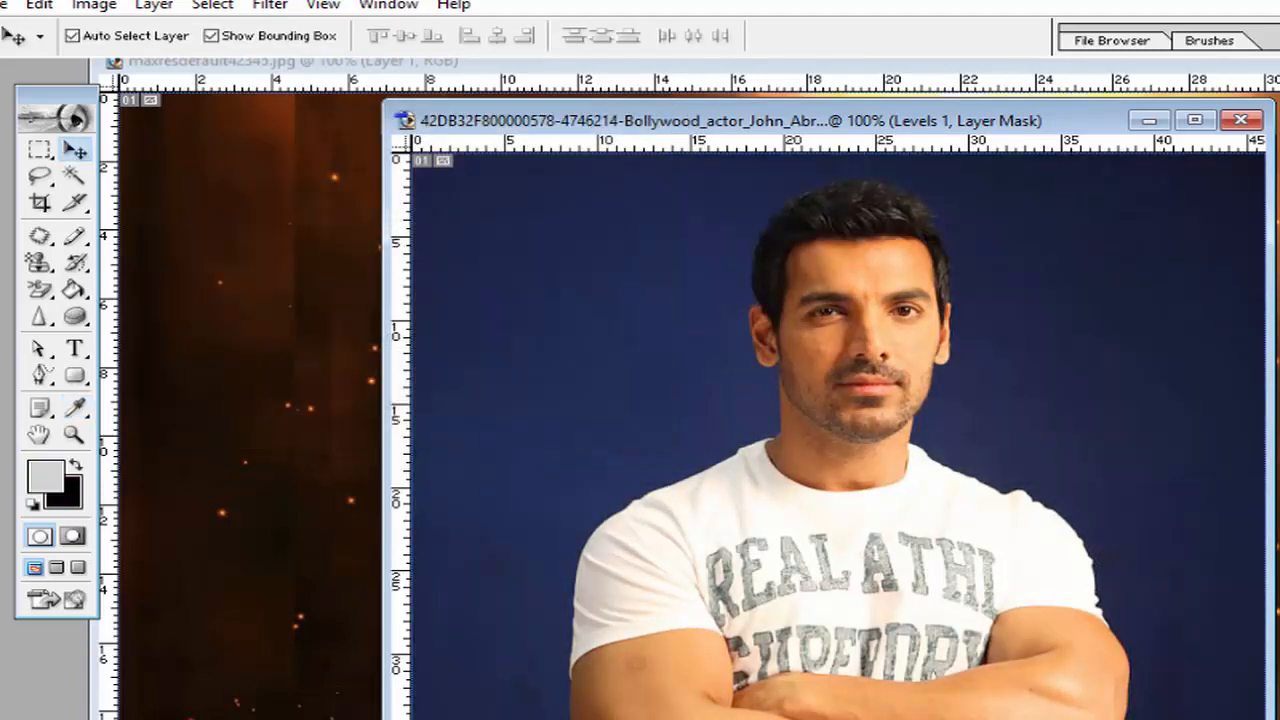
Step: Toggle the Levels 1 layer's visibility repeatedly to compare the photo with and without the adjustment
left_click_drag(1279, 240, 1205, 194)
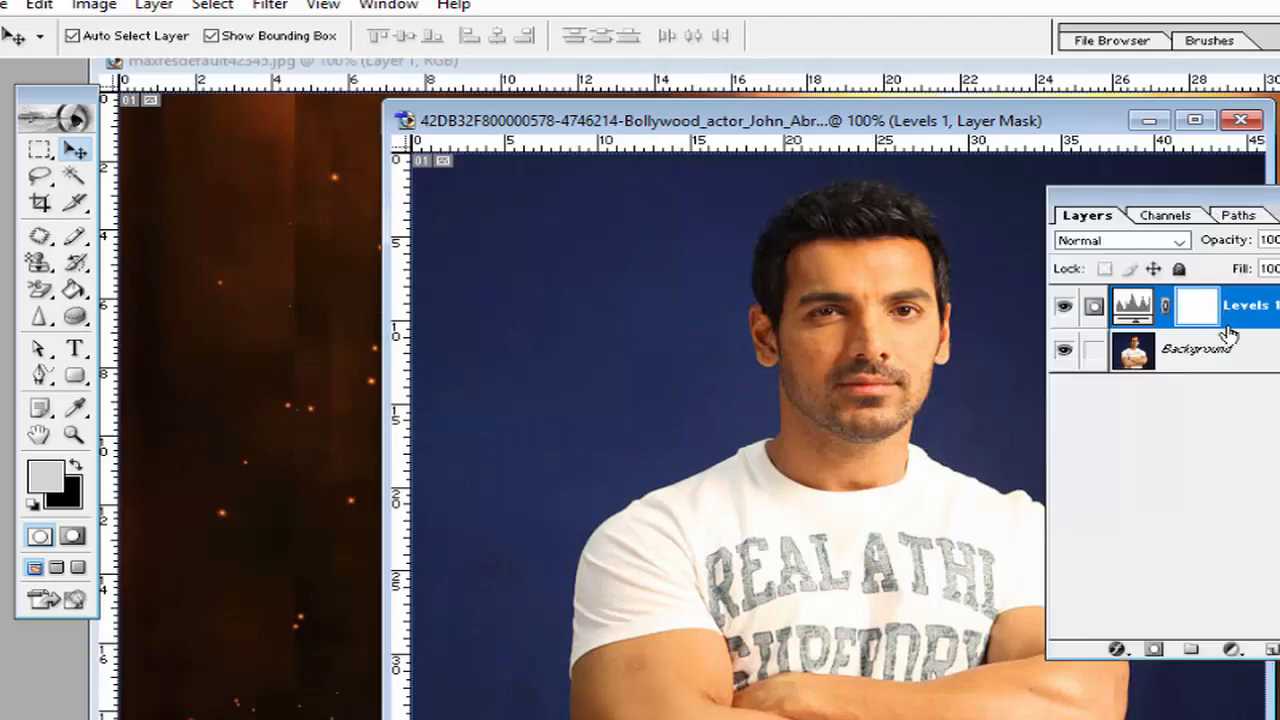
left_click(1236, 358)
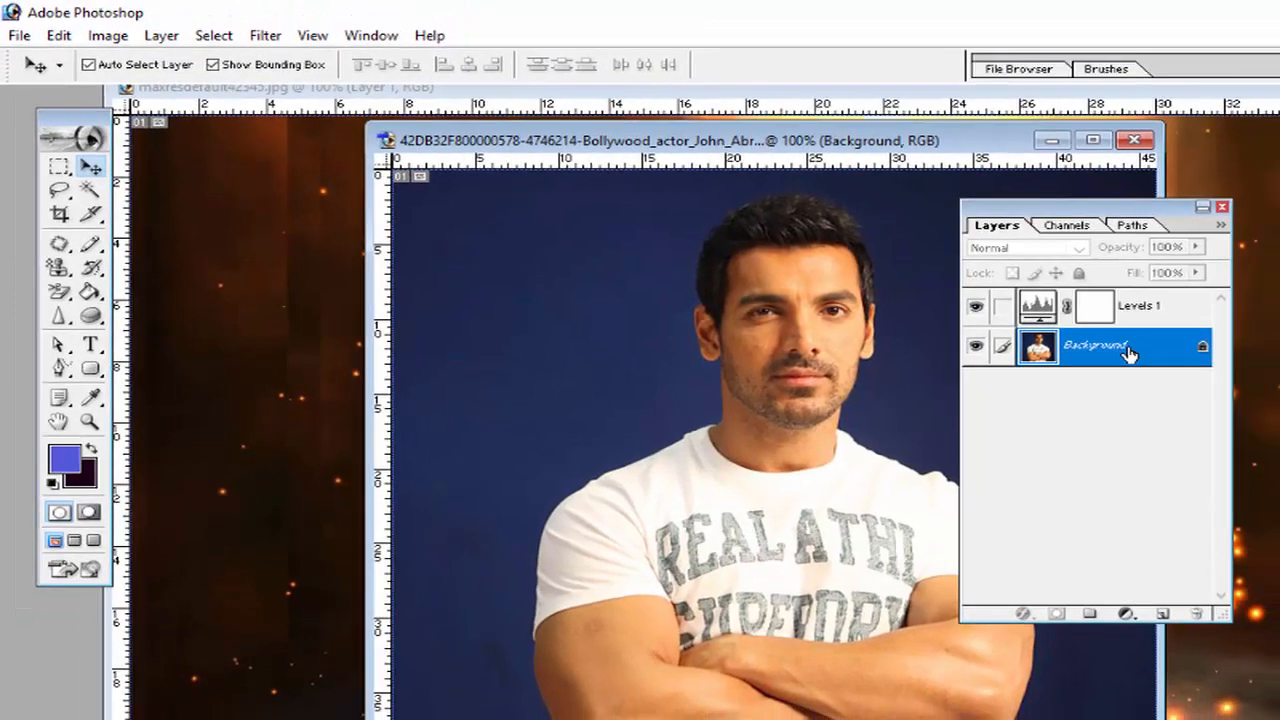
left_click(1129, 320)
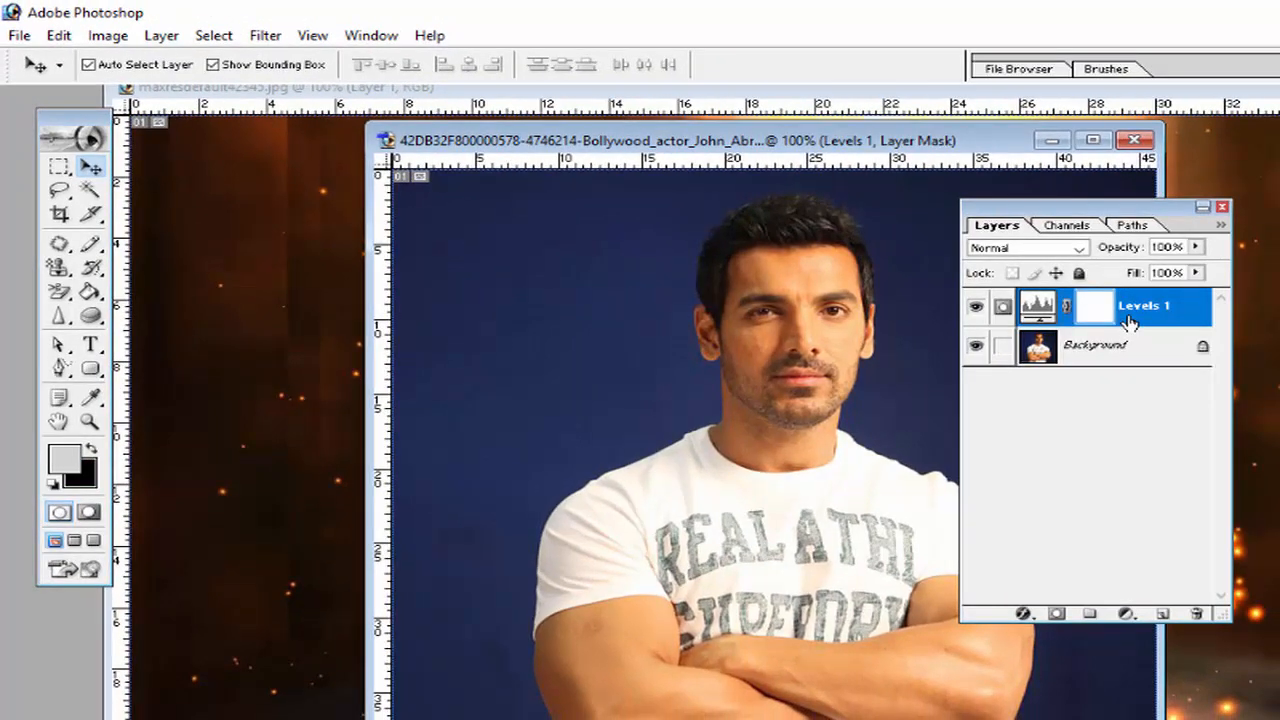
left_click(977, 310)
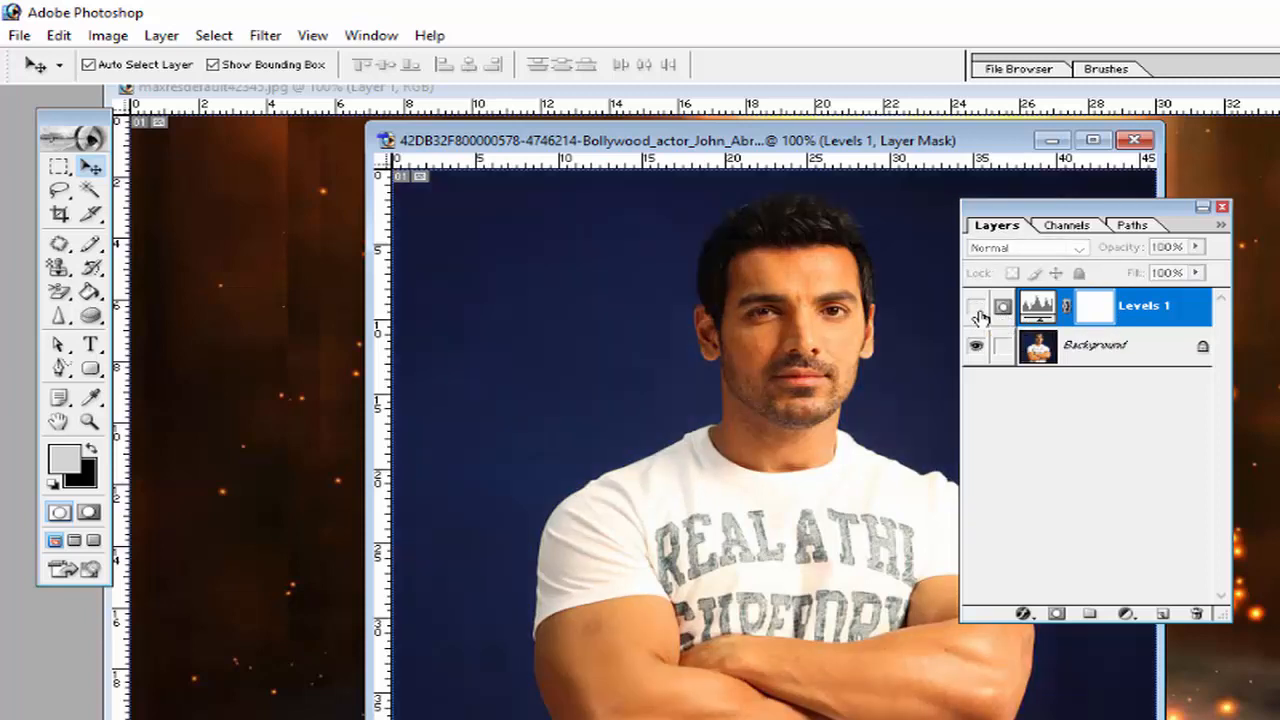
left_click(977, 310)
left_click(977, 310)
left_click(977, 310)
left_click(977, 310)
left_click(977, 310)
left_click(979, 311)
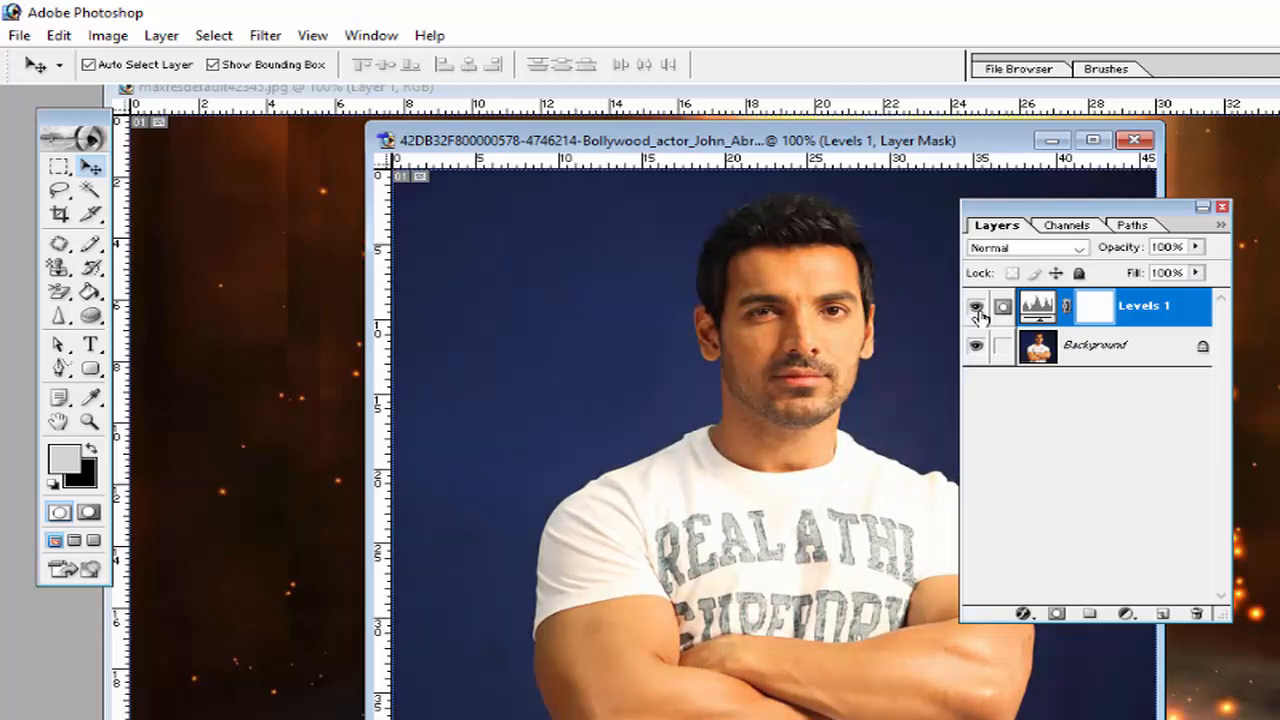
left_click(979, 311)
left_click(979, 311)
left_click(977, 310)
left_click(977, 310)
left_click(977, 310)
left_click(977, 310)
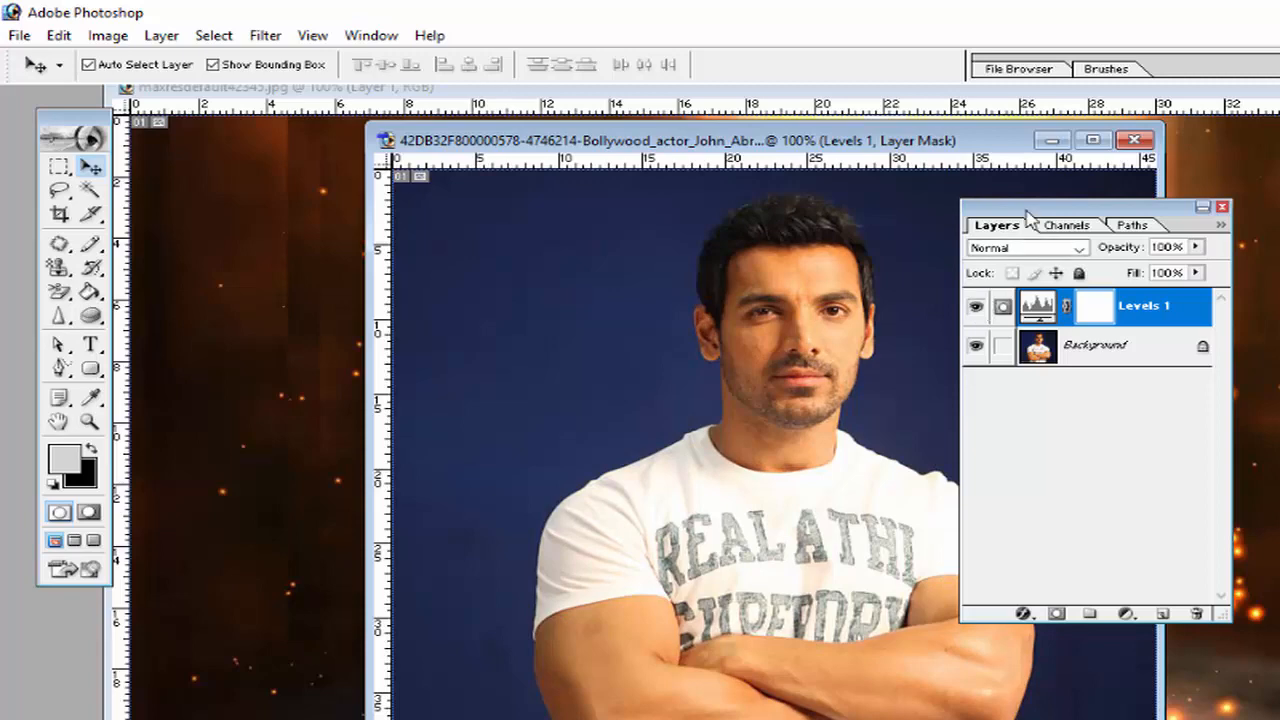
left_click_drag(1048, 212, 1096, 209)
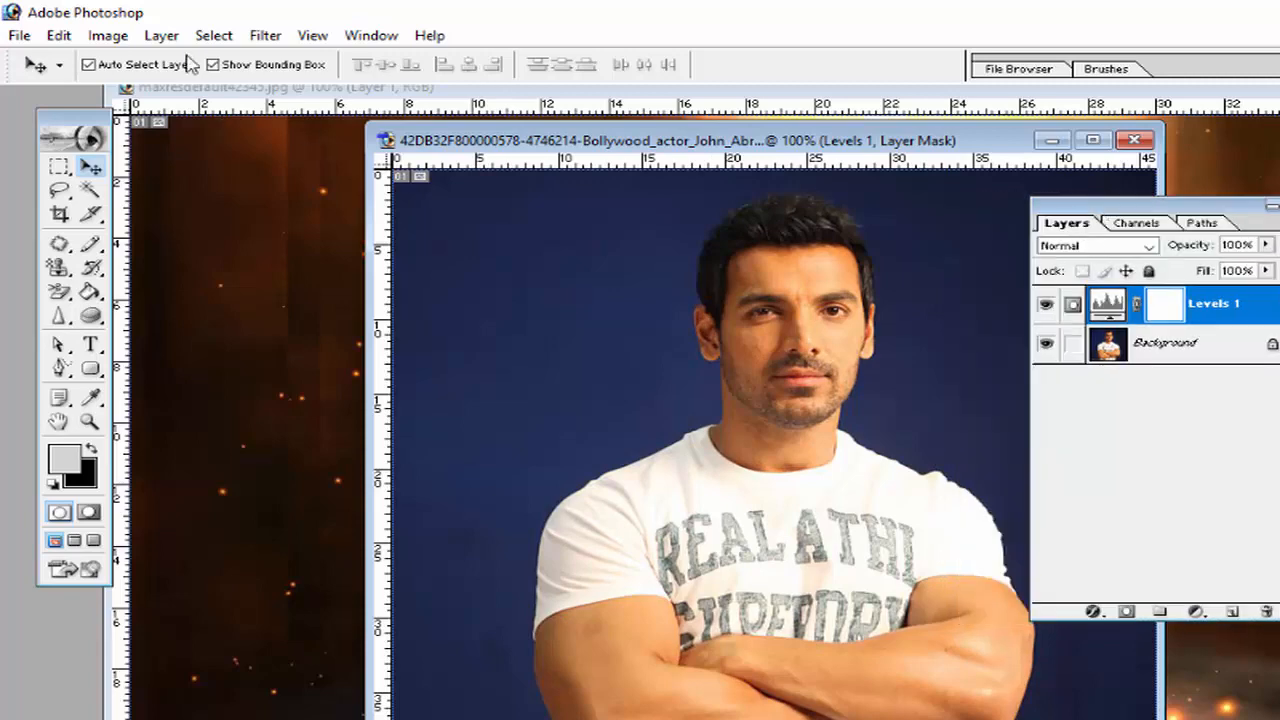
Step: Add a Channel Mixer adjustment layer above Levels 1 with the default layer options
left_click(161, 38)
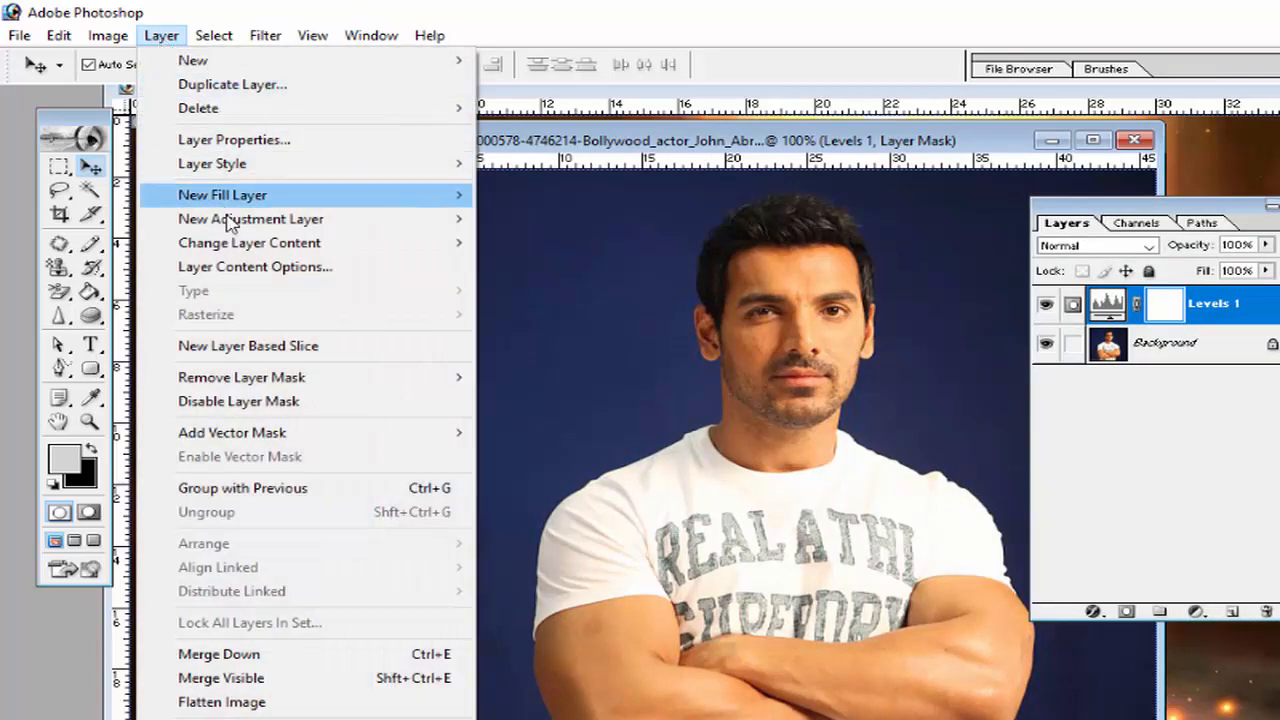
mouse_move(228, 220)
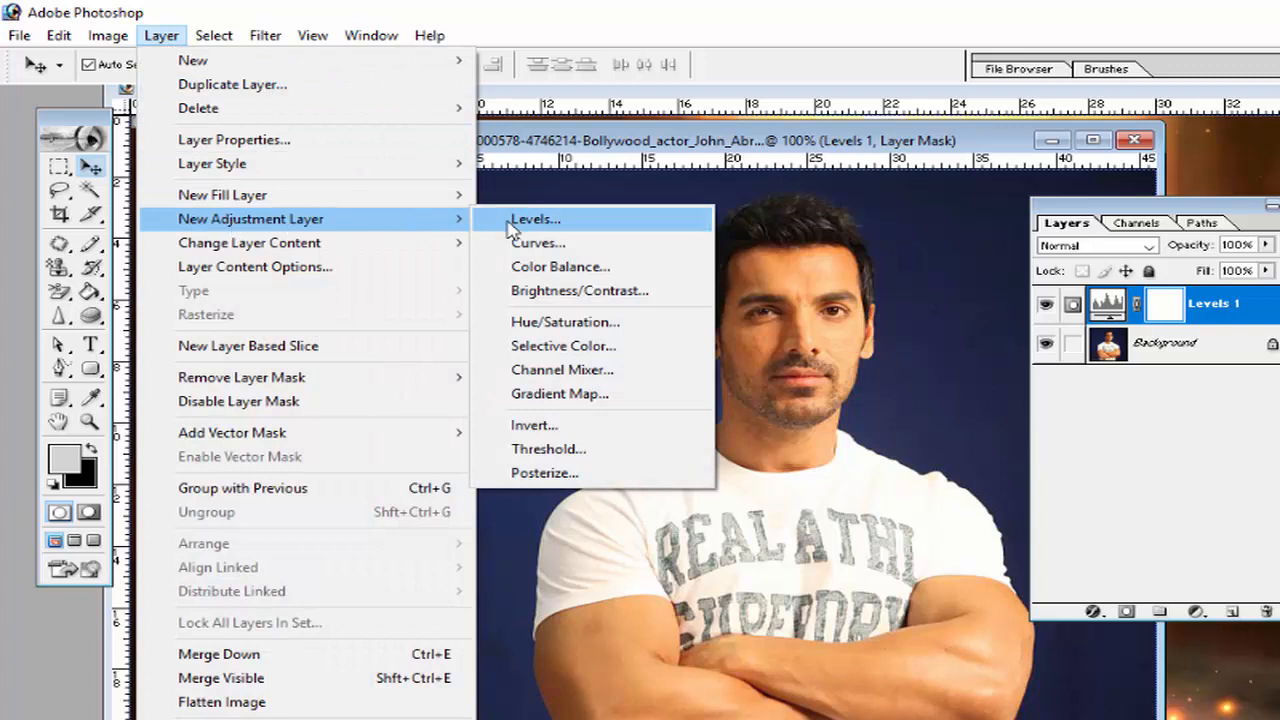
left_click(600, 370)
left_click(510, 107)
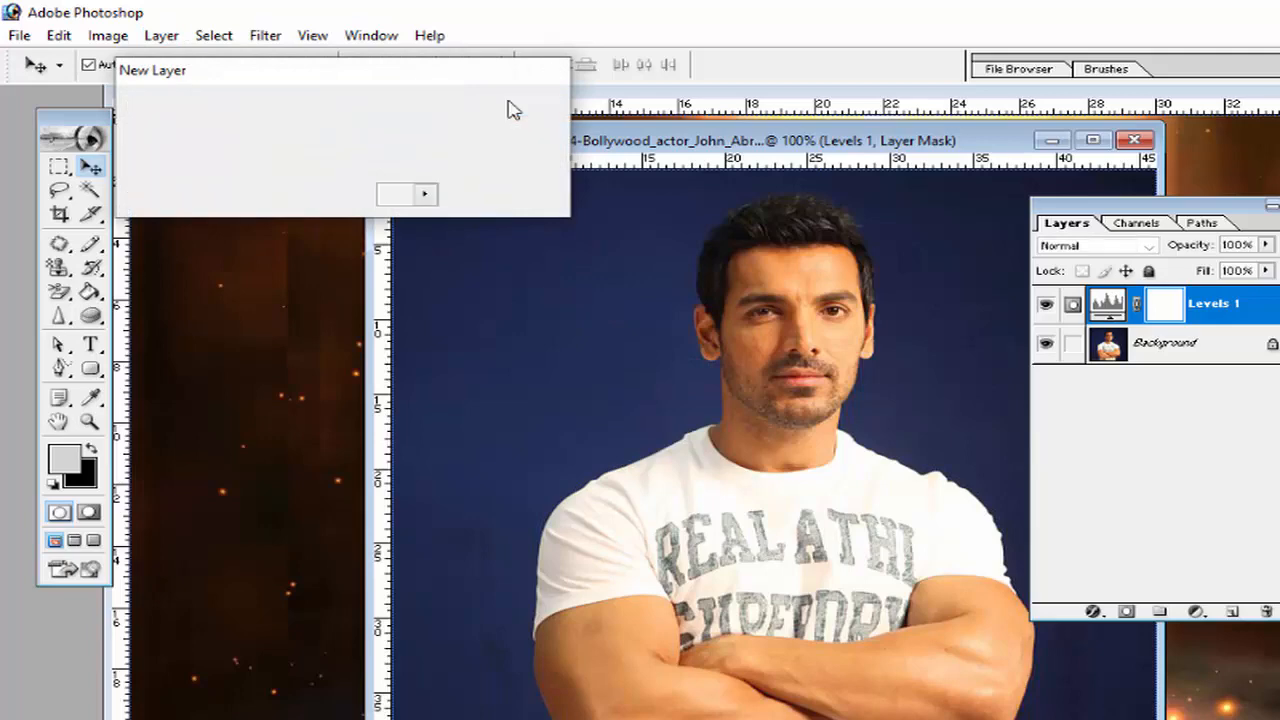
Step: Set the Red output channel to Red +104%, Green +66% and Blue +18%, lower the Constant below zero, and apply the Channel Mixer
left_click_drag(306, 263, 385, 272)
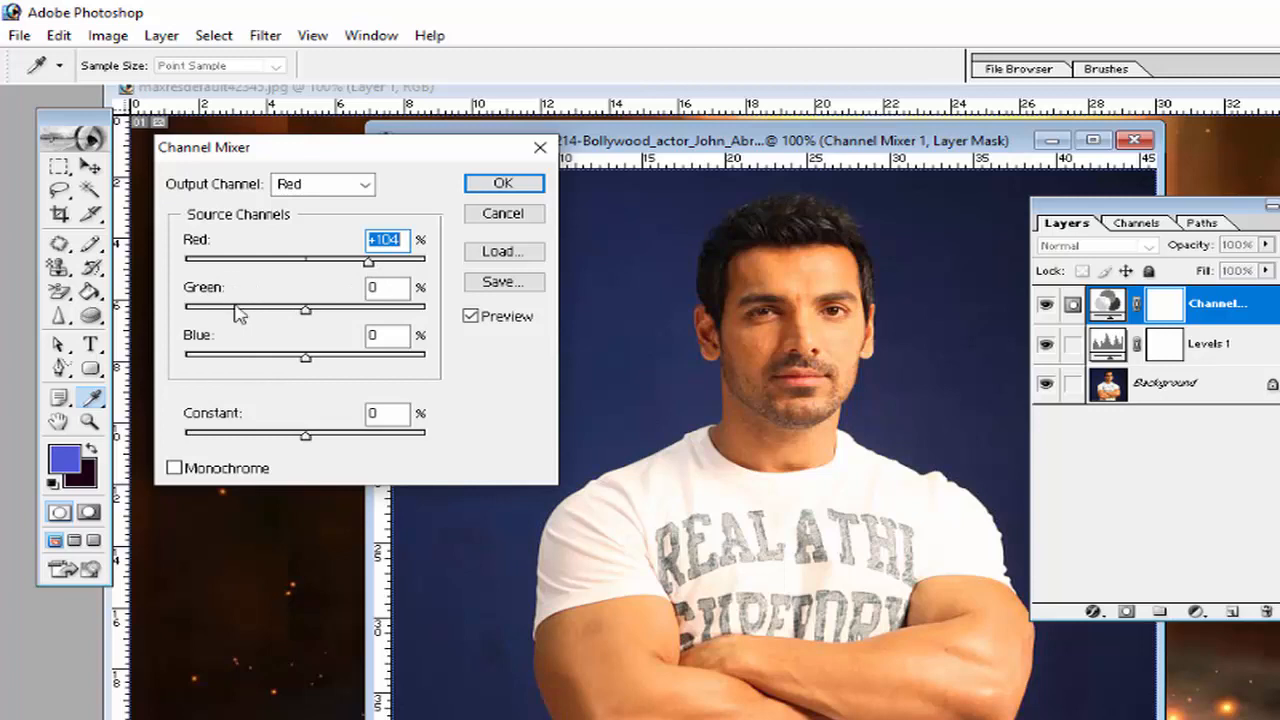
left_click_drag(314, 310, 348, 316)
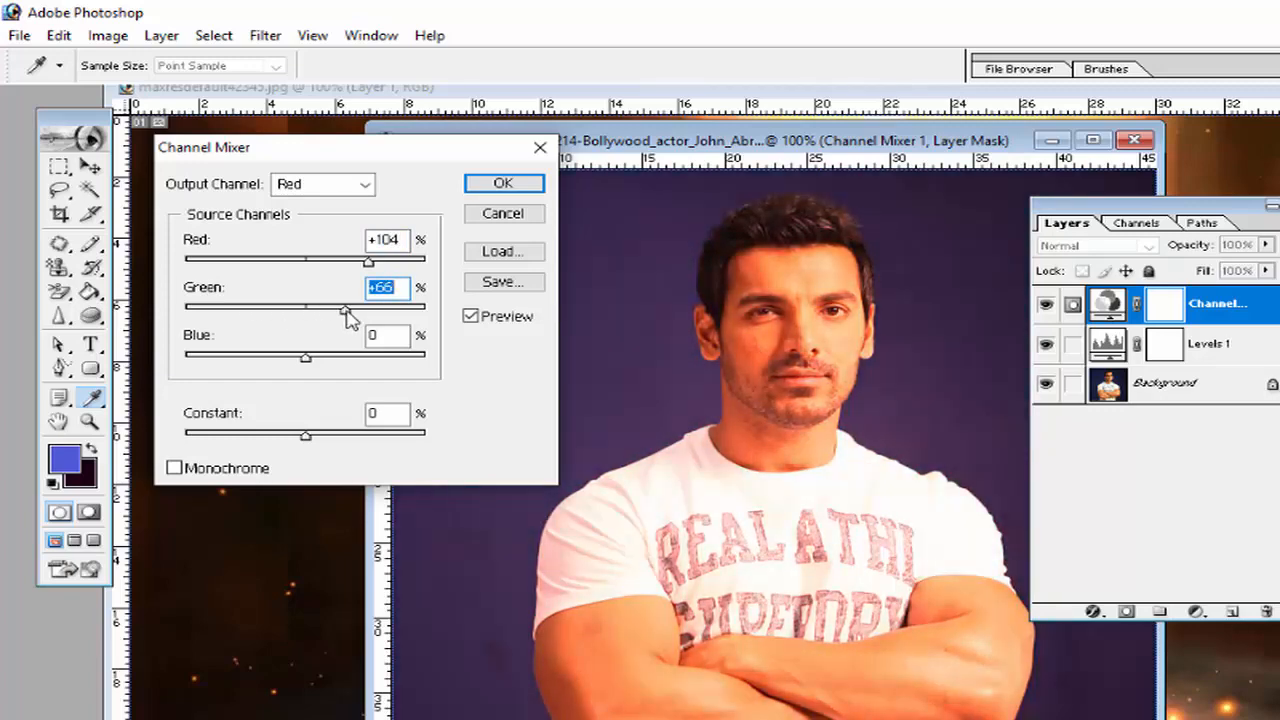
left_click_drag(304, 364, 316, 366)
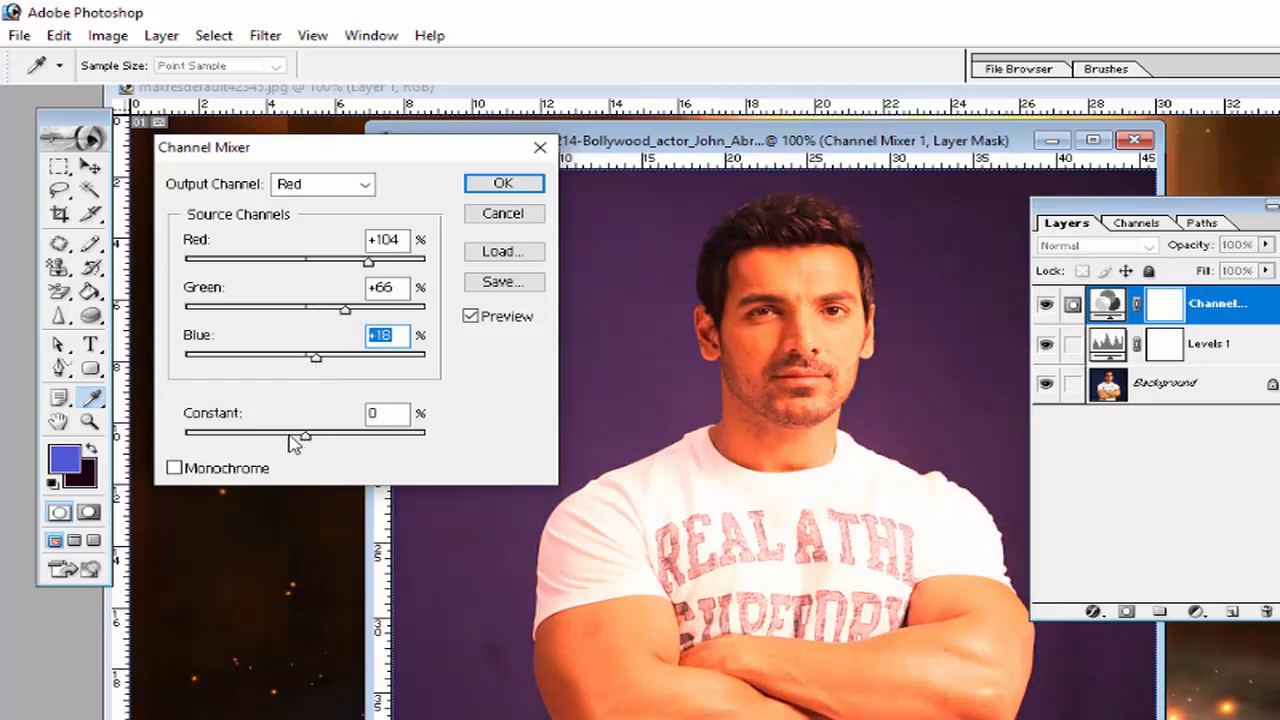
mouse_move(293, 445)
left_mouse_down()
mouse_move(371, 438)
mouse_move(279, 435)
left_mouse_up()
left_click(503, 186)
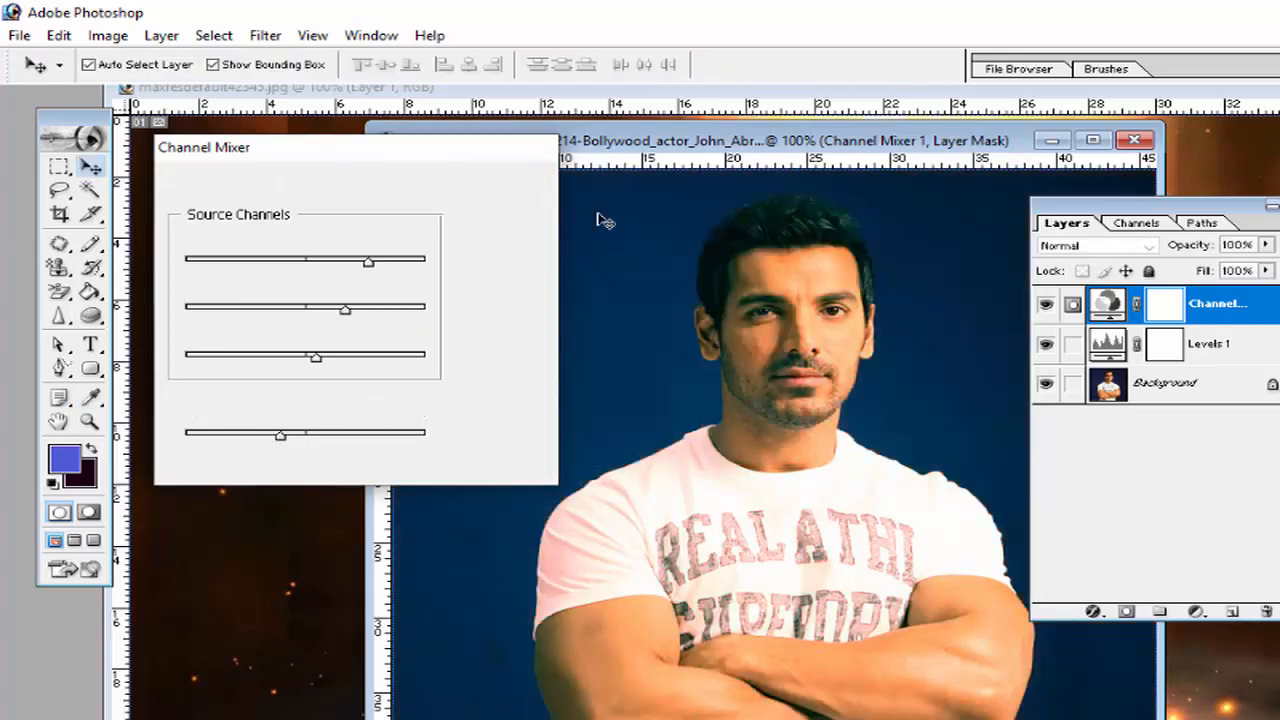
Step: Toggle the Channel Mixer layer's visibility repeatedly to compare the photo with and without the colour change
left_click_drag(1035, 206, 945, 206)
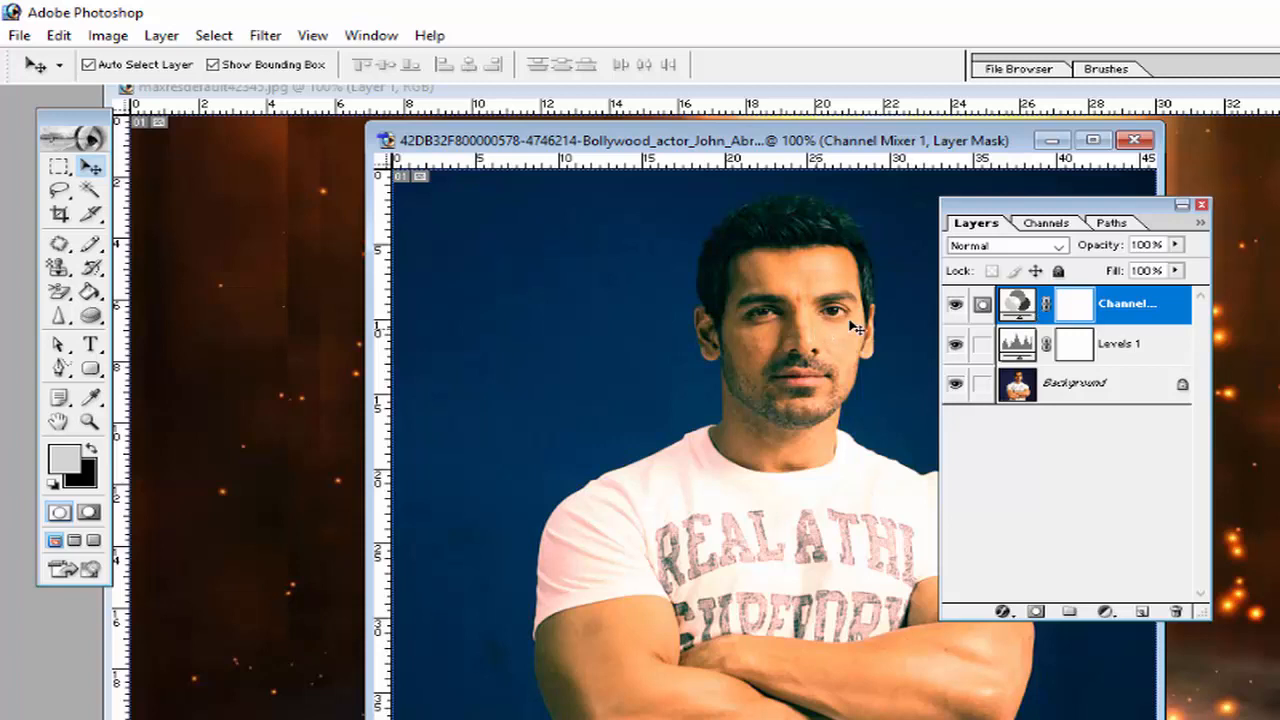
left_click(958, 306)
left_click(957, 306)
left_click(957, 306)
left_click(957, 306)
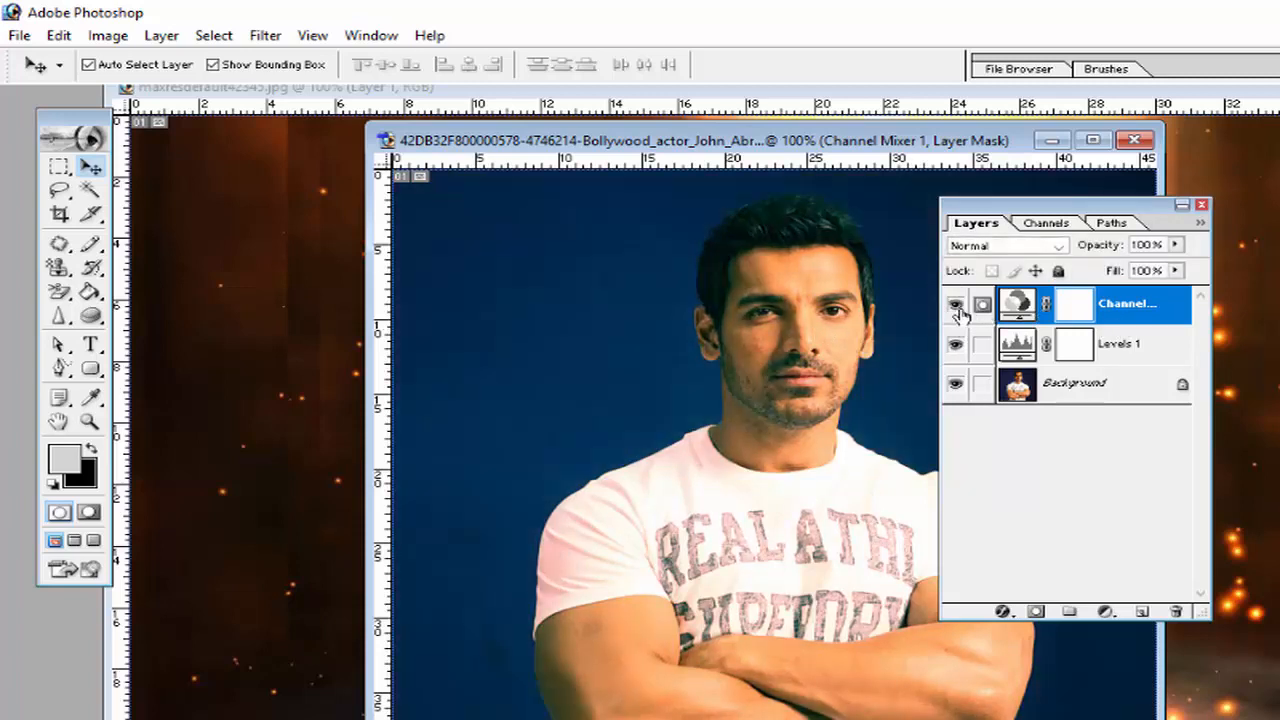
left_click(957, 308)
left_click(957, 308)
left_click(957, 308)
left_click(957, 308)
left_click(957, 308)
left_click(957, 308)
left_click(957, 308)
left_click(957, 308)
left_click(957, 308)
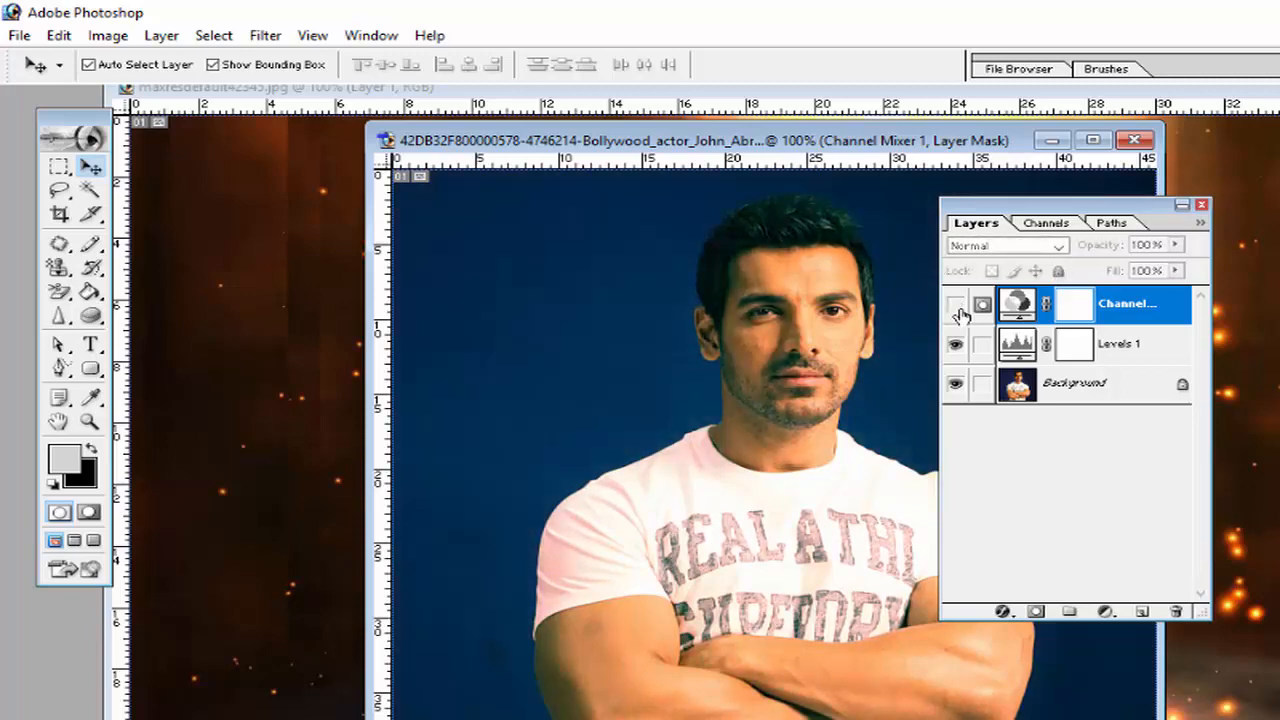
left_click(957, 308)
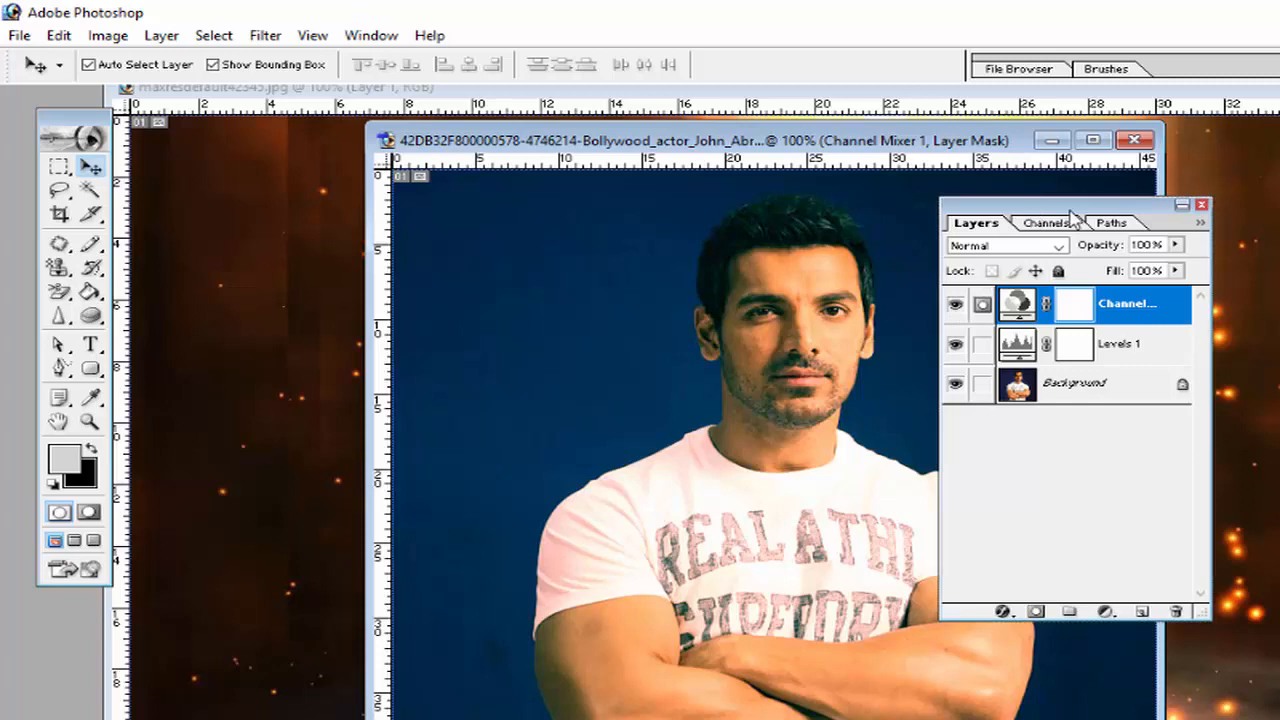
left_click_drag(1070, 215, 1116, 216)
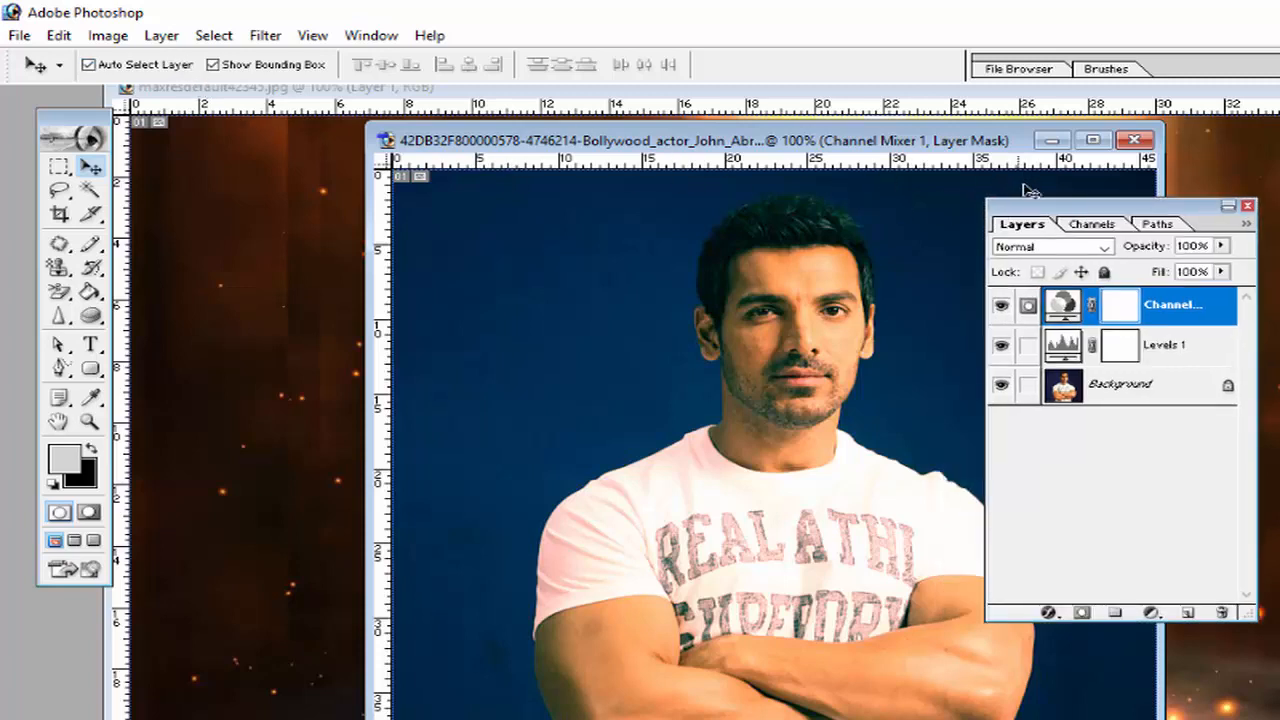
Step: Select the Background, Levels 1 and Channel Mixer layers in turn, and look through the available layer merging commands
left_click_drag(1034, 207, 786, 207)
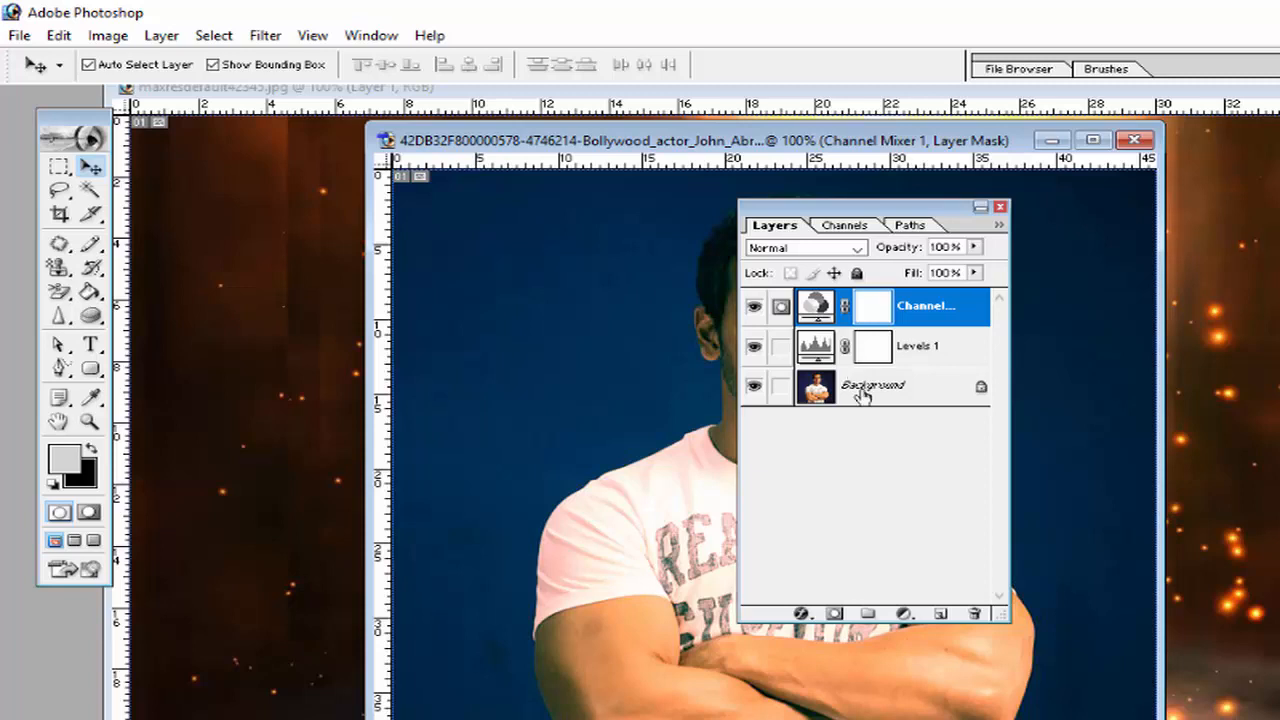
left_click(862, 392)
left_click(872, 346)
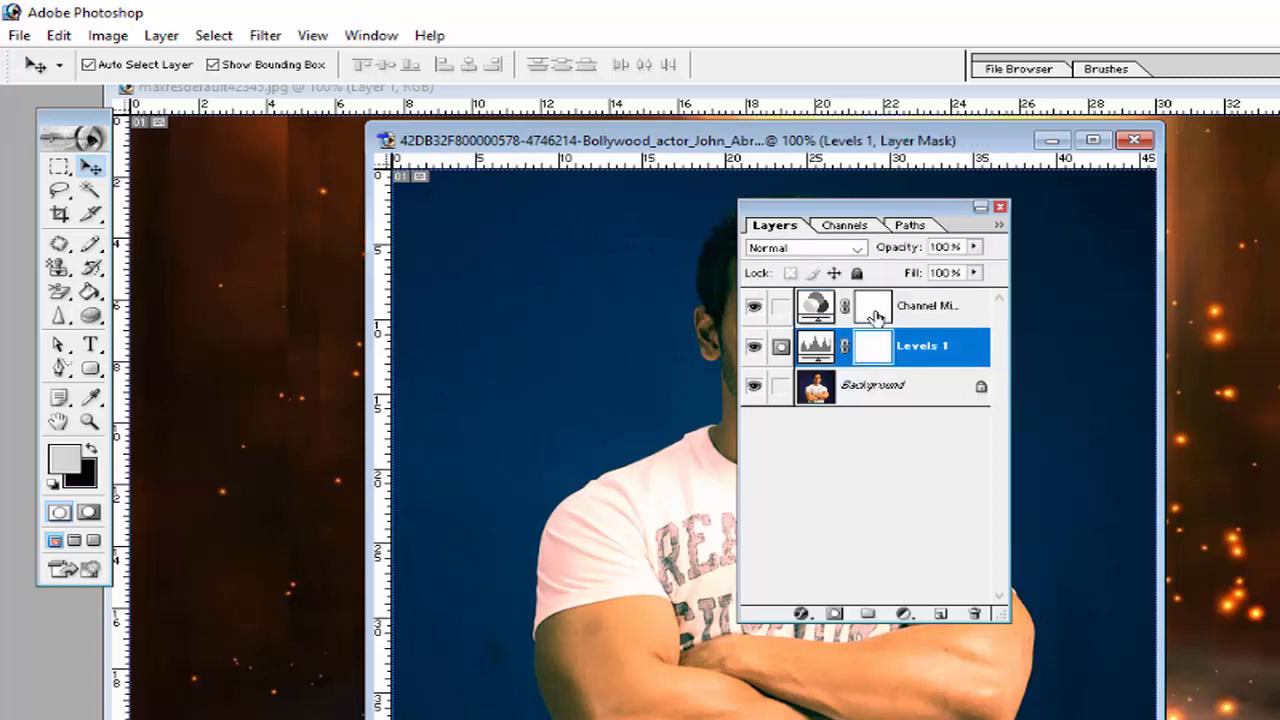
left_click(876, 312)
left_click(872, 390)
left_click(880, 346)
left_click(882, 312)
left_click(874, 390)
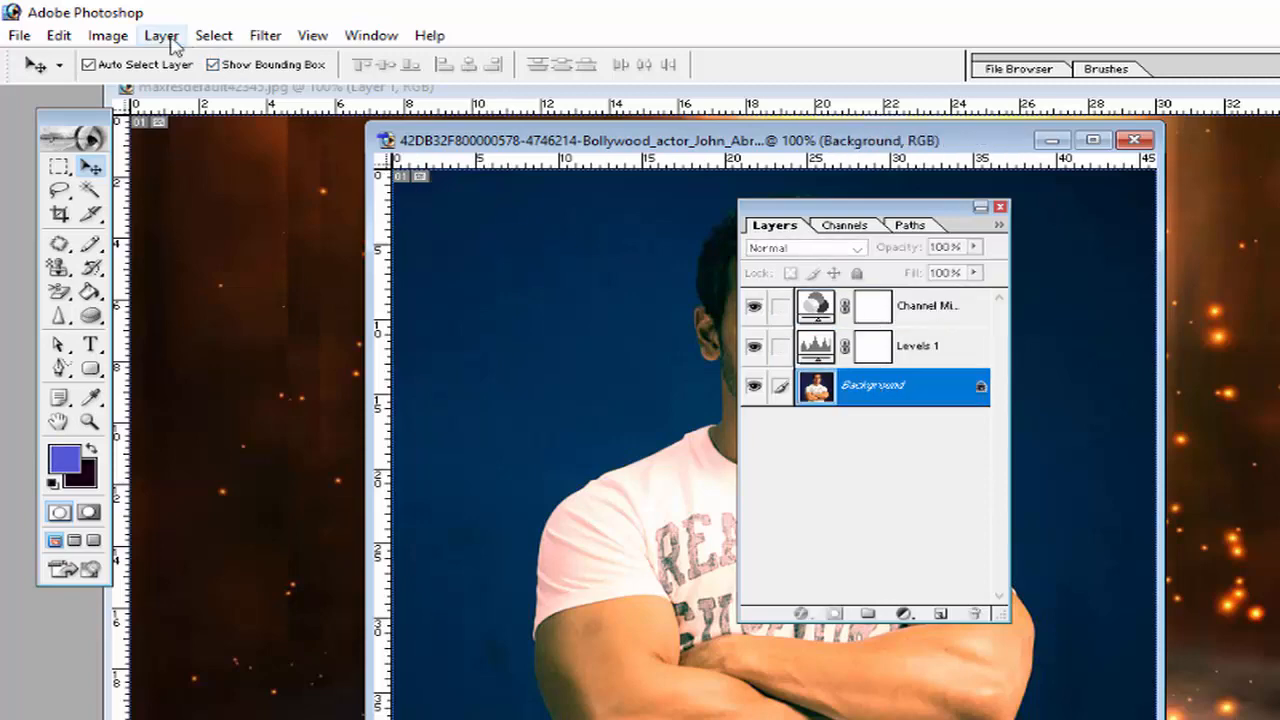
left_click(163, 37)
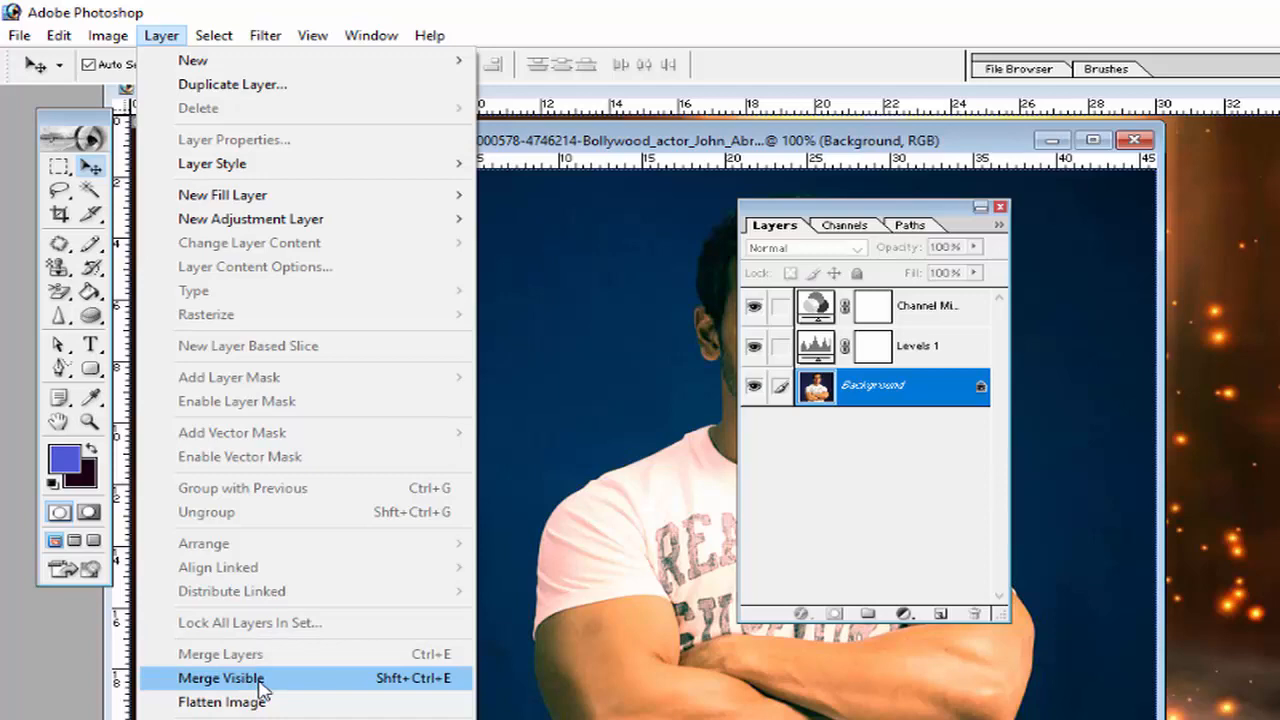
left_click(797, 437)
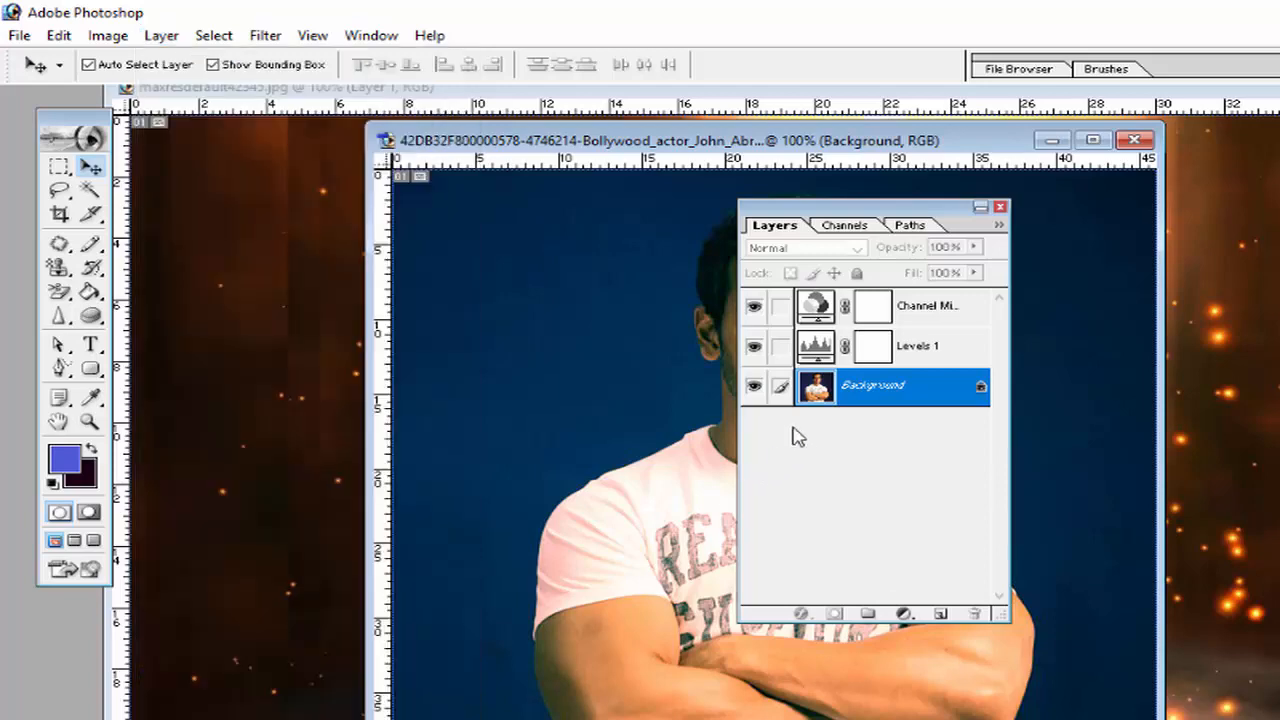
Step: Toggle the layers' visibility, leave the Channel Mixer layer hidden, and select the Background layer
left_click(754, 388)
left_click(757, 390)
left_click(755, 352)
left_click(755, 352)
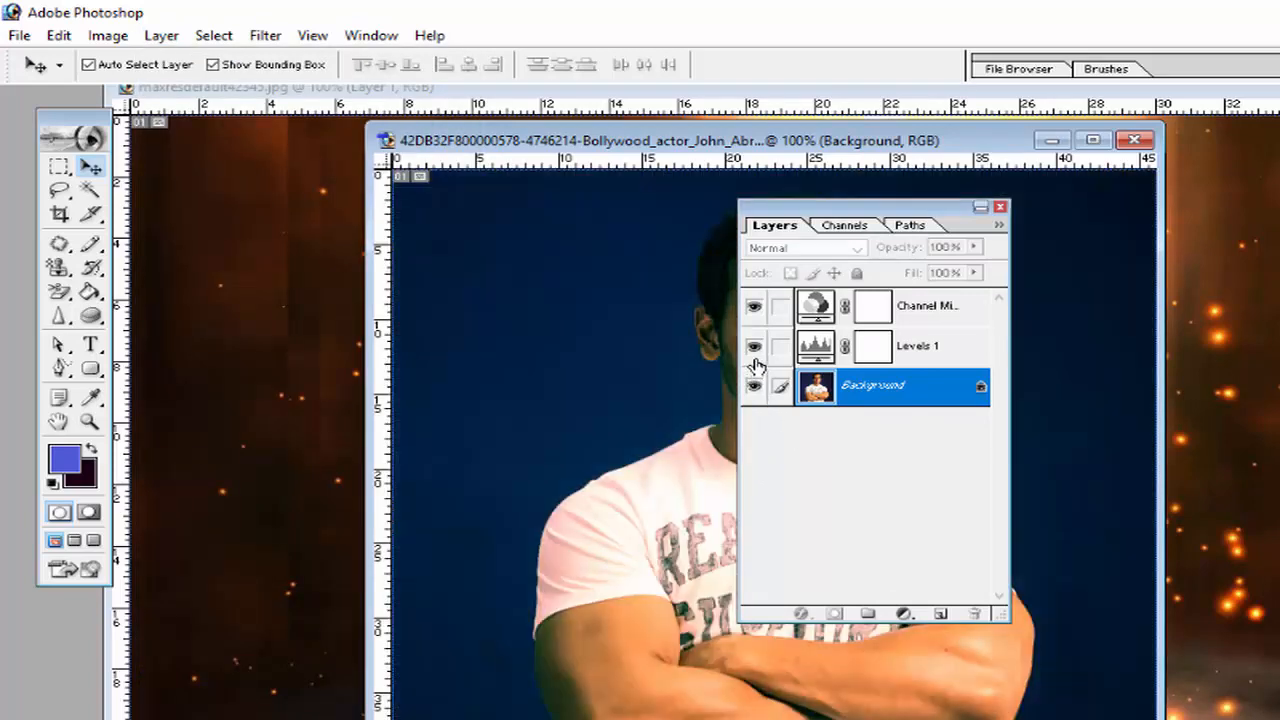
left_click(756, 309)
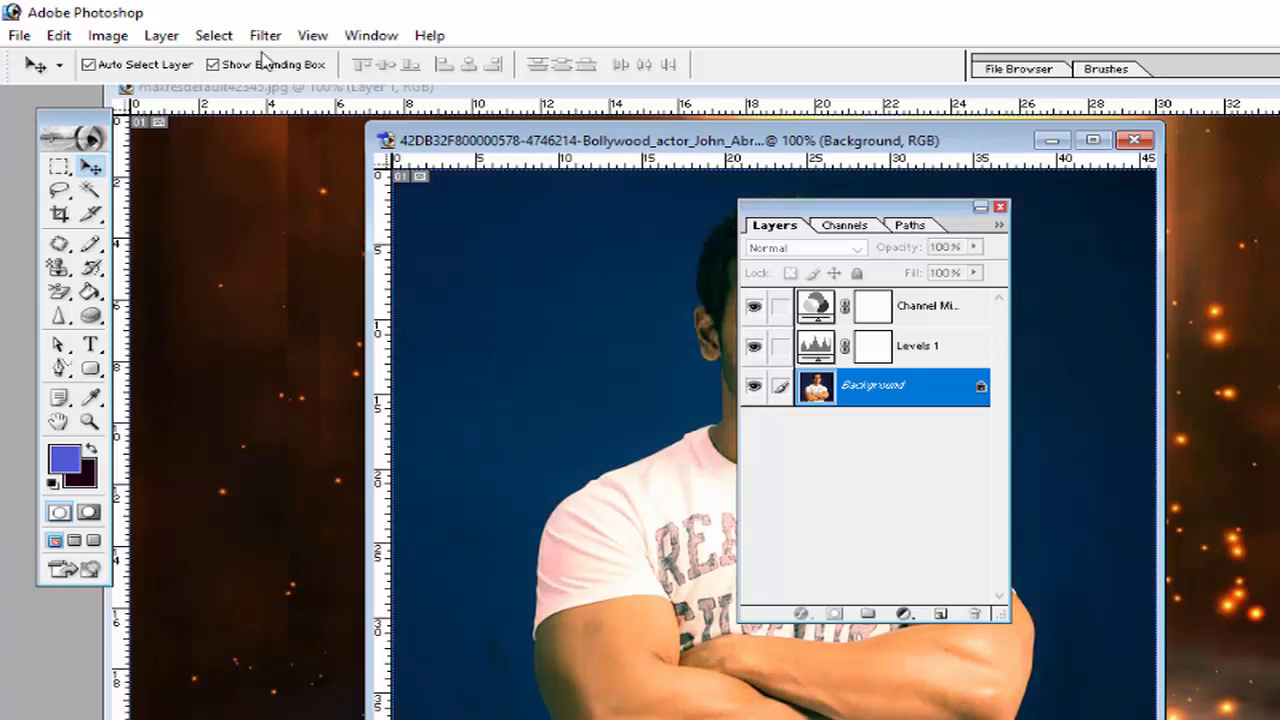
left_click(754, 307)
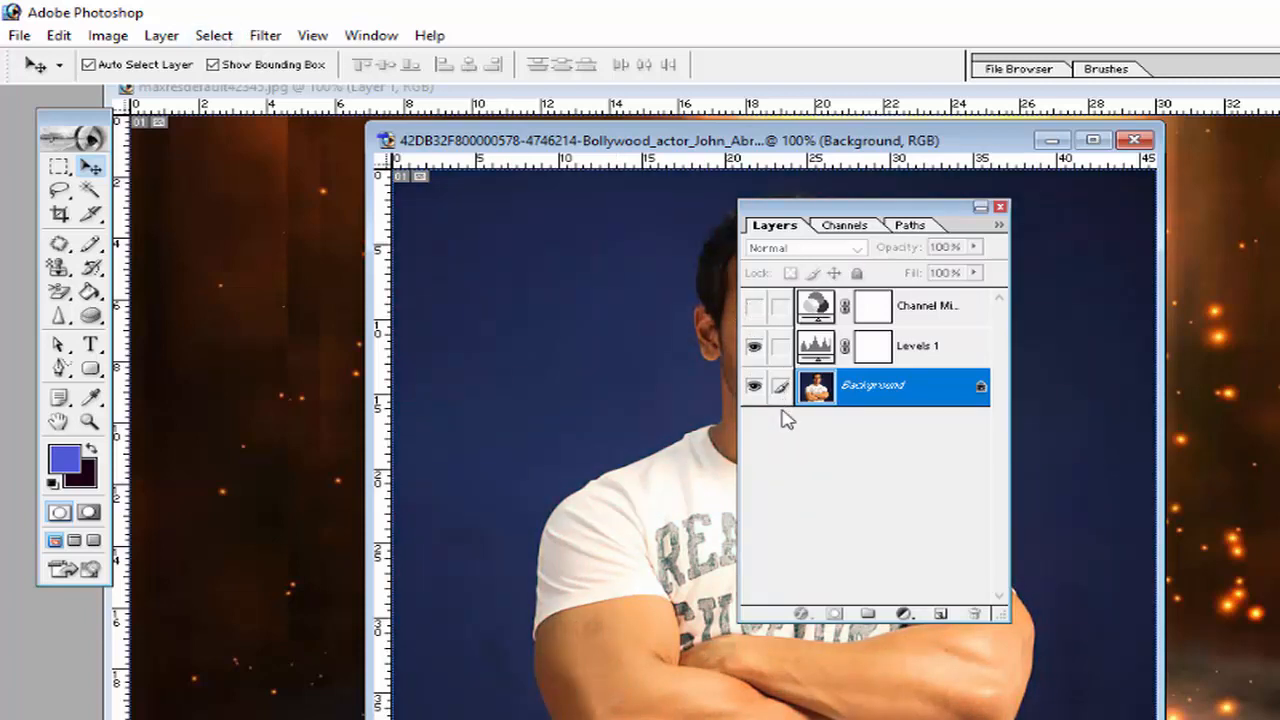
left_click(912, 348)
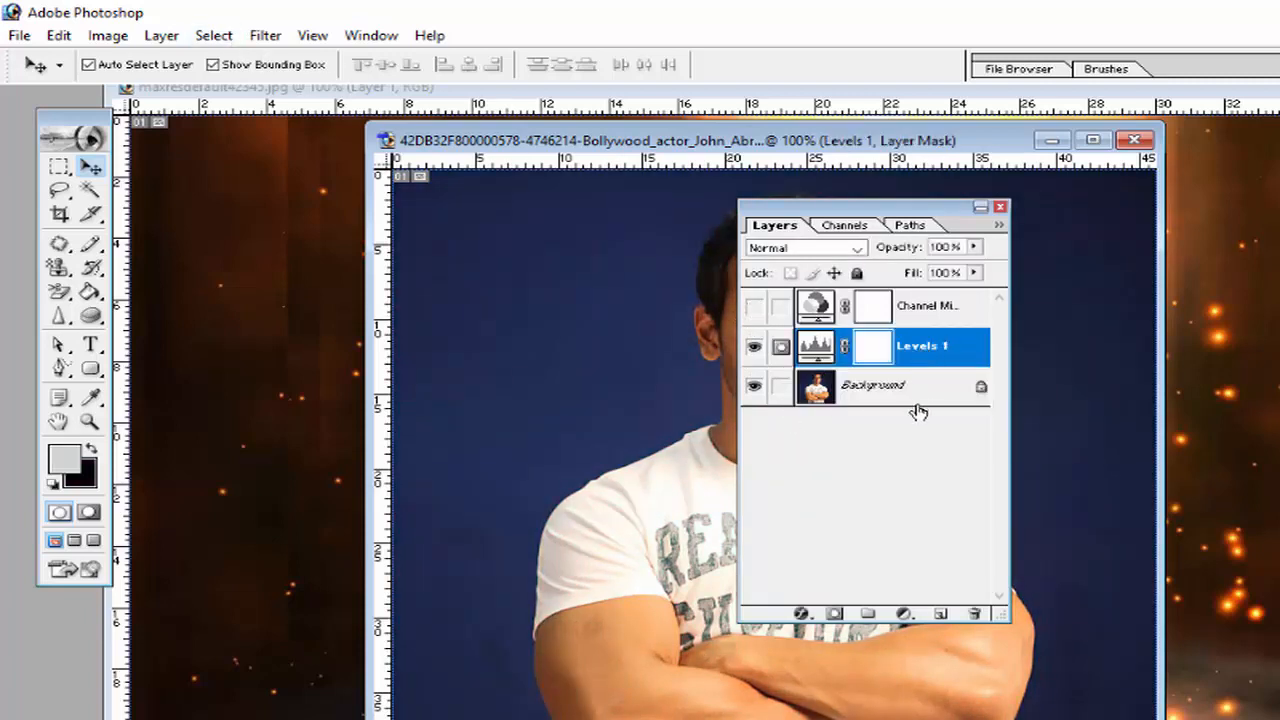
left_click(902, 398)
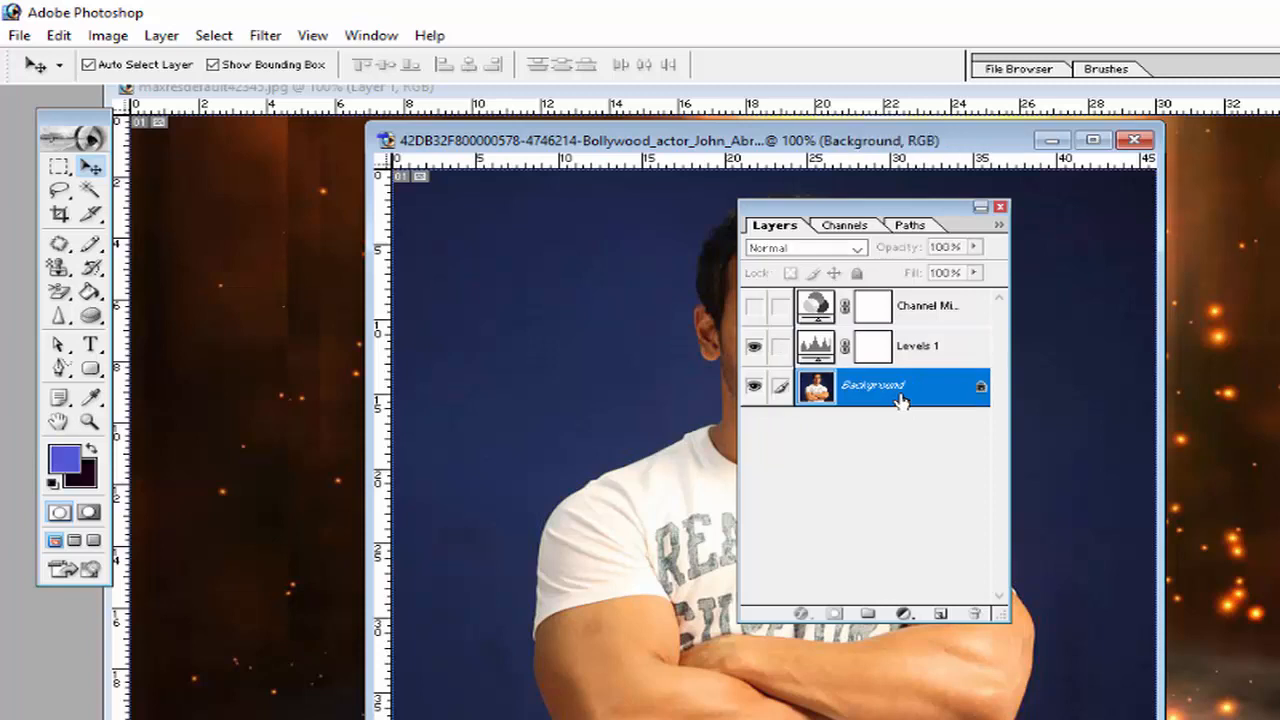
Step: Compare the photo with the Channel Mixer layer hidden and shown, leaving that layer visible and Levels 1 selected
left_click(918, 312)
left_click(914, 350)
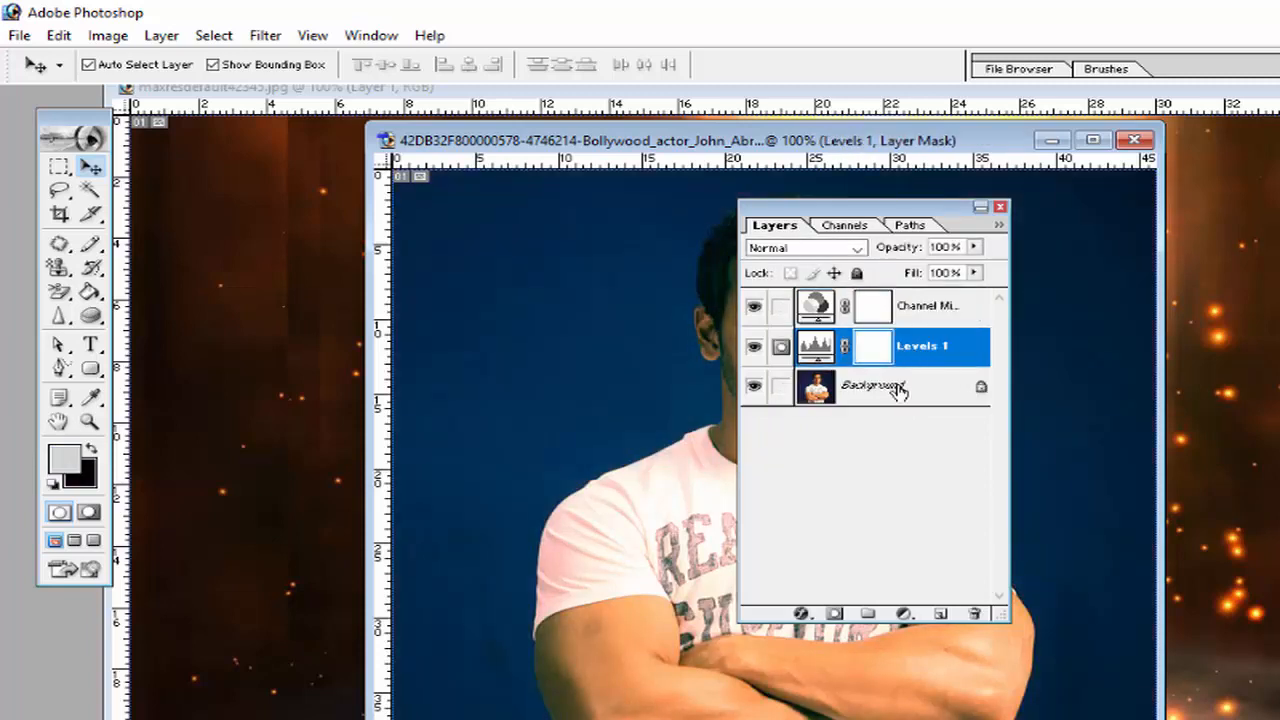
left_click(900, 390)
left_click(754, 307)
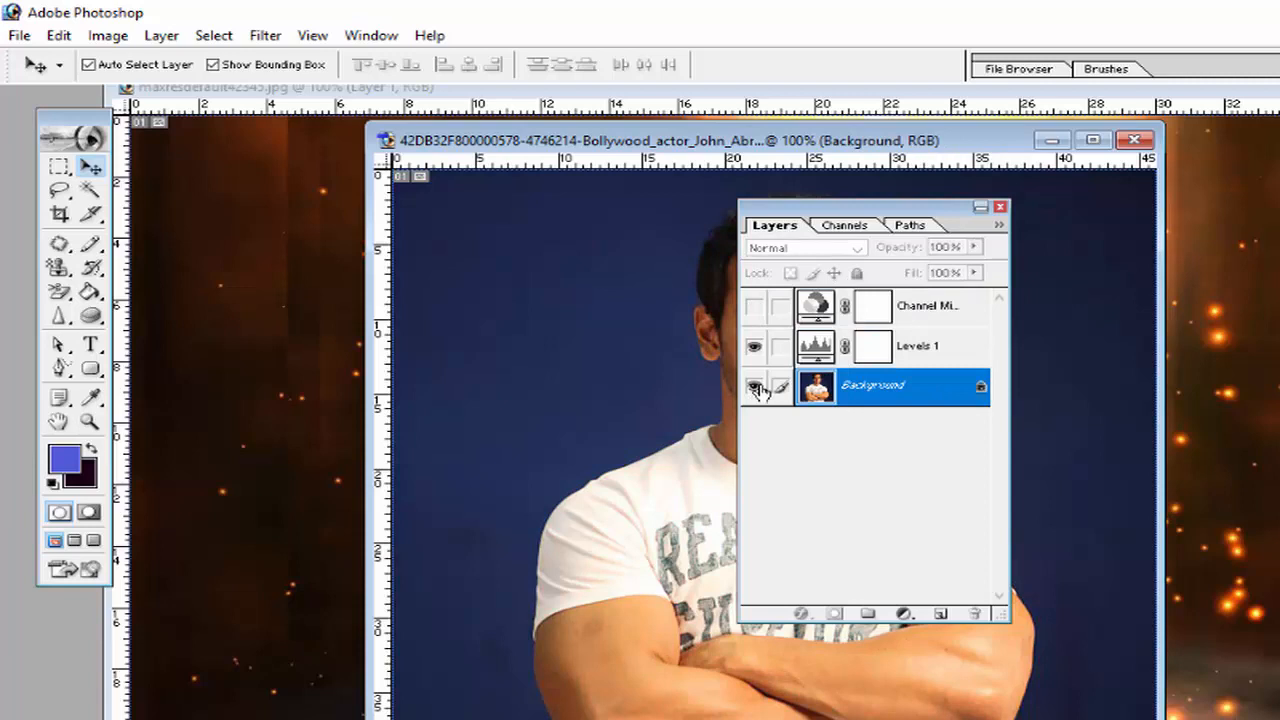
left_click(873, 350)
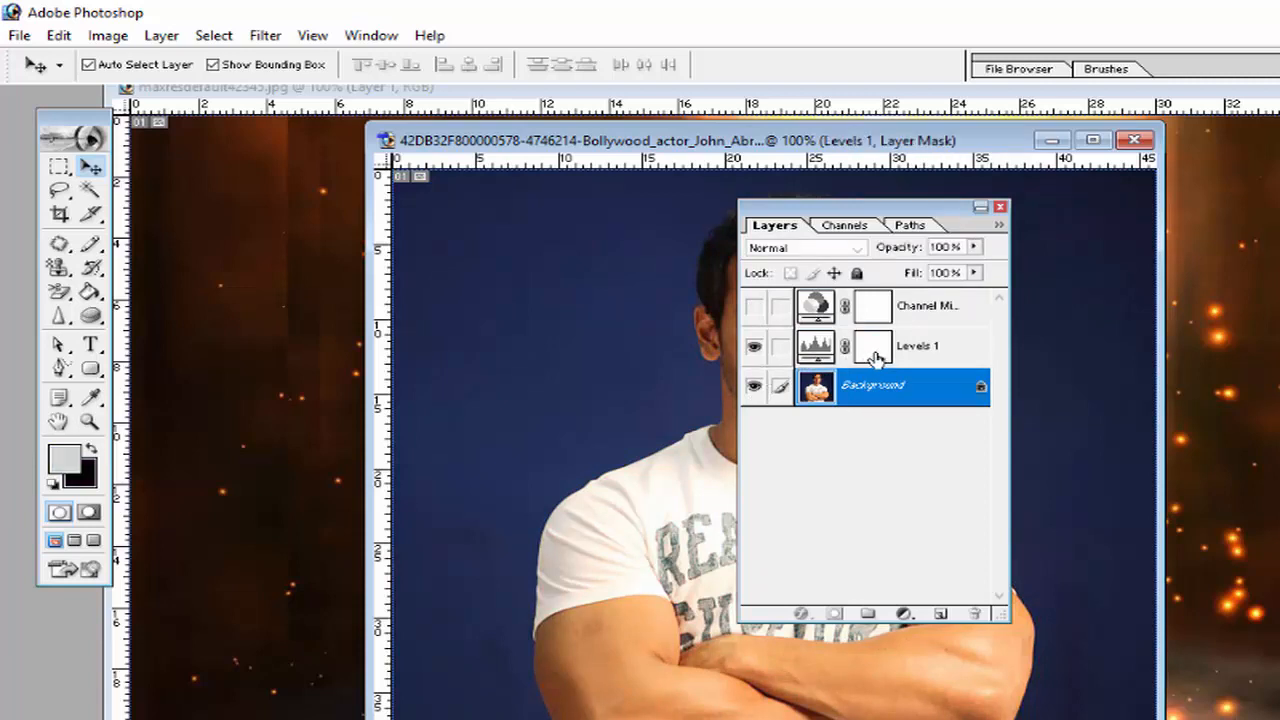
left_click(754, 306)
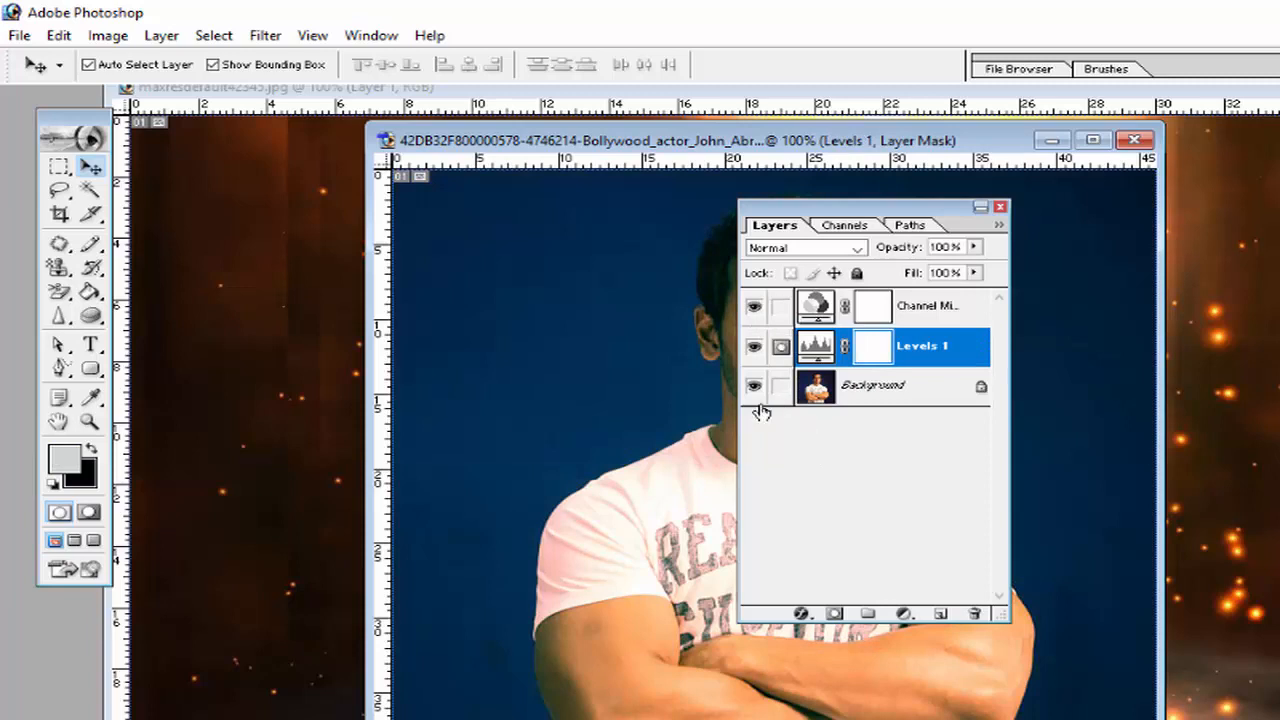
Step: Flatten the adjusted photo into a single background layer and move the Layers palette aside to uncover the portrait
left_click(208, 38)
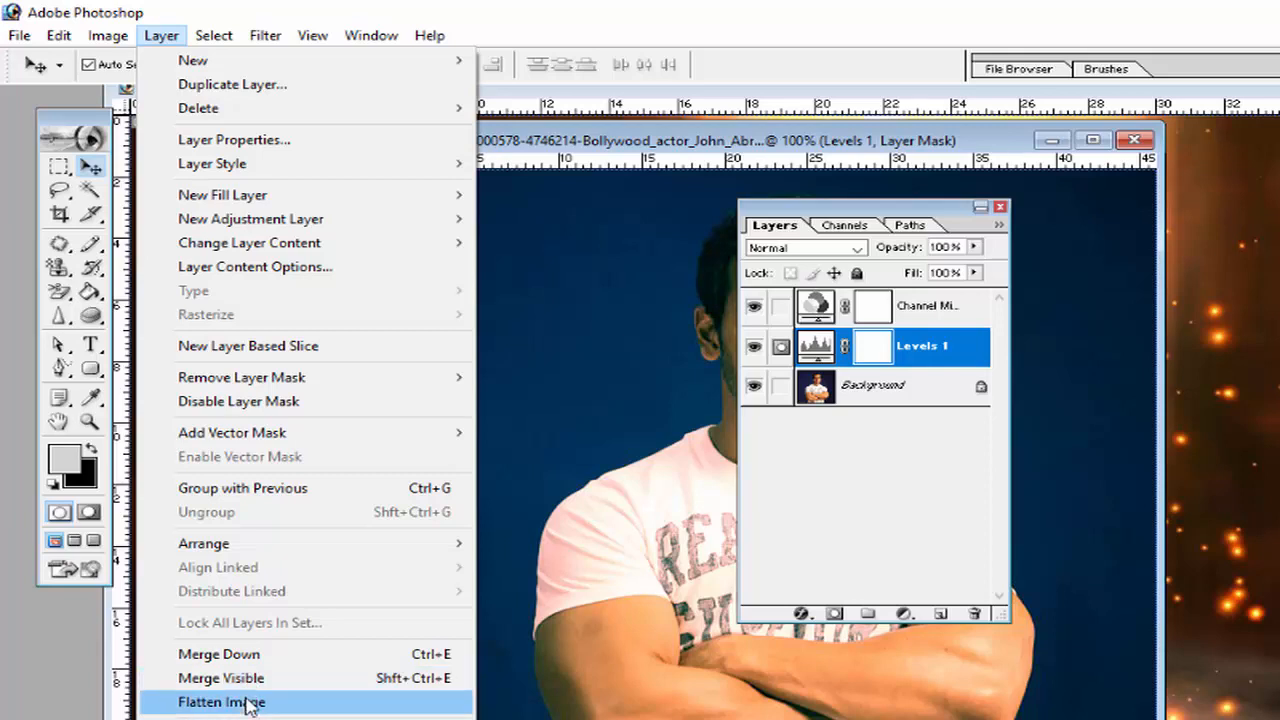
left_click(248, 705)
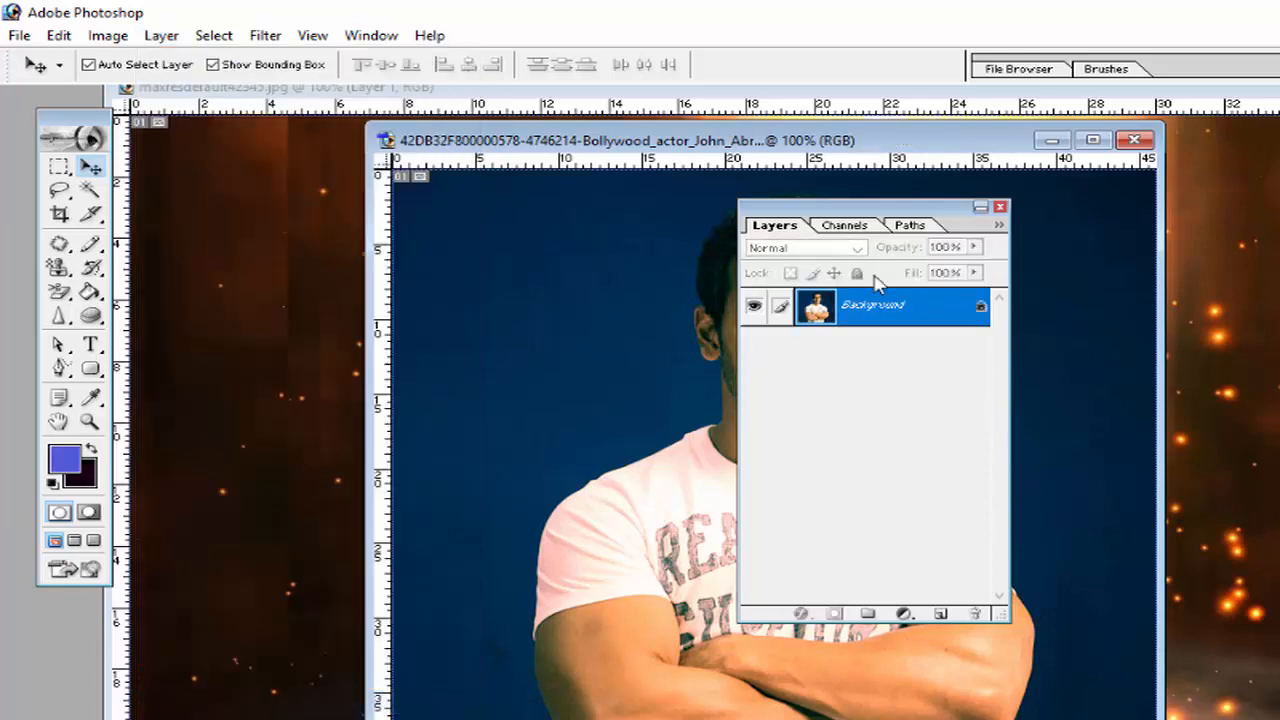
left_click_drag(845, 222, 1110, 285)
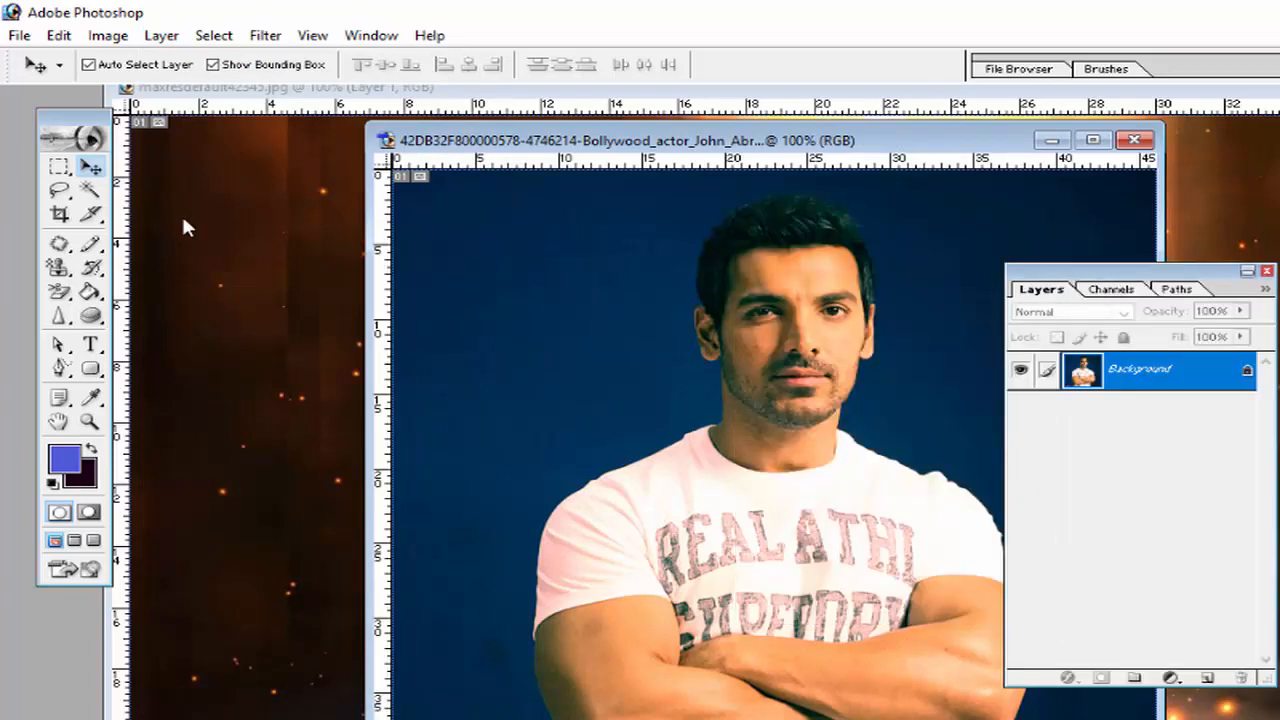
Step: Select a large ellipse around the man's head and upper body with the Elliptical Marquee tool and copy it
left_click(59, 166)
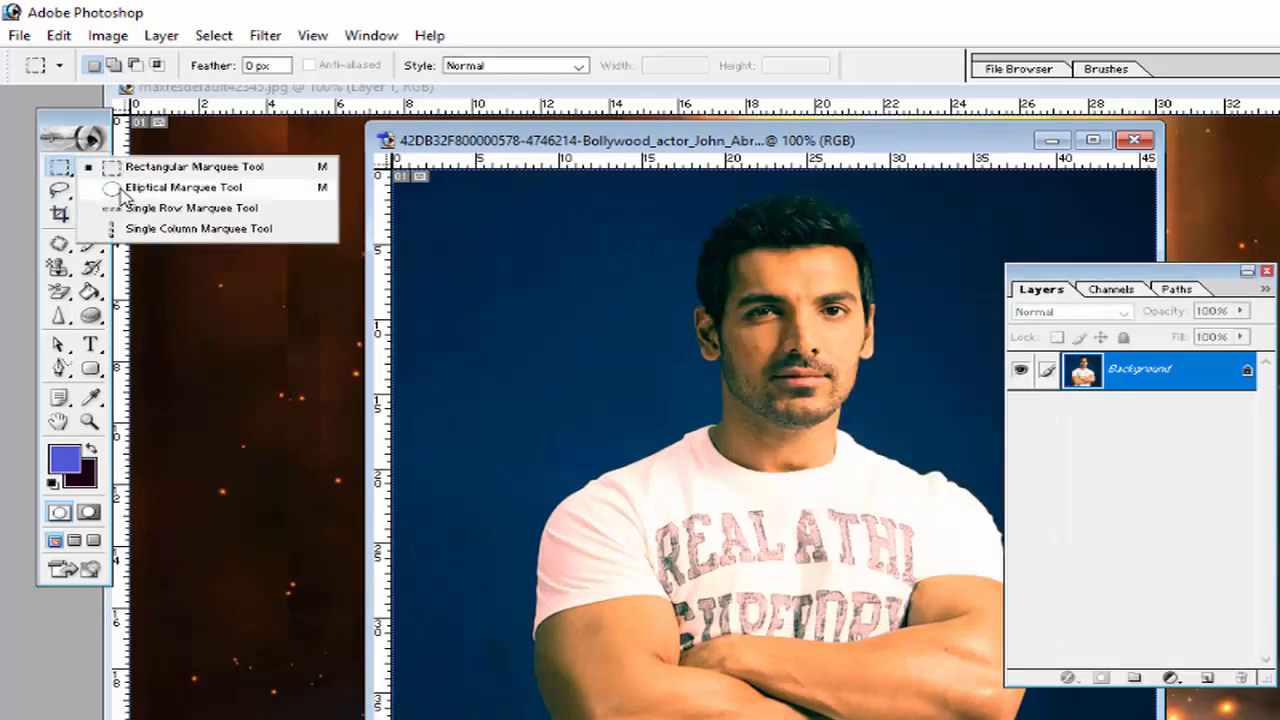
left_click(170, 187)
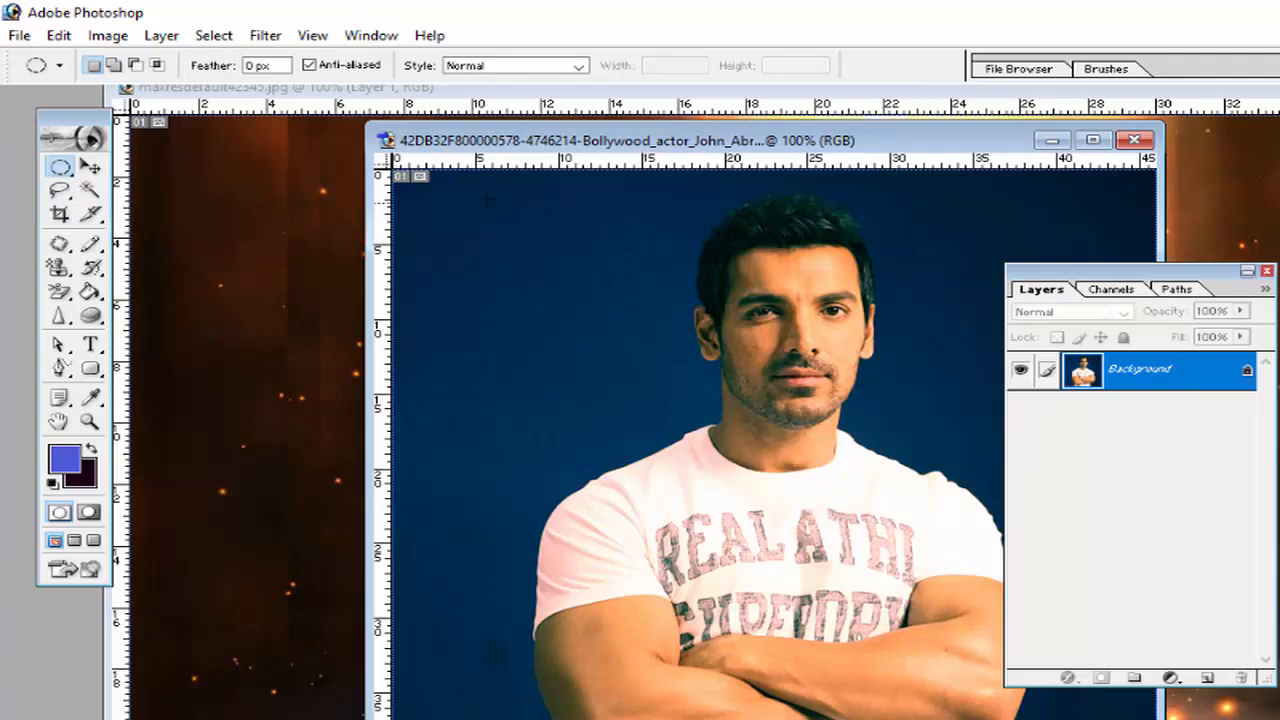
left_click_drag(1037, 481, 1100, 640)
left_click(56, 38)
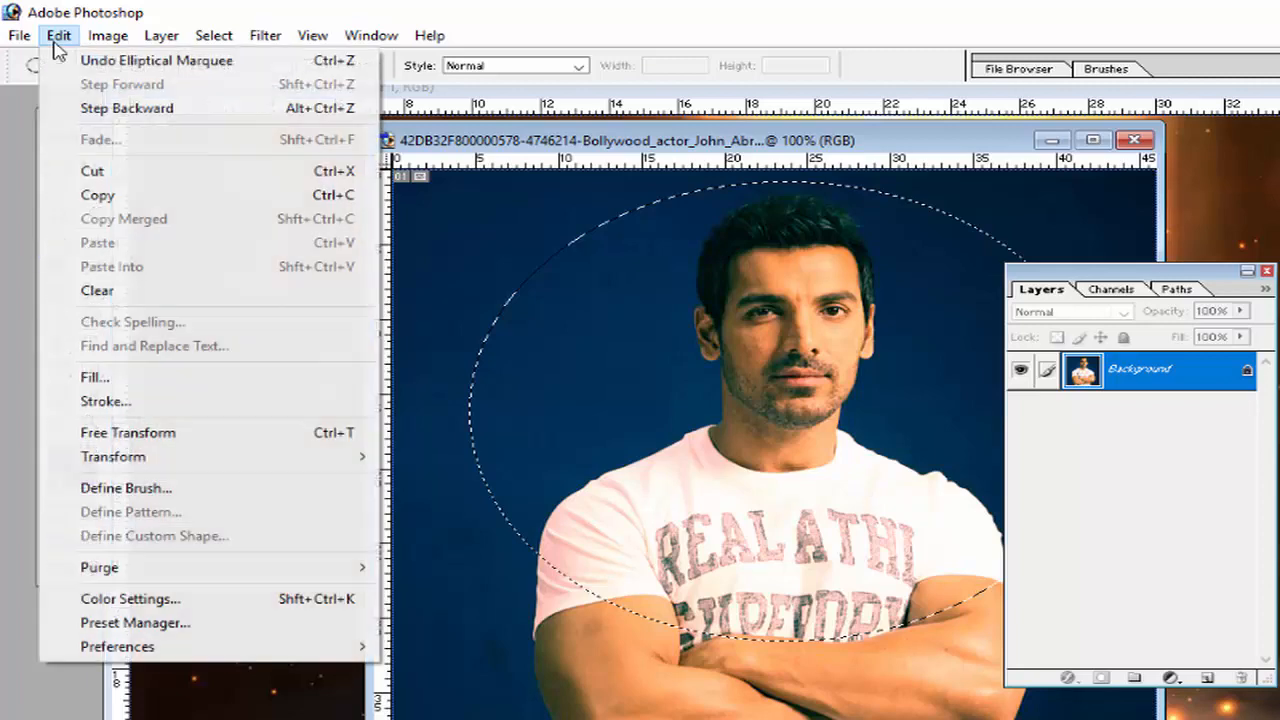
left_click(98, 196)
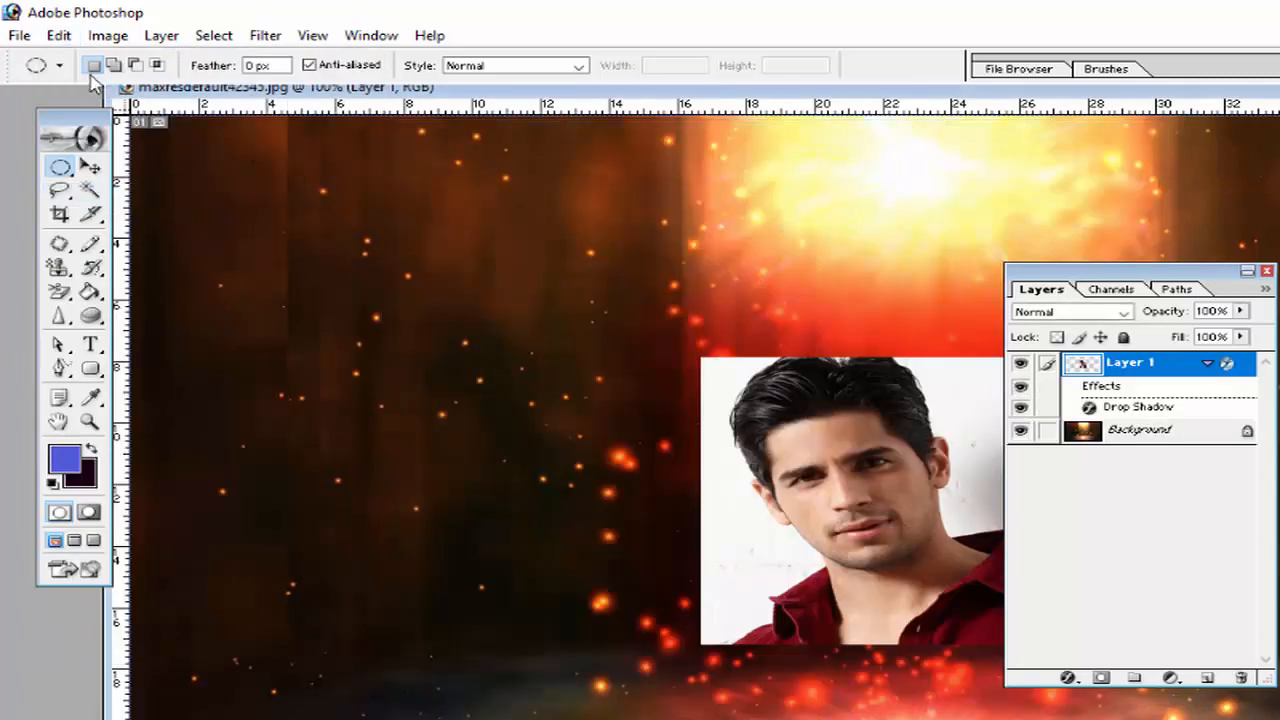
Step: Paste the copied oval portrait into the fiery background image and move it to the left of the other portrait
left_click(60, 38)
left_click(137, 243)
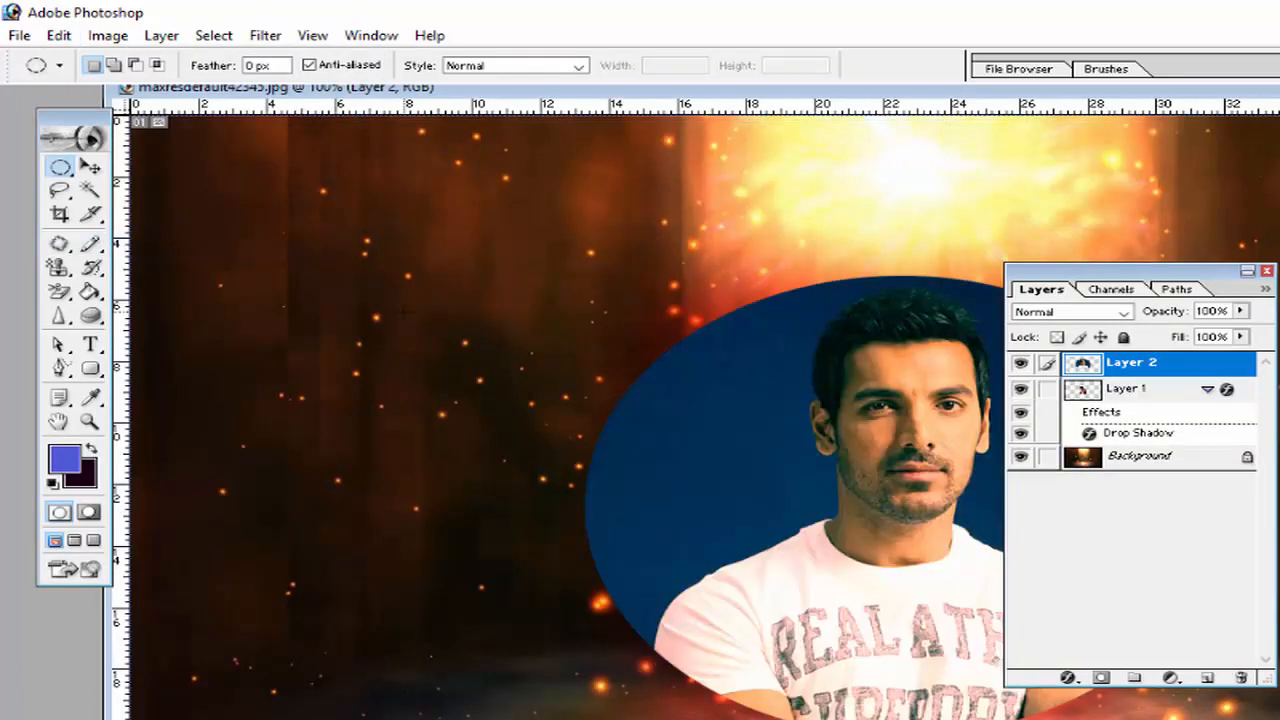
left_click_drag(1153, 396, 1138, 368)
left_click(90, 167)
left_click_drag(766, 408, 450, 466)
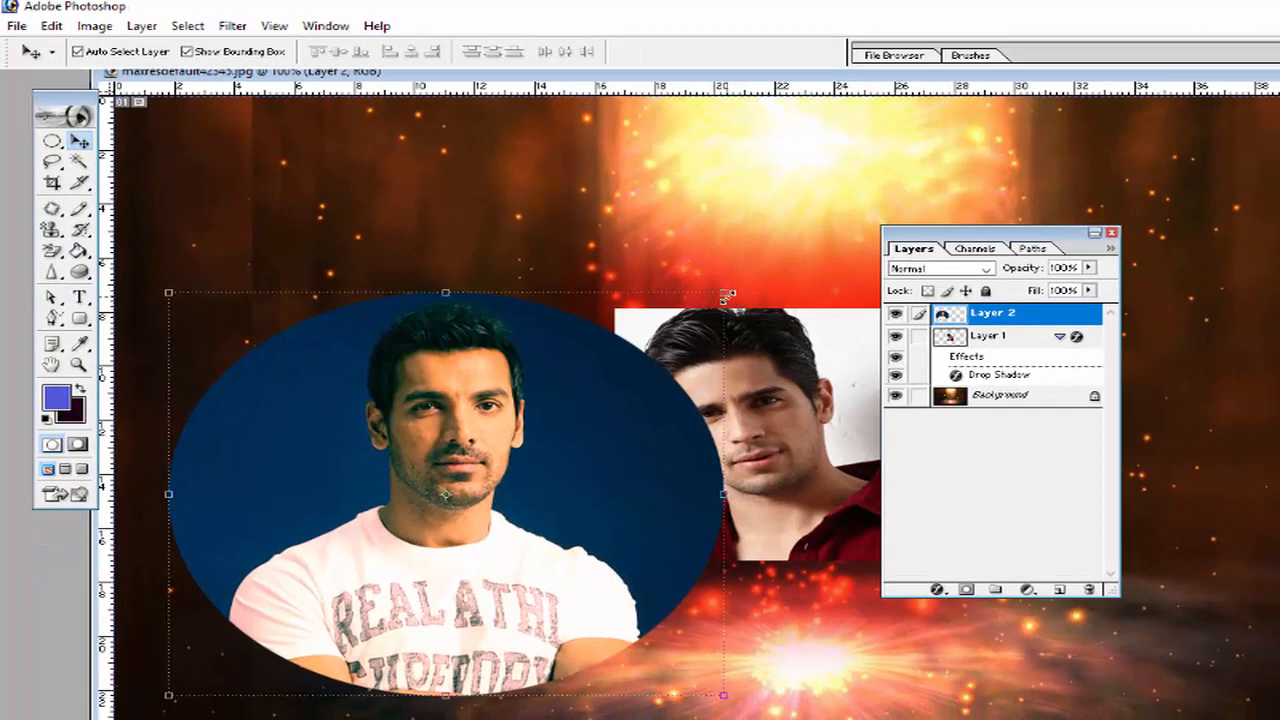
Step: Scale the oval portrait to about 62% of its size, apply the transformation and move it to the image's lower left
left_click_drag(727, 296, 512, 448)
left_click(80, 141)
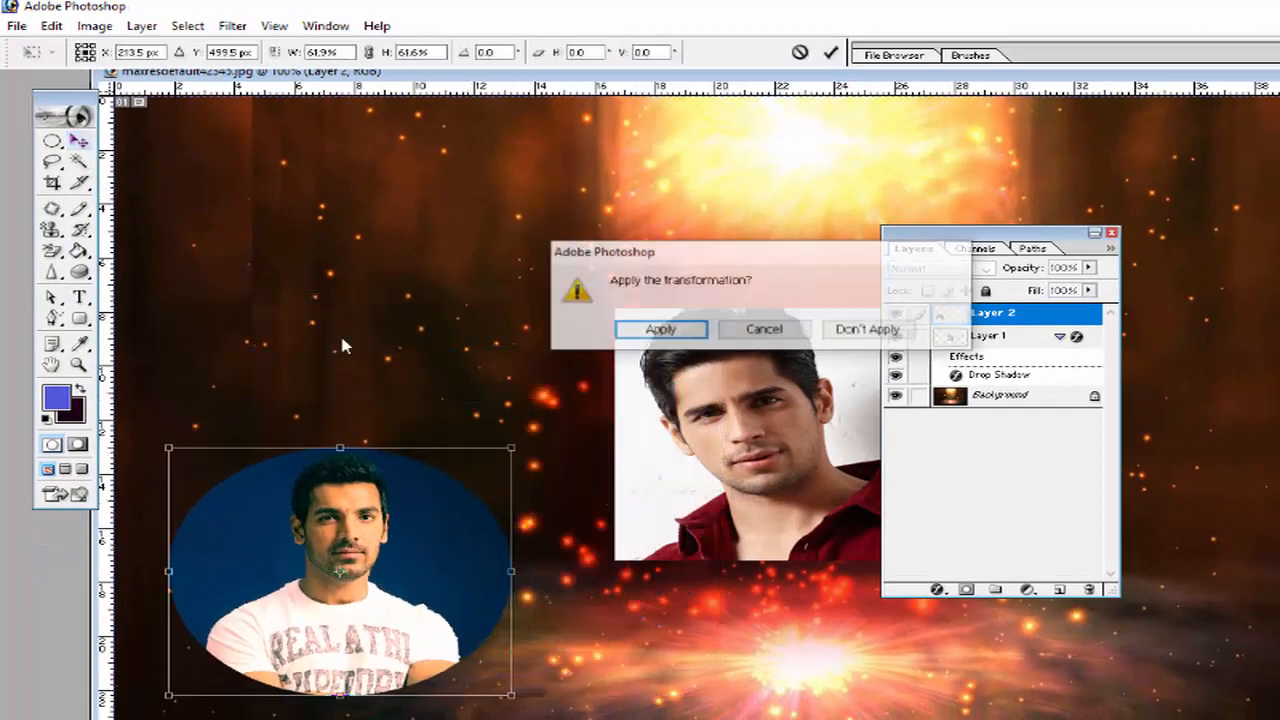
left_click(652, 331)
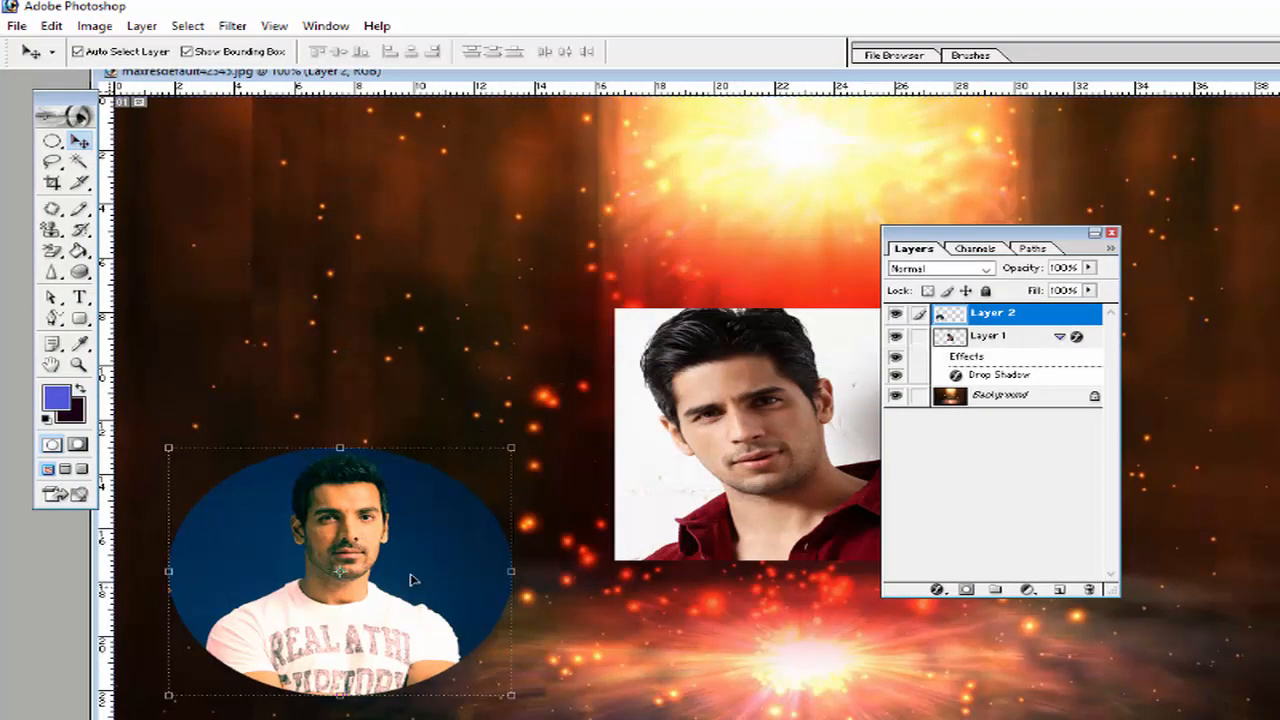
left_click_drag(413, 580, 396, 615)
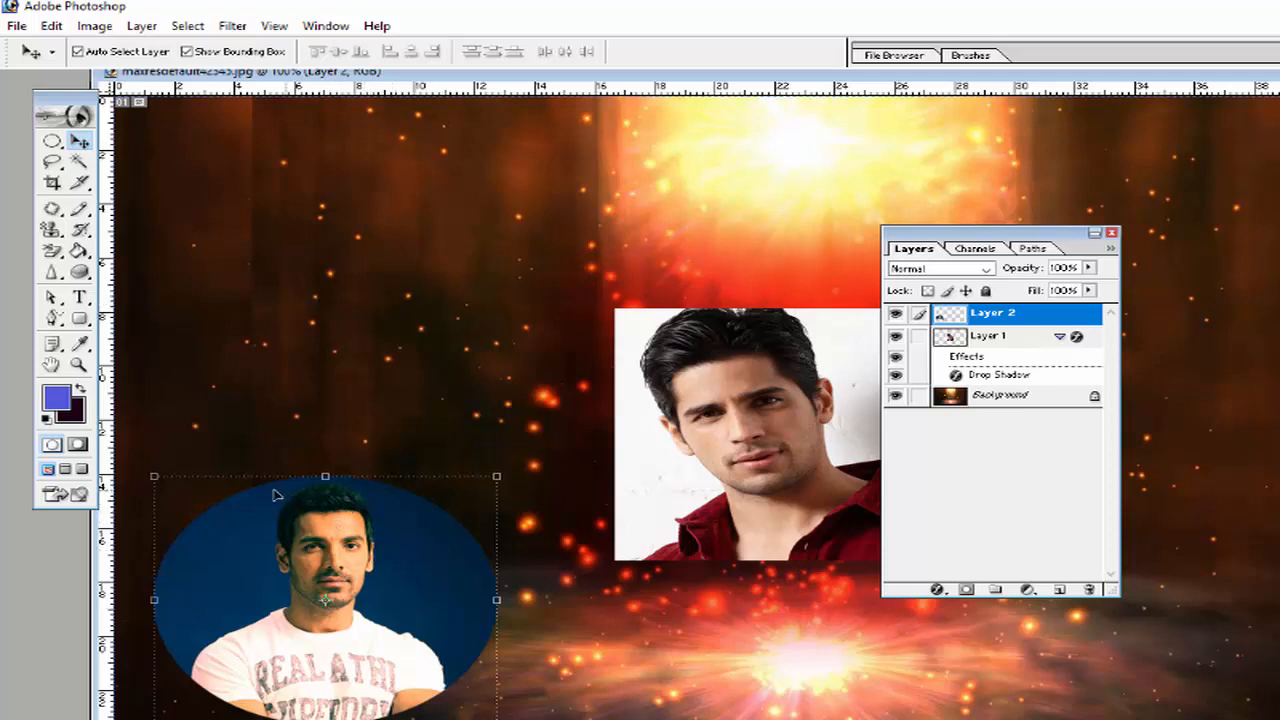
Step: Erase the blue backdrop around the man in the oval portrait with the Background Eraser, using a 92 px brush and 54% tolerance
left_click(52, 229)
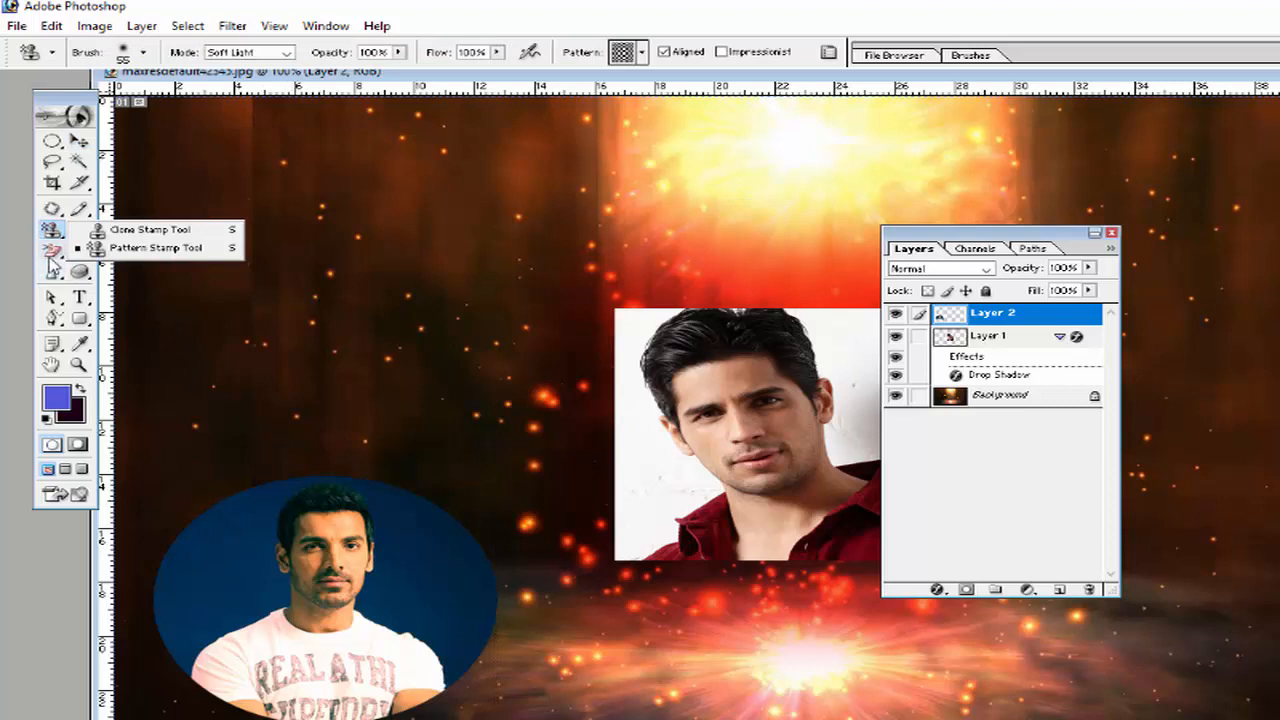
left_click(52, 249)
left_click(146, 277)
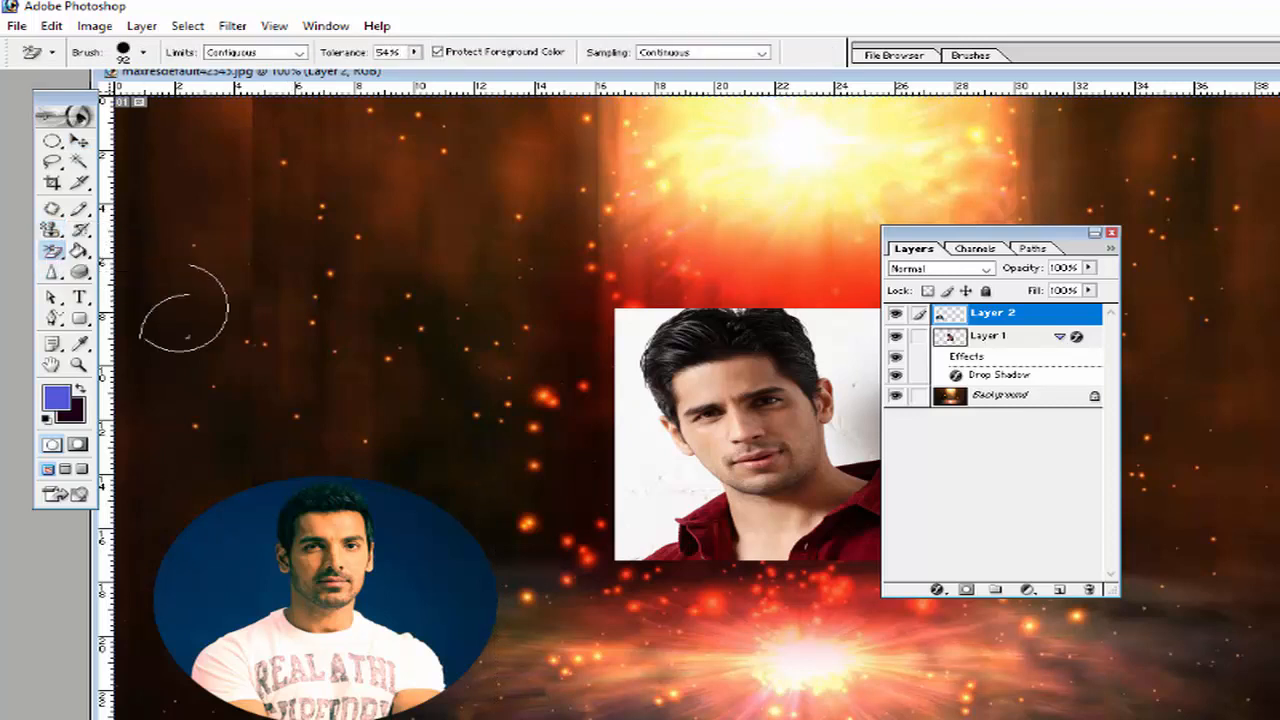
mouse_move(228, 476)
left_mouse_down()
mouse_move(199, 580)
mouse_move(162, 616)
mouse_move(164, 657)
mouse_move(180, 647)
mouse_move(151, 570)
mouse_move(180, 560)
mouse_move(252, 596)
mouse_move(266, 500)
mouse_move(288, 483)
mouse_move(345, 474)
mouse_move(417, 506)
mouse_move(420, 566)
mouse_move(439, 585)
mouse_move(474, 535)
mouse_move(488, 602)
mouse_move(464, 669)
mouse_move(440, 620)
mouse_move(375, 599)
mouse_move(376, 527)
mouse_move(477, 556)
left_mouse_up()
mouse_move(178, 662)
left_mouse_down()
mouse_move(207, 626)
mouse_move(220, 630)
mouse_move(148, 567)
left_mouse_up()
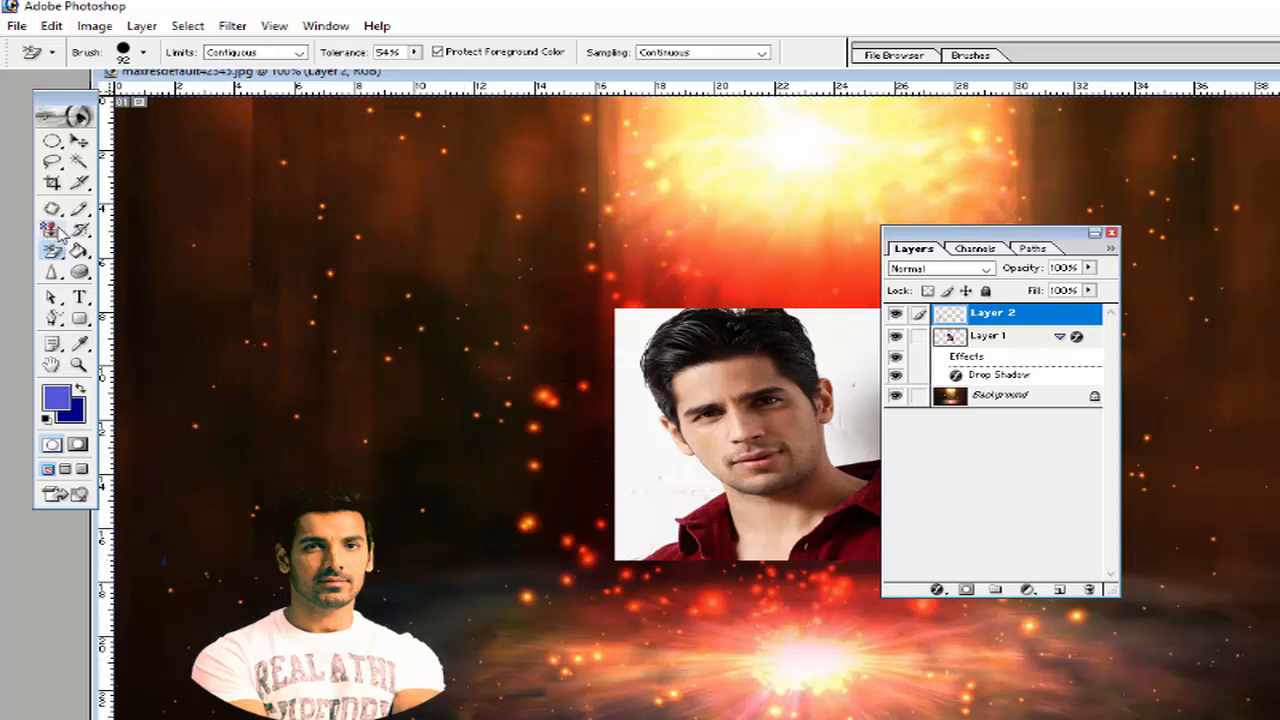
Step: Open images6456767567.jpg from the lecture 8 folder and place its window beside the Layers palette
left_click(17, 25)
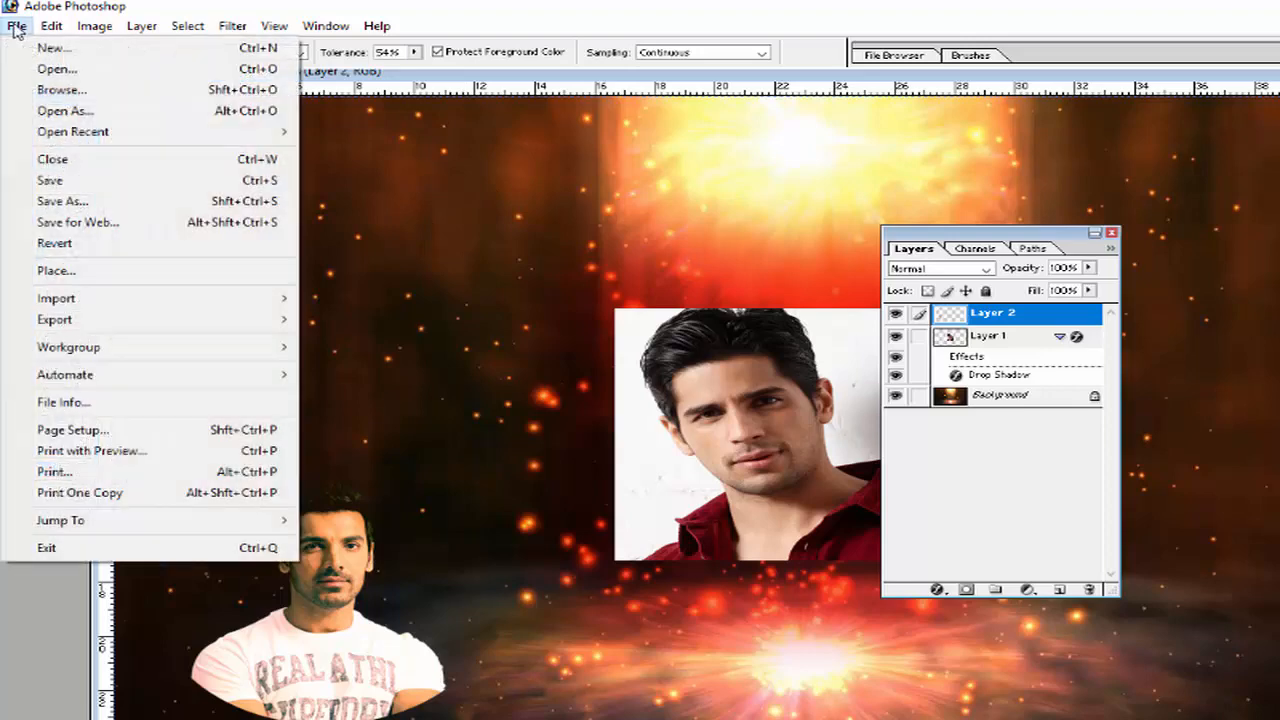
left_click(46, 70)
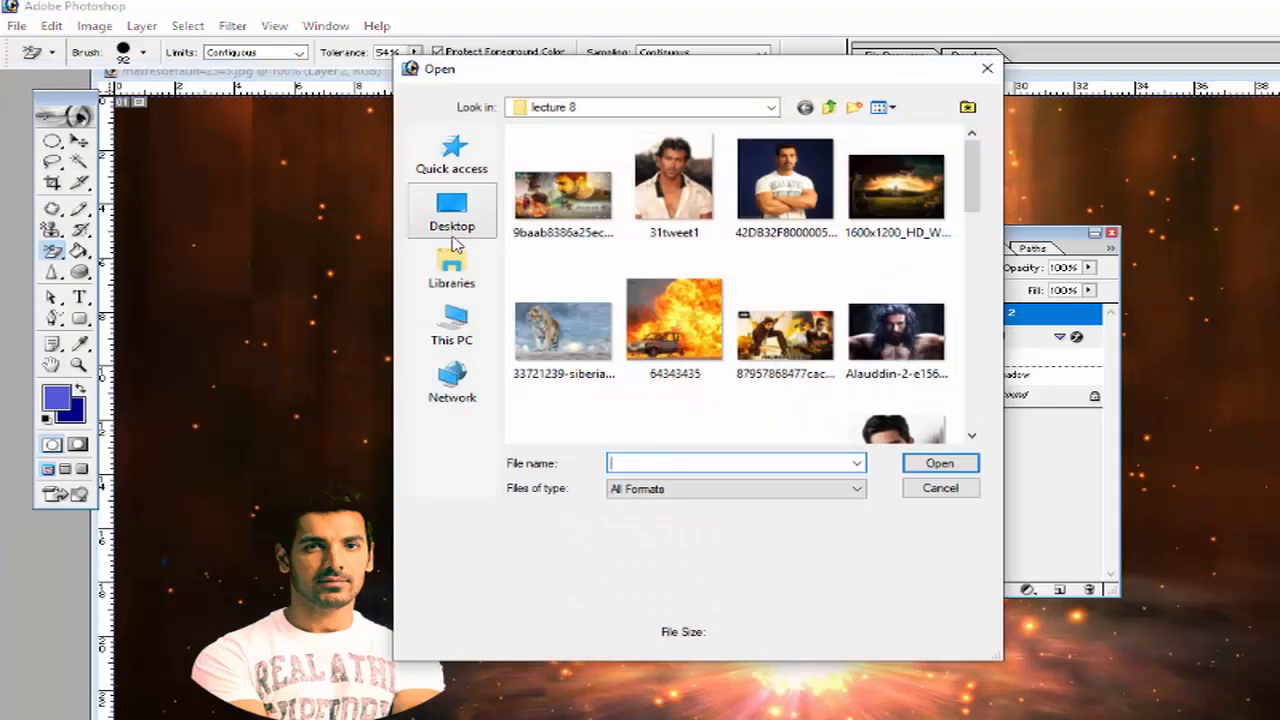
left_click_drag(962, 163, 957, 280)
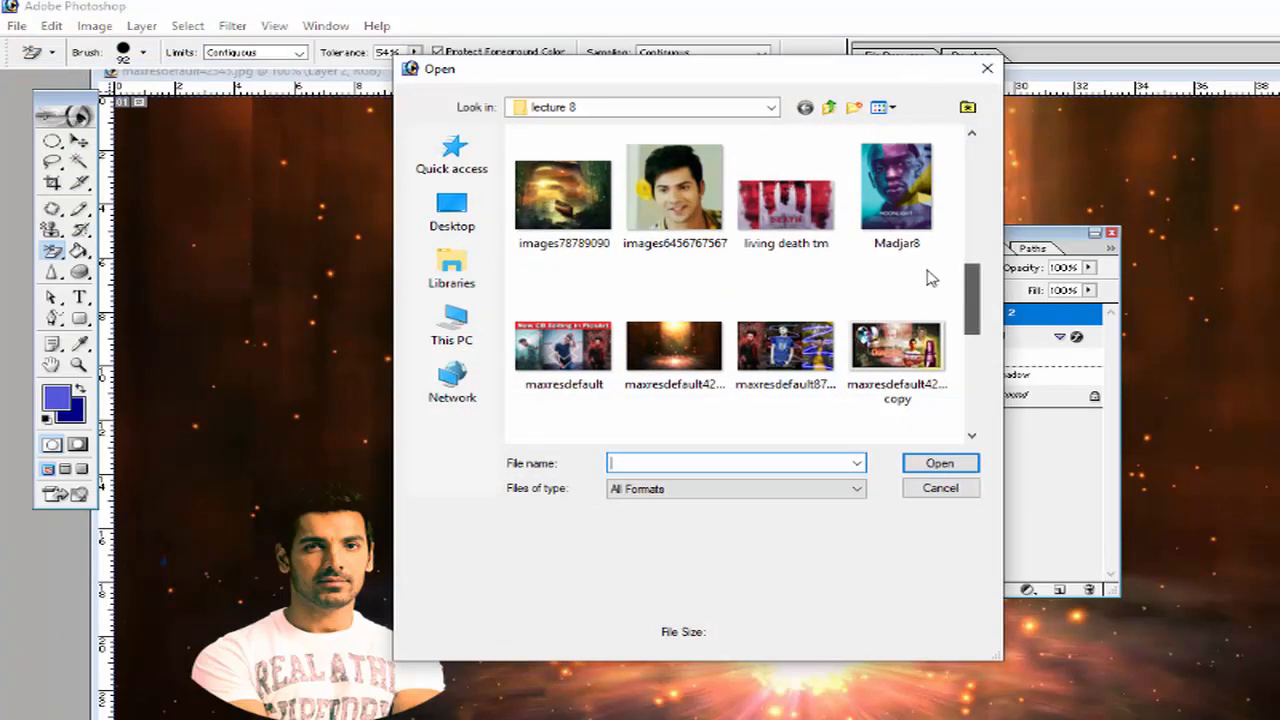
double_click(686, 256)
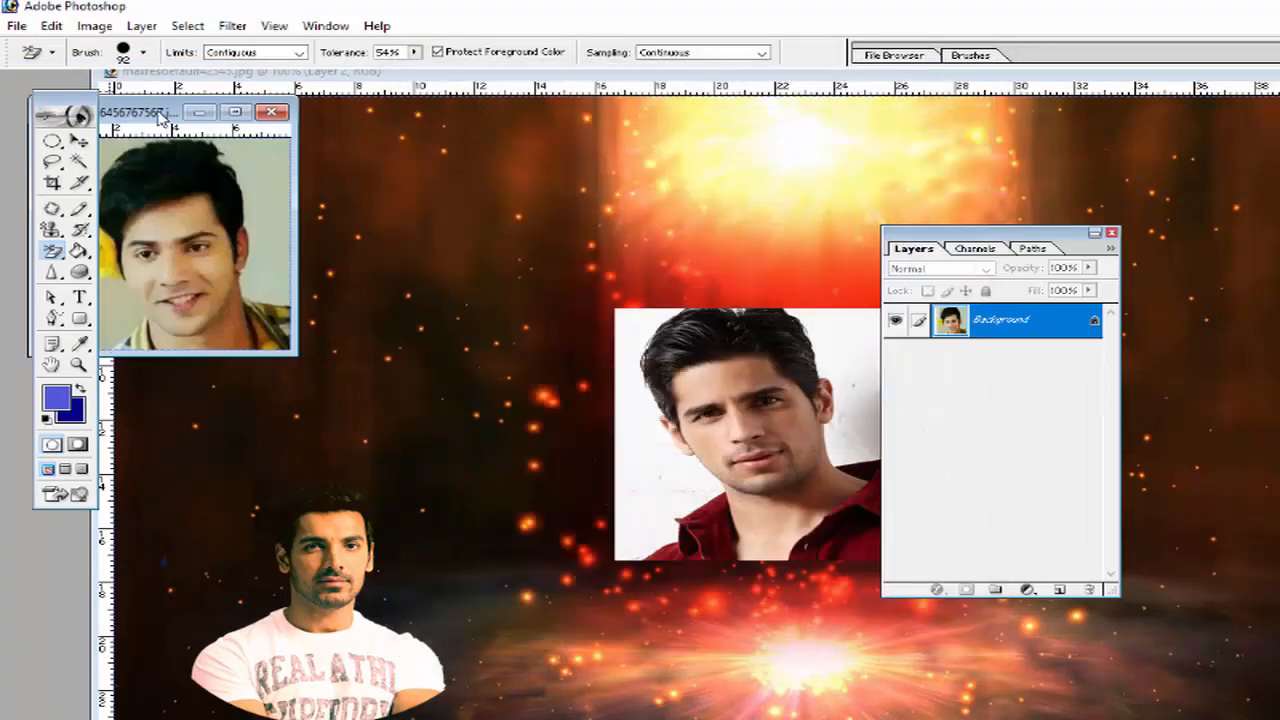
left_click_drag(368, 133, 624, 163)
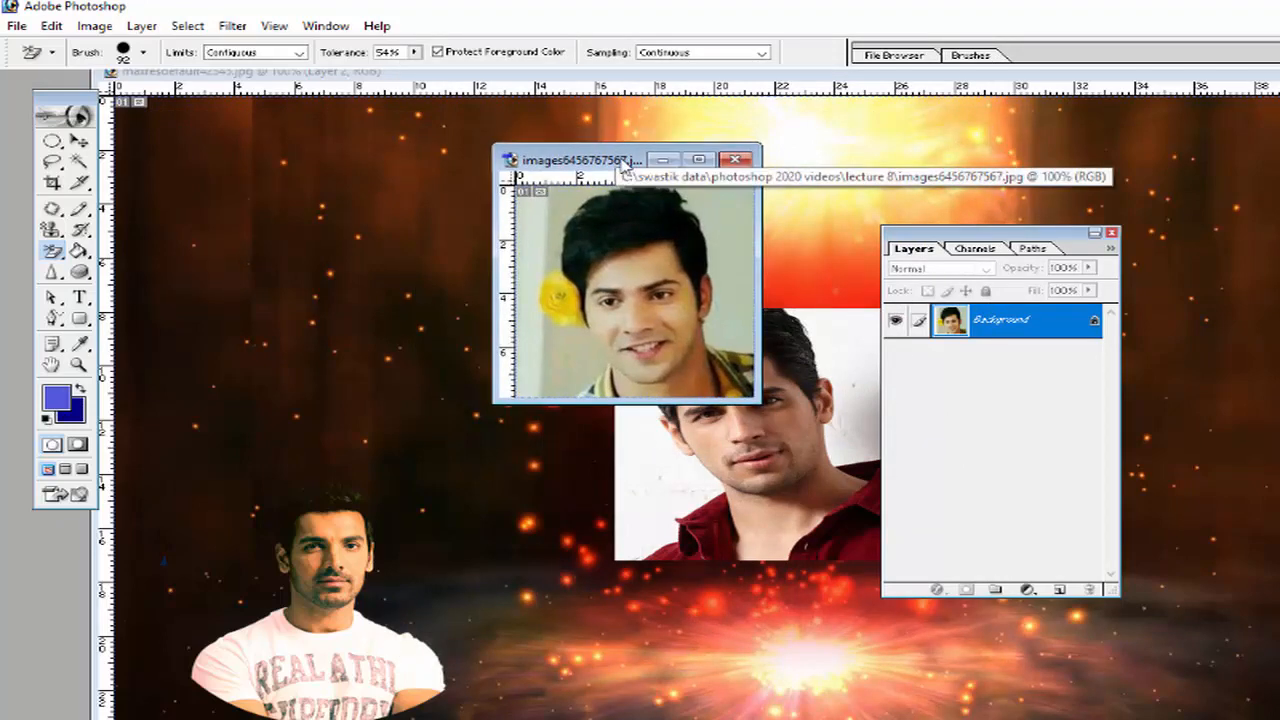
Step: Add a Solid Color fill layer named Color Fill 1 to the newly opened portrait, with Normal mode and 100% opacity
left_click(138, 28)
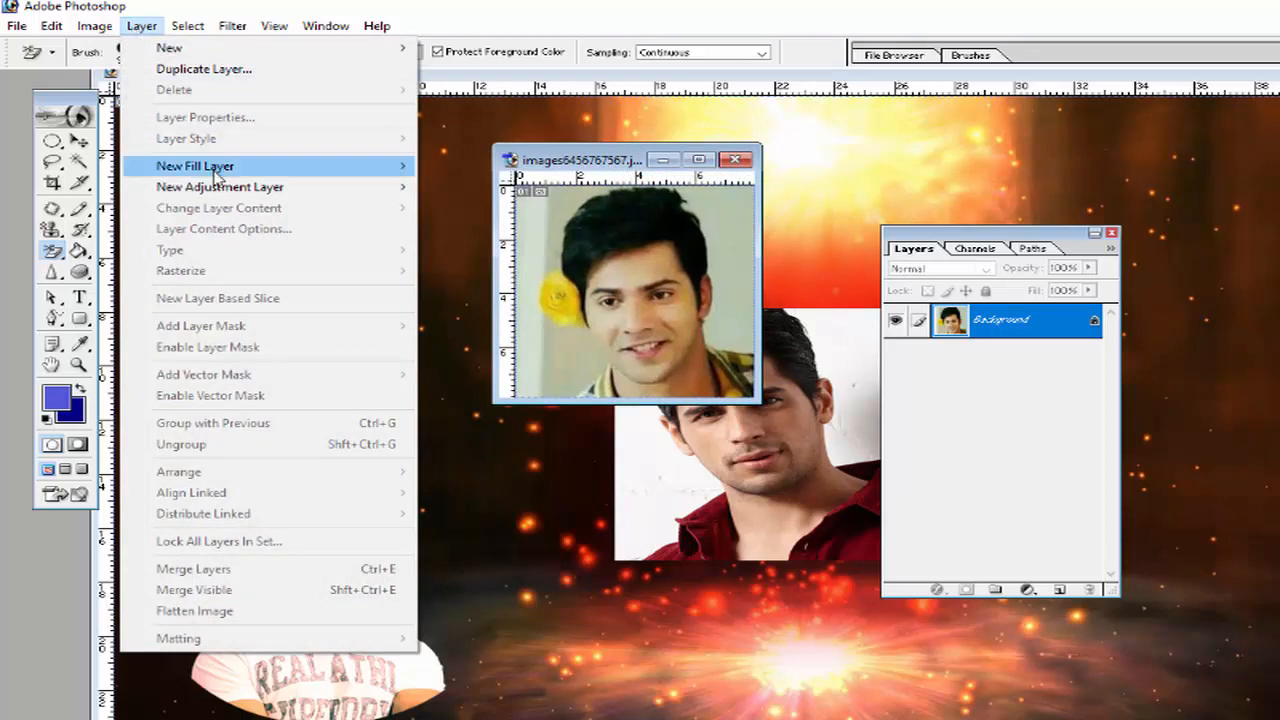
mouse_move(216, 172)
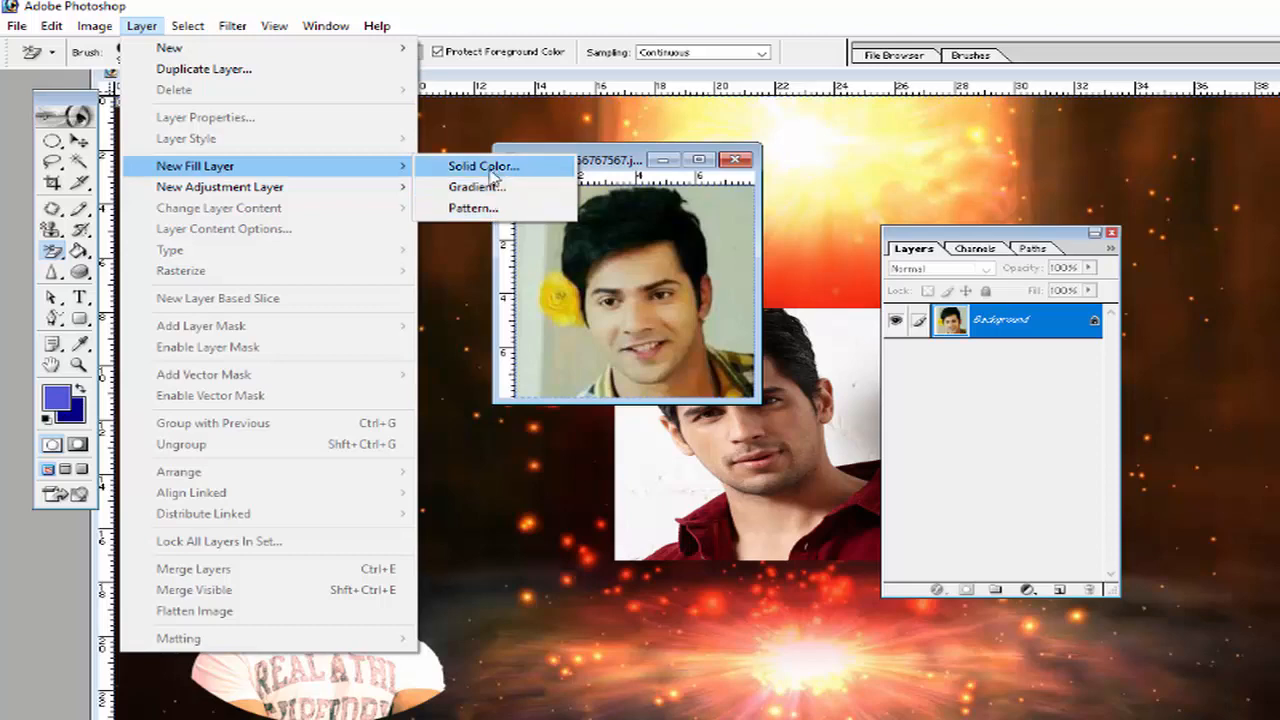
left_click(484, 166)
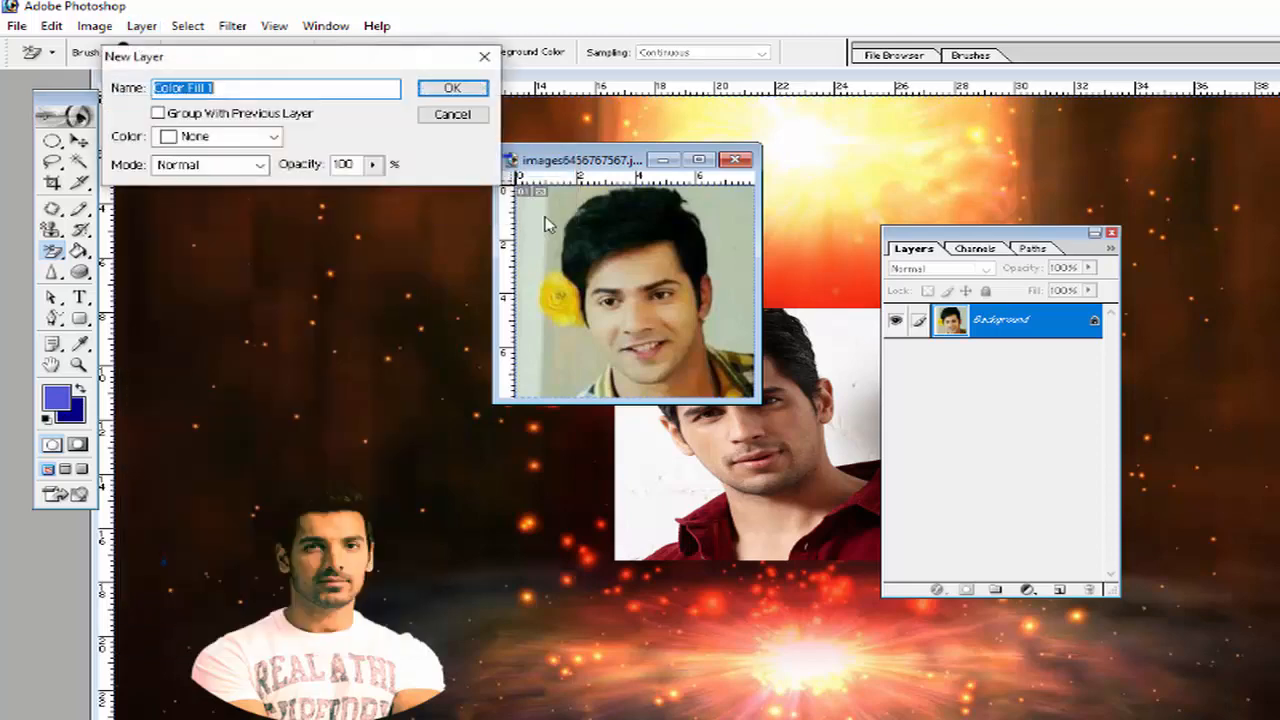
left_click_drag(248, 66, 331, 128)
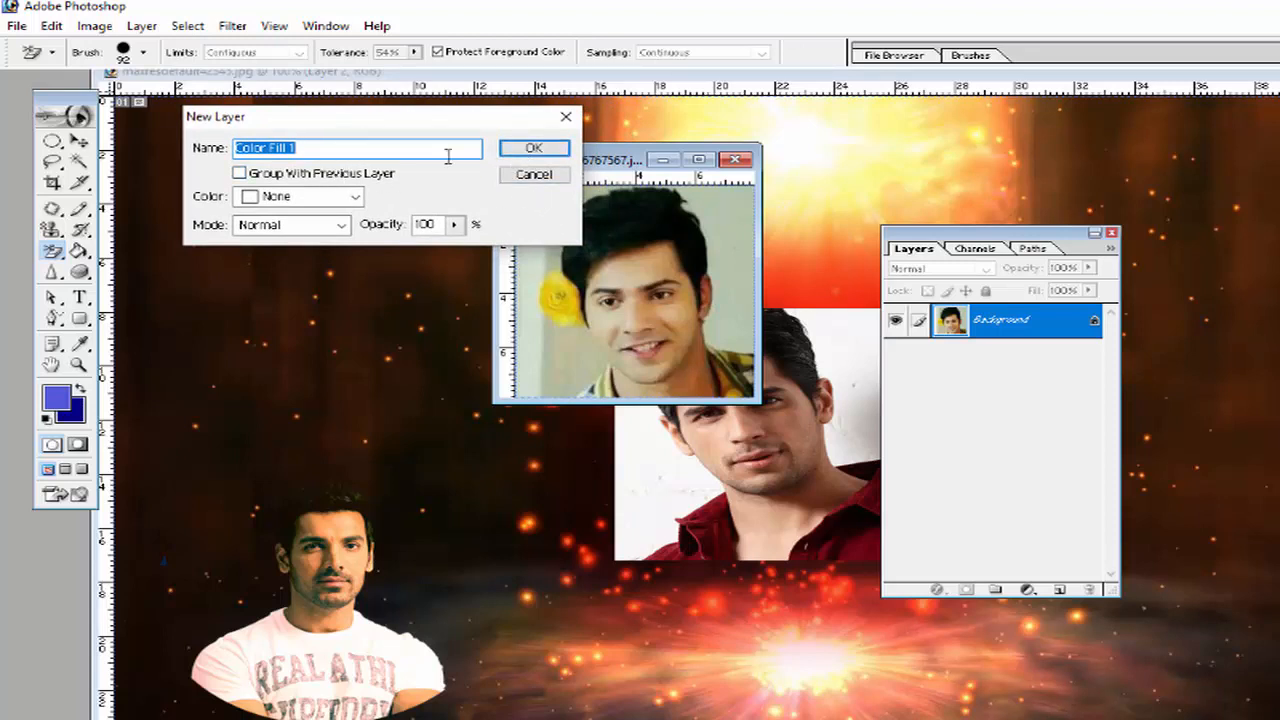
left_click(534, 148)
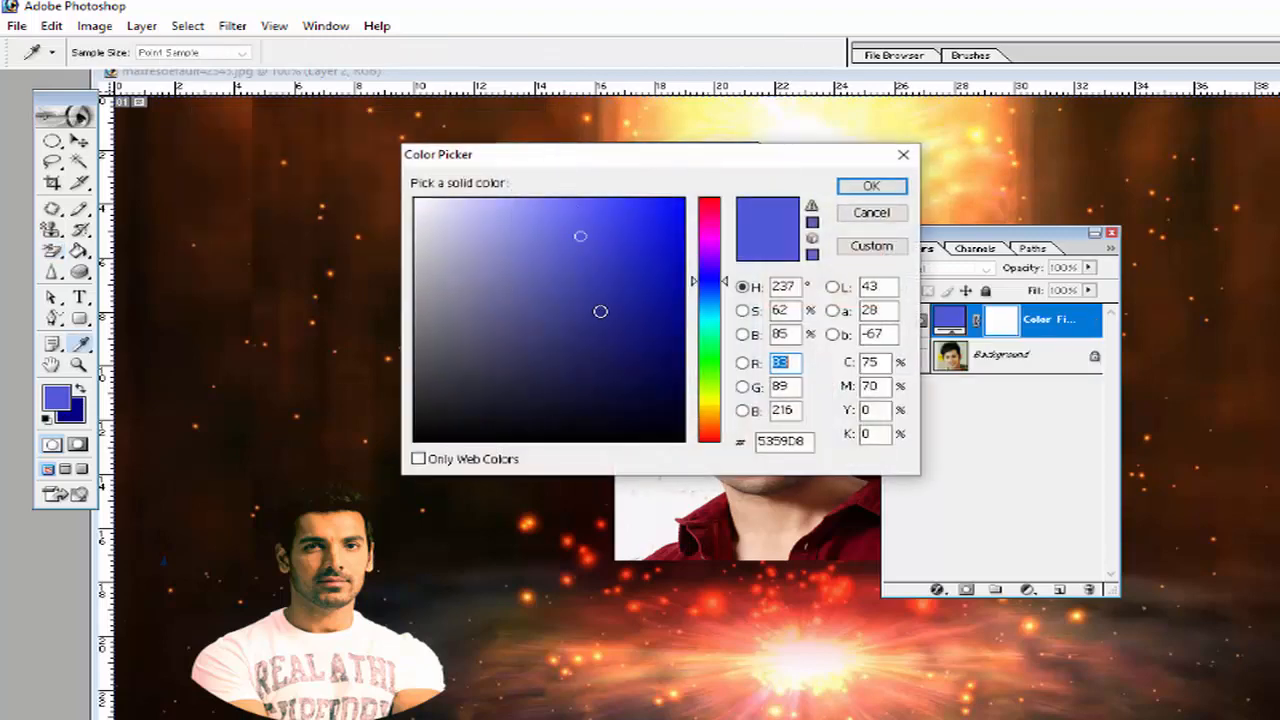
Step: Try a pinkish red, then sample dark brown 2F1506 from the fiery background image as the fill layer's colour
left_click_drag(697, 236, 708, 210)
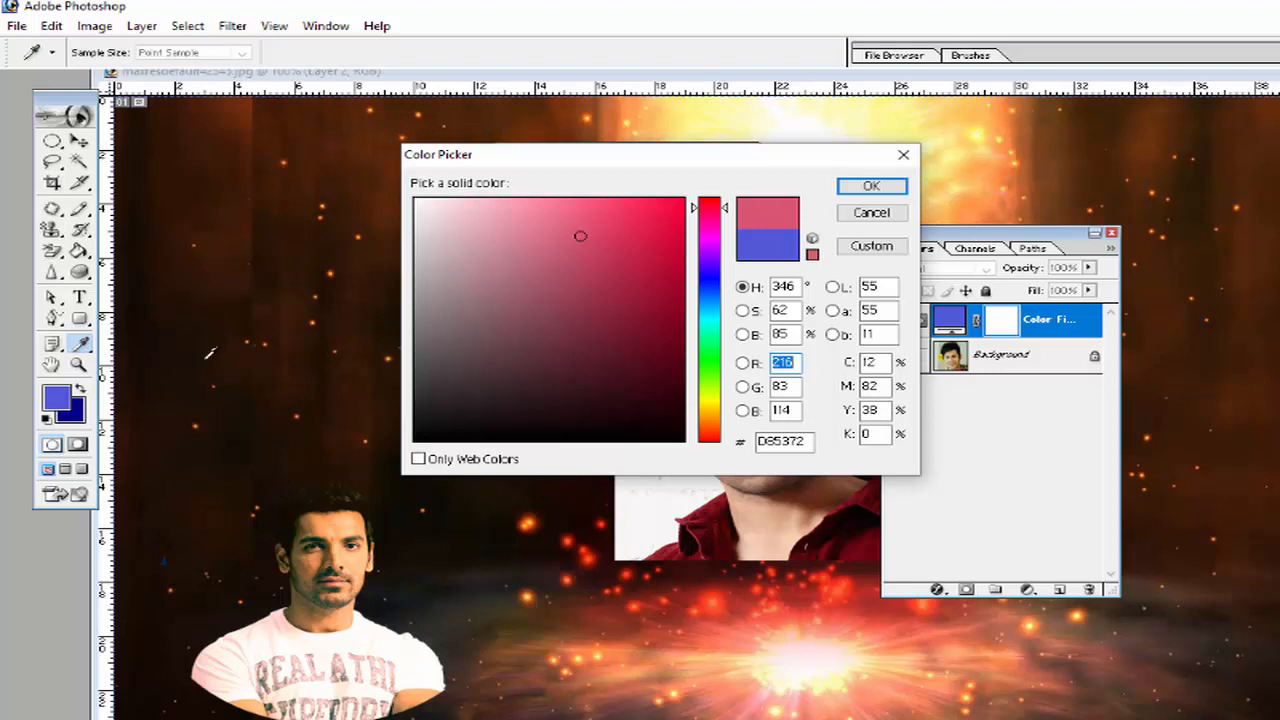
left_click(169, 238)
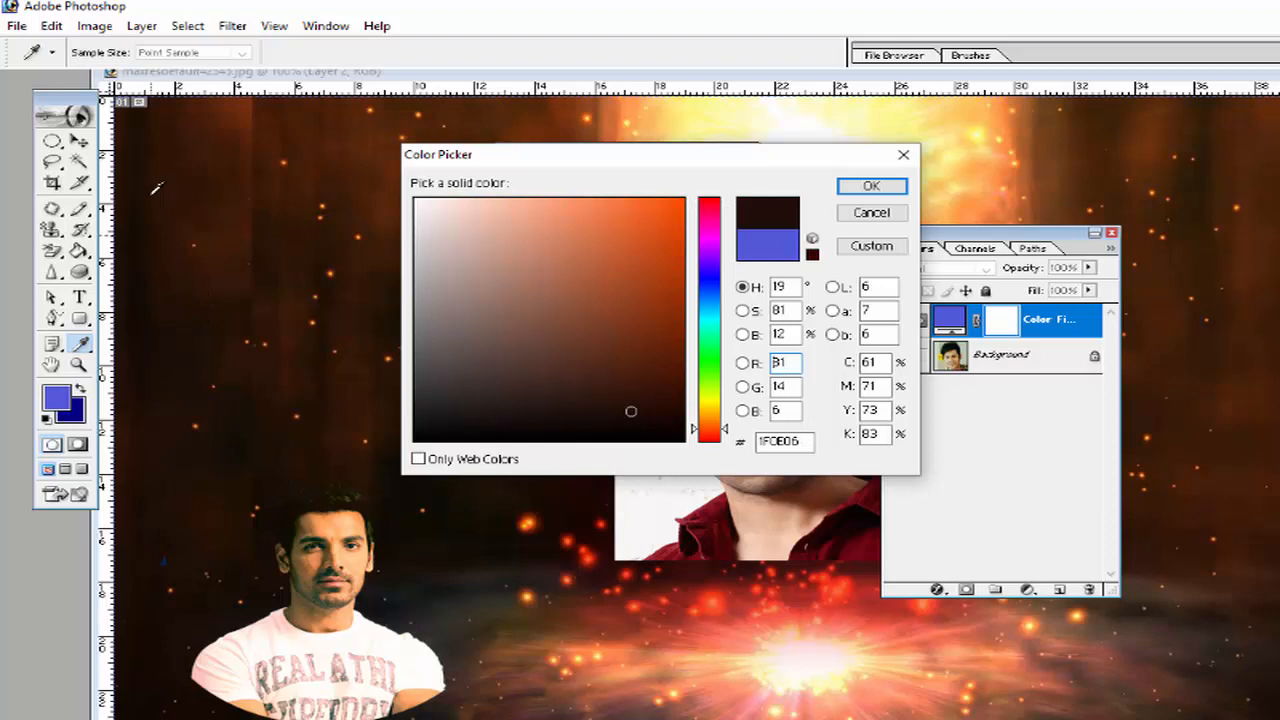
left_click_drag(155, 188, 193, 182)
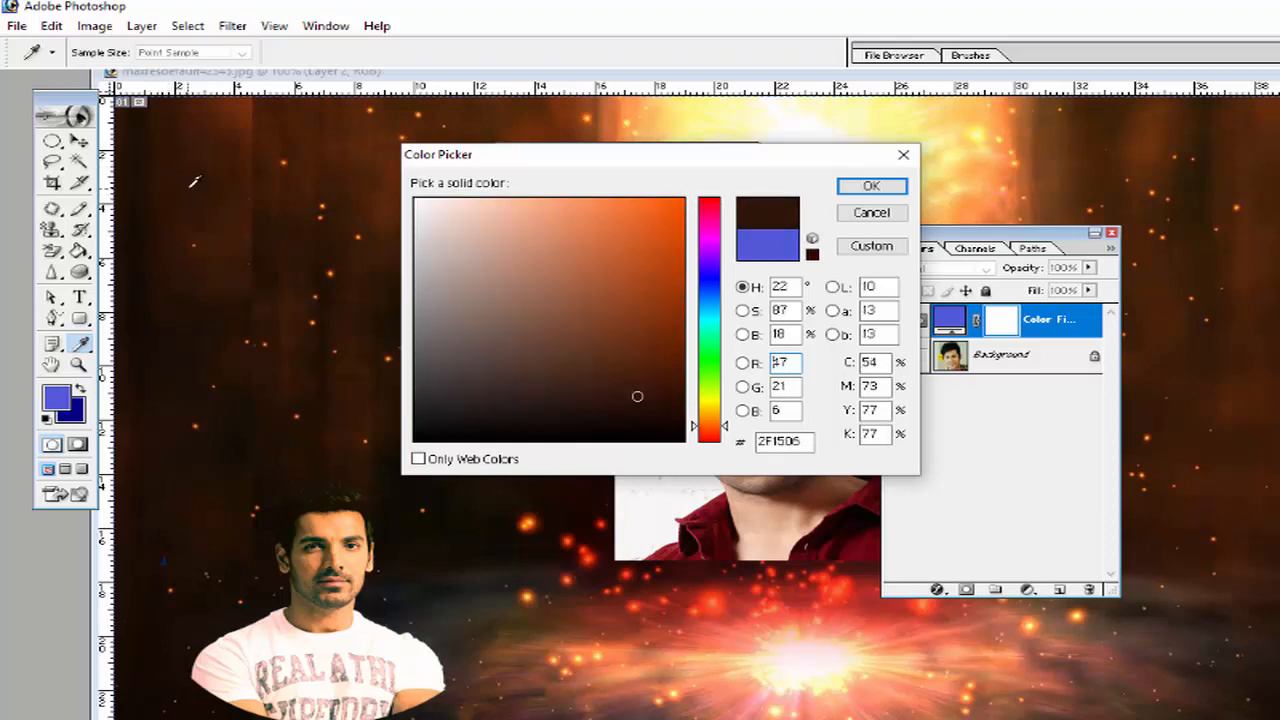
left_click(871, 186)
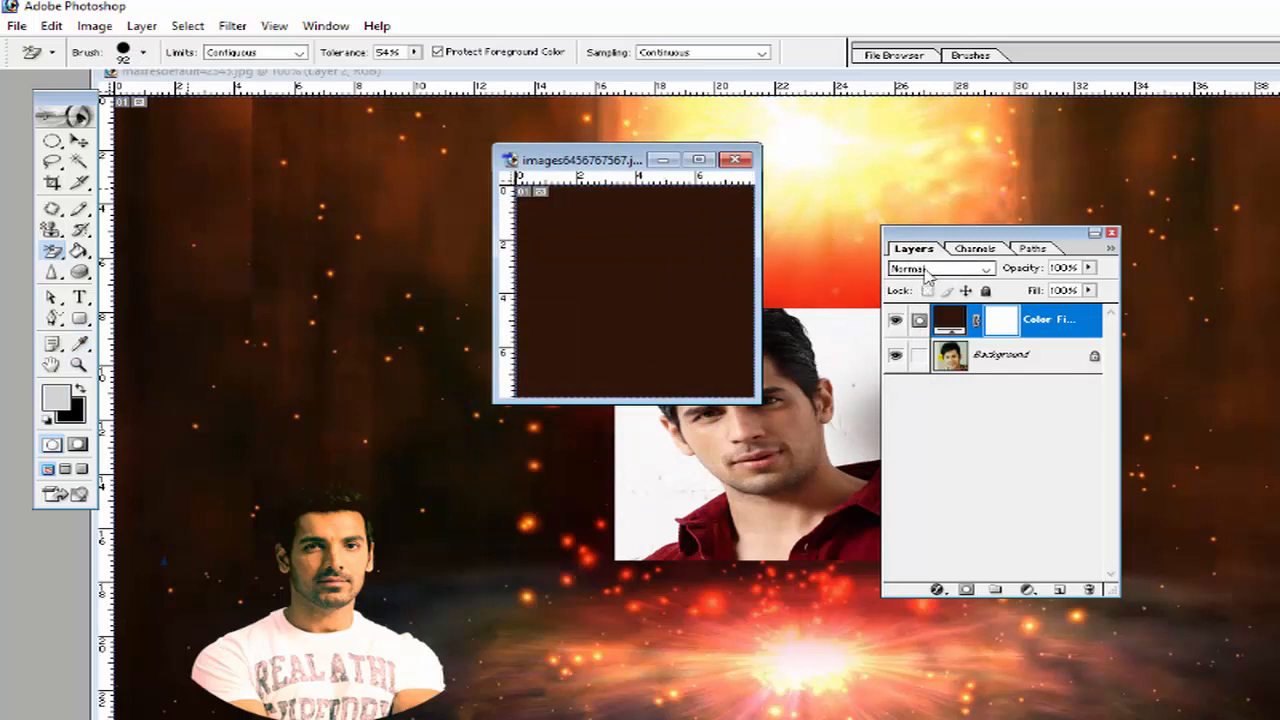
Step: Set the colour fill layer's blend mode to Overlay so the brown tints the portrait below
left_click(1030, 352)
left_click(1035, 338)
left_click(947, 269)
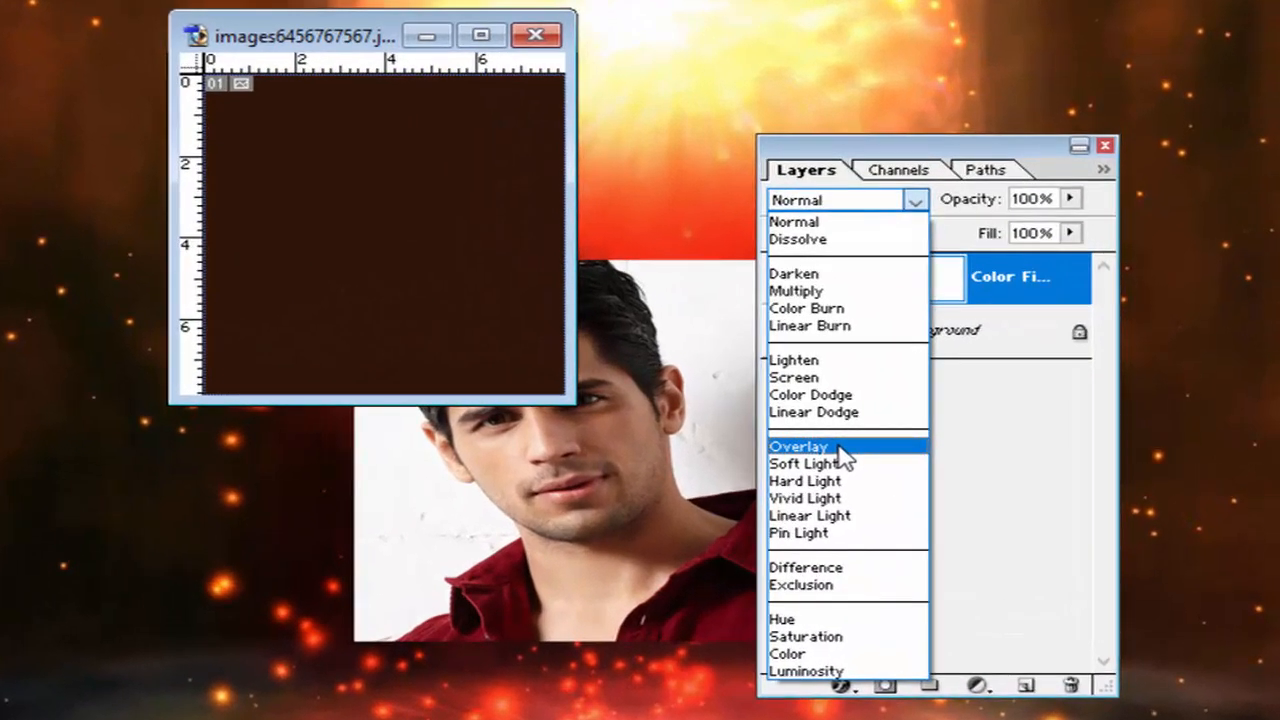
left_click(840, 448)
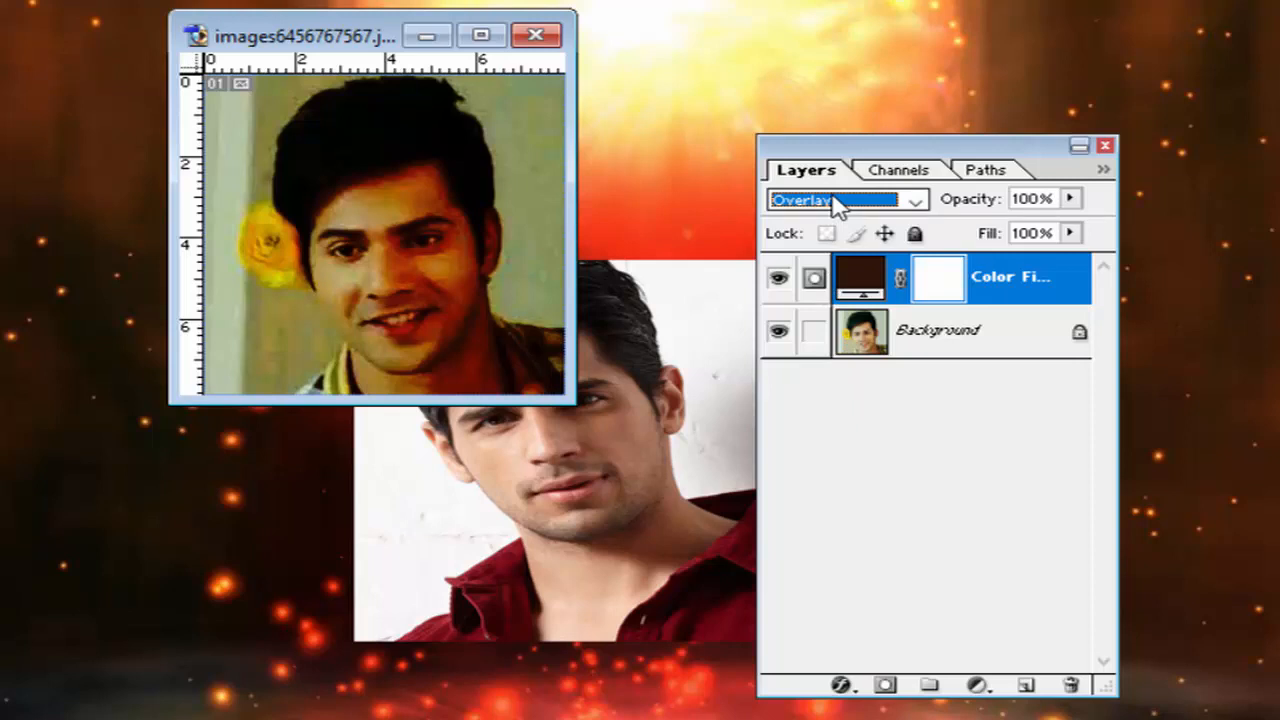
Step: Try the Soft Light and Hard Light blend modes on the Color Fill 1 layer
left_click(886, 346)
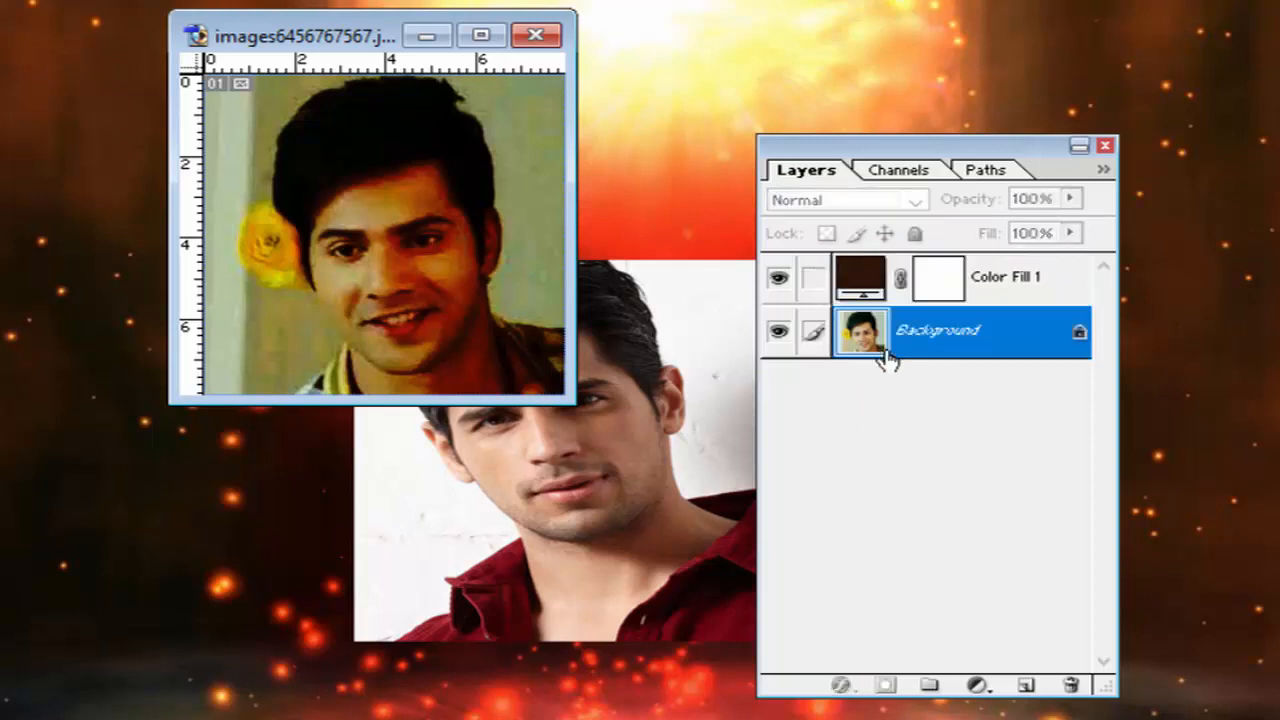
left_click(906, 296)
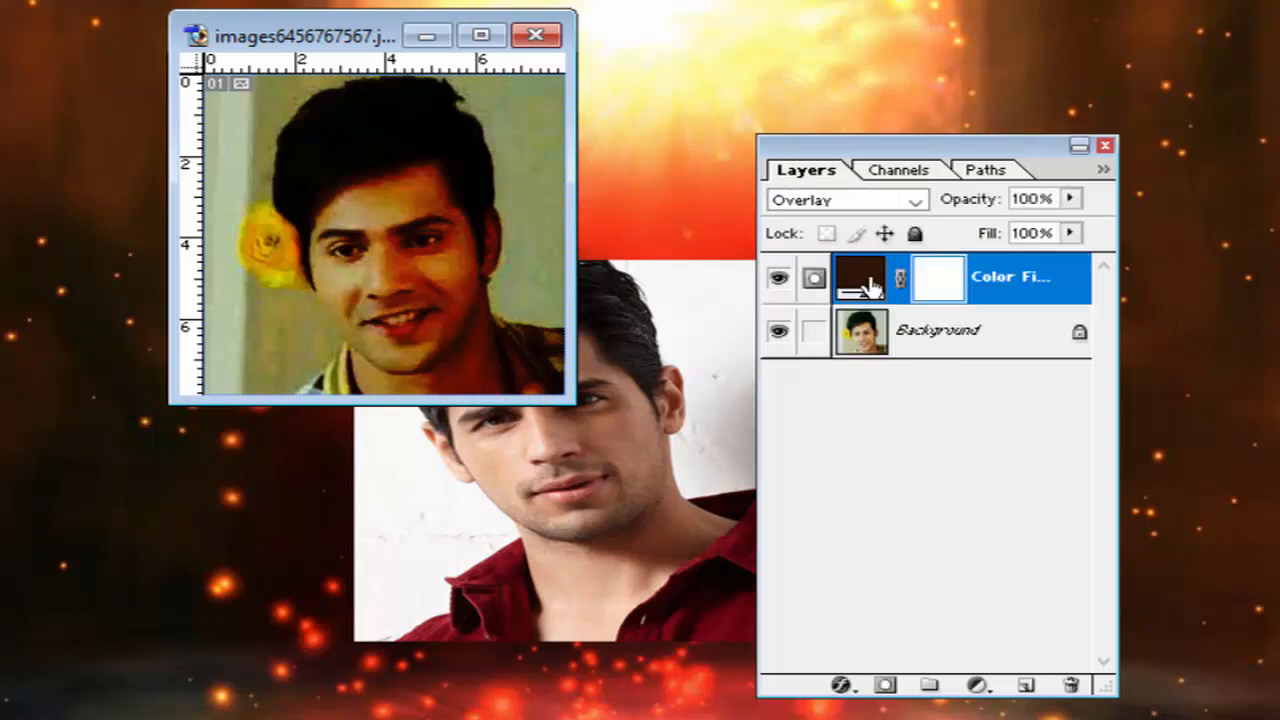
left_click(868, 338)
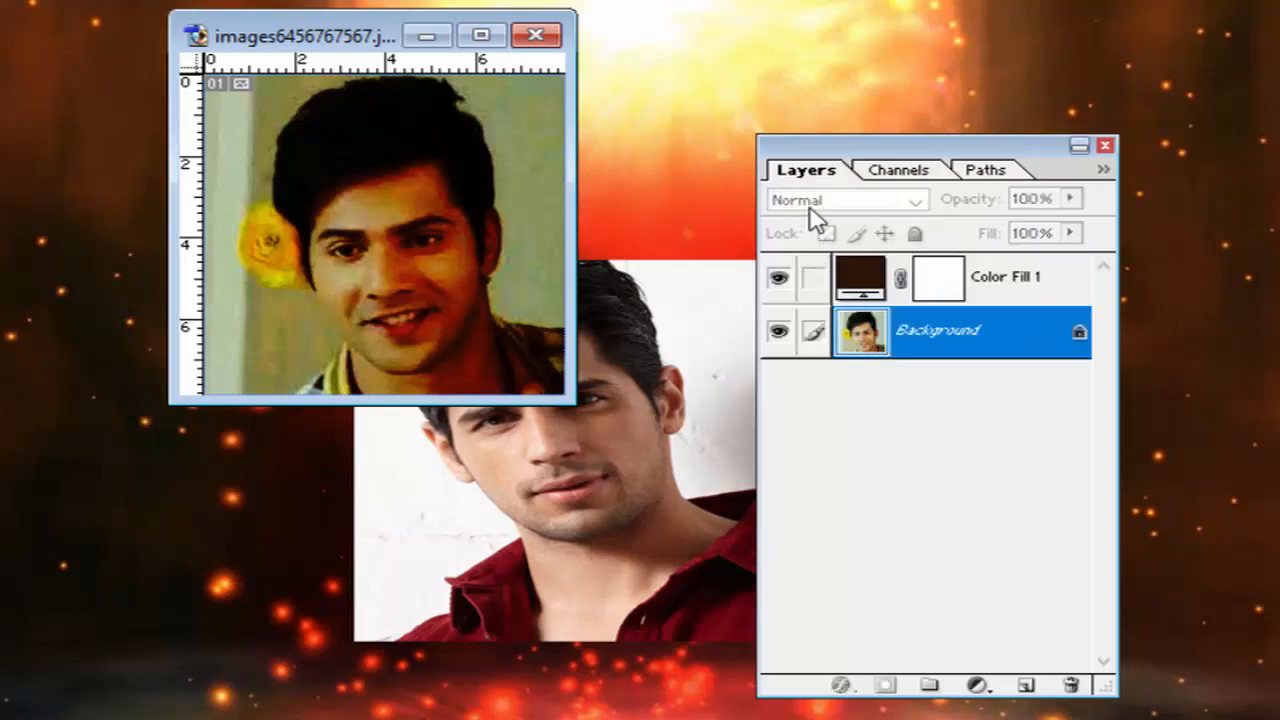
left_click(853, 286)
left_click(845, 200)
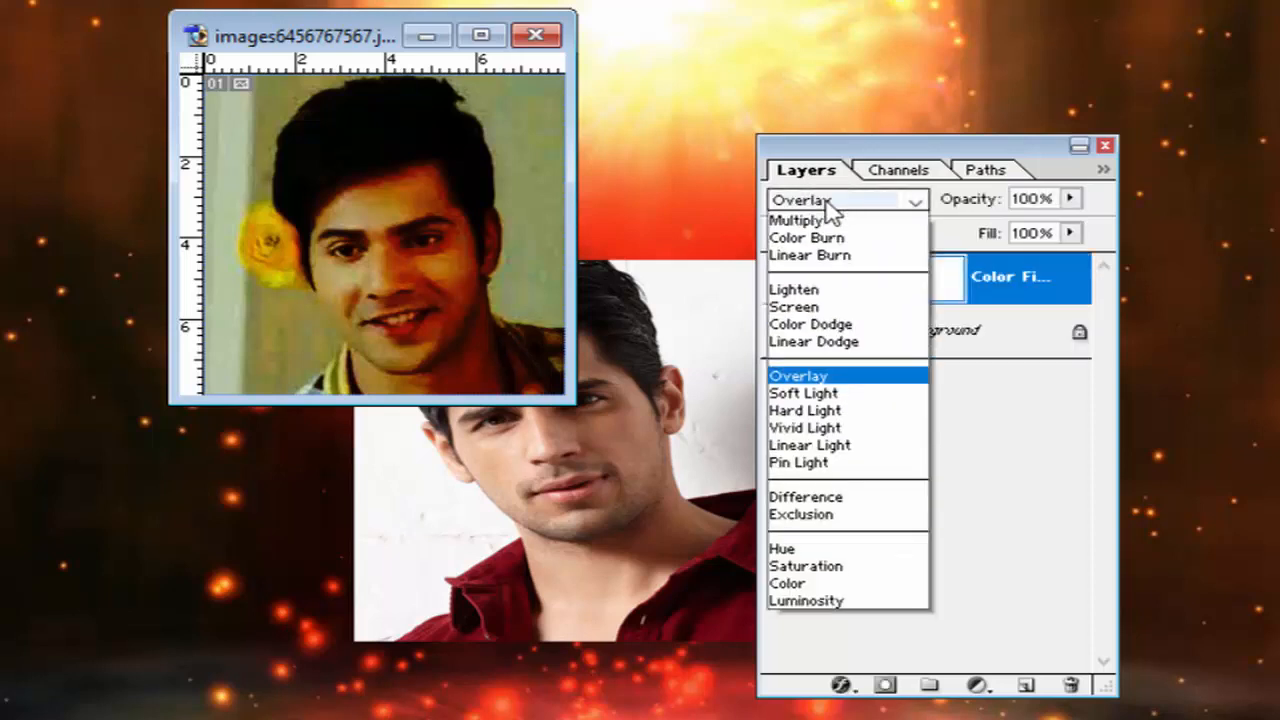
left_click(836, 464)
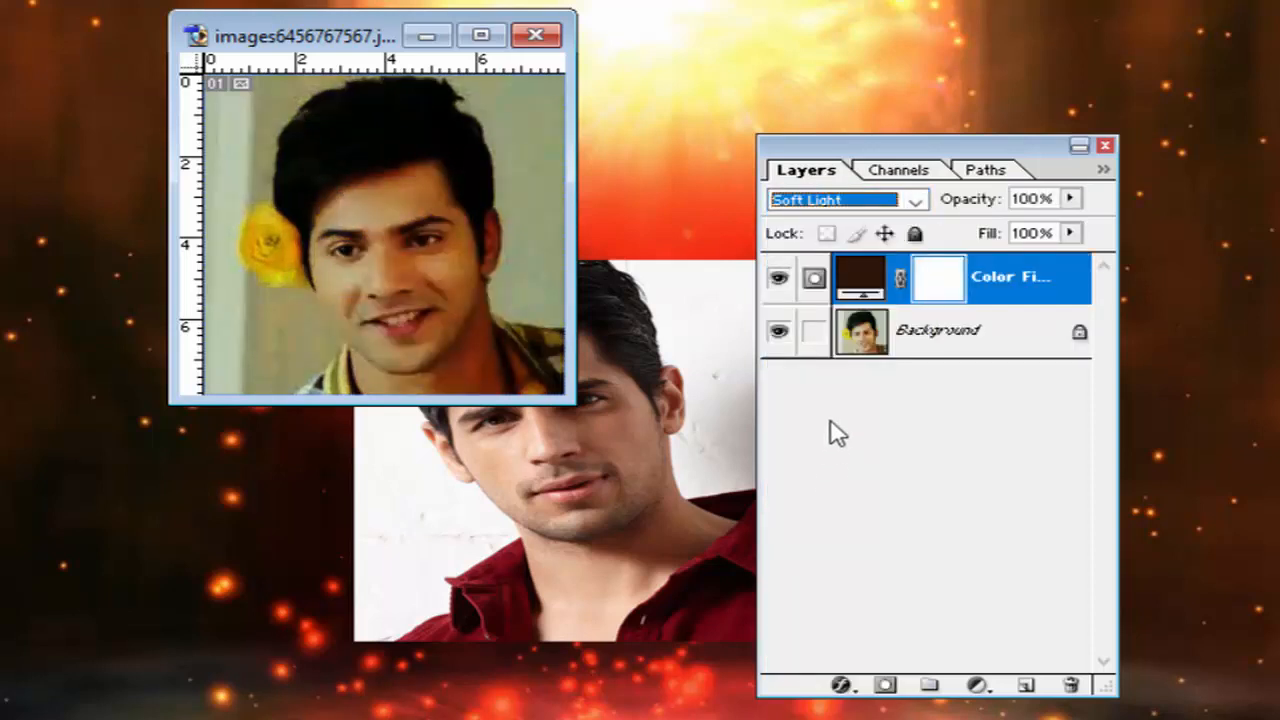
left_click(822, 205)
left_click(843, 481)
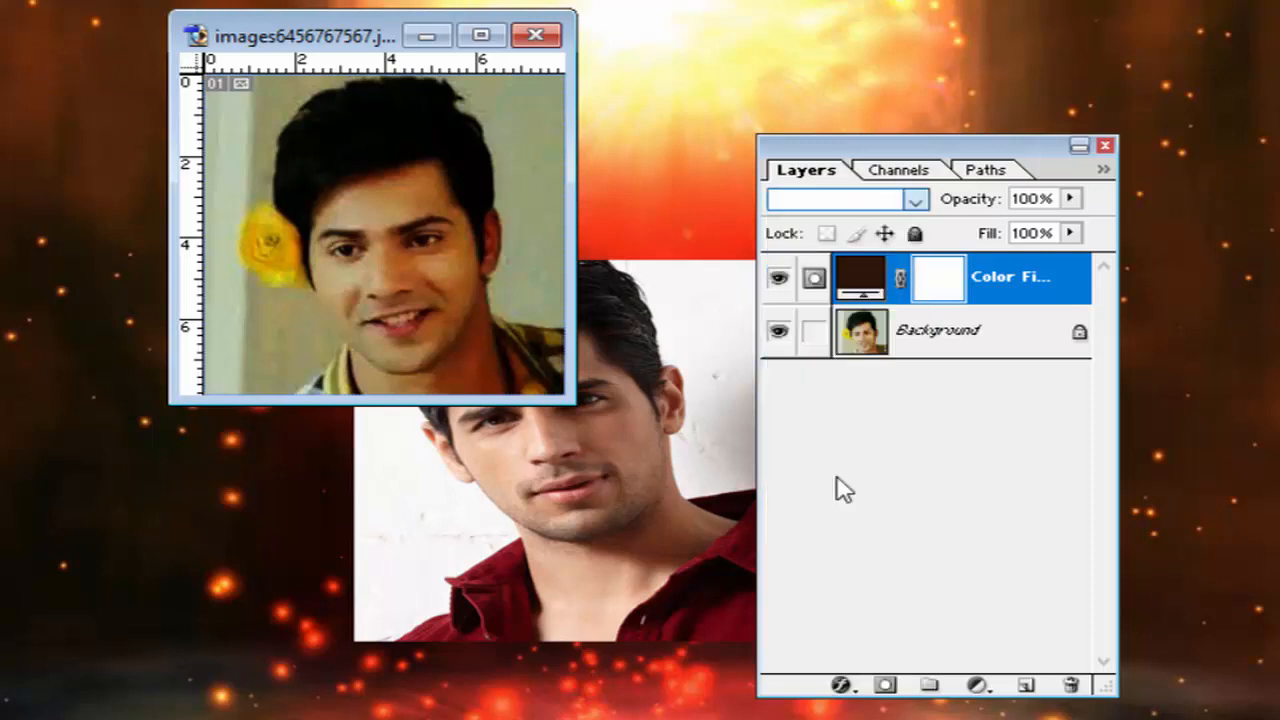
Step: Try Vivid Light, Pin Light, Multiply, Darken, Dissolve and Linear Light as the colour fill layer's blend mode
left_click(836, 204)
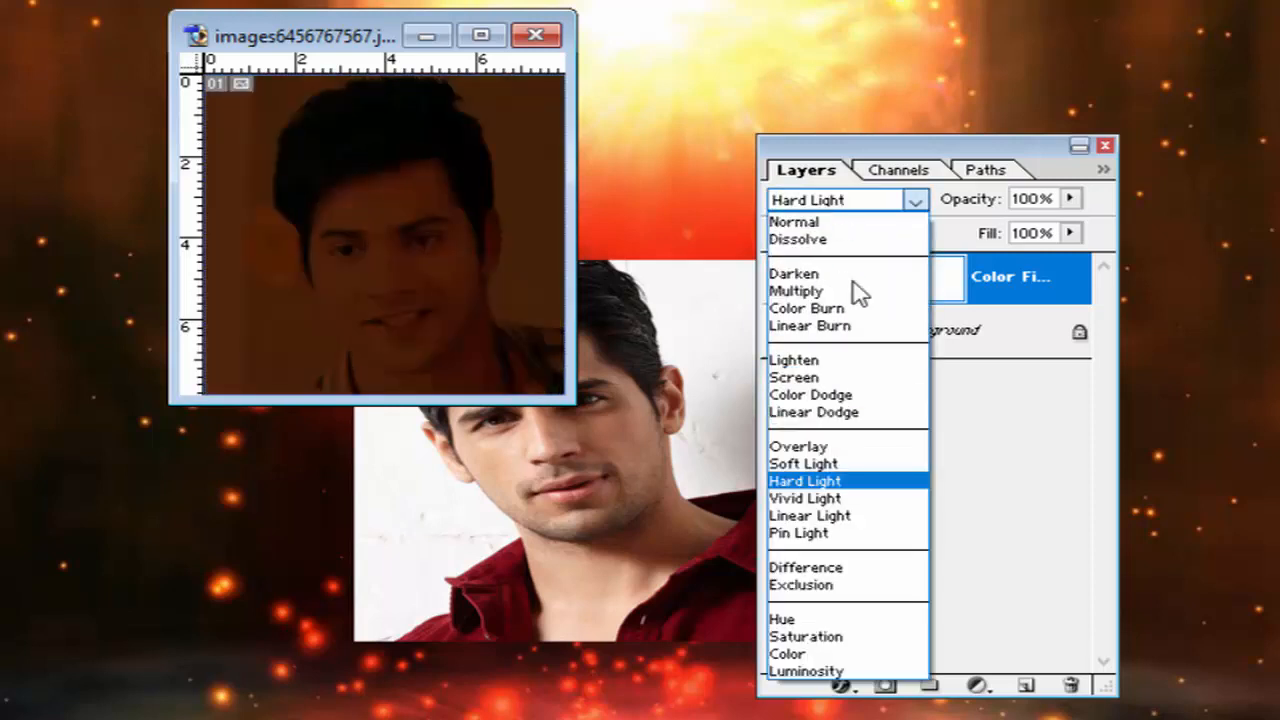
left_click(848, 502)
left_click(836, 202)
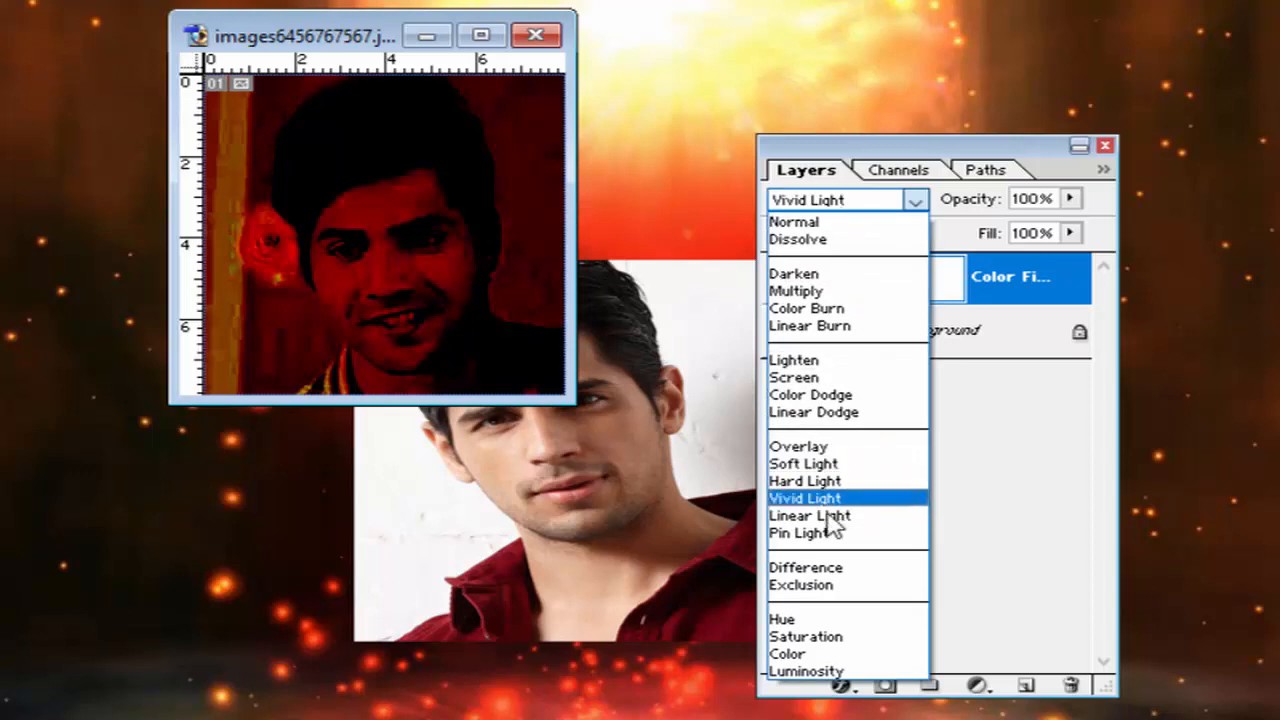
left_click(833, 531)
left_click(829, 203)
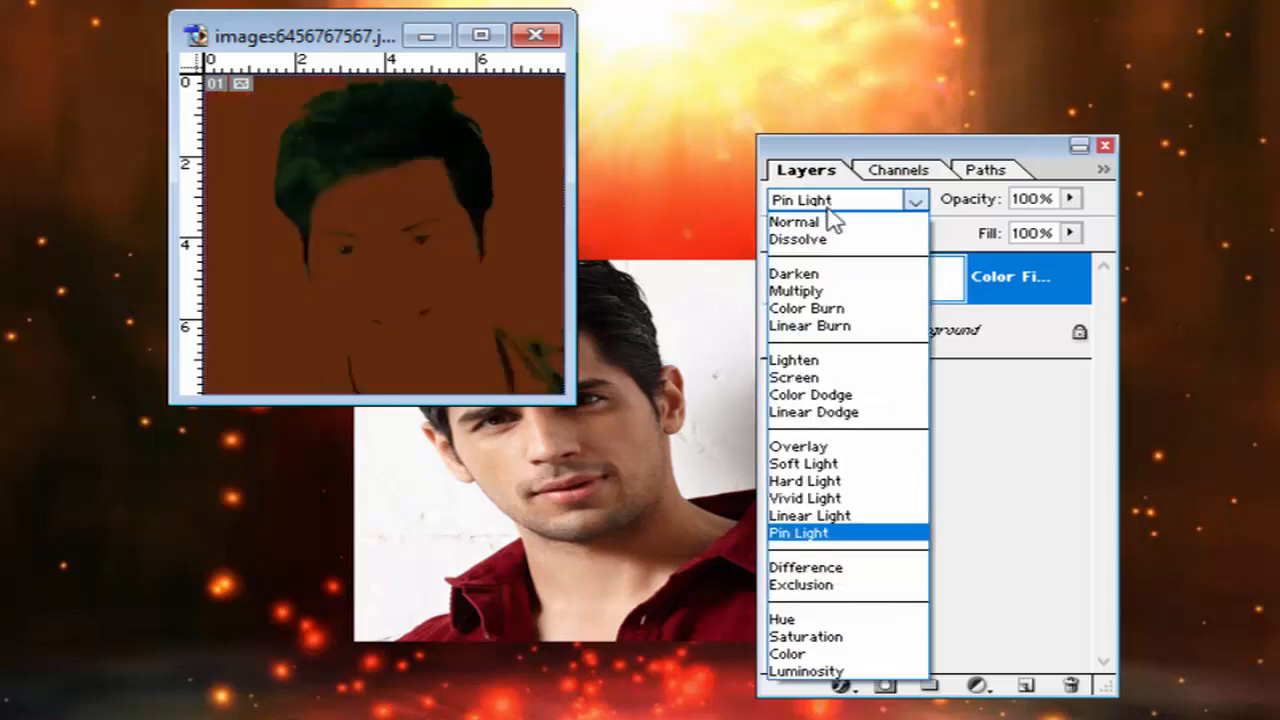
left_click(828, 292)
left_click(829, 203)
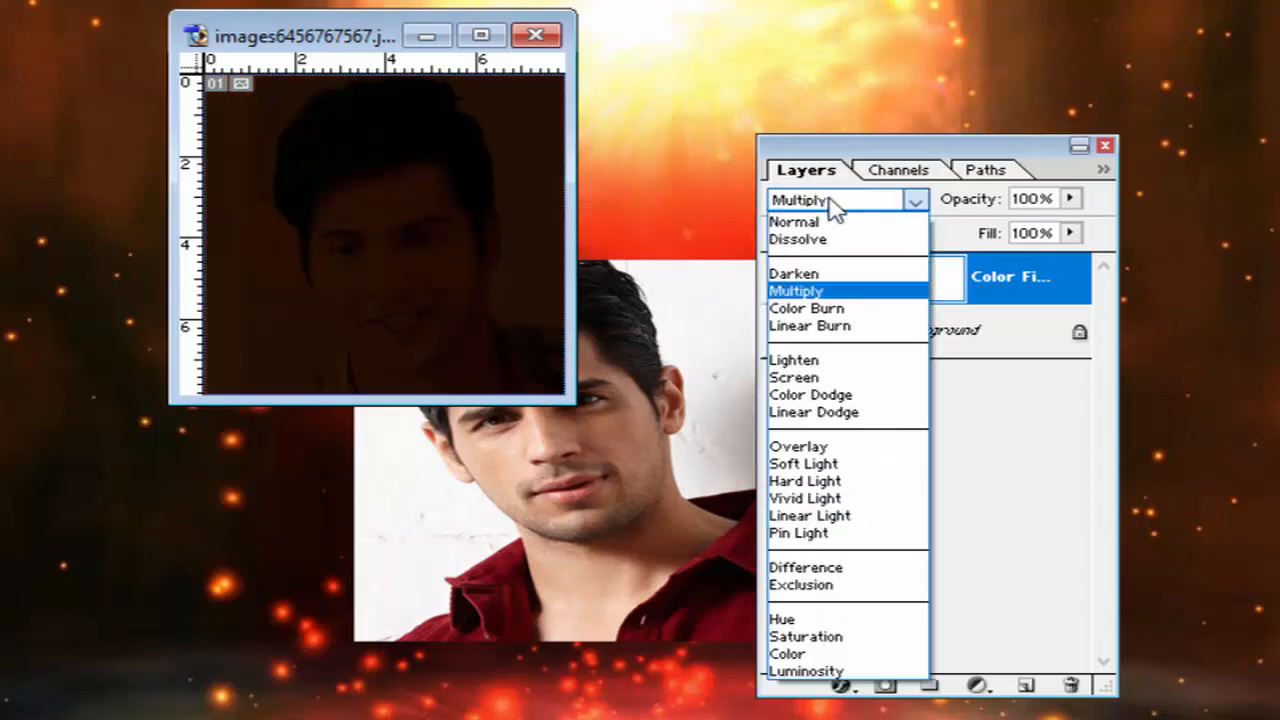
left_click(823, 276)
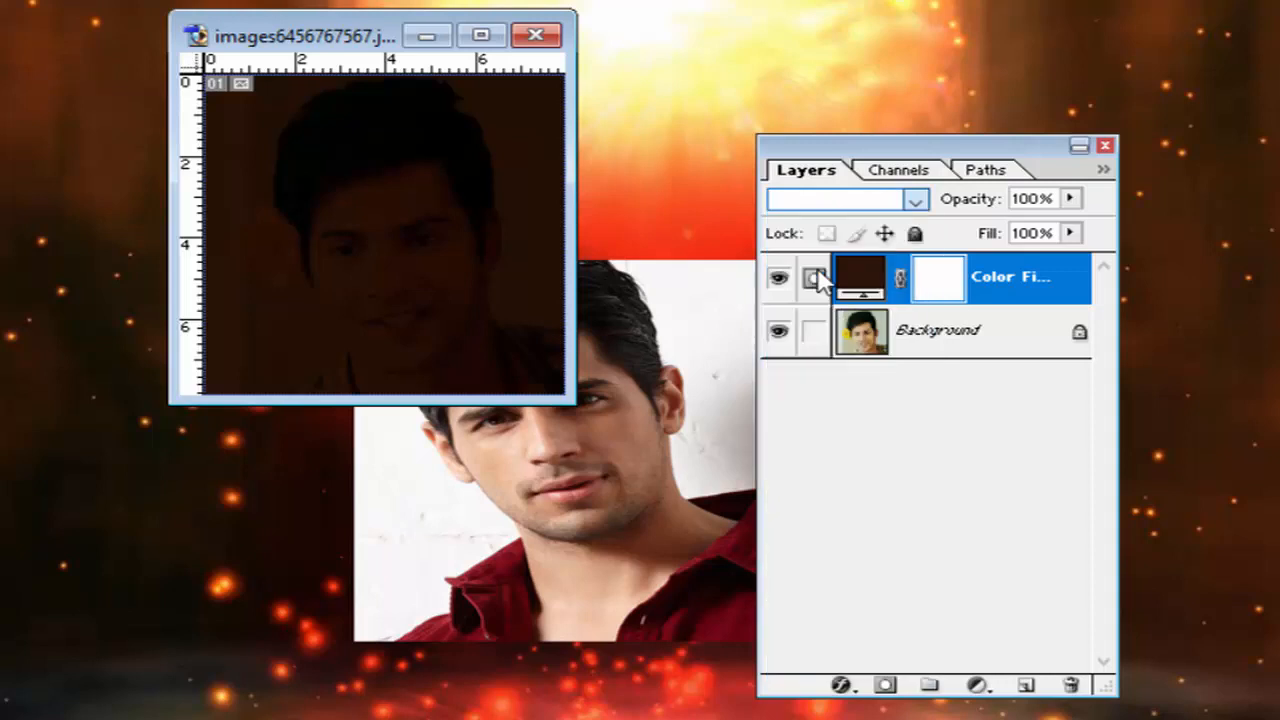
left_click(829, 205)
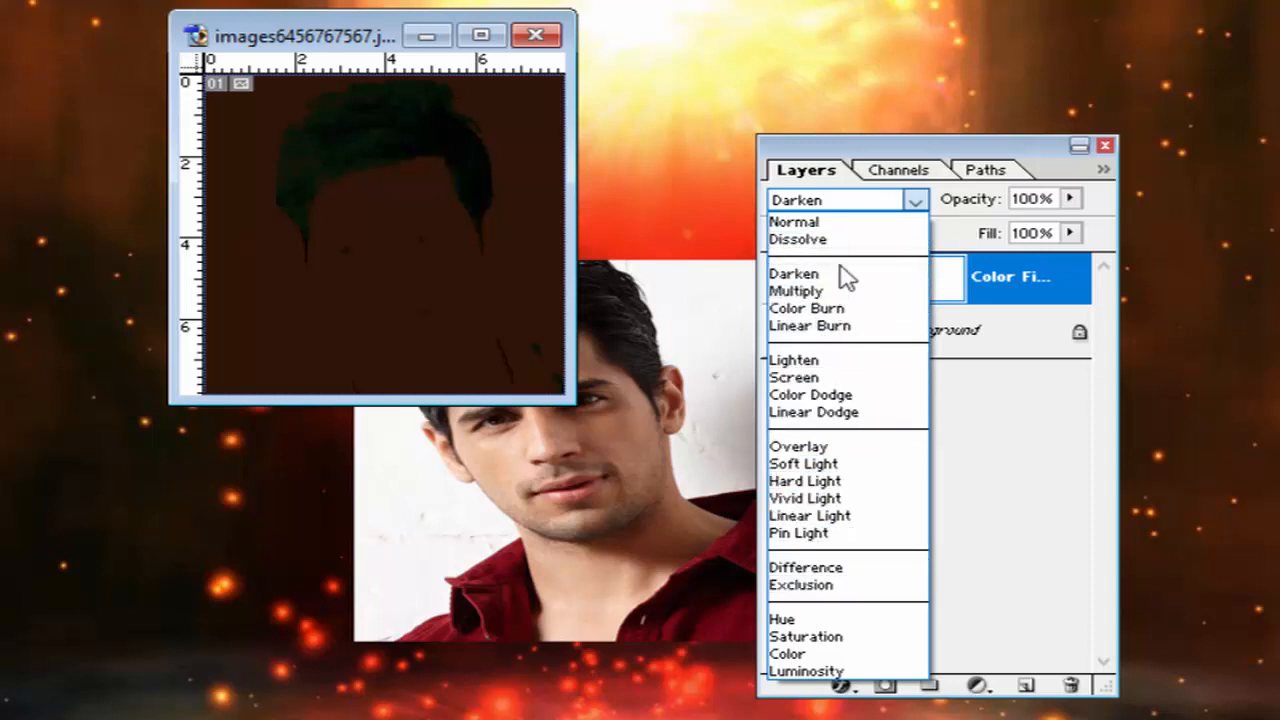
left_click(838, 238)
left_click(830, 200)
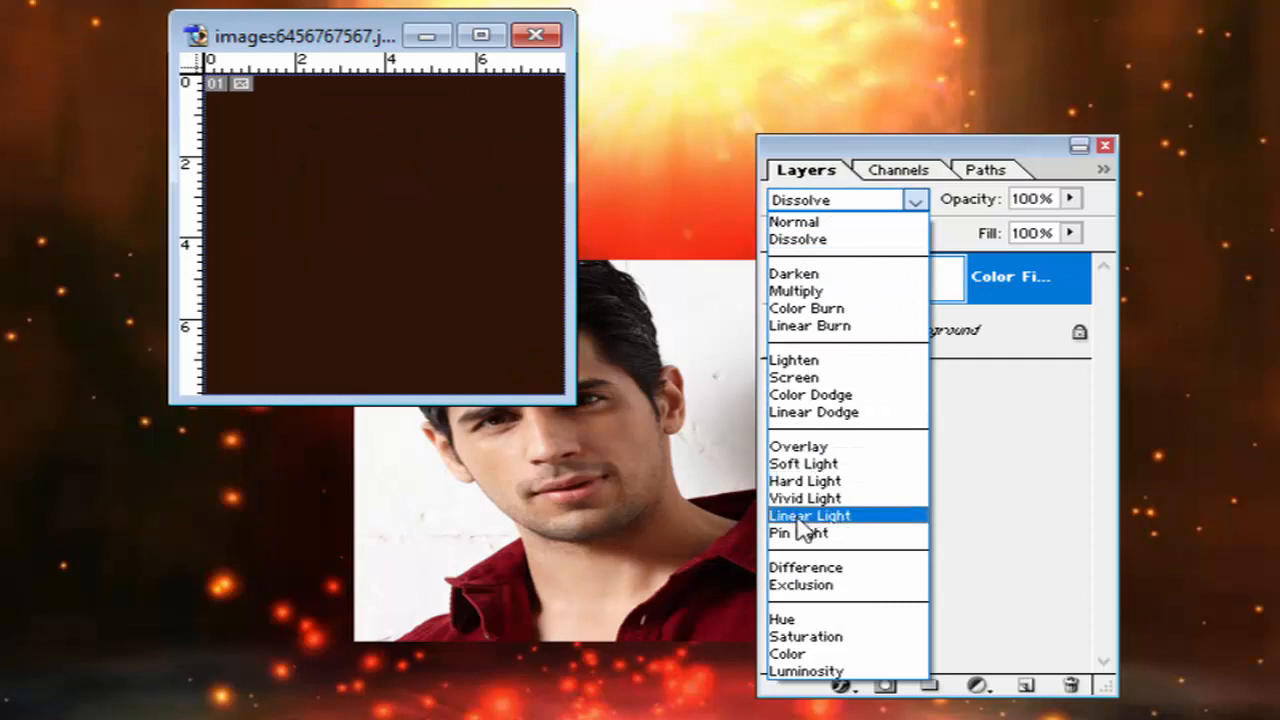
left_click(797, 518)
Step: Set the colour fill layer's blend mode back to Overlay and merge it down into the portrait's background
left_click(845, 205)
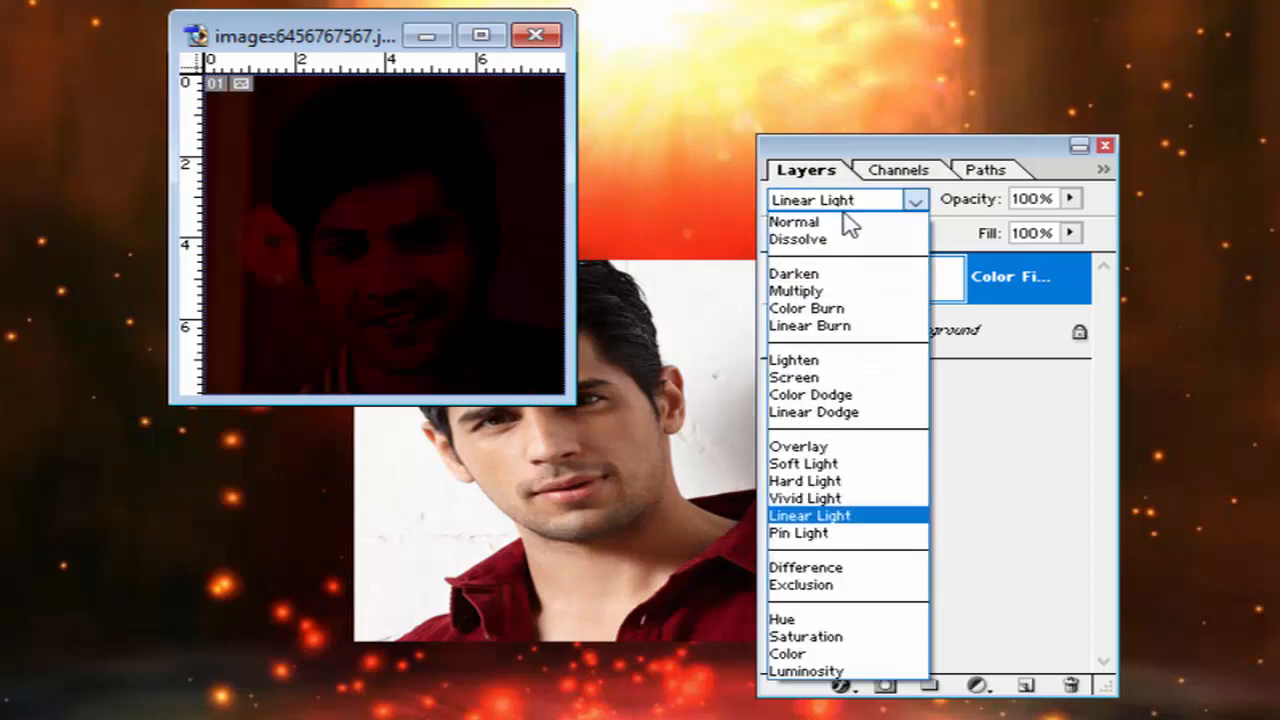
left_click(823, 448)
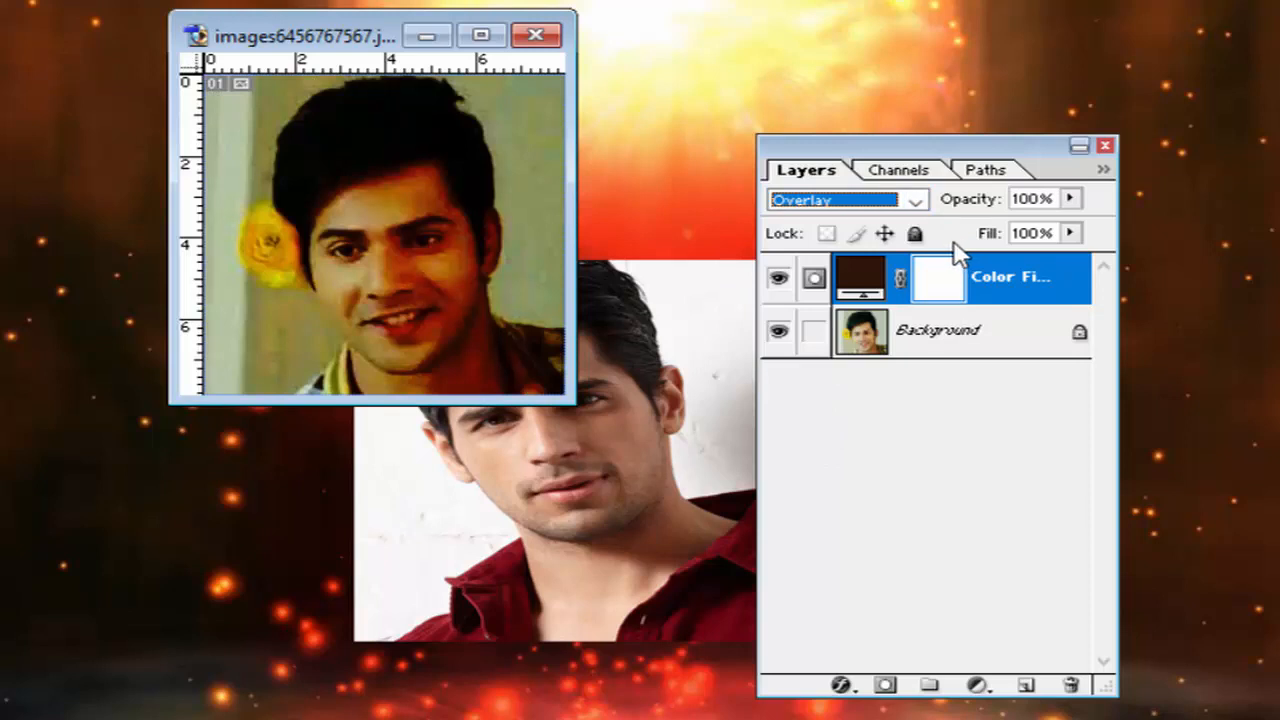
left_click(928, 322)
left_click(927, 288)
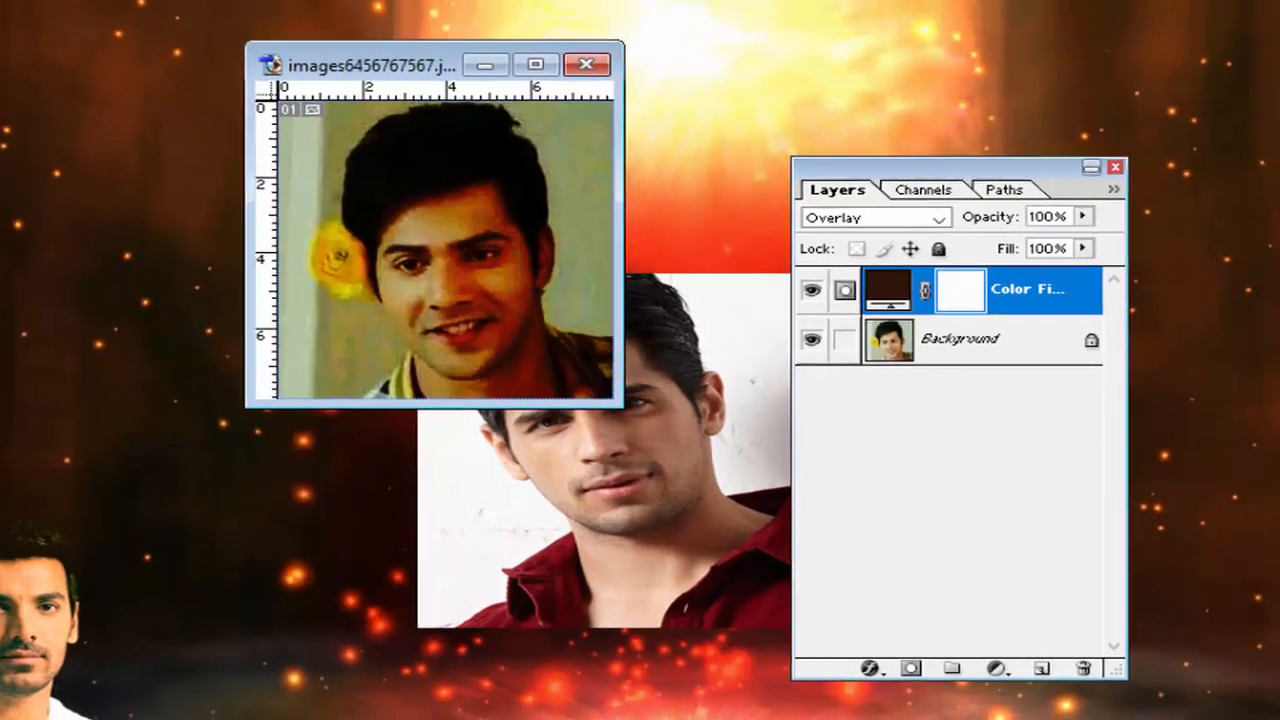
left_click(128, 20)
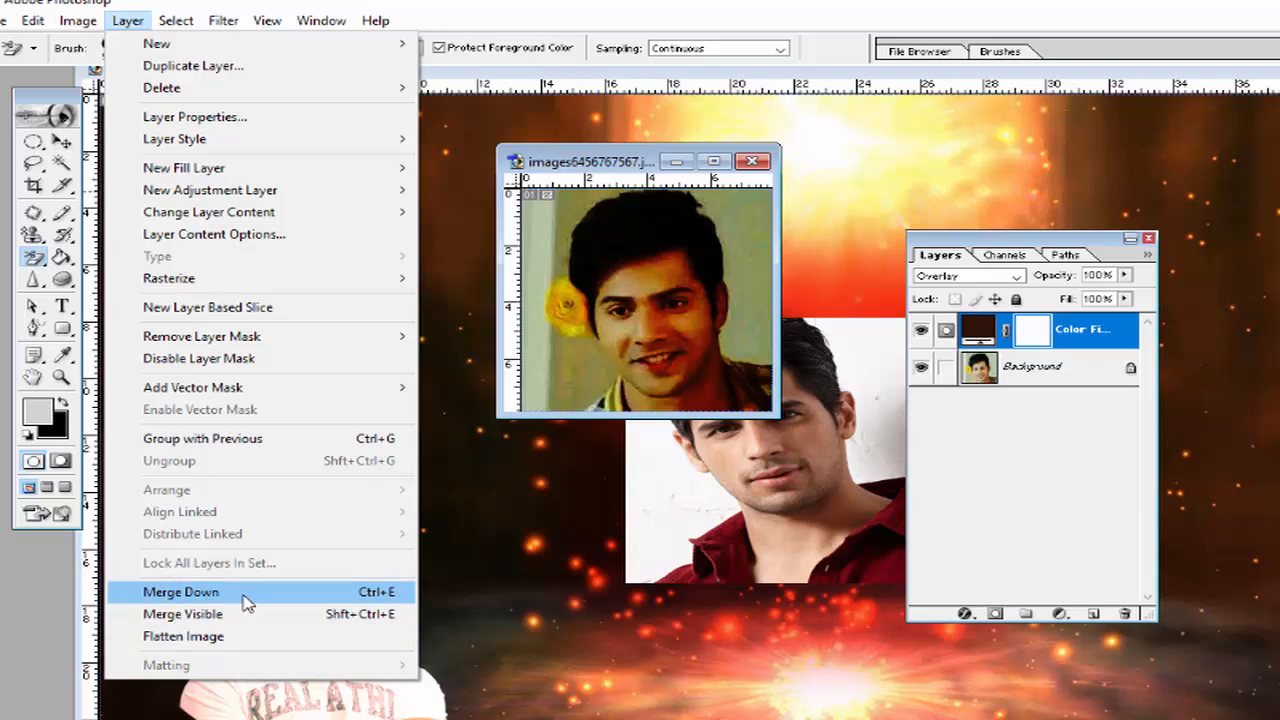
left_click(383, 594)
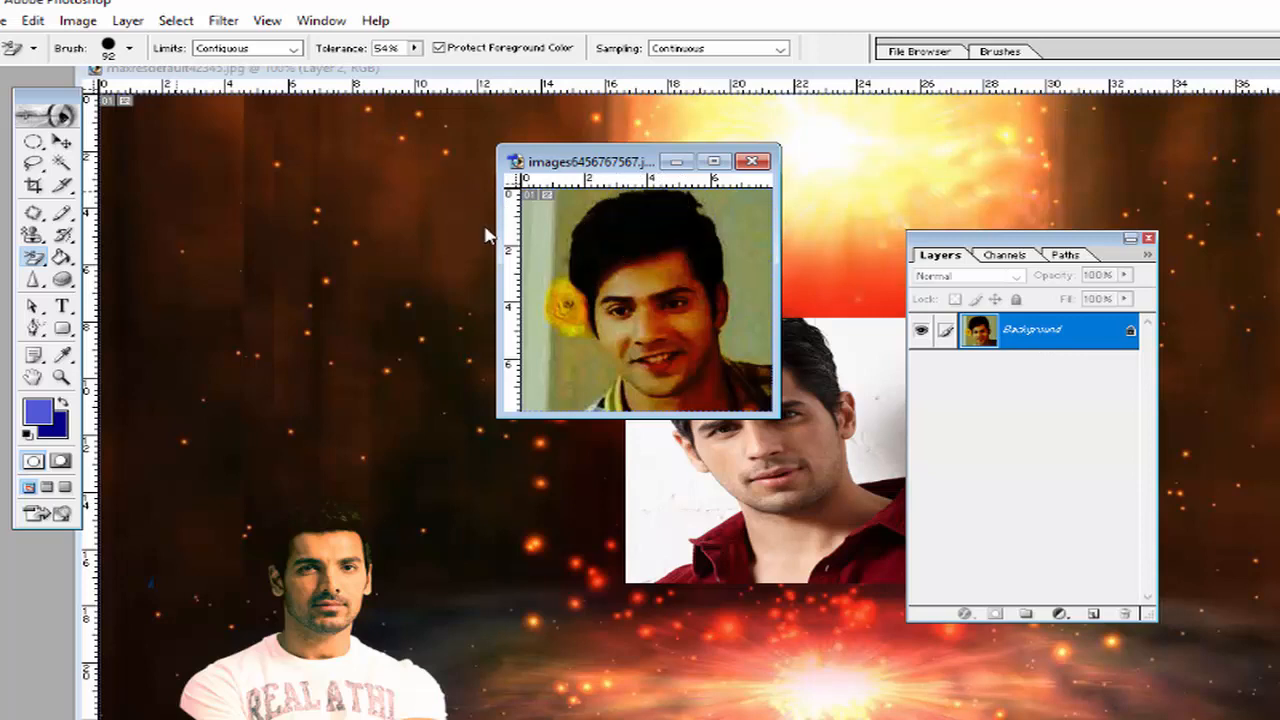
Step: Copy the entire merged portrait into the fiery background image and place it in that image's lower-right corner
left_click(33, 141)
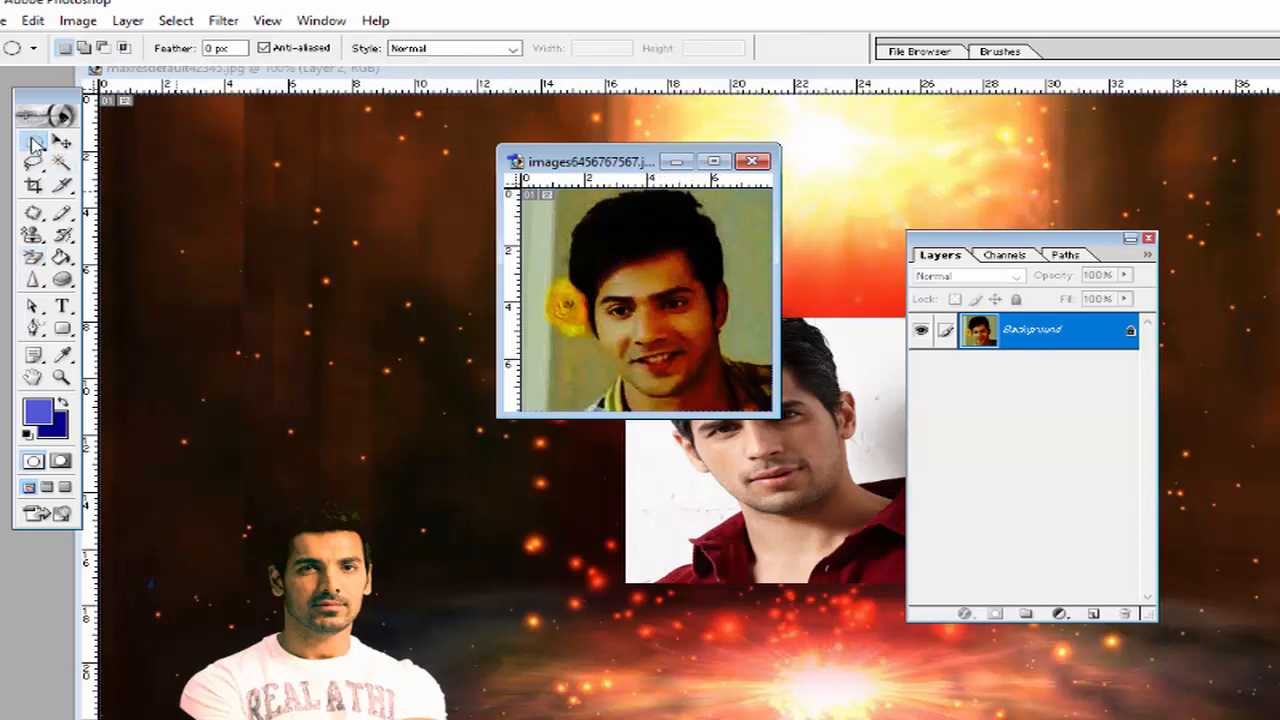
left_click(105, 146)
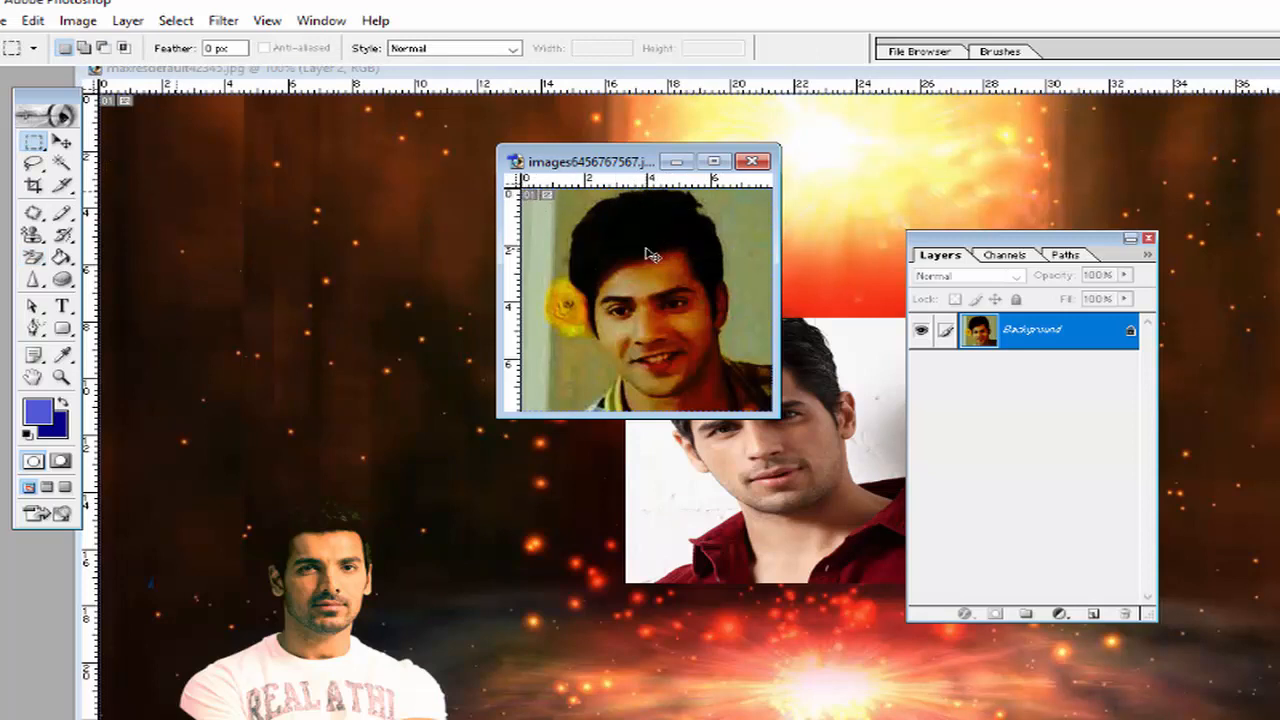
key("ctrl+a")
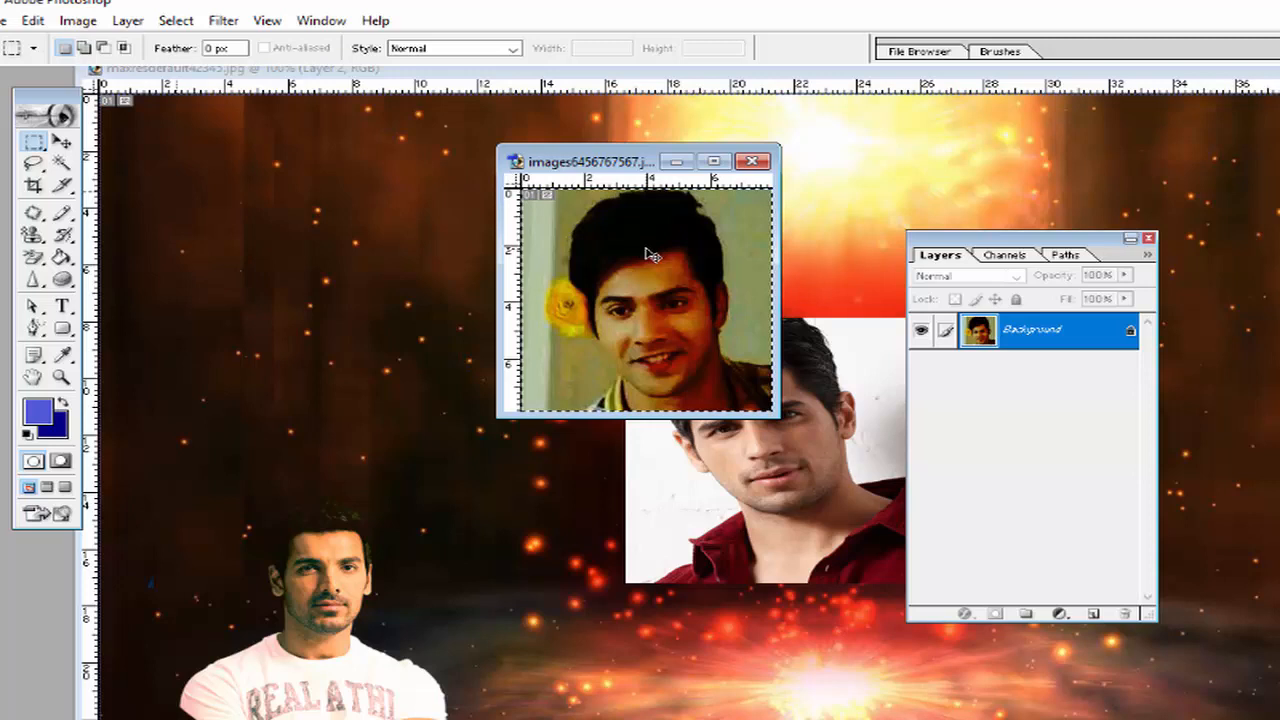
left_click(405, 182)
key("ctrl+v")
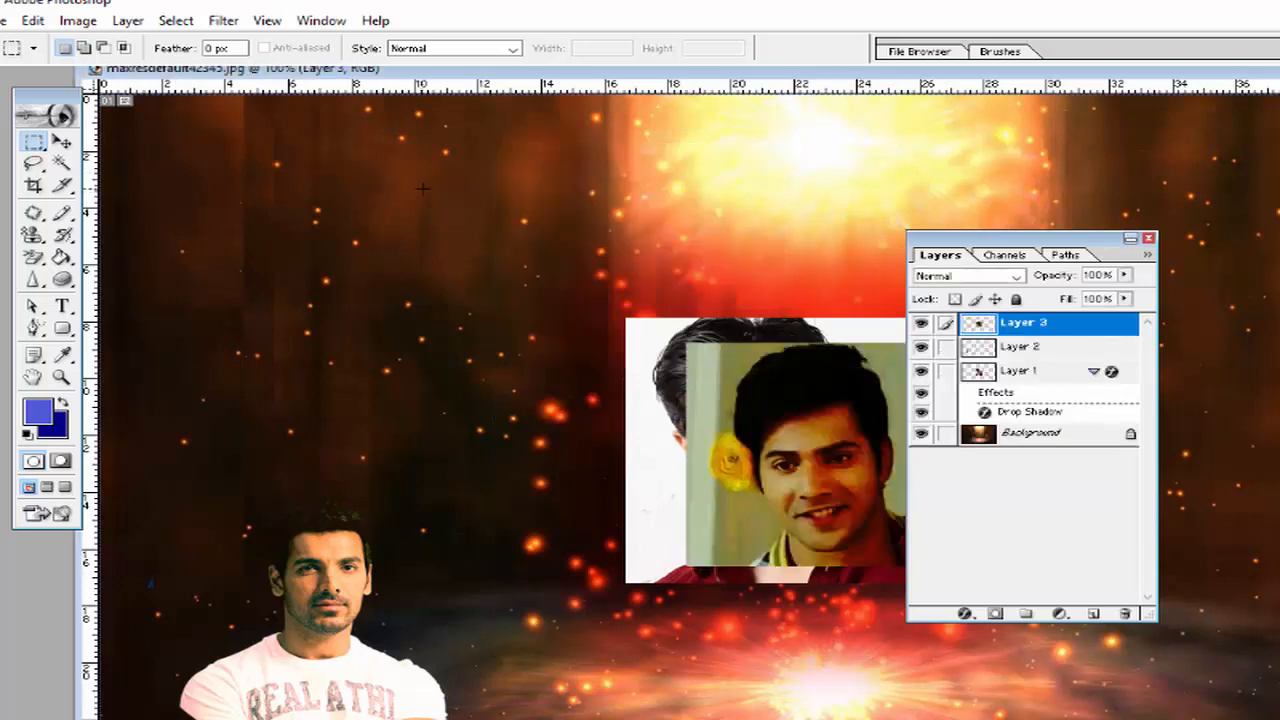
left_click(62, 143)
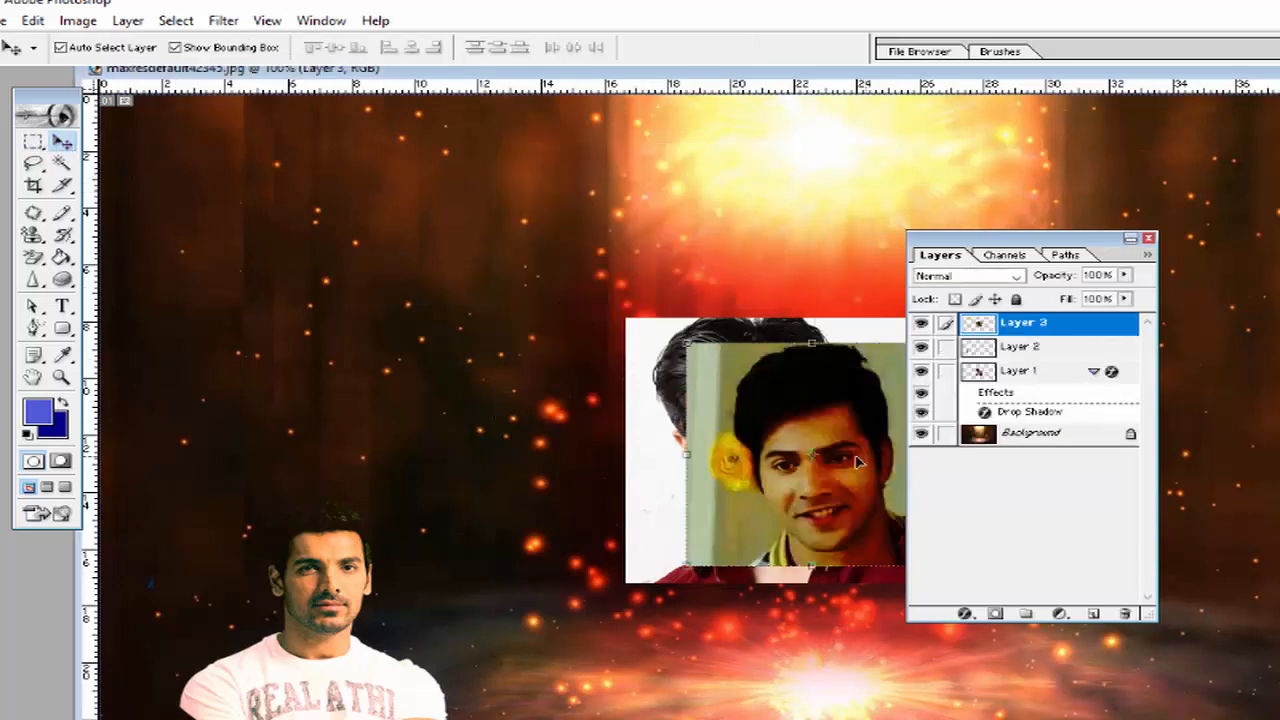
left_click_drag(857, 461, 1279, 532)
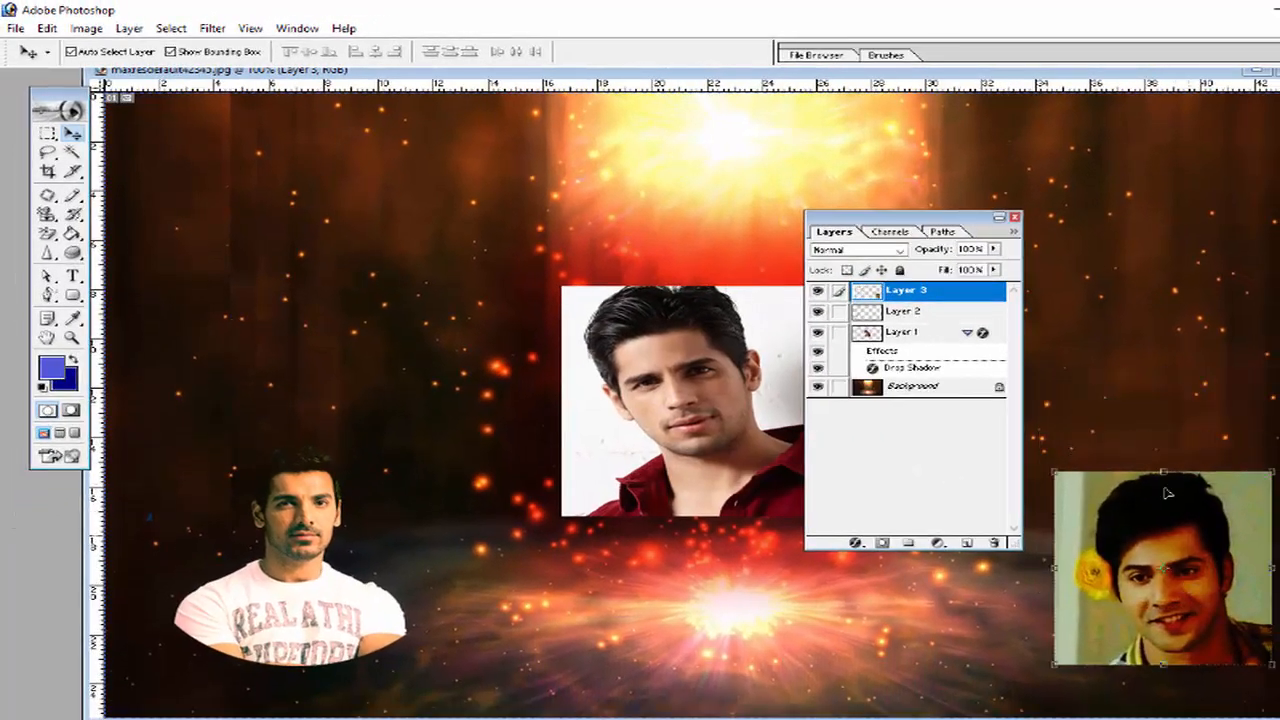
Step: Stretch the pasted portrait to 103.1% height and rotate it about 16.4° clockwise
mouse_move(1163, 471)
left_mouse_down()
mouse_move(1163, 487)
mouse_move(1163, 466)
left_mouse_up()
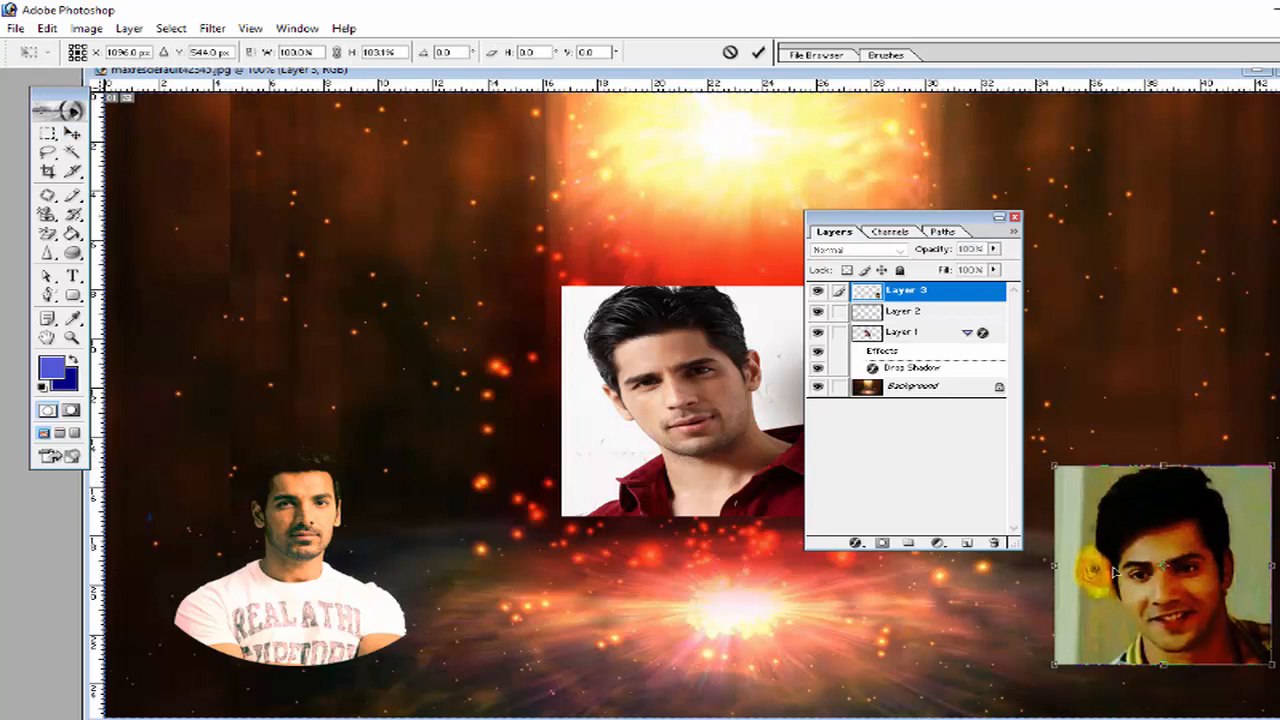
left_click_drag(1042, 444, 1083, 417)
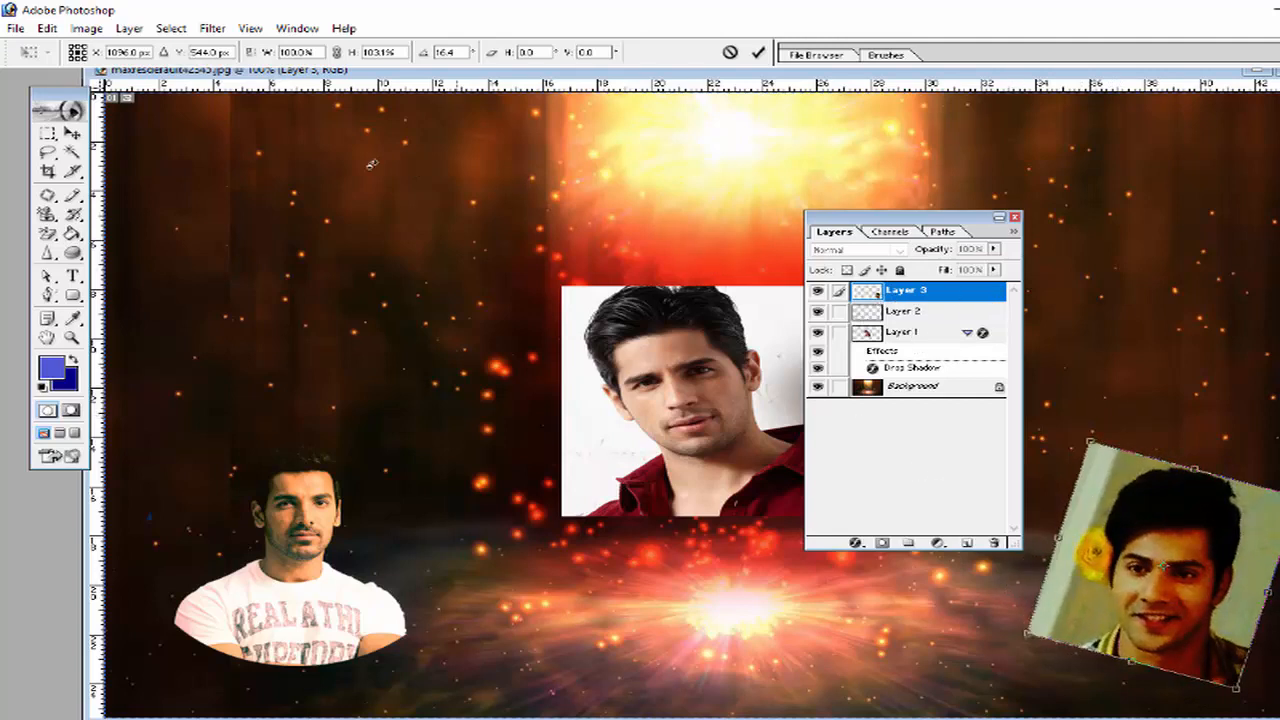
left_click(72, 133)
left_click(603, 306)
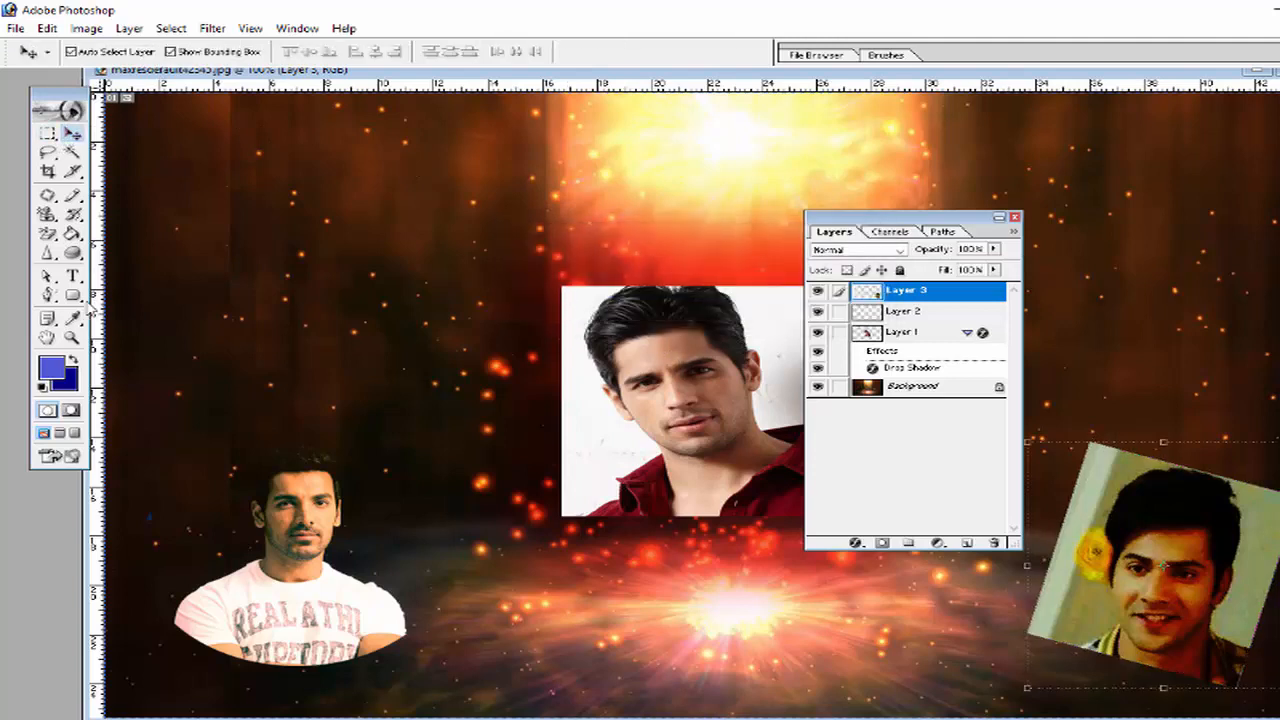
Step: Erase the greenish backdrop around the tilted portrait with the Background Eraser, and move the Layers palette slightly higher
left_click(47, 233)
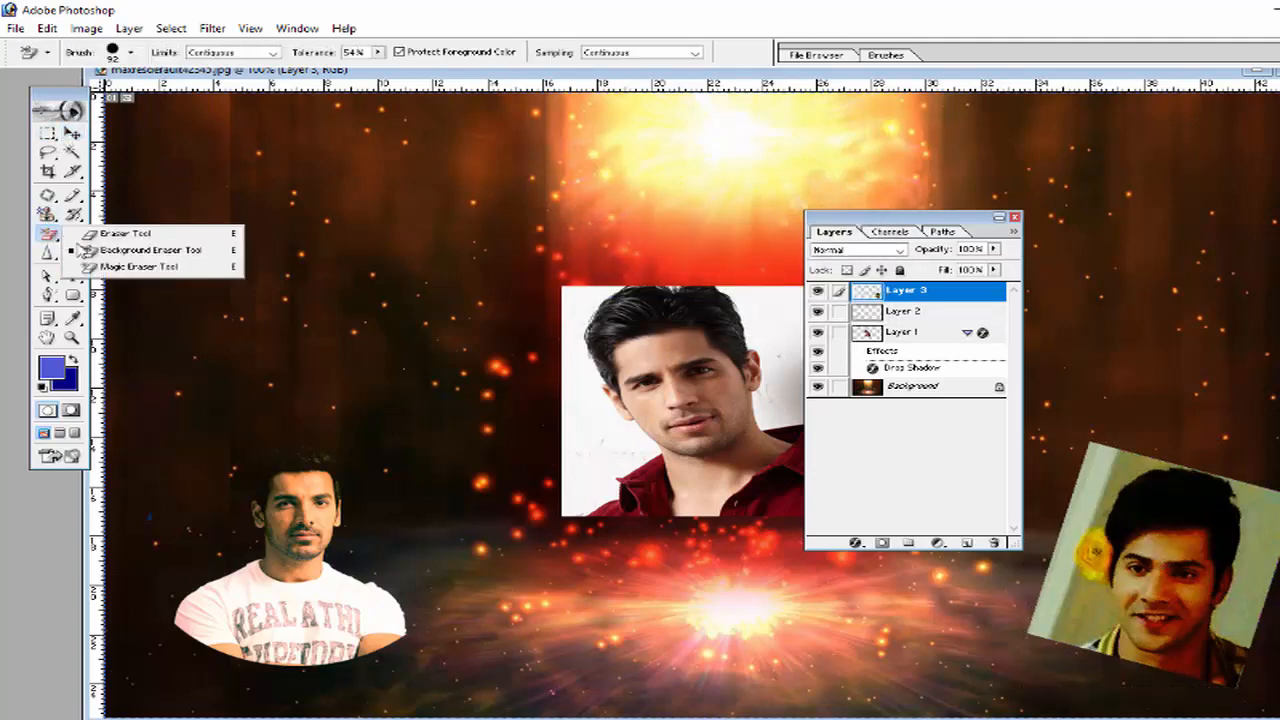
left_click(111, 256)
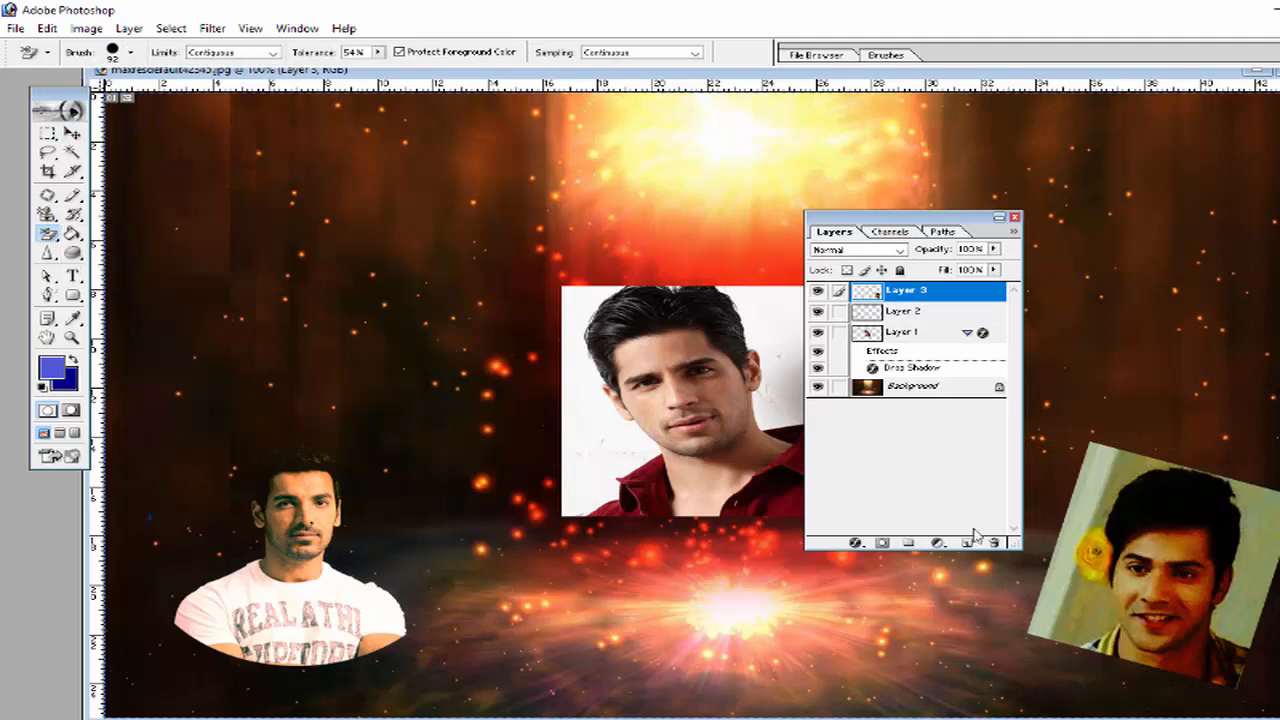
mouse_move(1101, 455)
left_mouse_down()
mouse_move(1084, 525)
mouse_move(1093, 606)
mouse_move(1072, 644)
mouse_move(1057, 578)
mouse_move(1079, 503)
left_mouse_up()
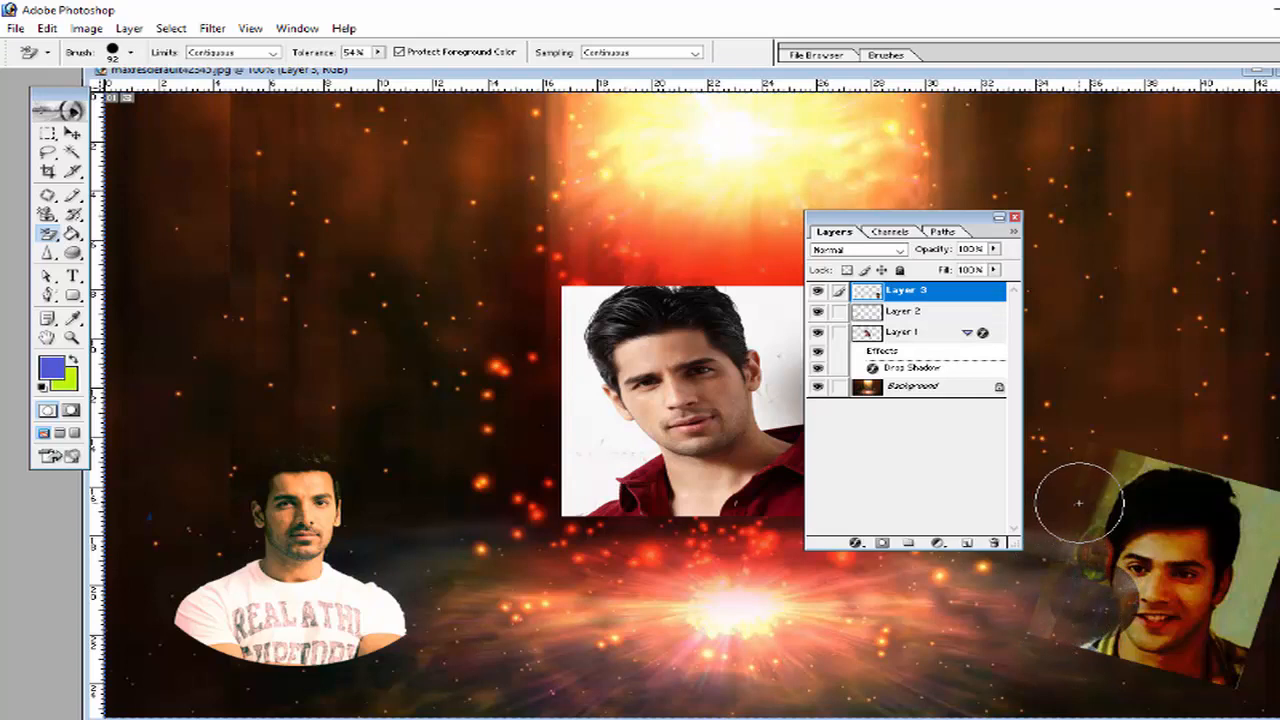
key("ctrl+z")
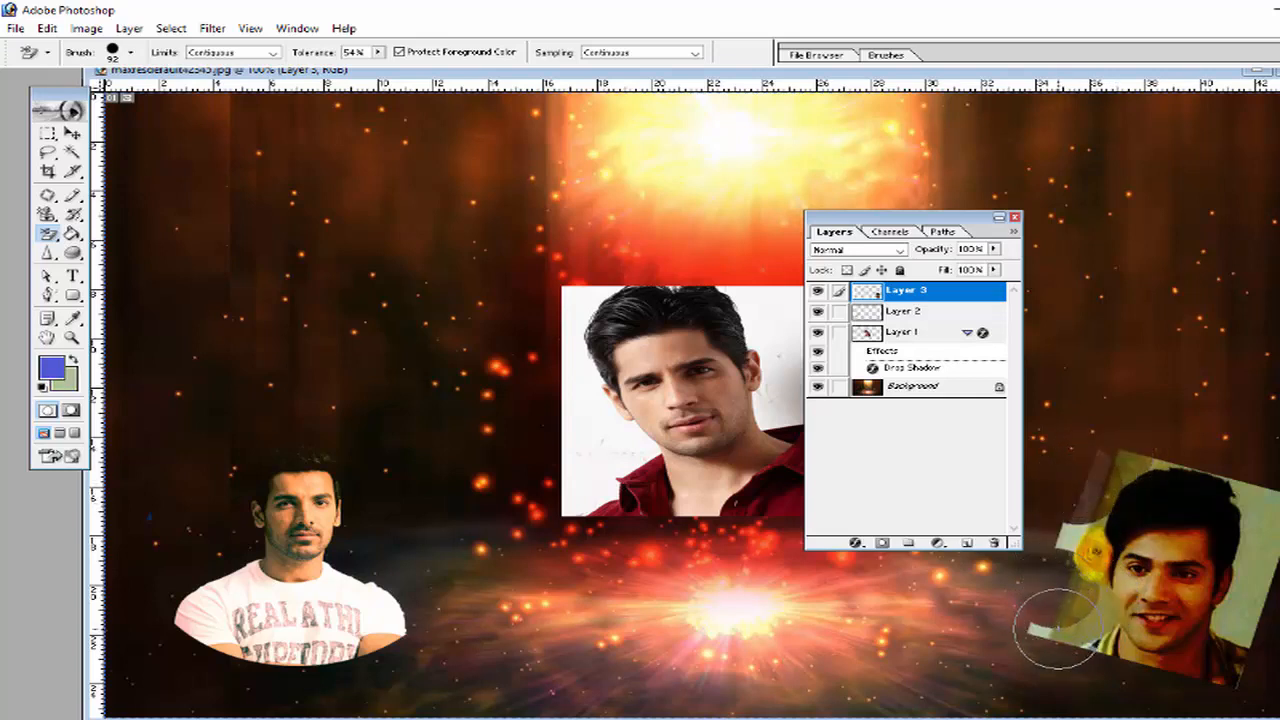
left_click_drag(1057, 628, 1075, 627)
left_click_drag(1266, 520, 1251, 614)
mouse_move(1242, 482)
left_mouse_down()
mouse_move(1119, 454)
mouse_move(1093, 487)
left_mouse_up()
left_click(1093, 487)
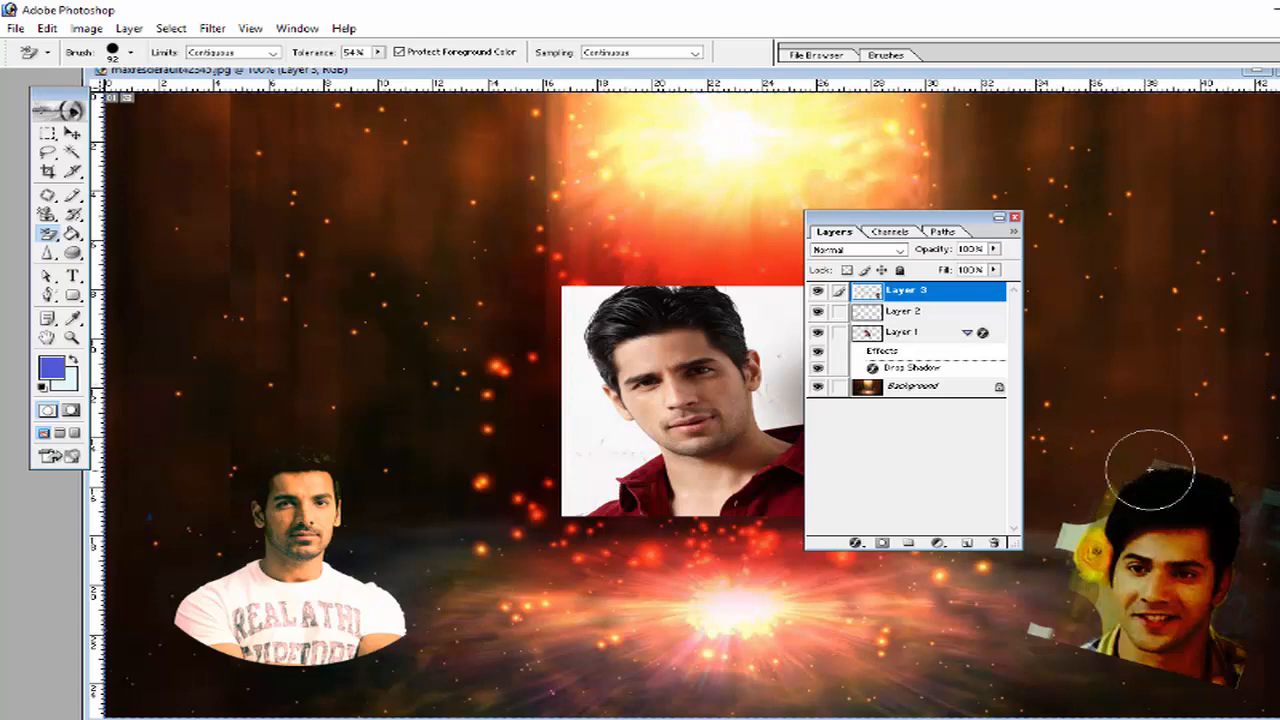
left_click(1278, 510)
left_click(1275, 502)
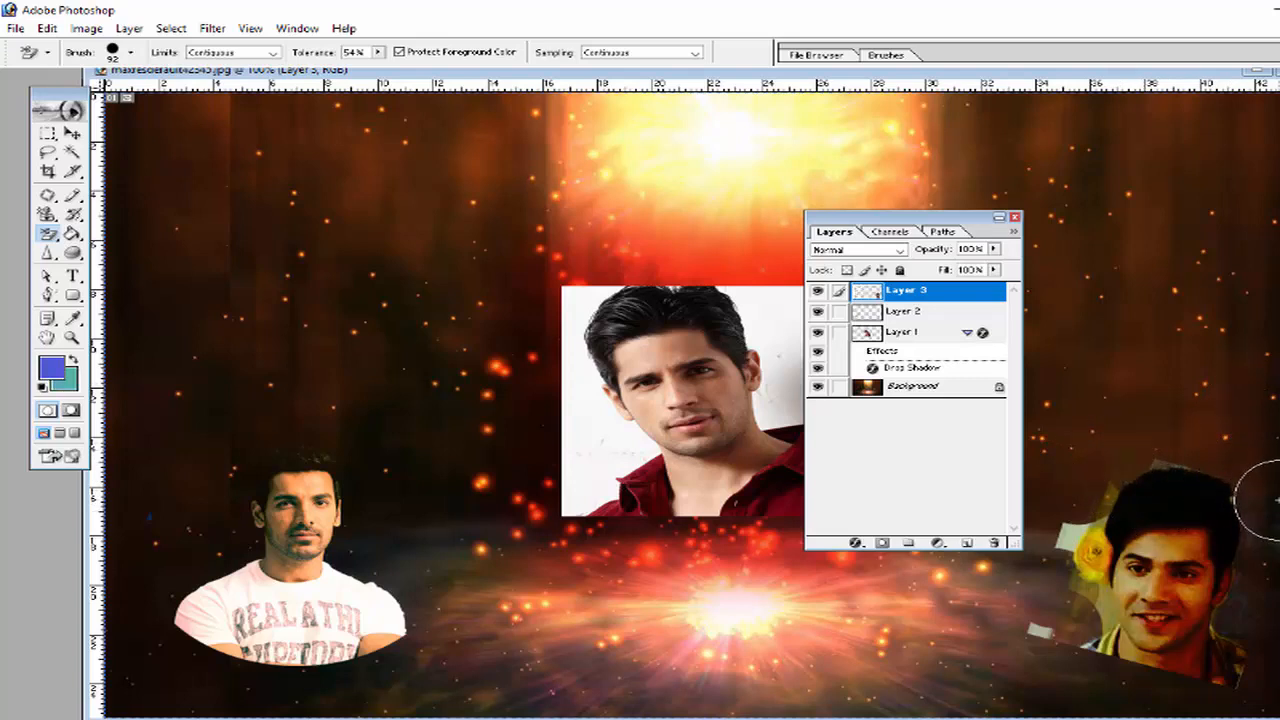
left_click(1273, 531)
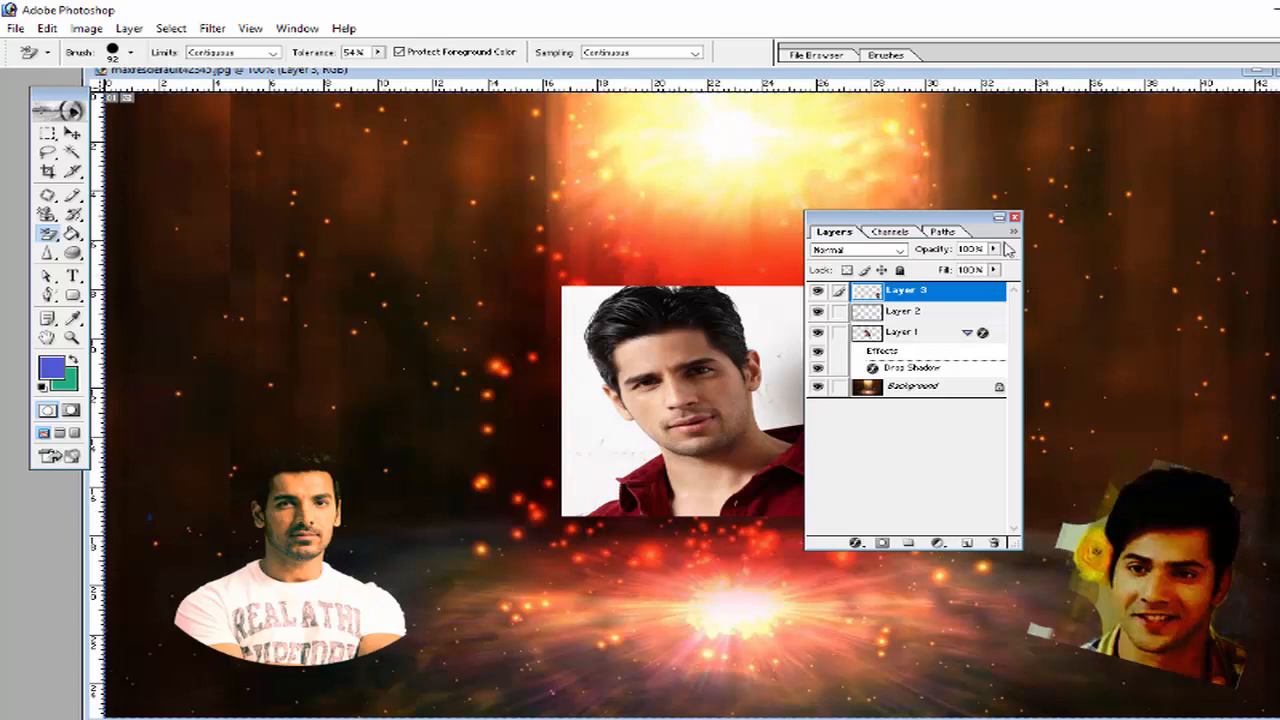
left_click_drag(961, 222, 988, 170)
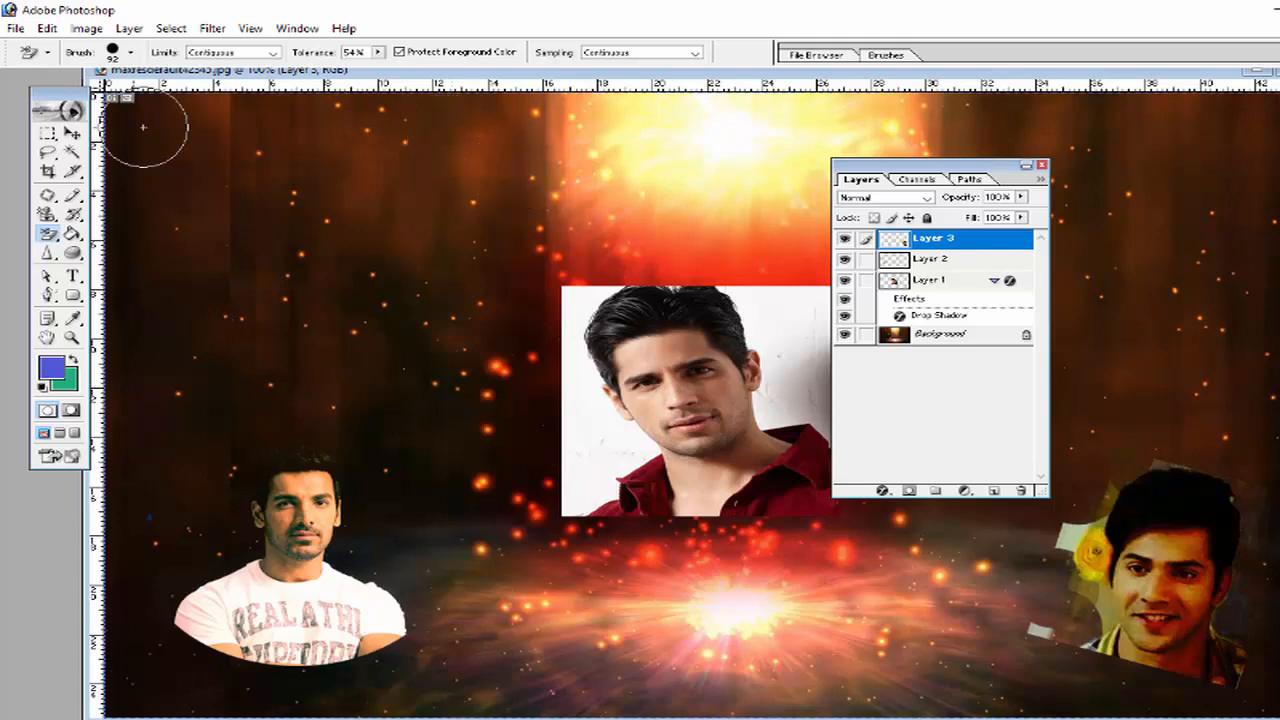
Step: Open riya sen65656.jpg from the lecture 8 folder and arrange its window and the Layers palette so the portrait is in view
left_click(16, 28)
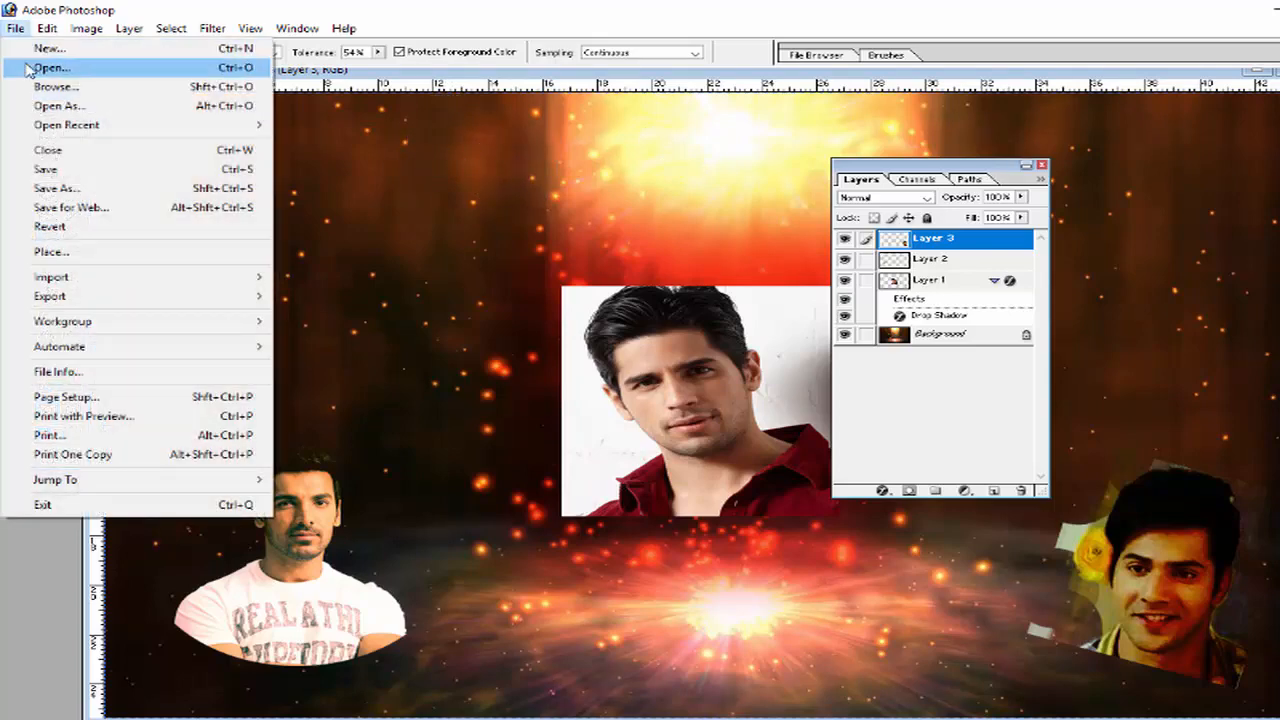
left_click(48, 68)
left_click_drag(903, 157, 897, 357)
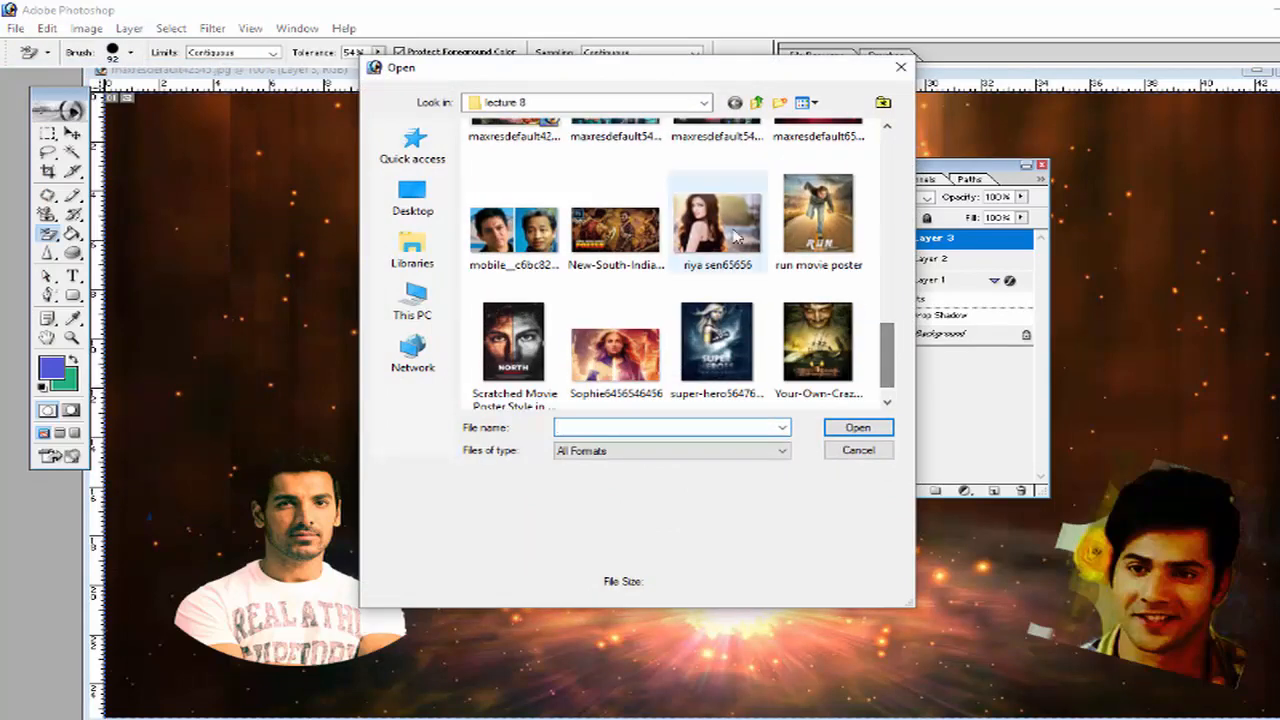
double_click(712, 222)
left_click_drag(372, 131, 650, 133)
left_click_drag(911, 166, 1066, 160)
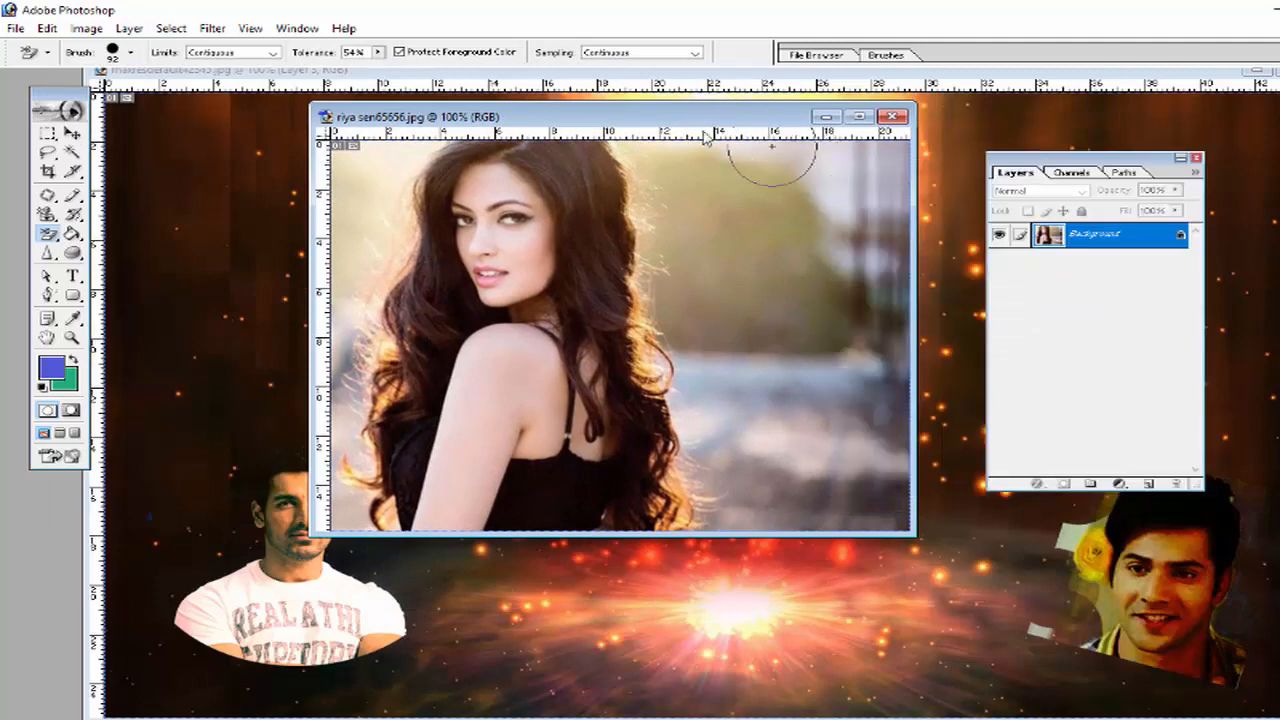
left_click_drag(648, 121, 728, 136)
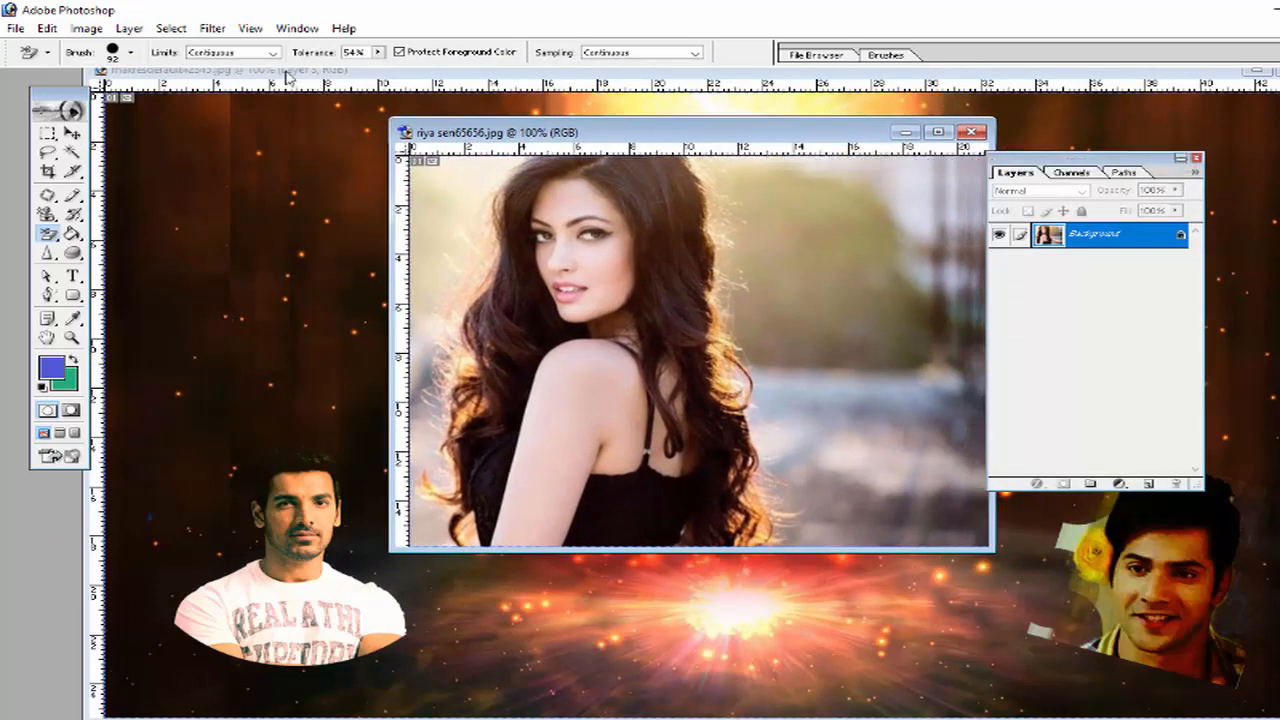
Step: Add a Gradient Map adjustment layer above the portrait, using the Blue, Yellow, Blue gradient preset
left_click(135, 29)
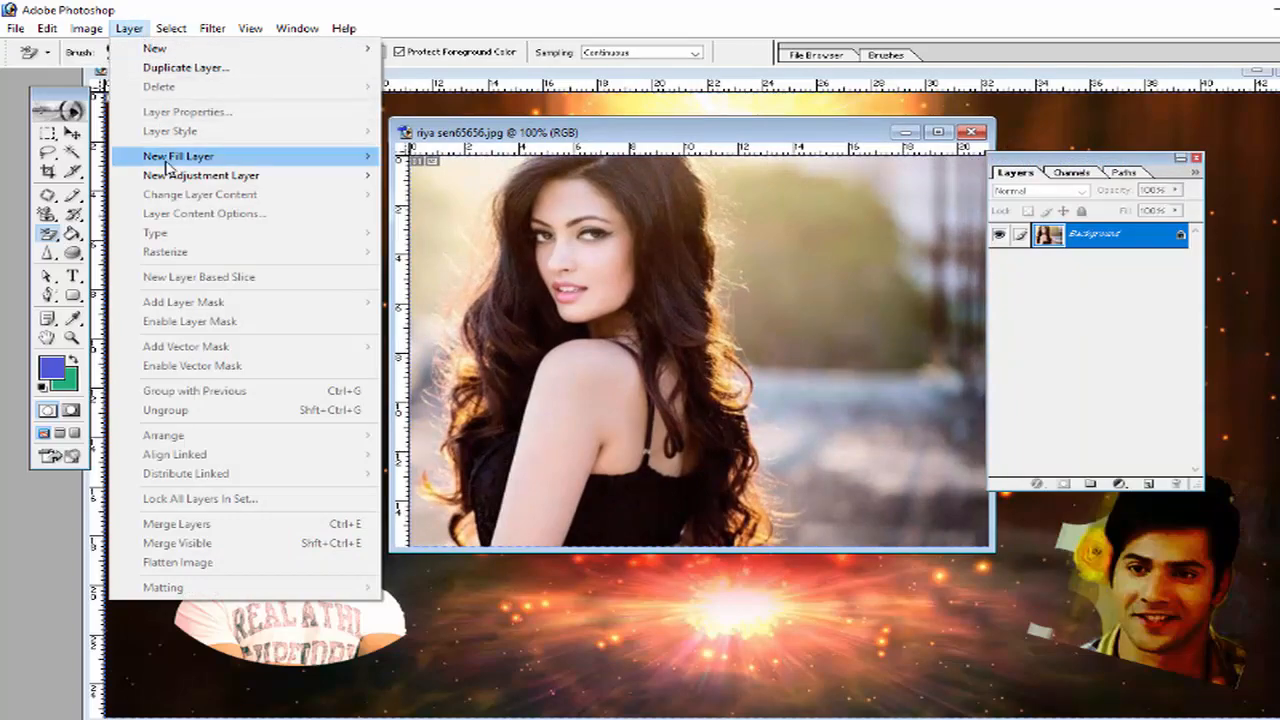
mouse_move(314, 182)
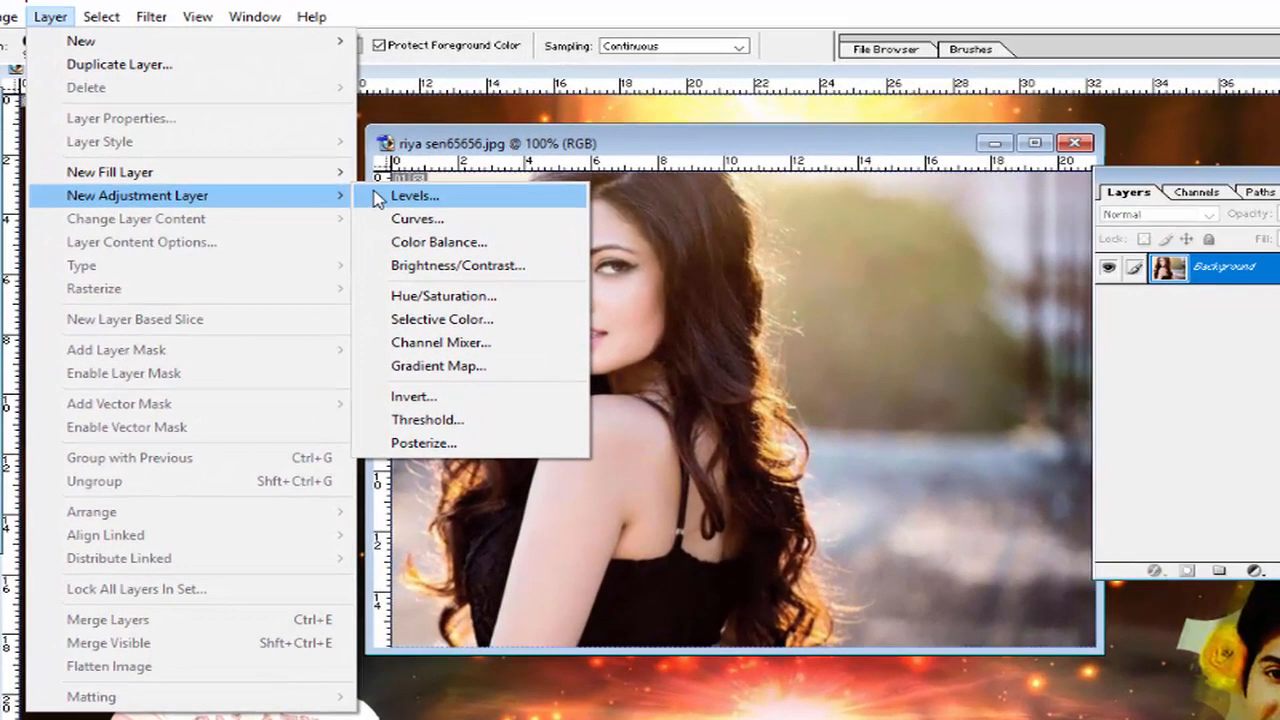
left_click(440, 366)
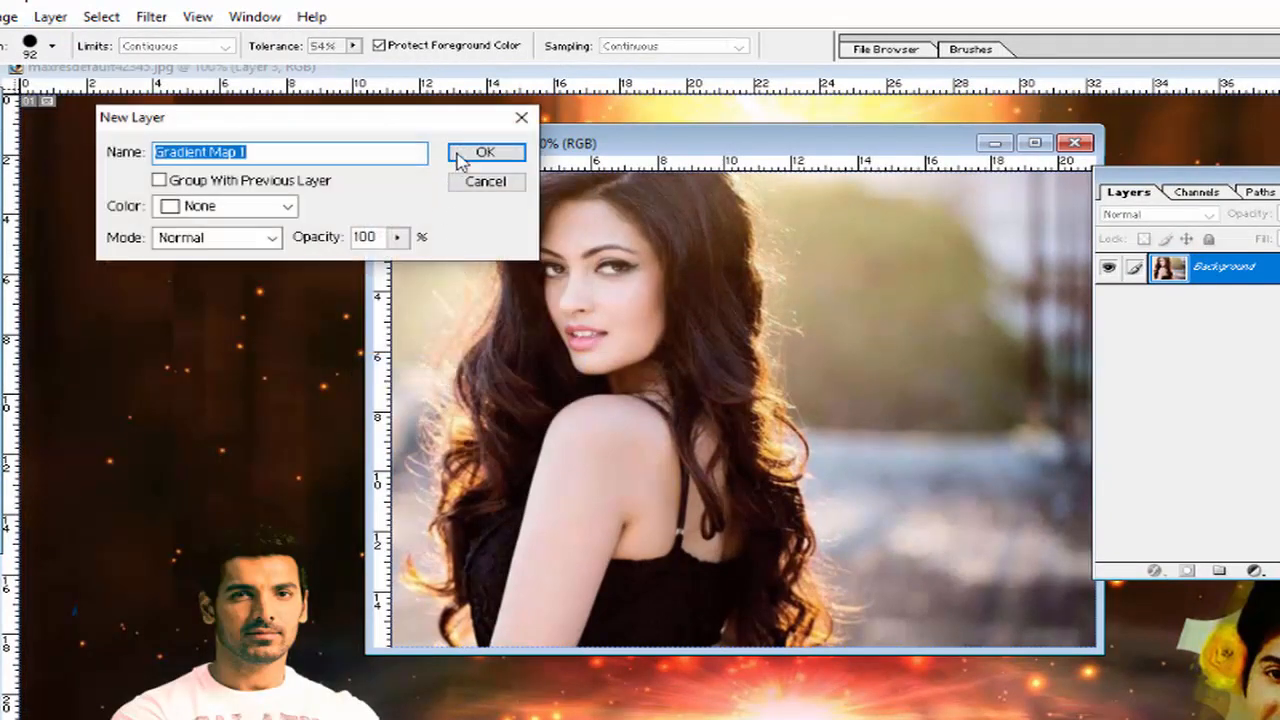
left_click(483, 154)
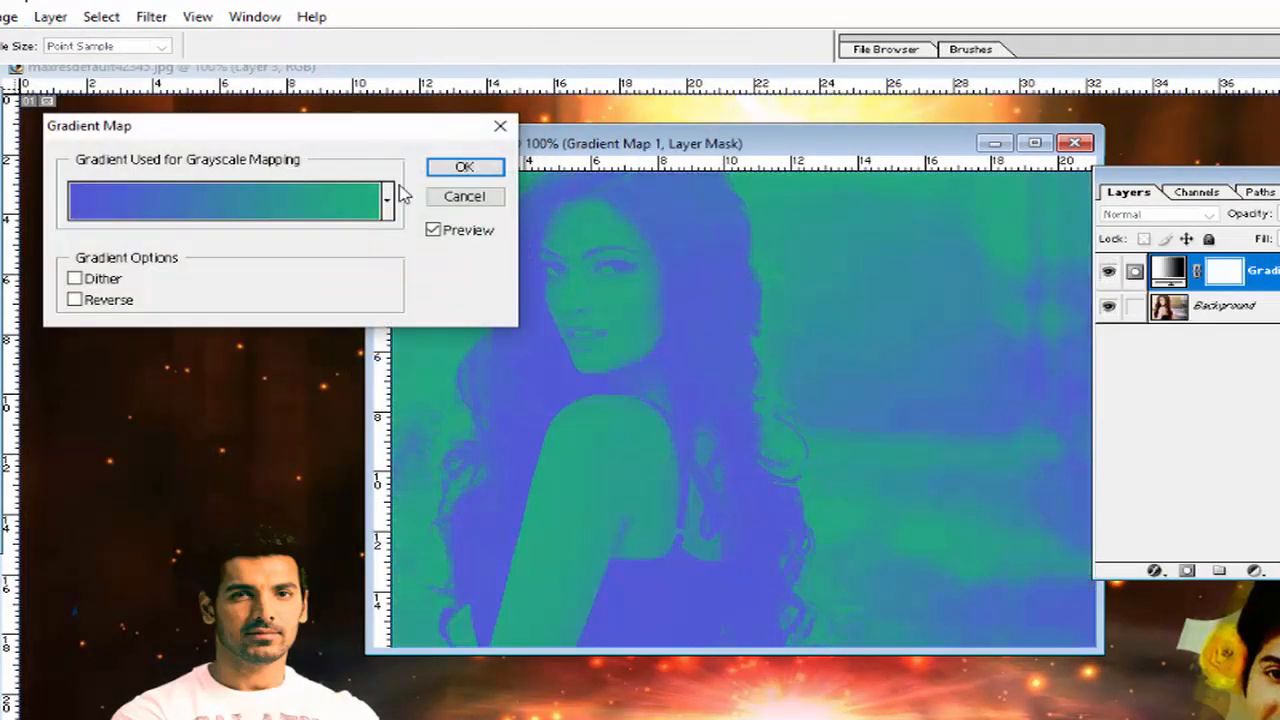
left_click(305, 205)
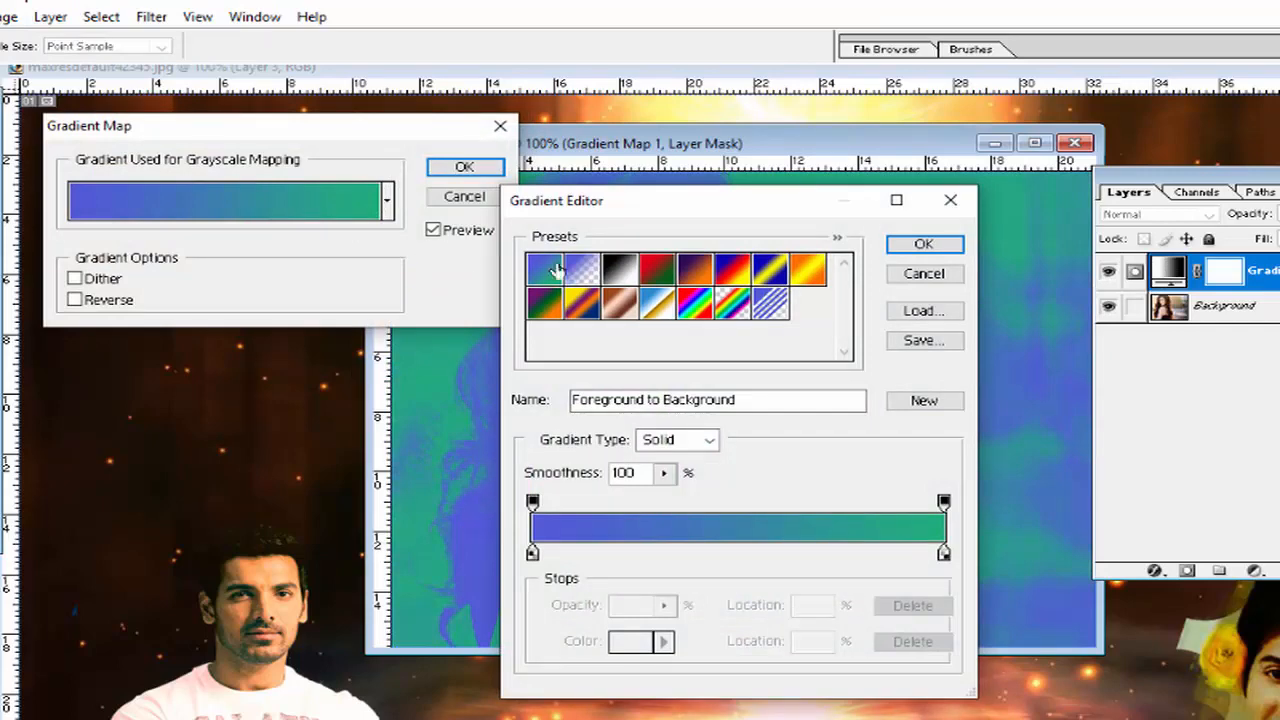
left_click(694, 276)
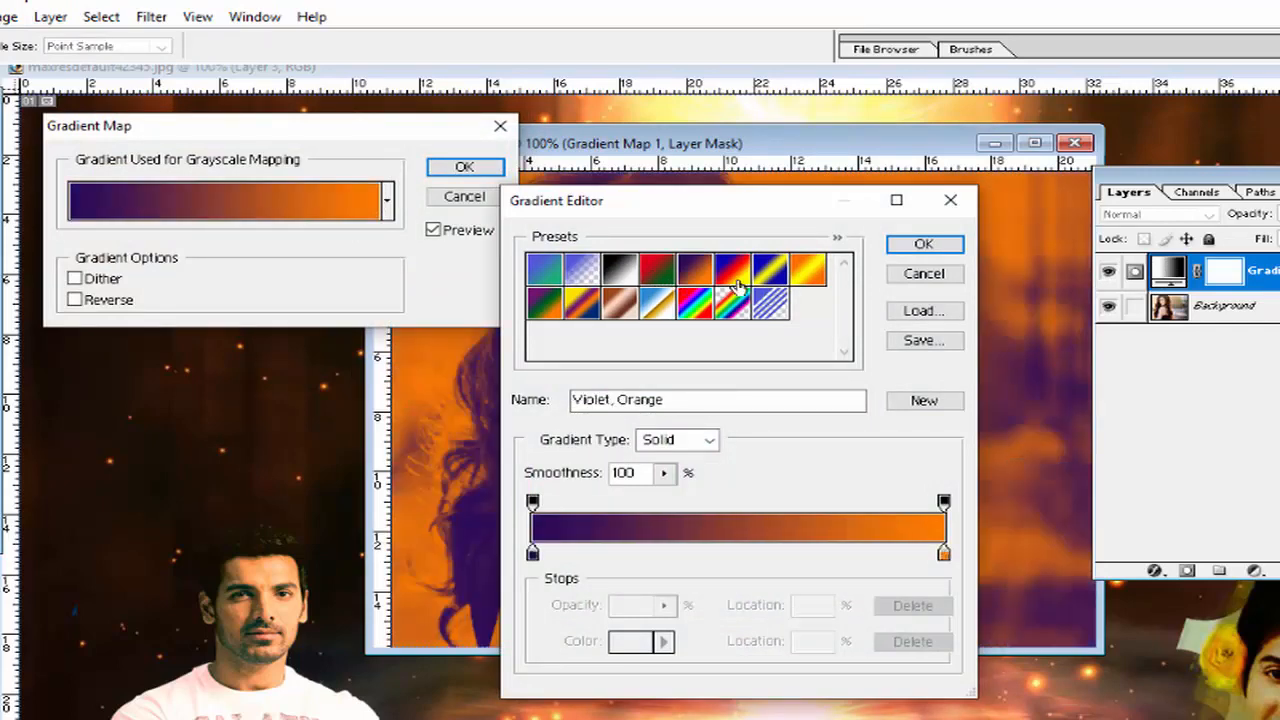
left_click(733, 280)
left_click(768, 280)
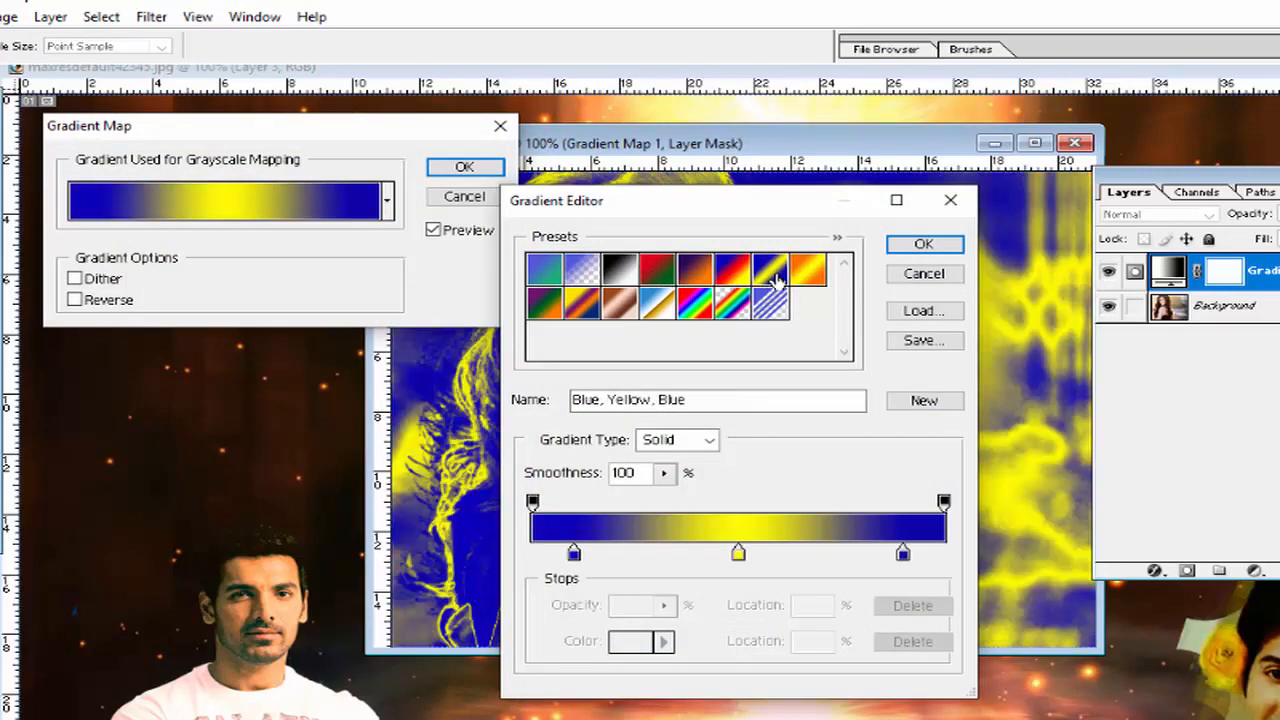
left_click(925, 248)
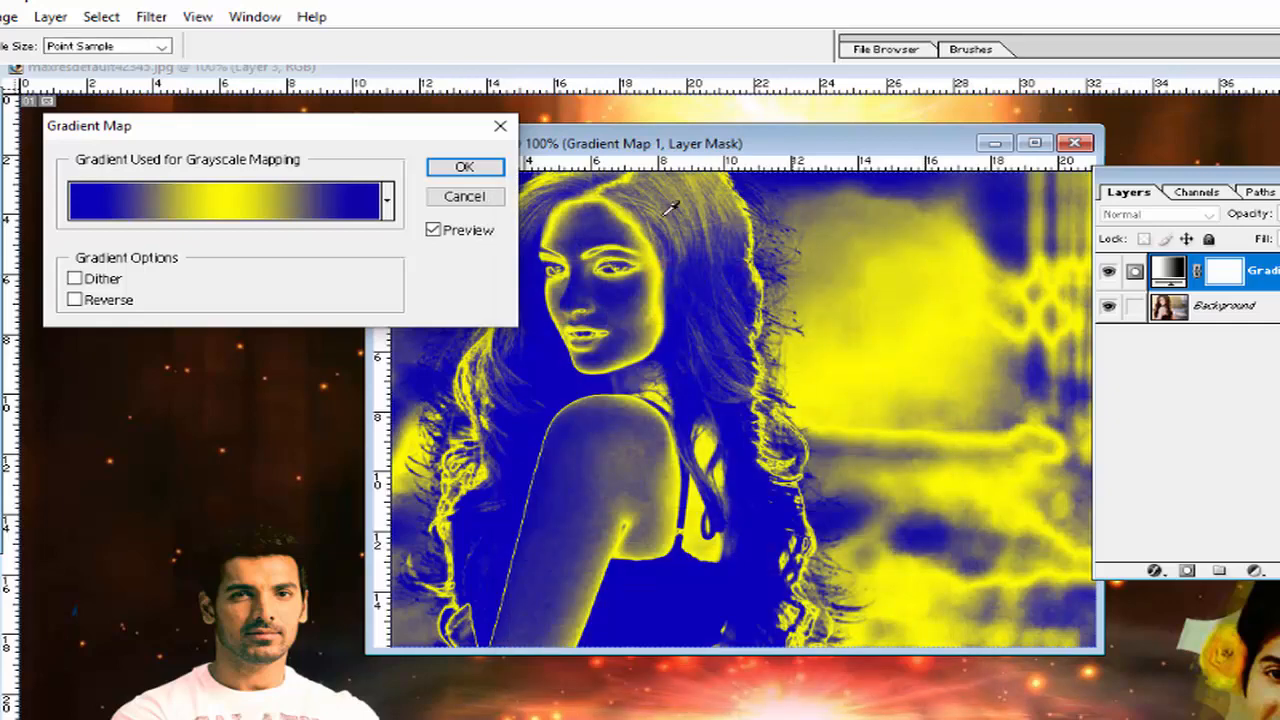
left_click(464, 166)
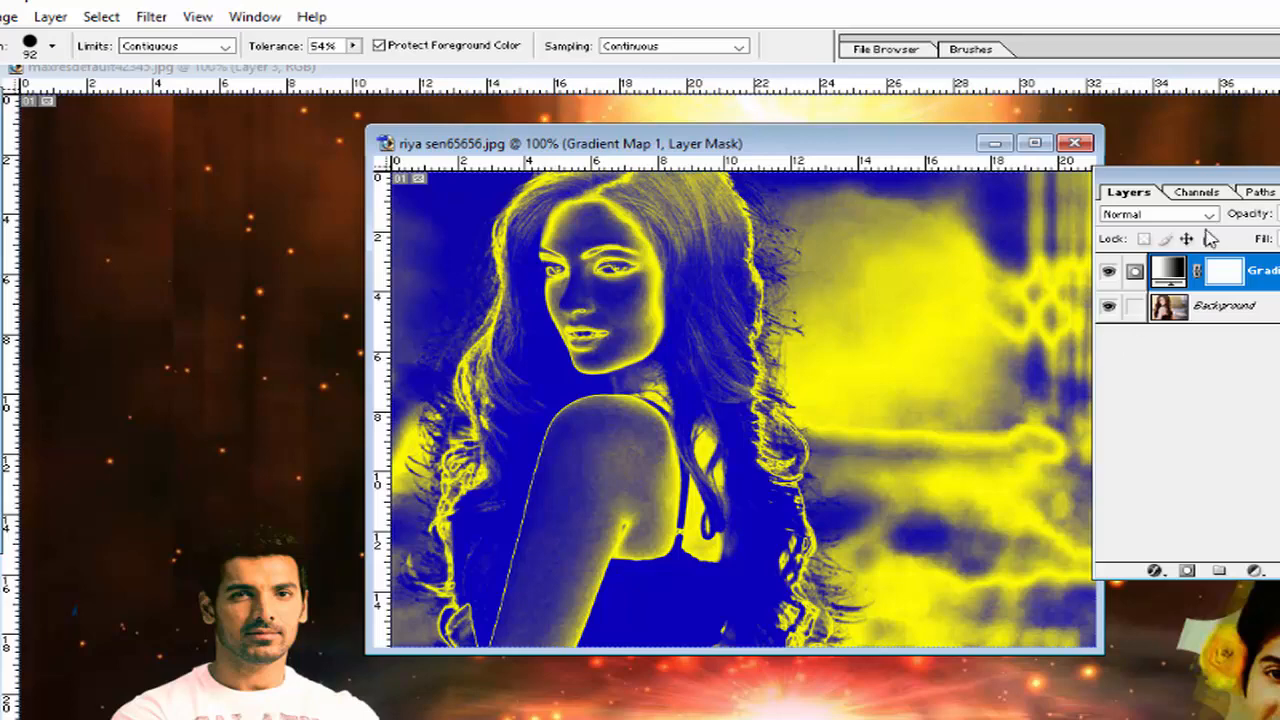
Step: Reopen the gradient map layer's content options, try several presets and choose the Spectrum gradient
left_click_drag(1203, 178, 918, 223)
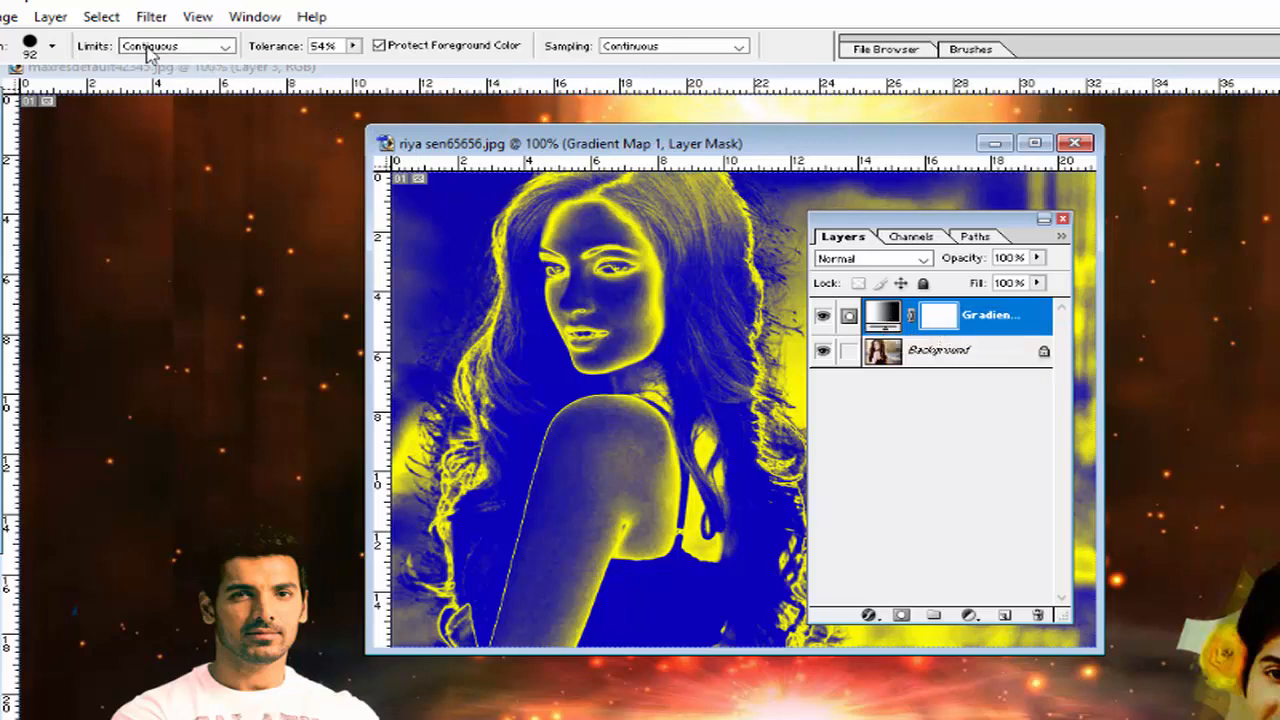
left_click(50, 17)
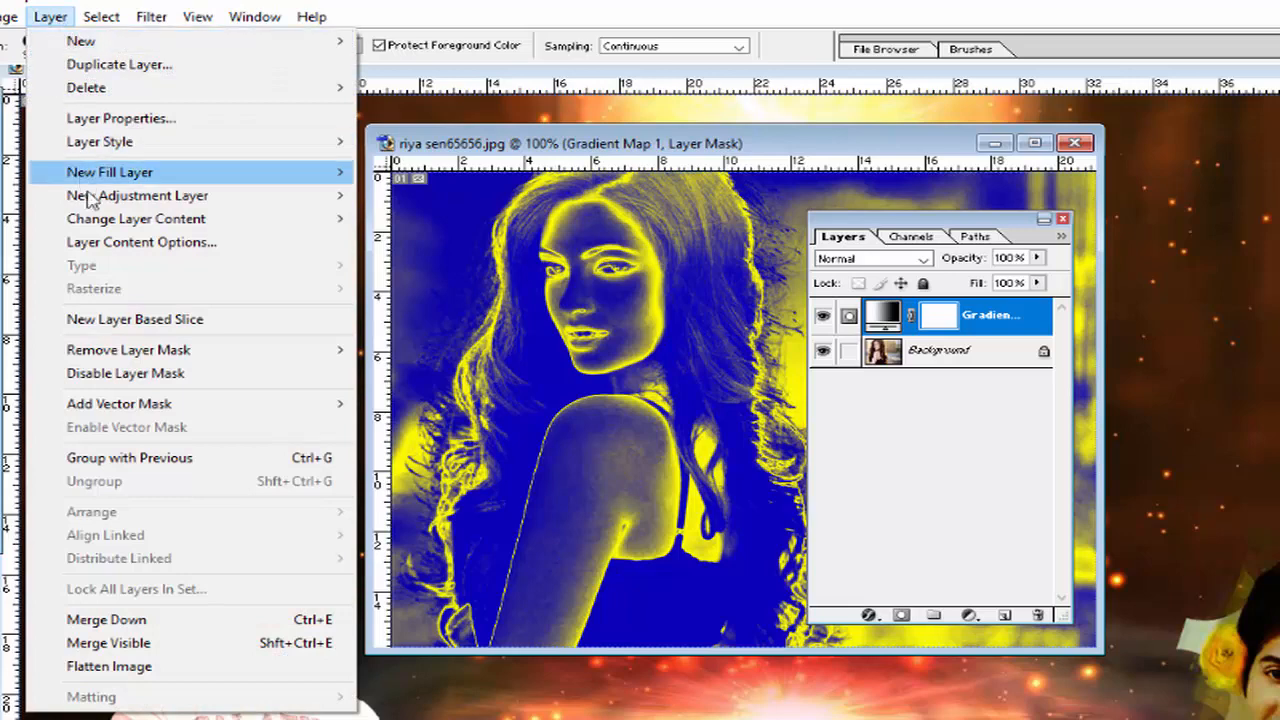
mouse_move(100, 220)
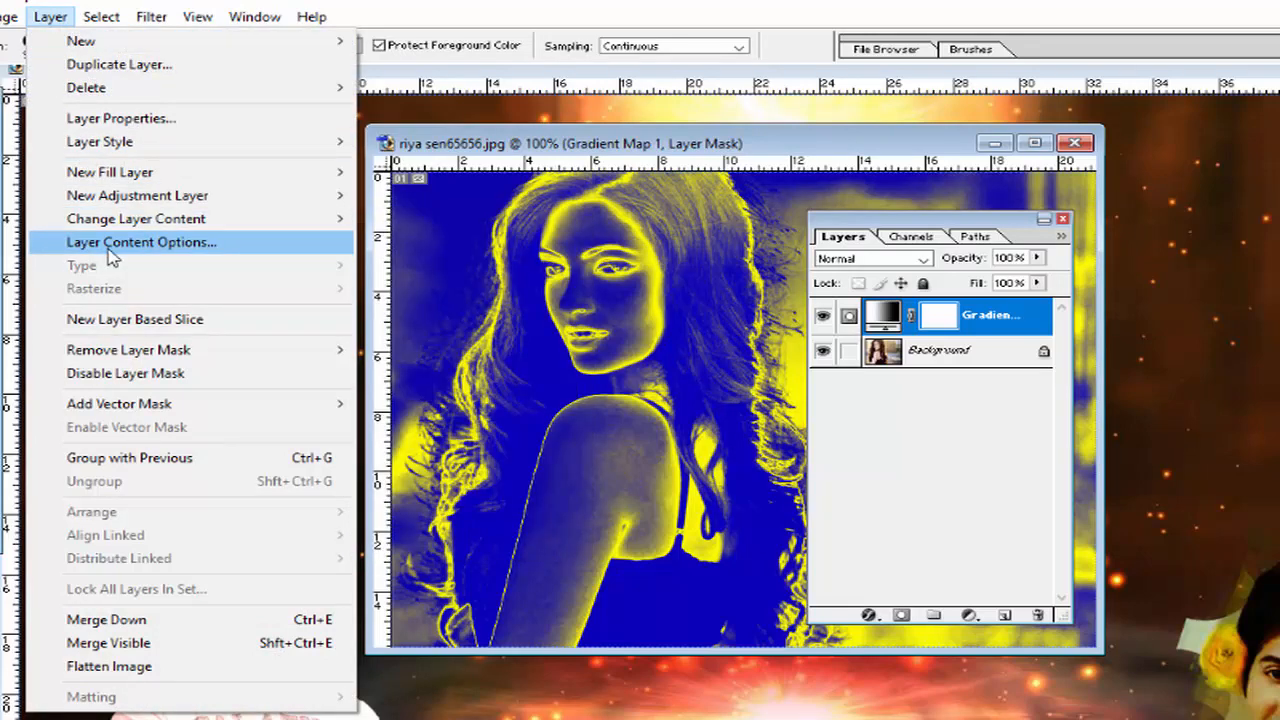
left_click(112, 243)
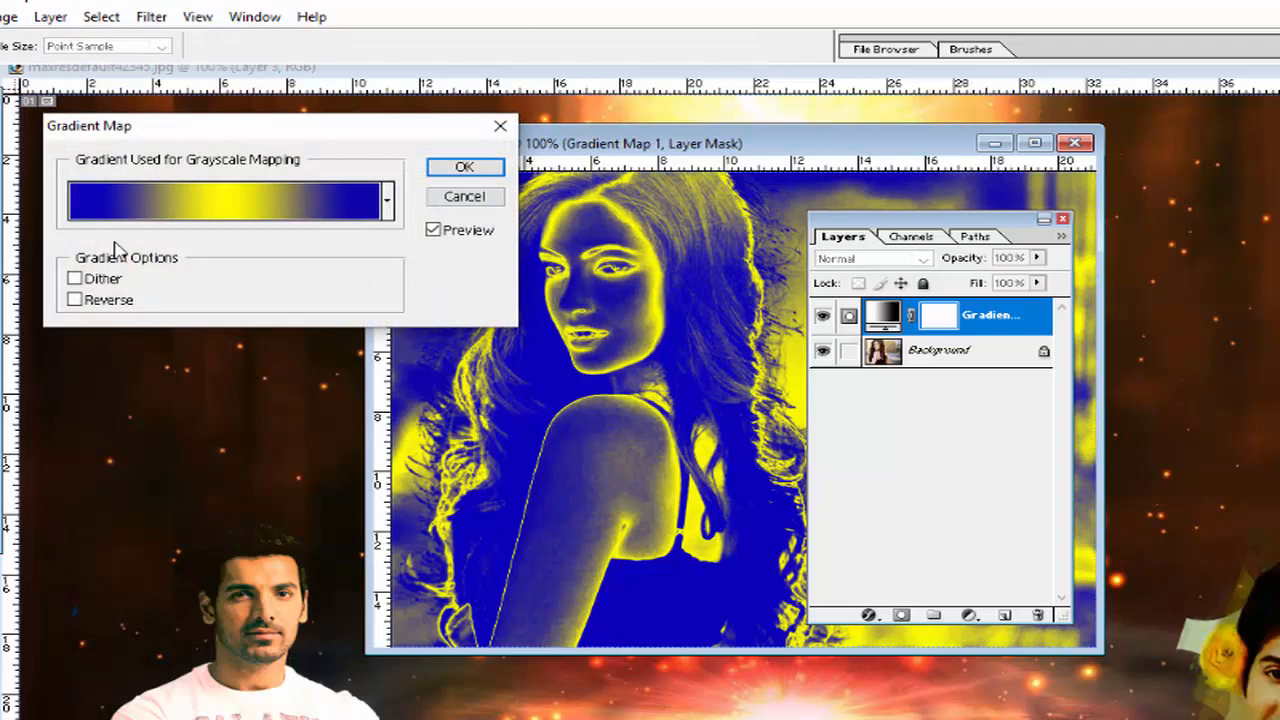
left_click(163, 214)
left_click(541, 303)
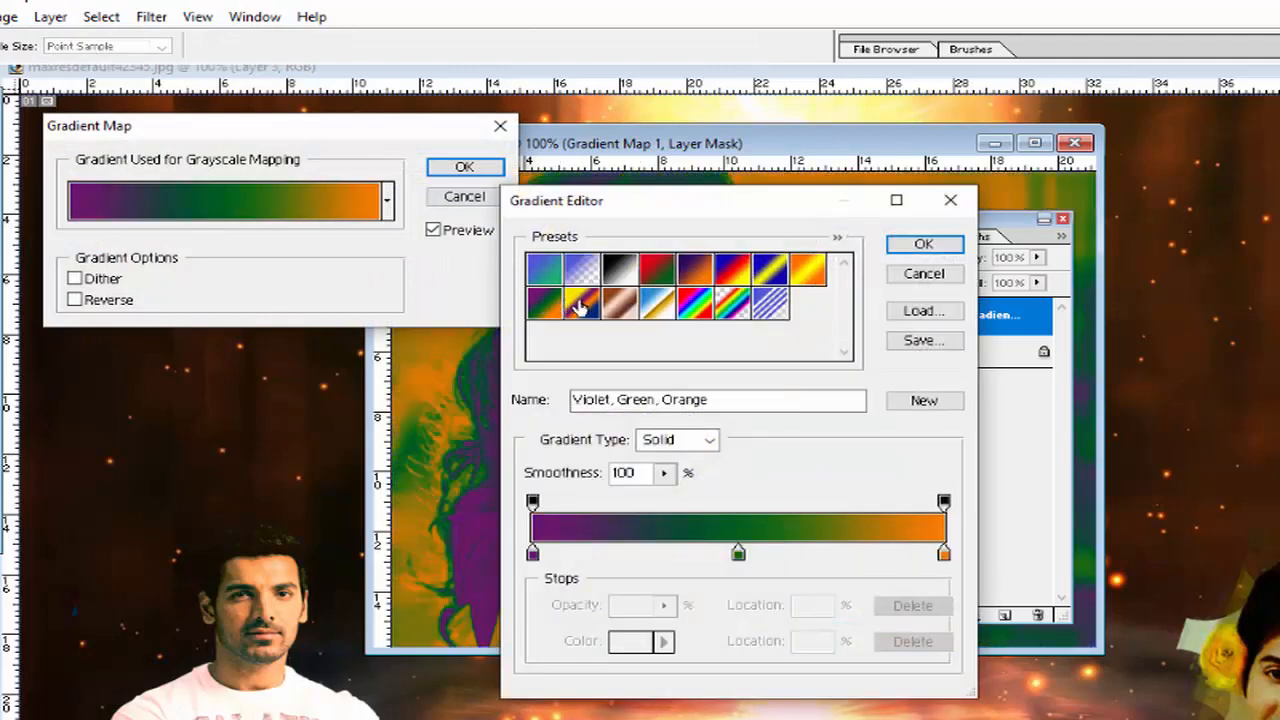
left_click(581, 303)
left_click(657, 303)
left_click(695, 305)
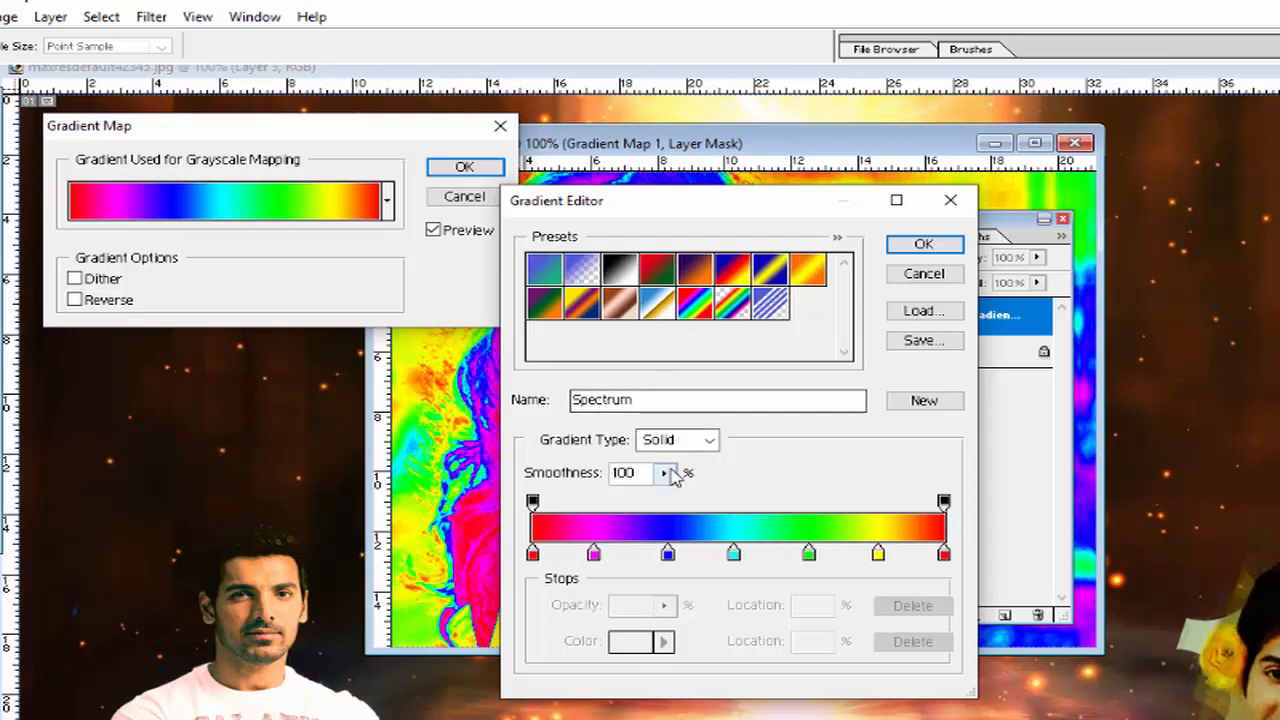
Step: Try the Noise gradient type on the spectrum gradient, return it to Solid and apply the gradient map
left_click(709, 443)
left_click(711, 450)
left_click(709, 443)
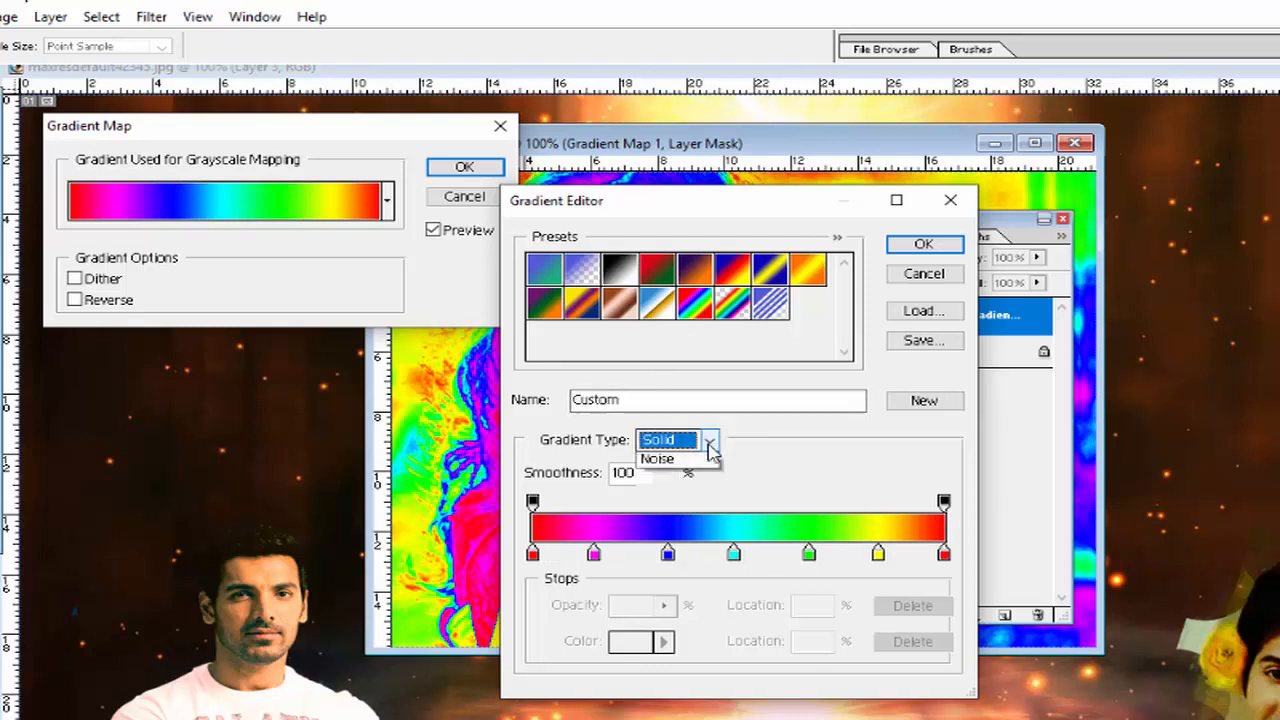
left_click(698, 478)
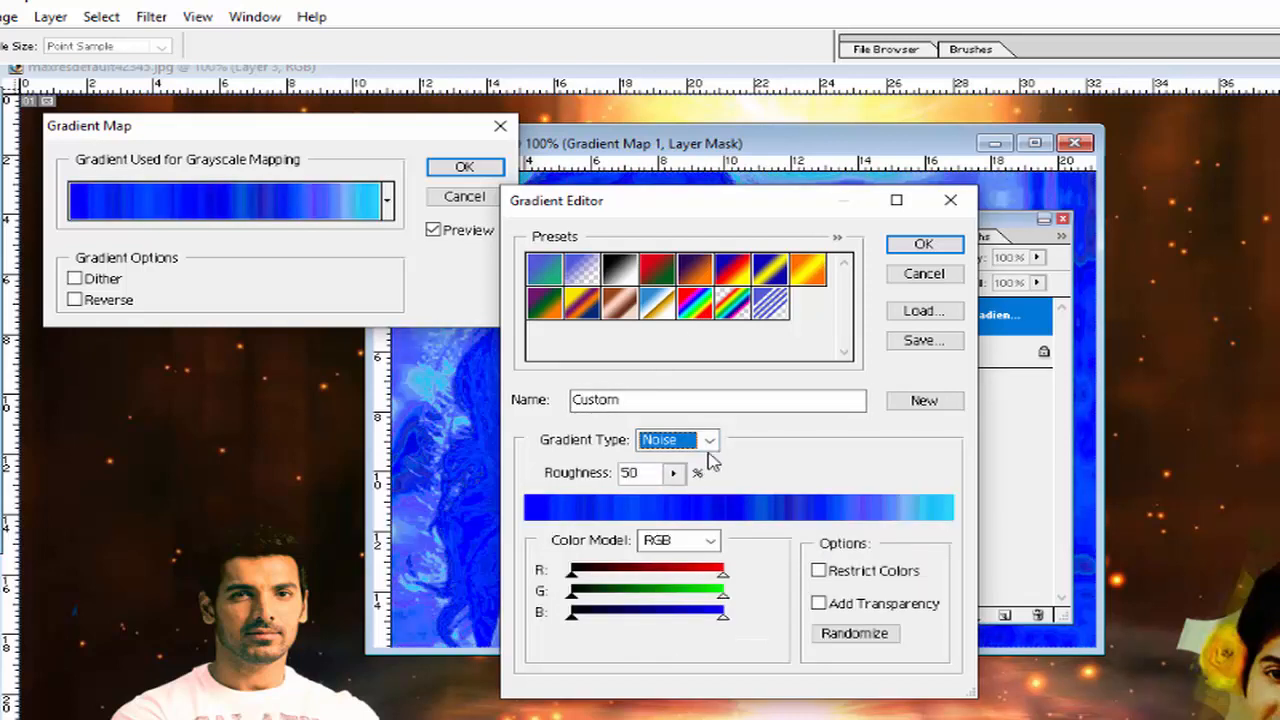
left_click(709, 441)
left_click(706, 456)
left_click(709, 443)
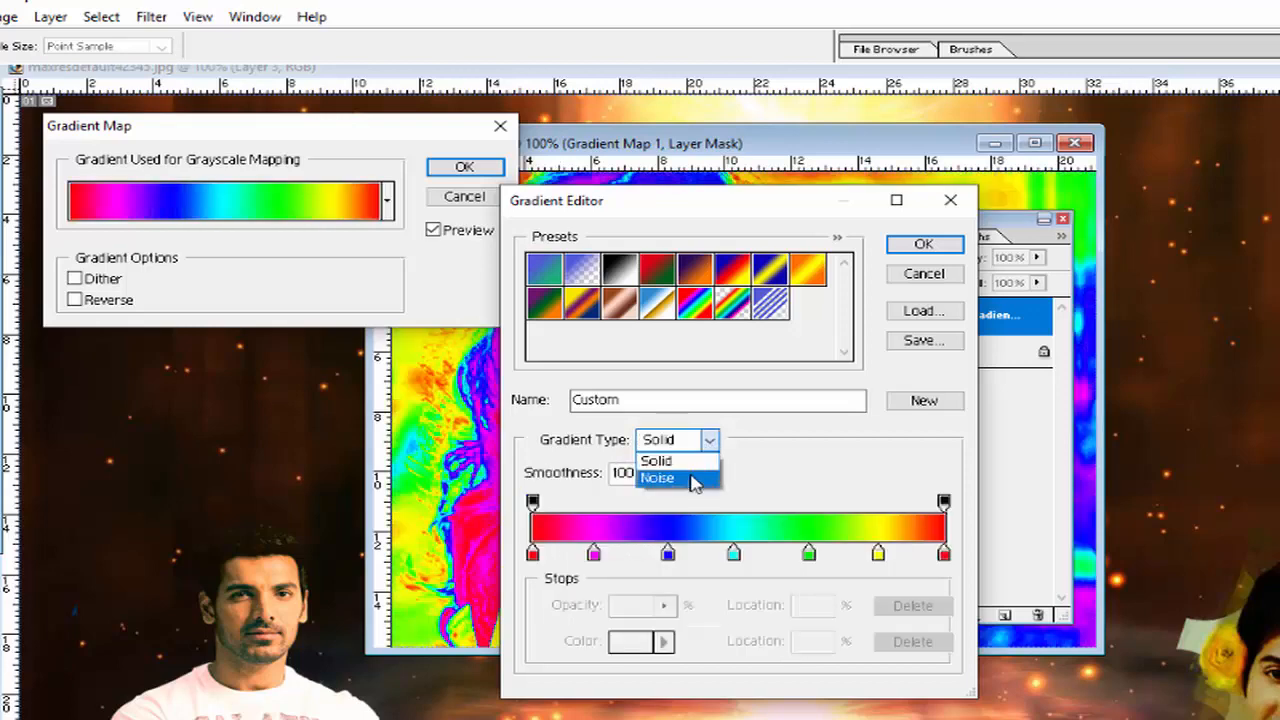
left_click(693, 479)
left_click(700, 441)
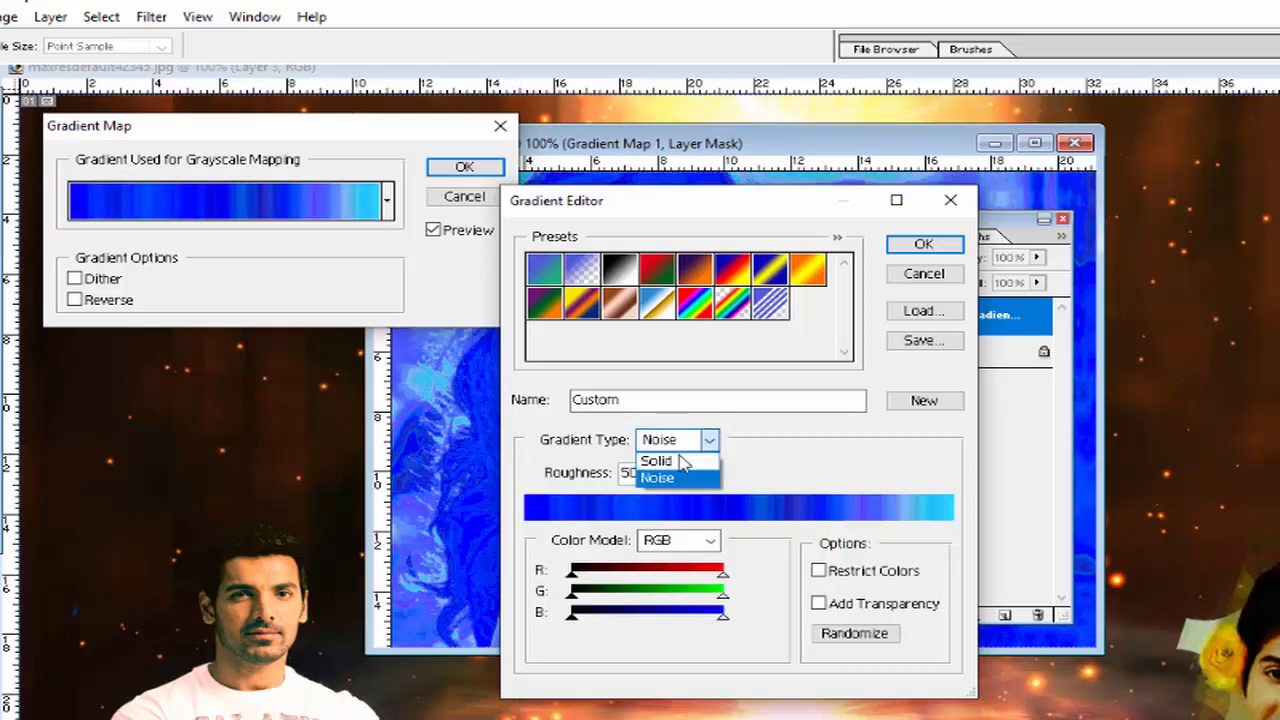
left_click(680, 457)
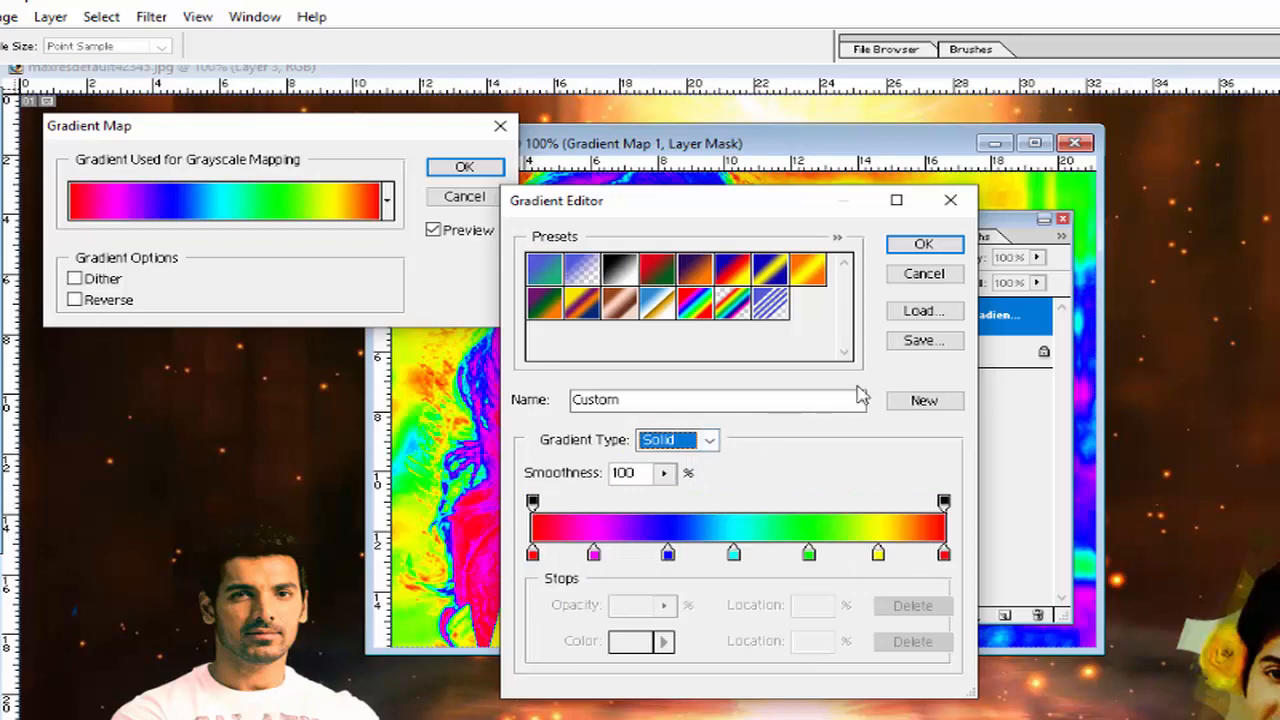
left_click(924, 245)
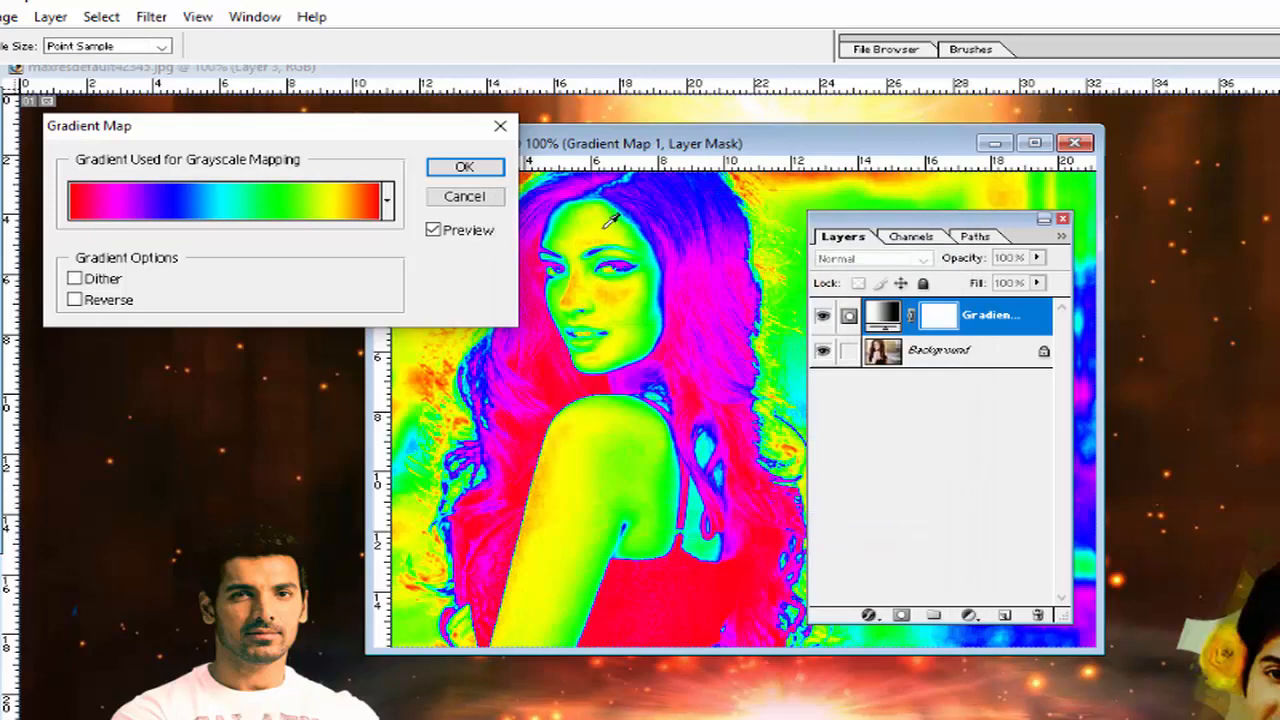
left_click(466, 170)
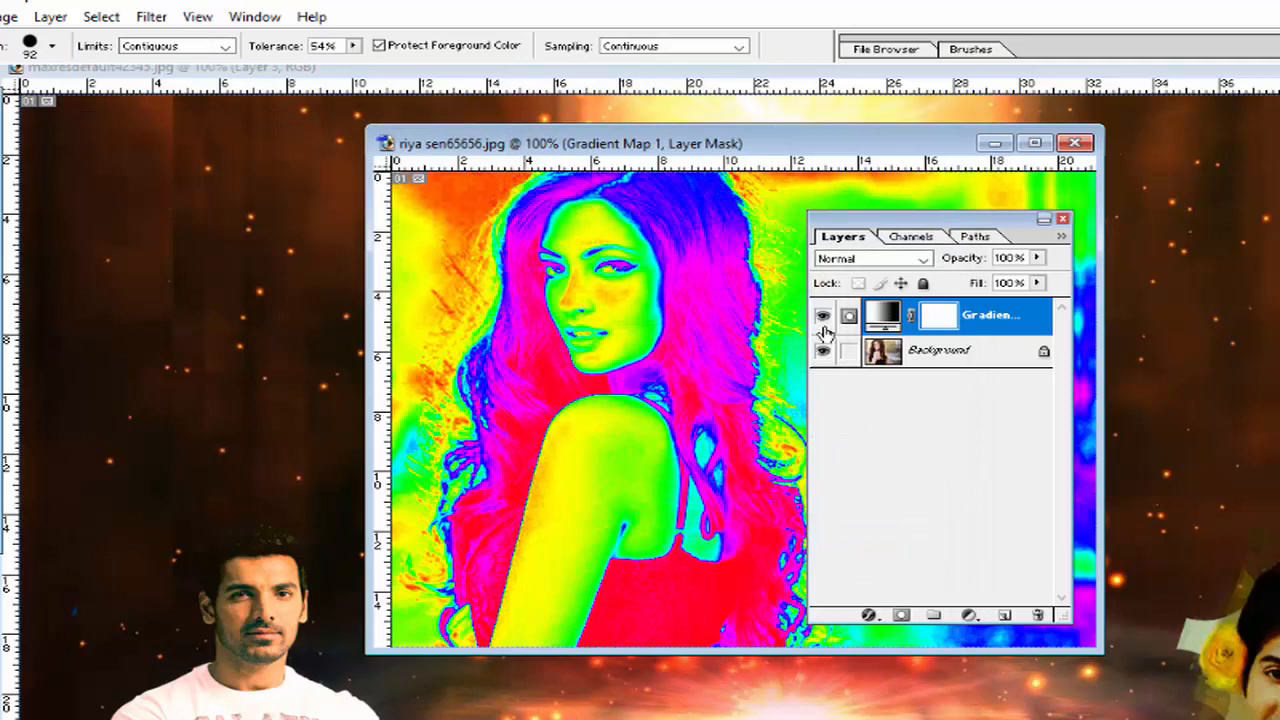
Step: Change the gradient map layer's content to a Color Balance adjustment
left_click(50, 17)
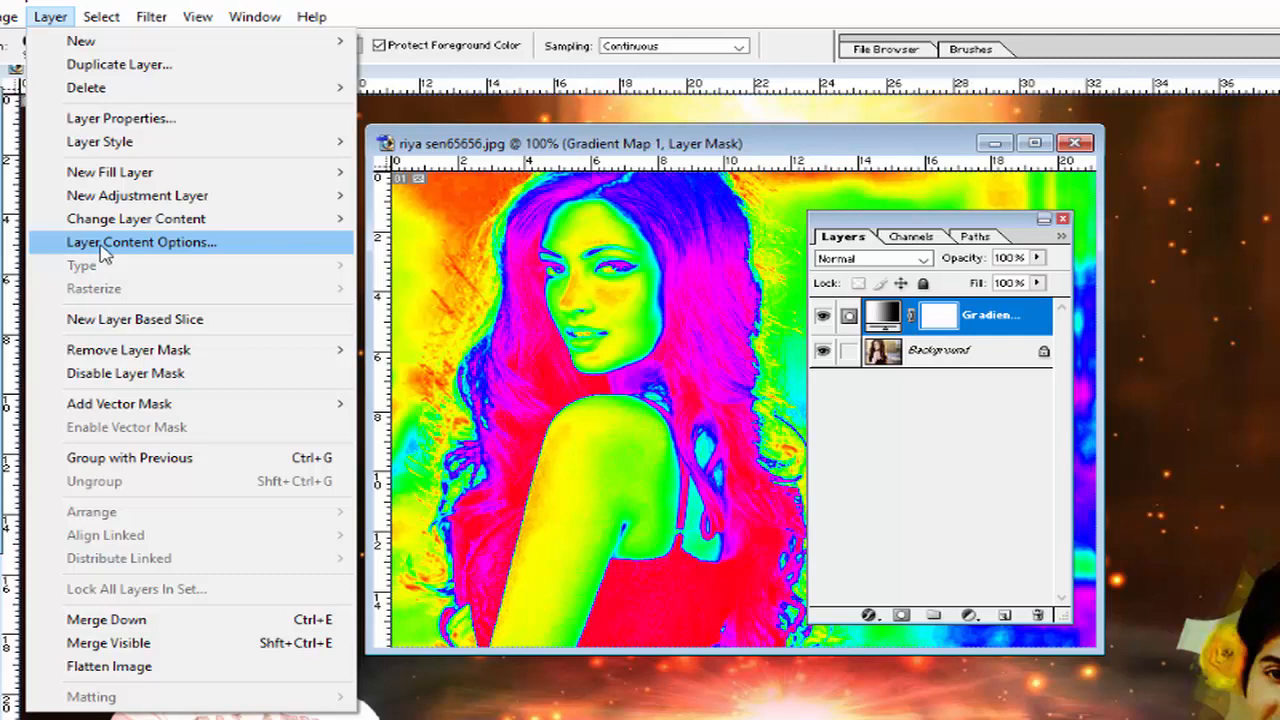
mouse_move(150, 220)
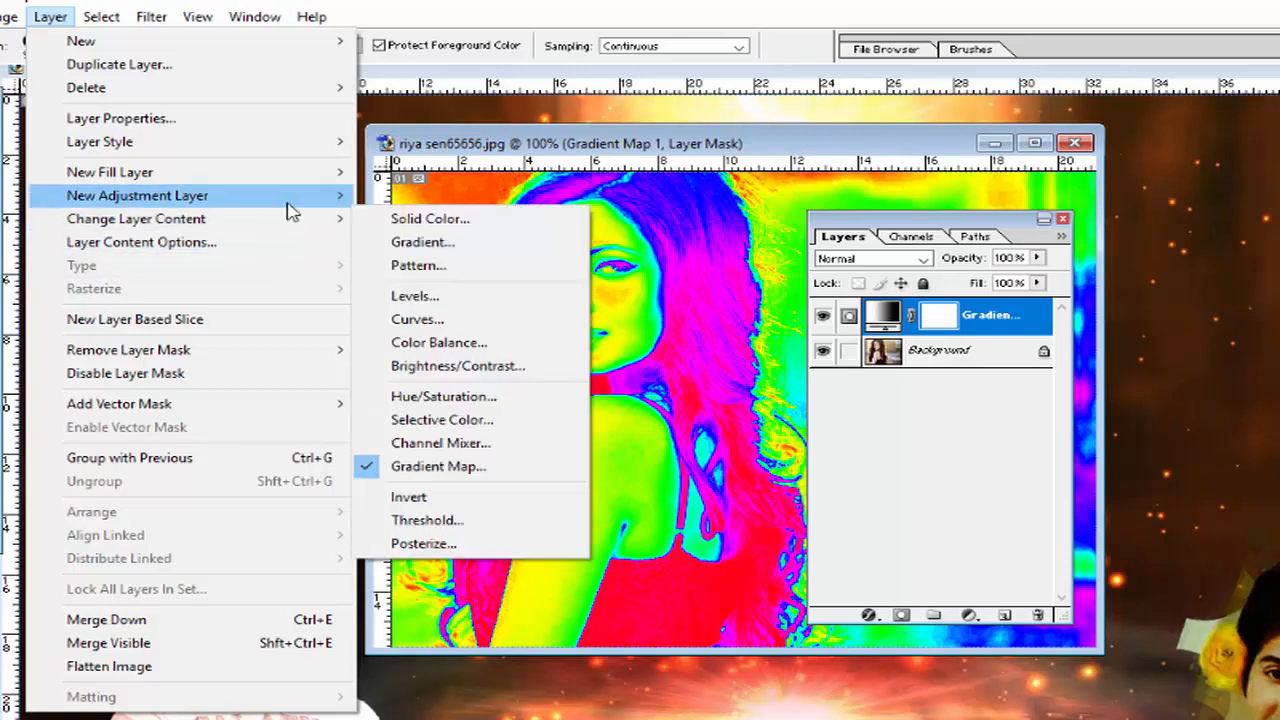
mouse_move(284, 229)
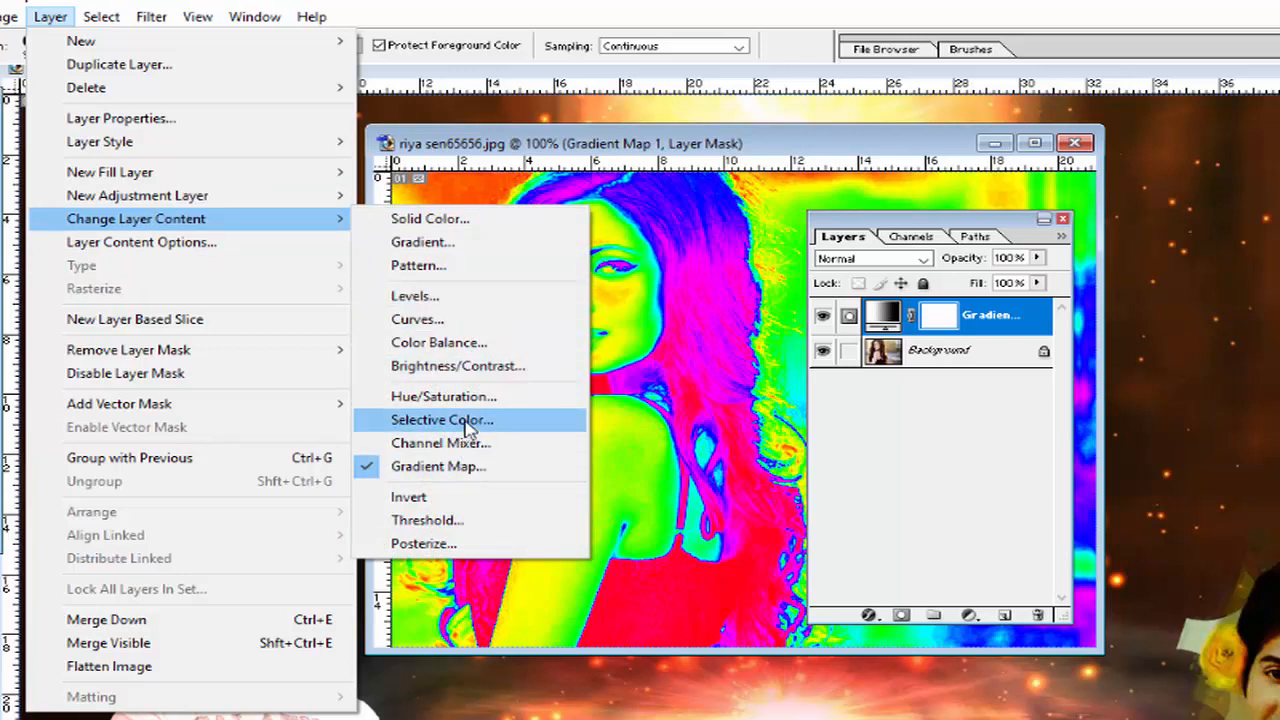
left_click(471, 344)
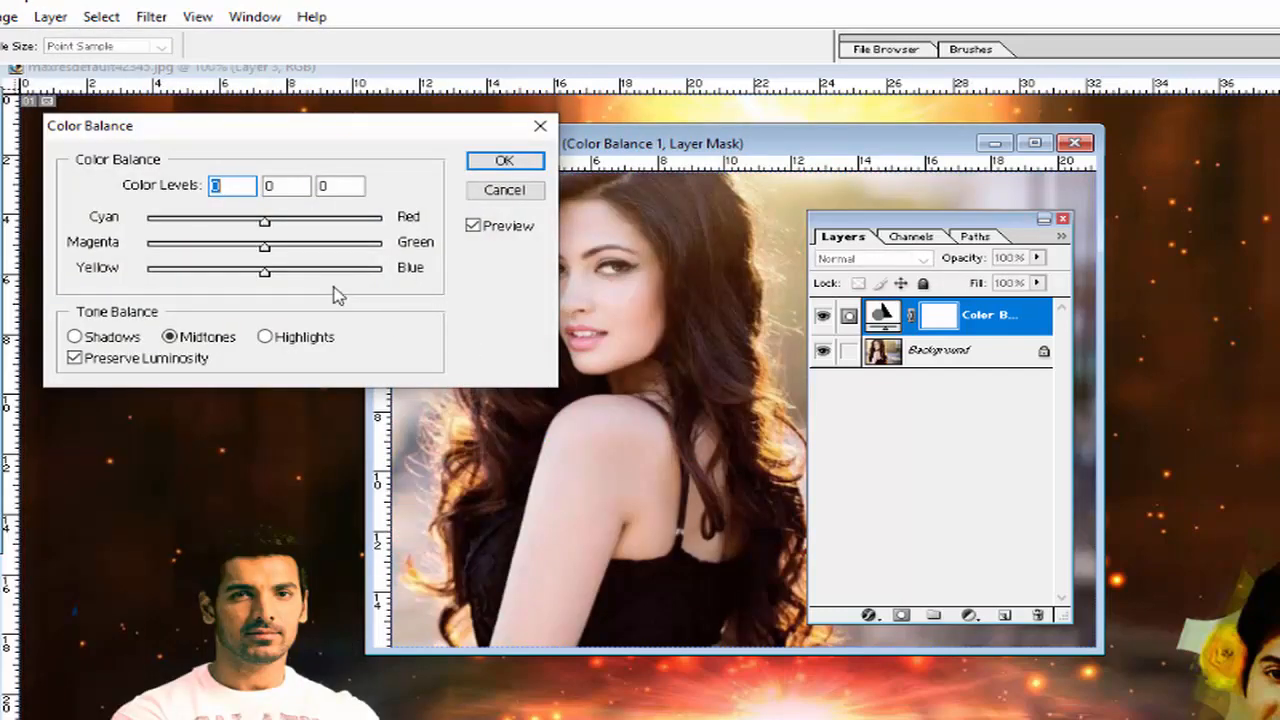
Step: Shift the portrait's midtone colour balance towards cyan, magenta and yellow, and apply it
left_click_drag(268, 224, 316, 230)
left_click(337, 224)
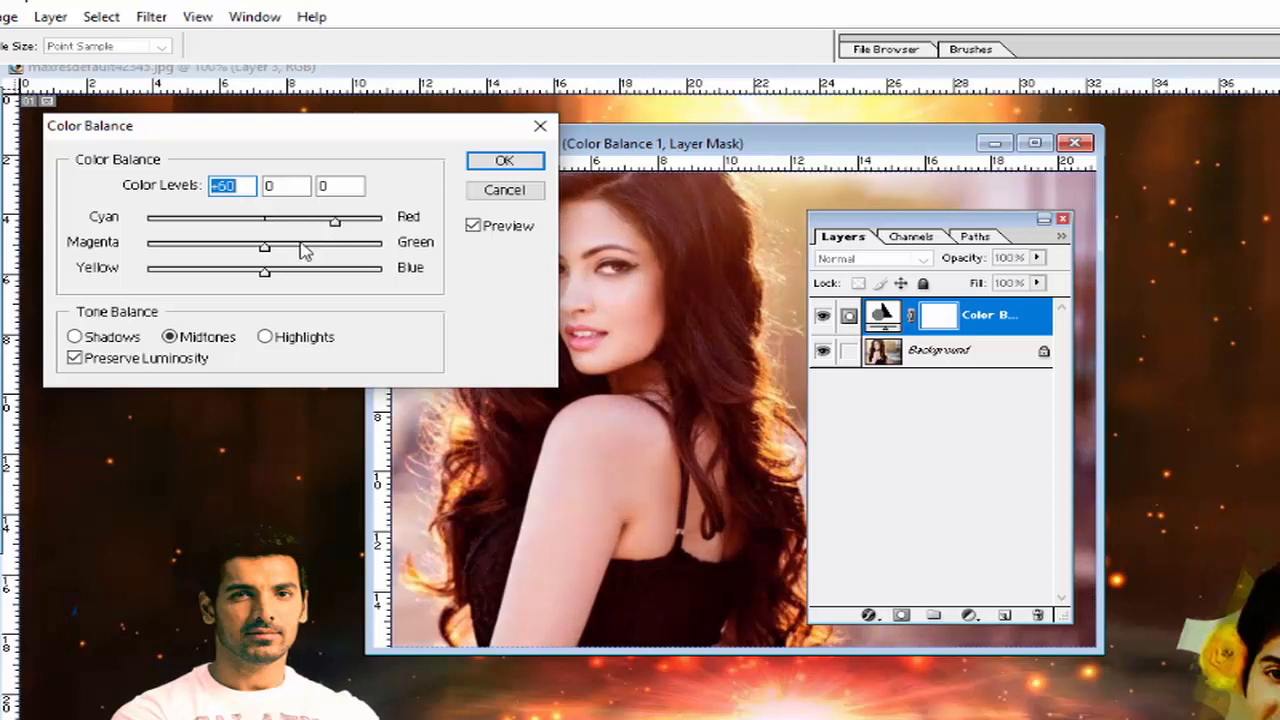
left_click(305, 250)
left_click_drag(318, 228, 234, 274)
left_click(505, 162)
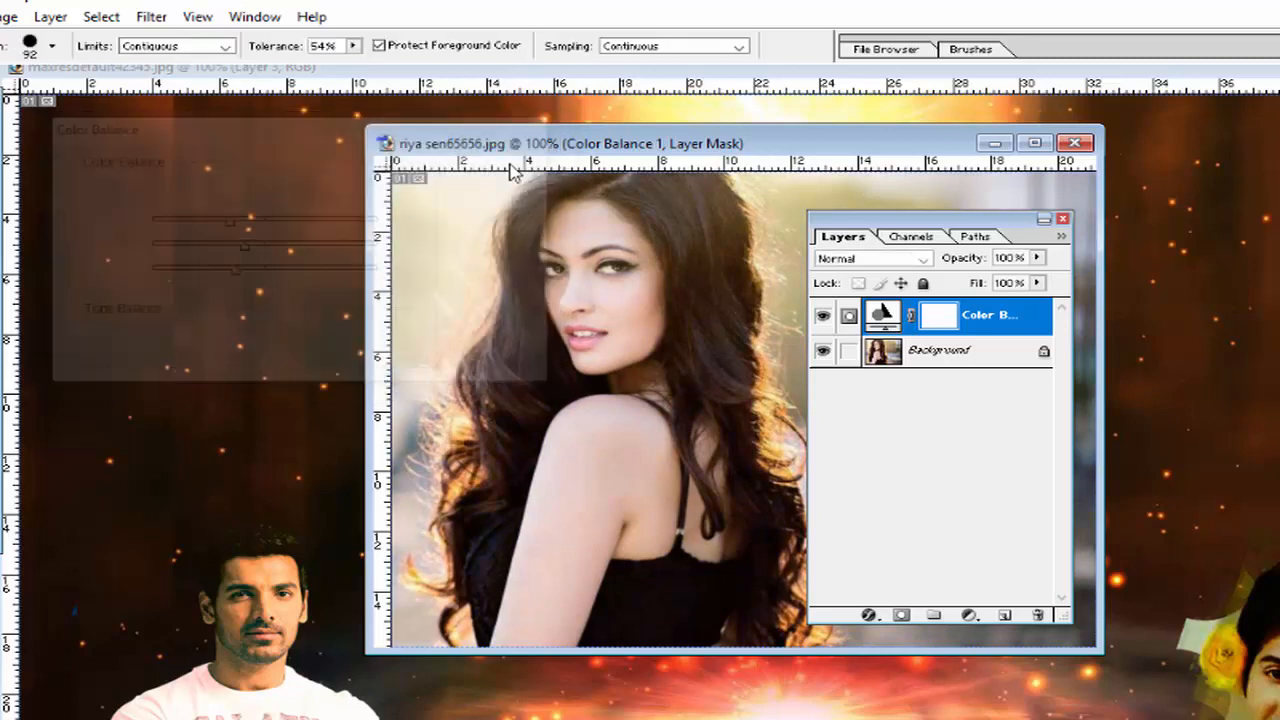
Step: Move the Layers palette further over the portrait and view the adjustment layer's full name
left_click_drag(888, 222, 816, 232)
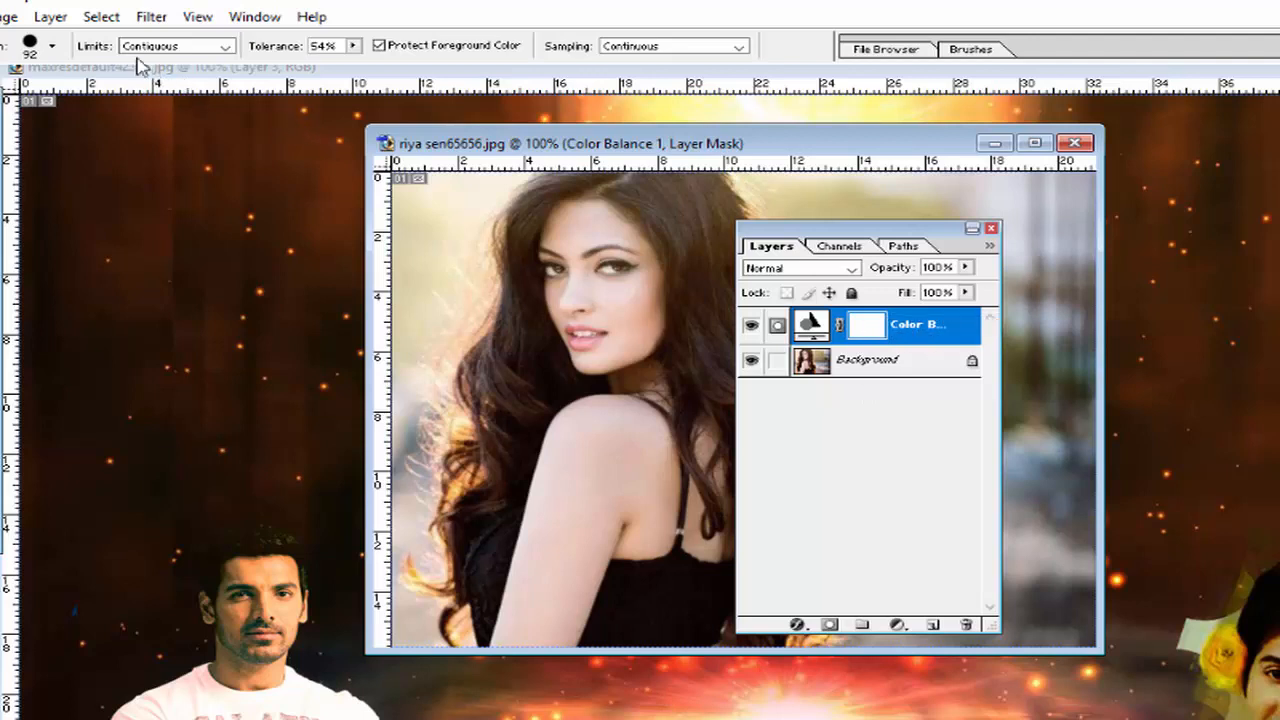
double_click(893, 330)
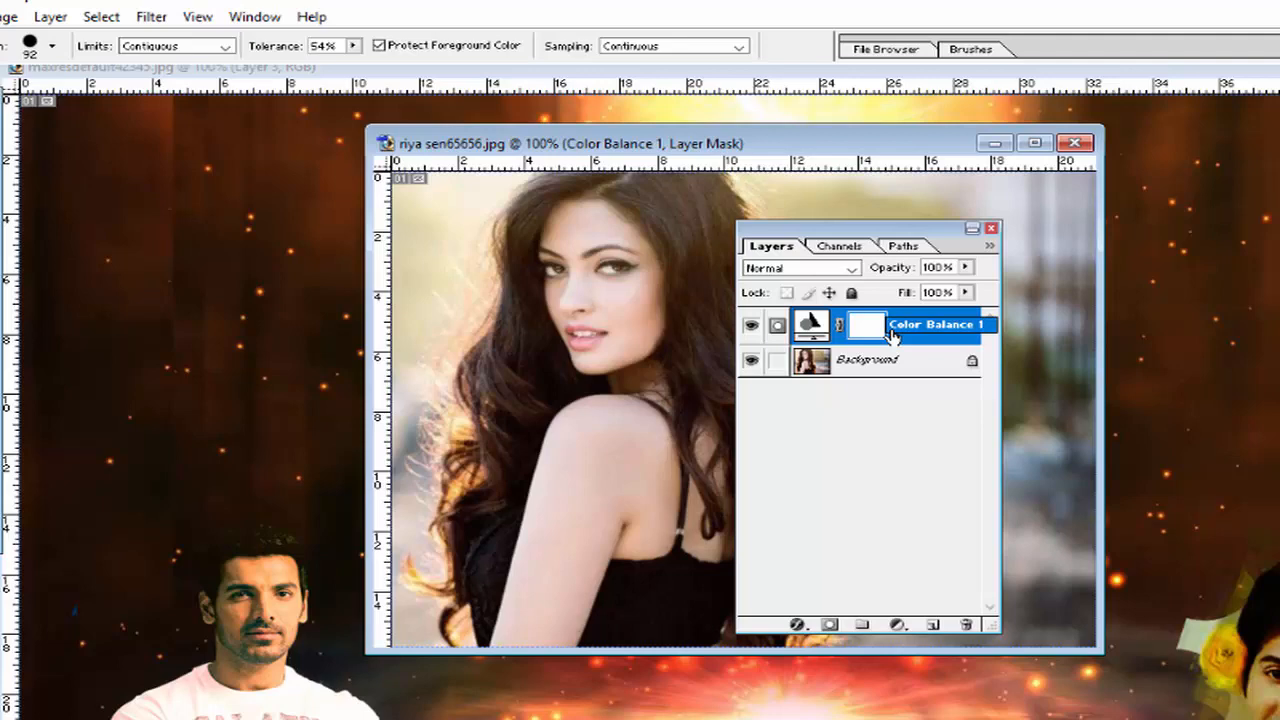
key("Return")
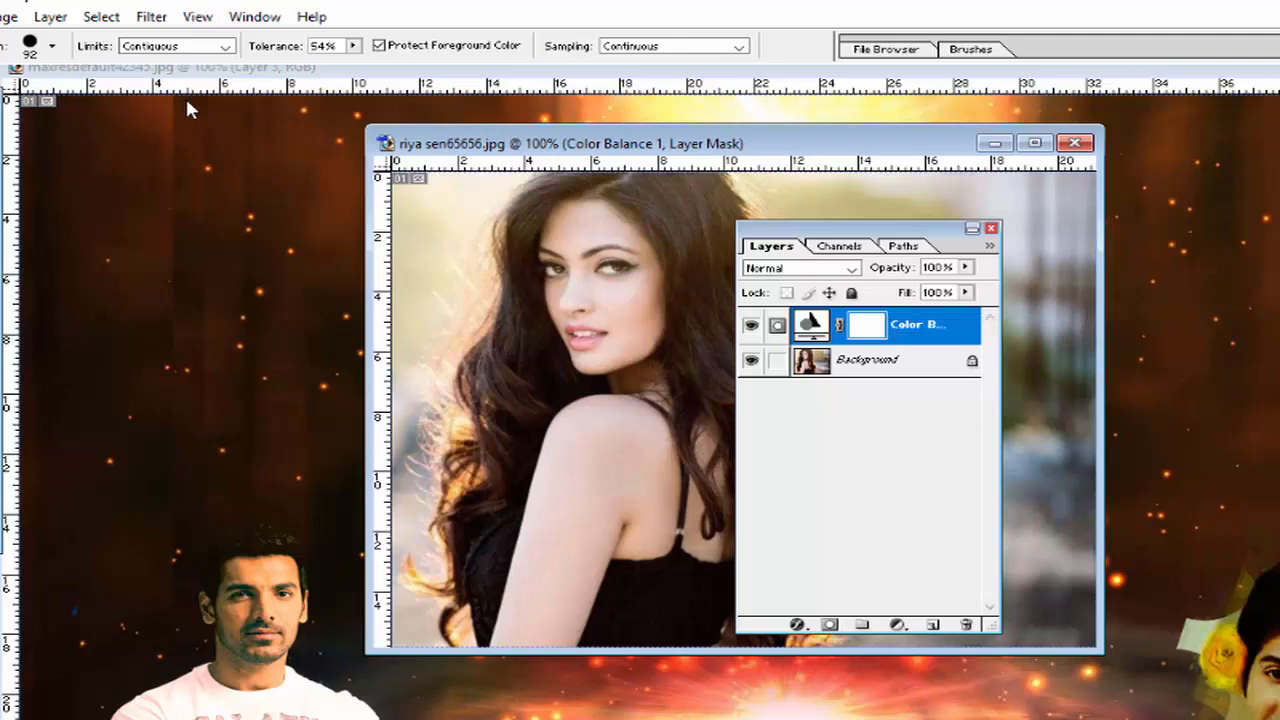
Step: Edit the Color Balance adjustment layer's midtones to colour levels +17, +33 and +24 and apply the change
left_click(50, 17)
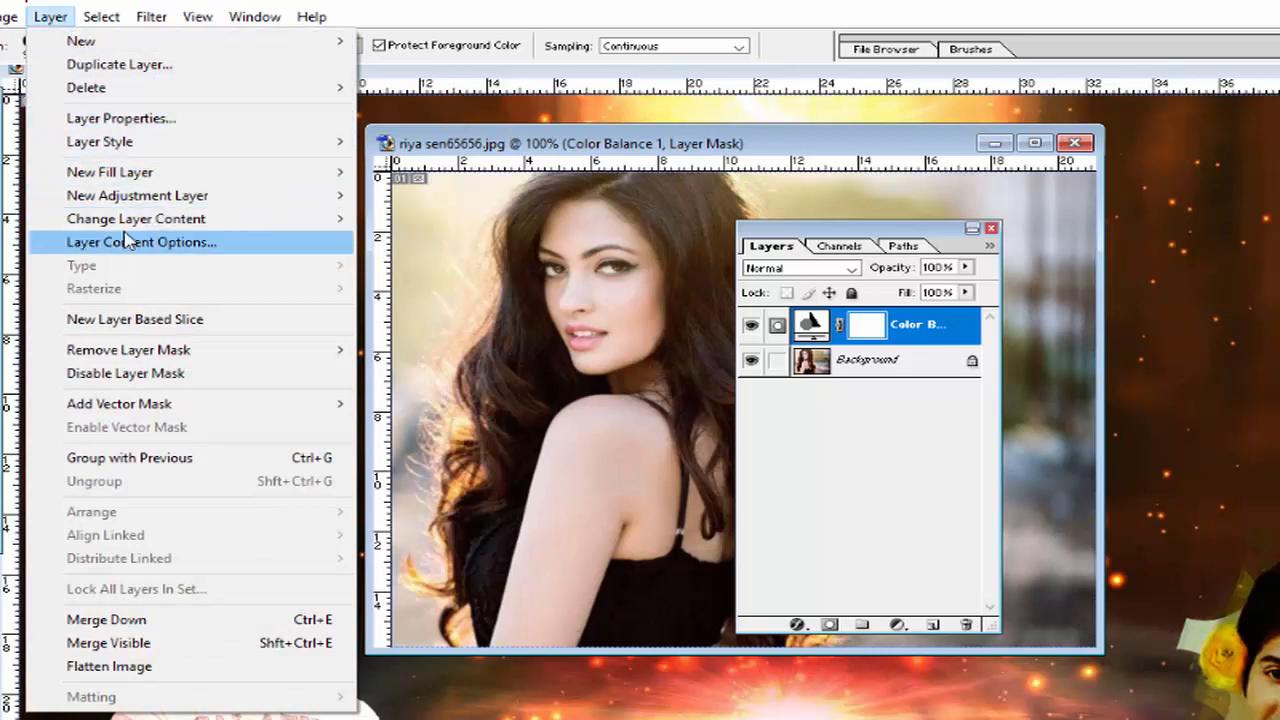
mouse_move(131, 226)
left_click(222, 257)
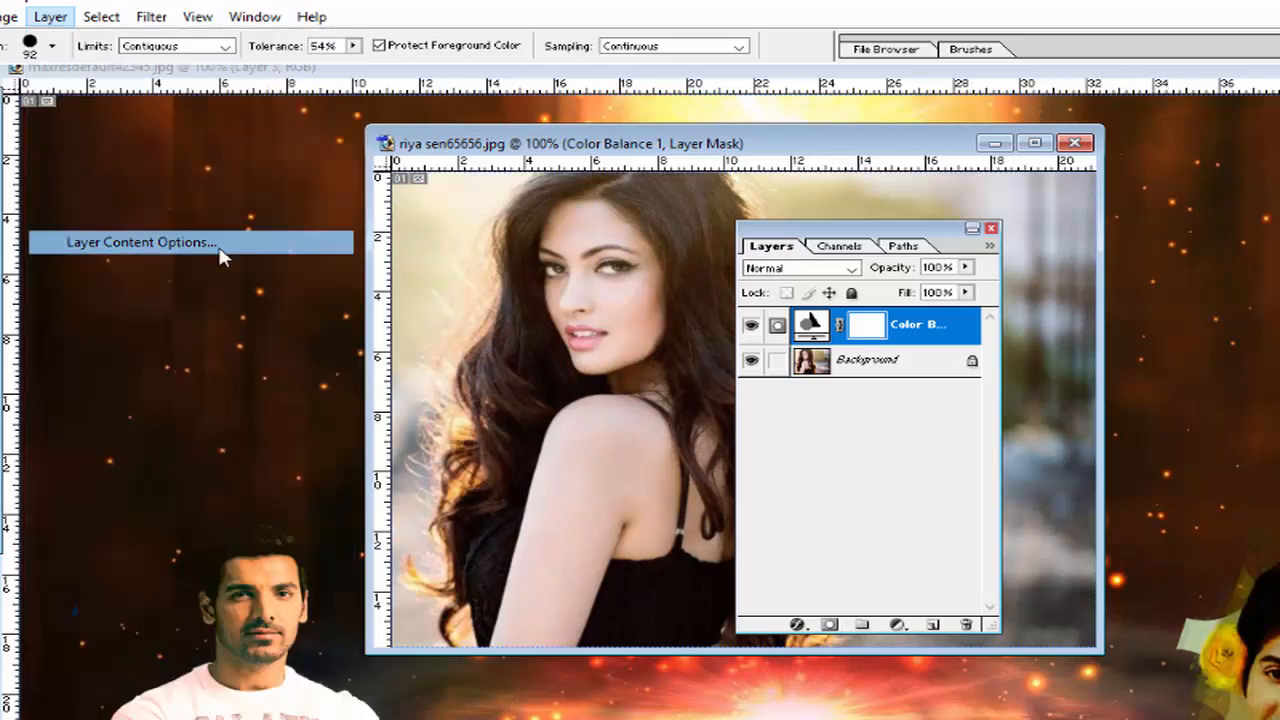
left_click_drag(228, 247, 292, 274)
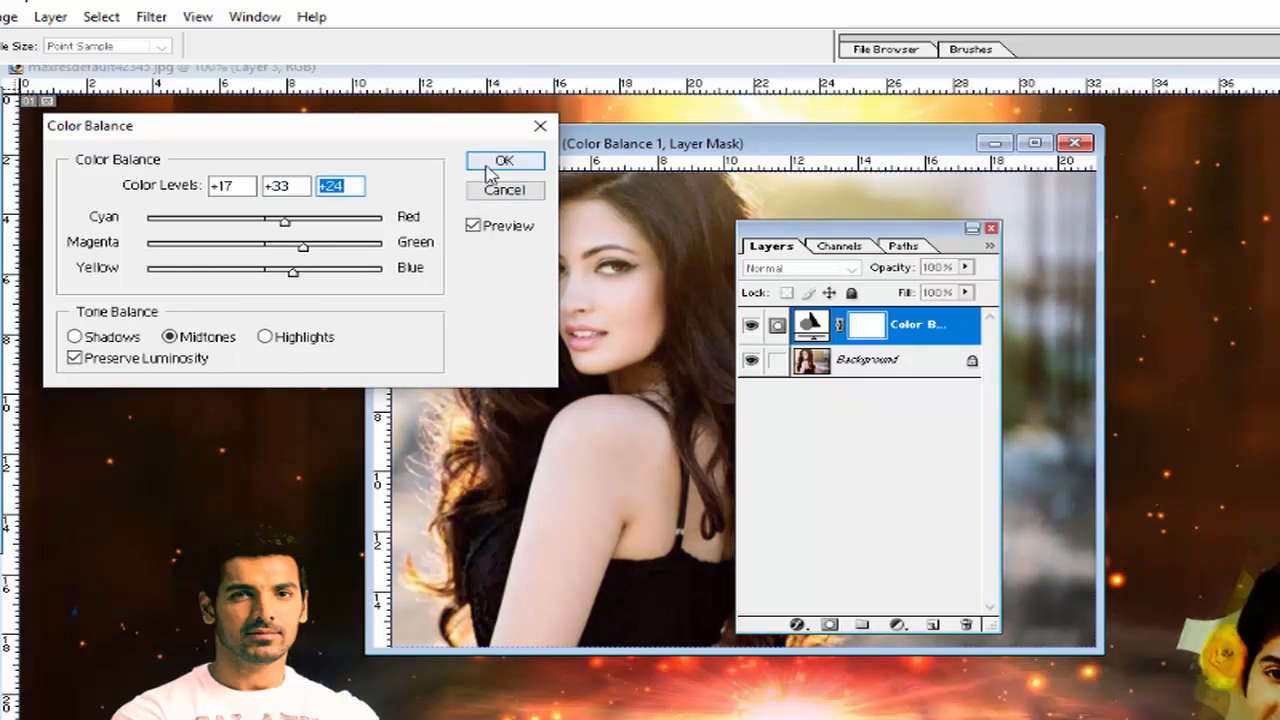
left_click(500, 161)
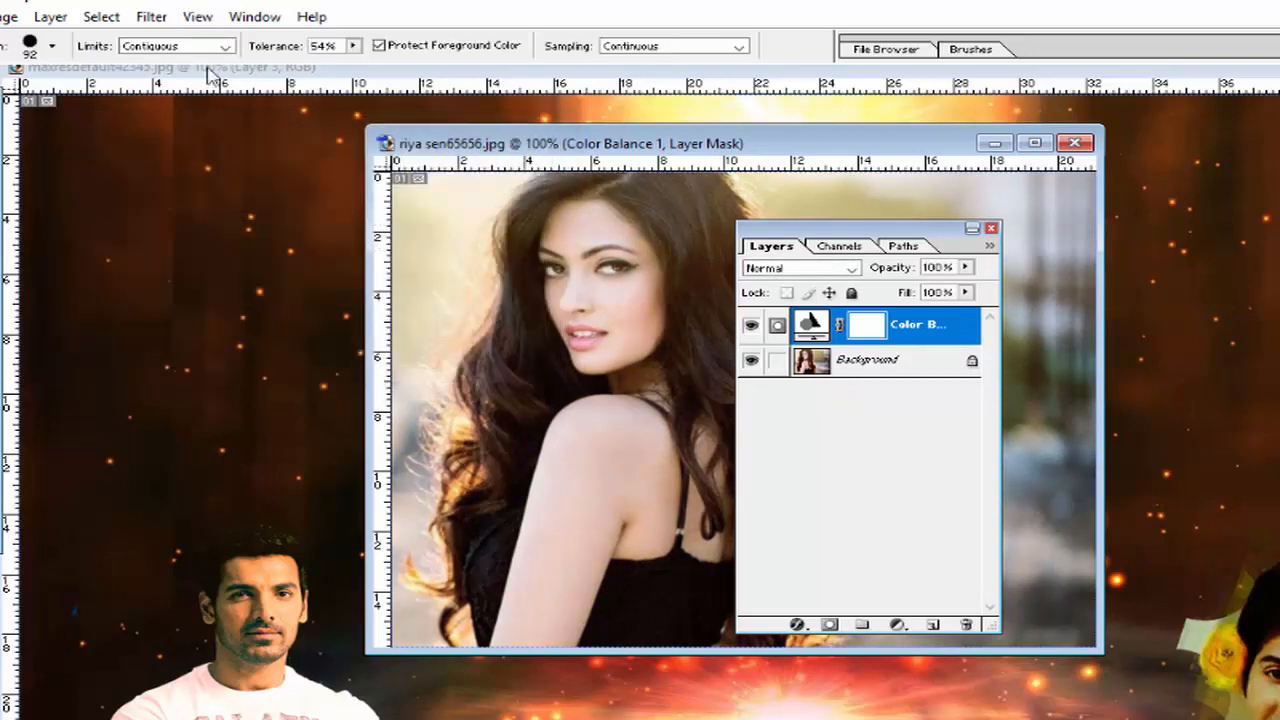
Step: Flatten the portrait image into a single Background layer and move the Layers palette off the subject
left_click(50, 17)
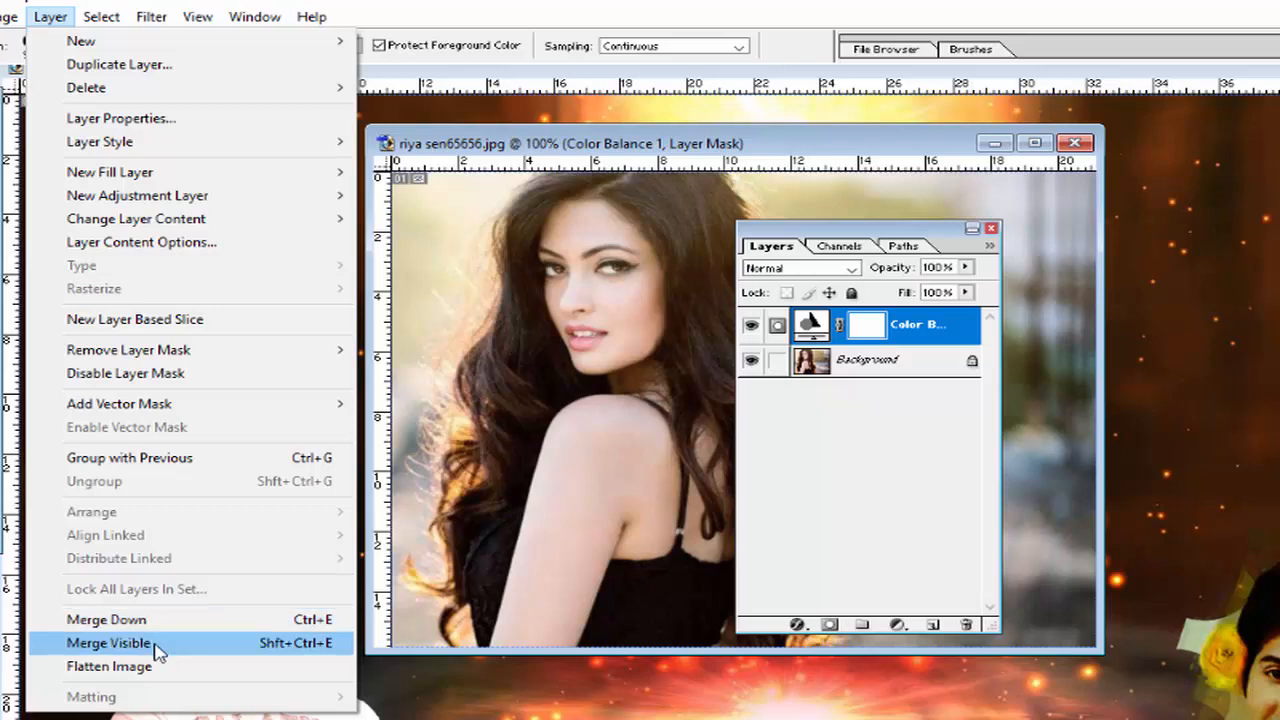
left_click(158, 676)
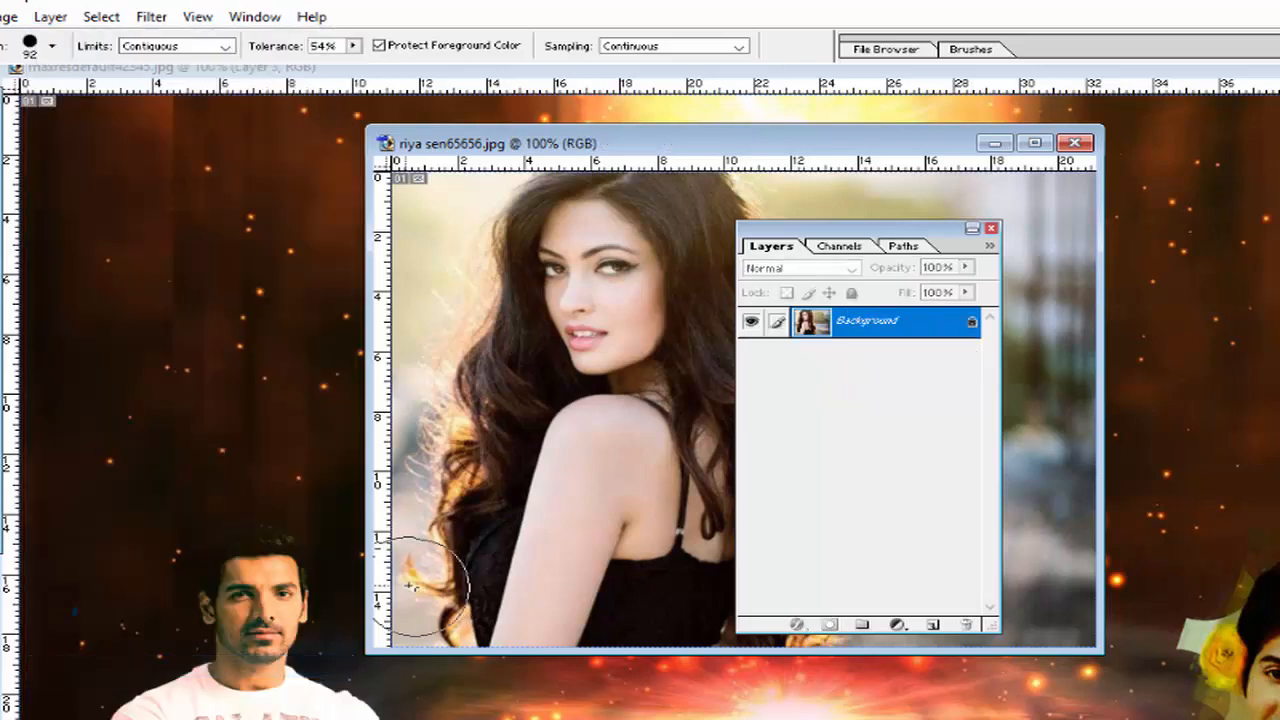
left_click_drag(827, 233, 1015, 262)
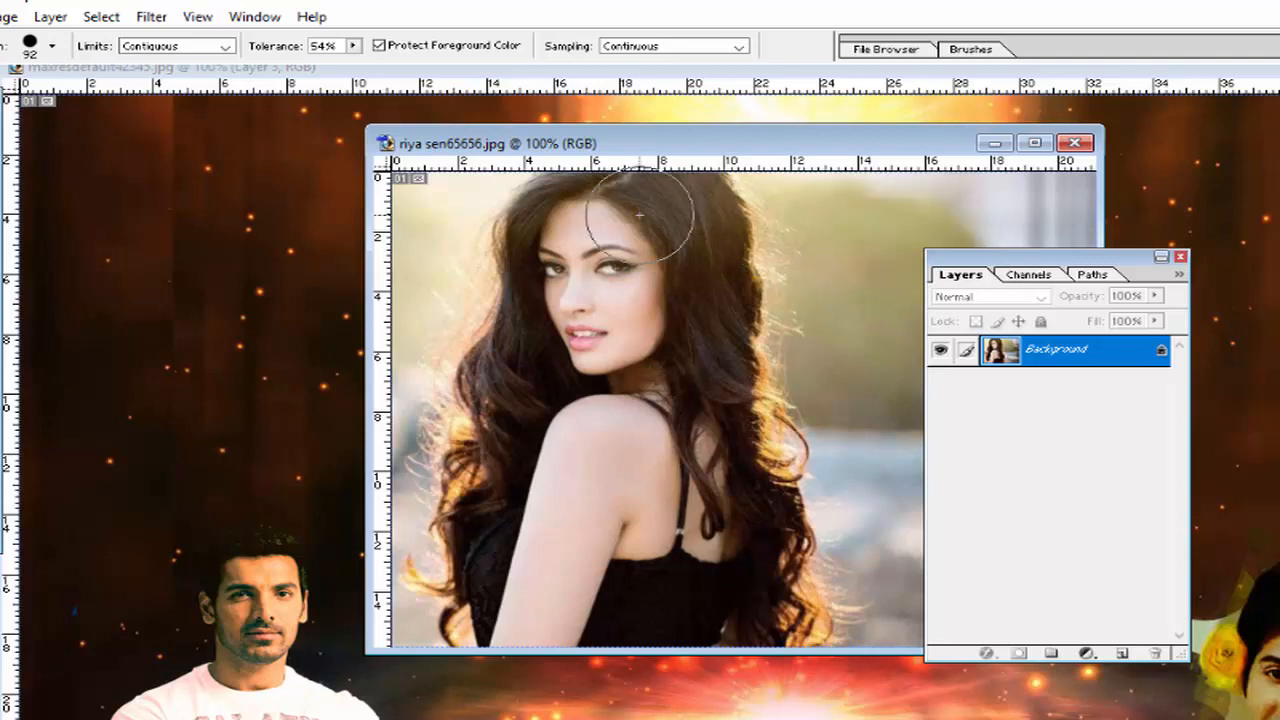
Step: Copy the entire flattened portrait and paste it as a new layer into the fiery background composition
key("ctrl+a")
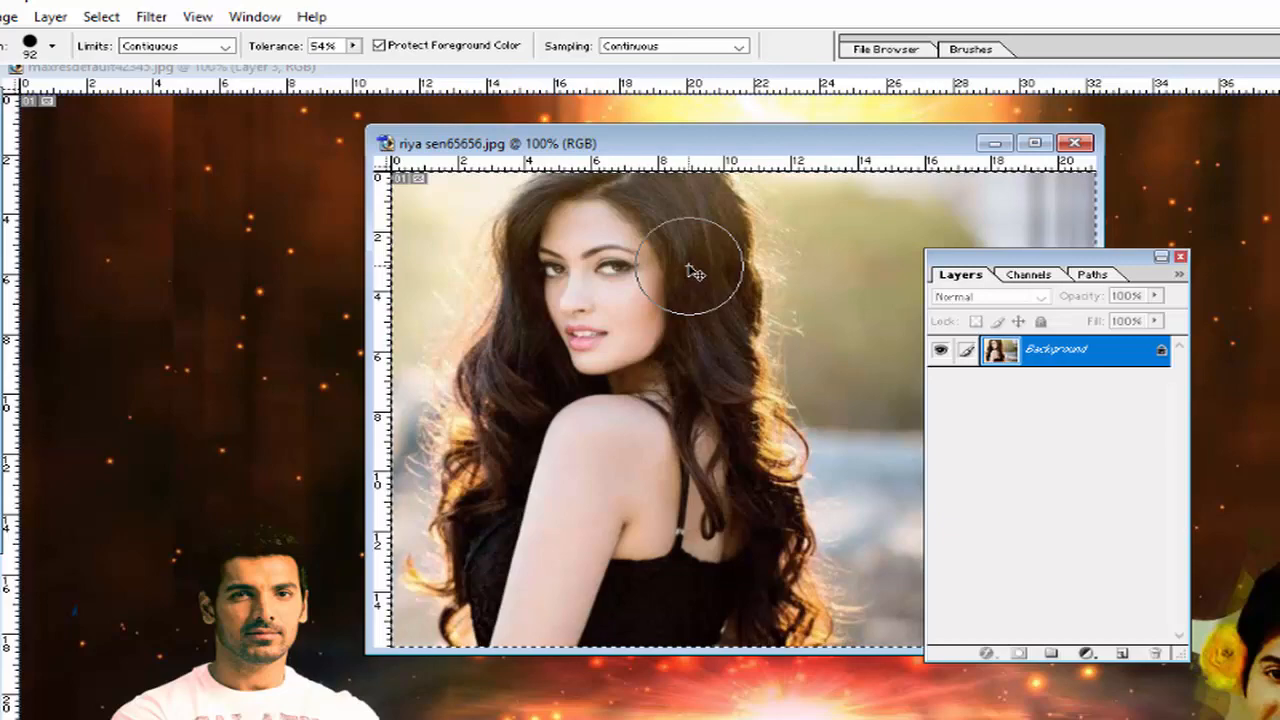
left_click(298, 316)
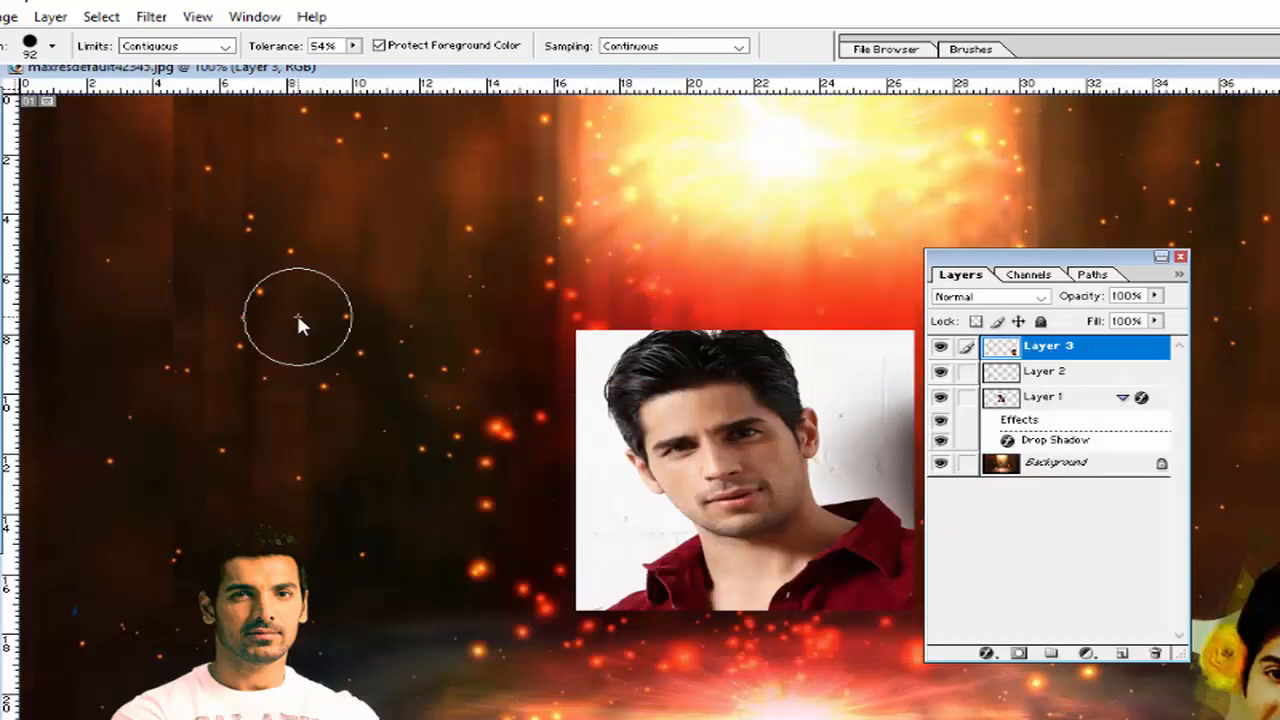
key("ctrl+v")
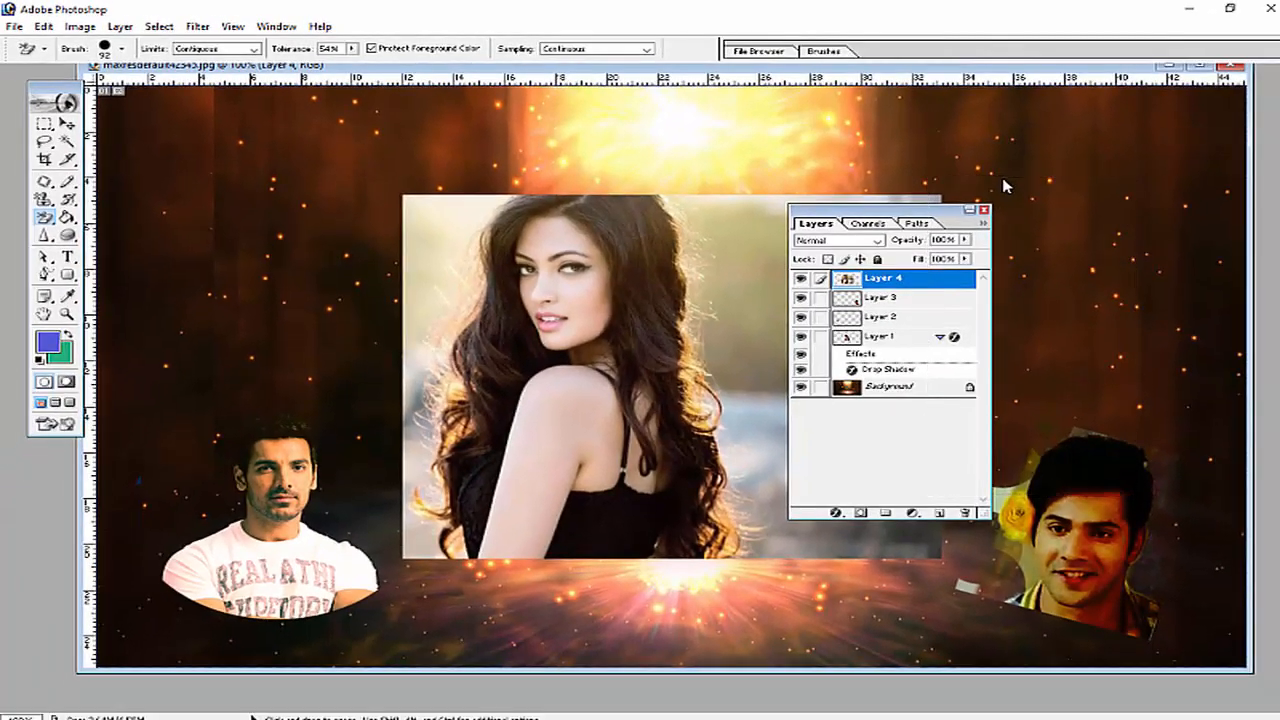
left_click_drag(863, 209, 1004, 182)
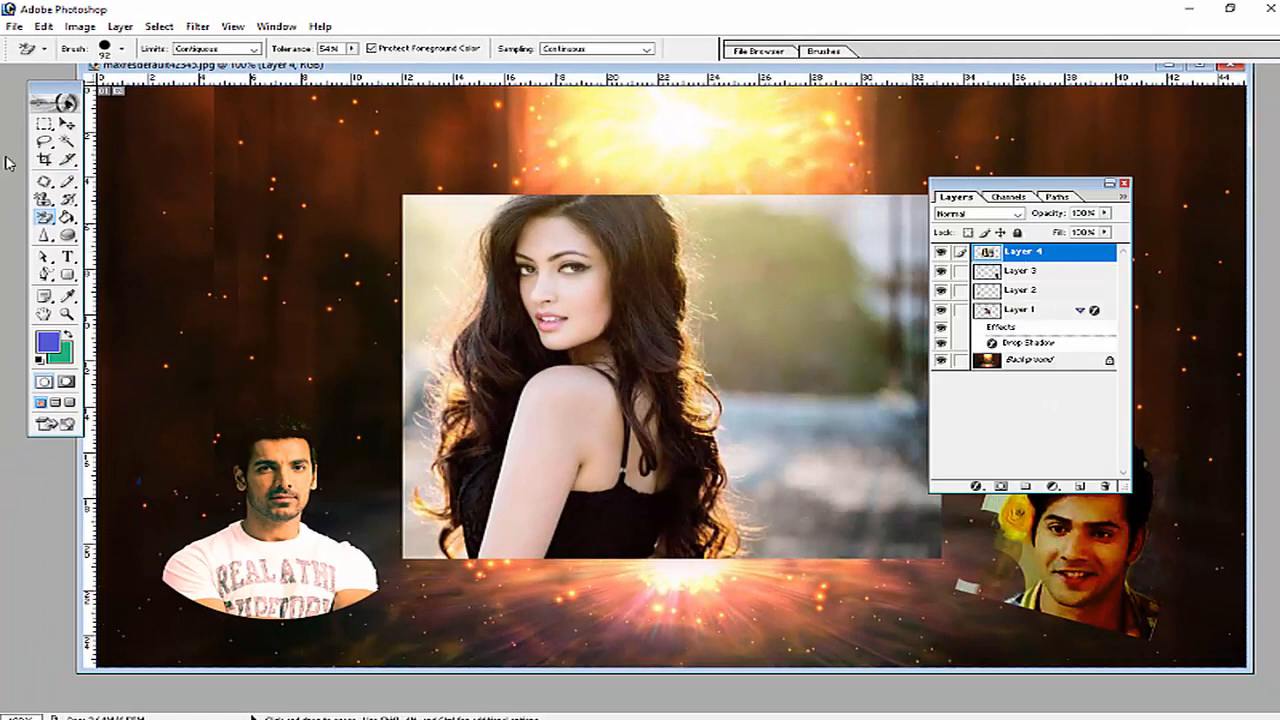
Step: Scale the pasted portrait to 45.7% width and 49.8% height and place it beside the man in the white T-shirt
left_click(67, 123)
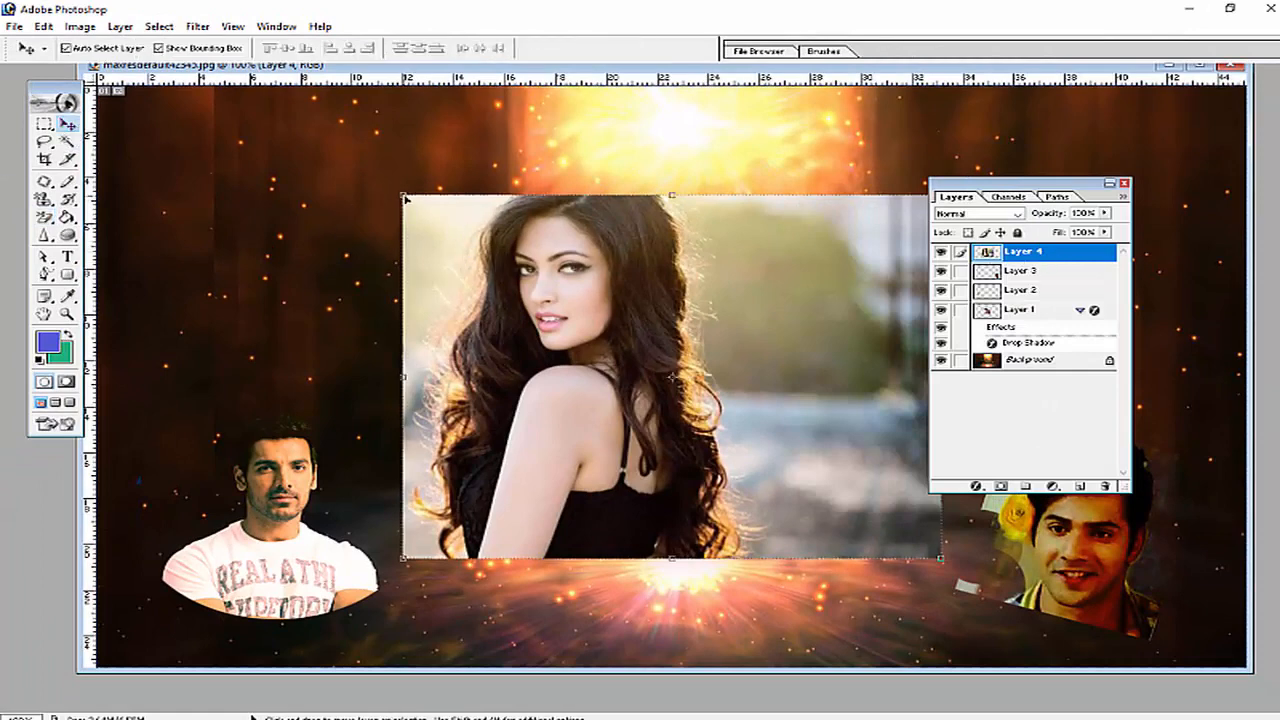
left_click_drag(399, 191, 695, 293)
left_click_drag(757, 403, 438, 499)
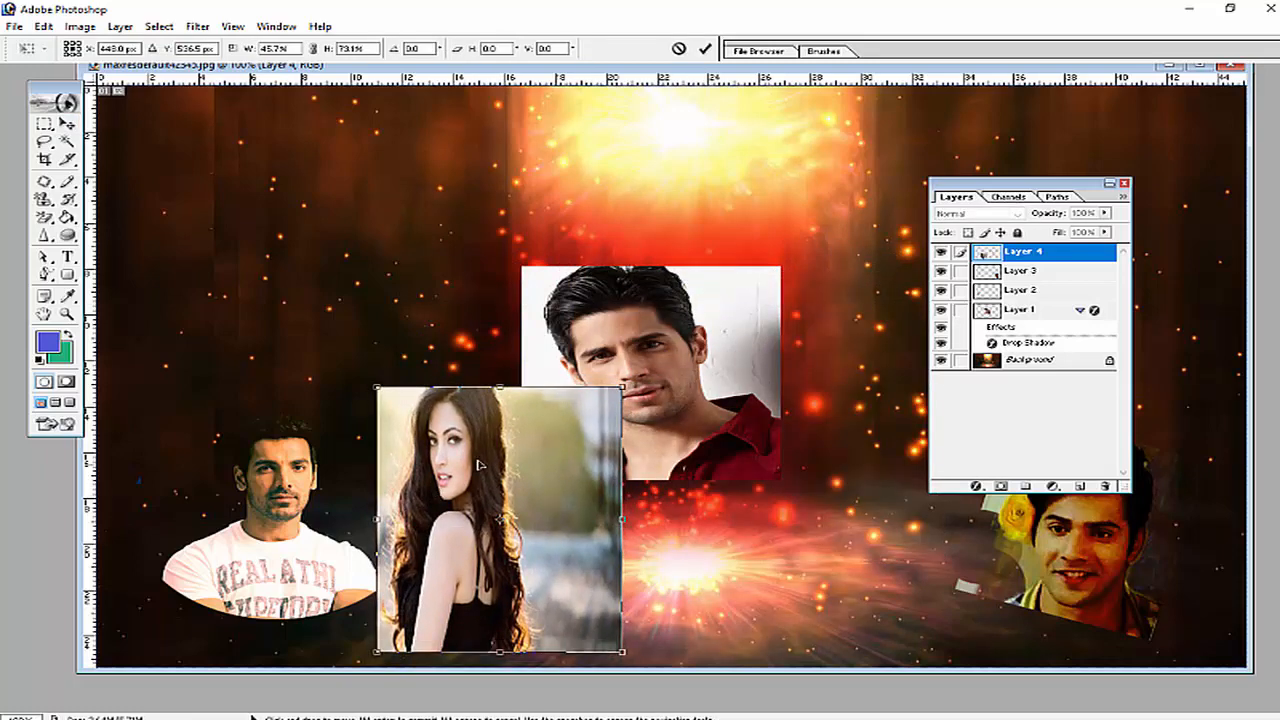
left_click_drag(495, 388, 494, 472)
left_click_drag(494, 524, 490, 495)
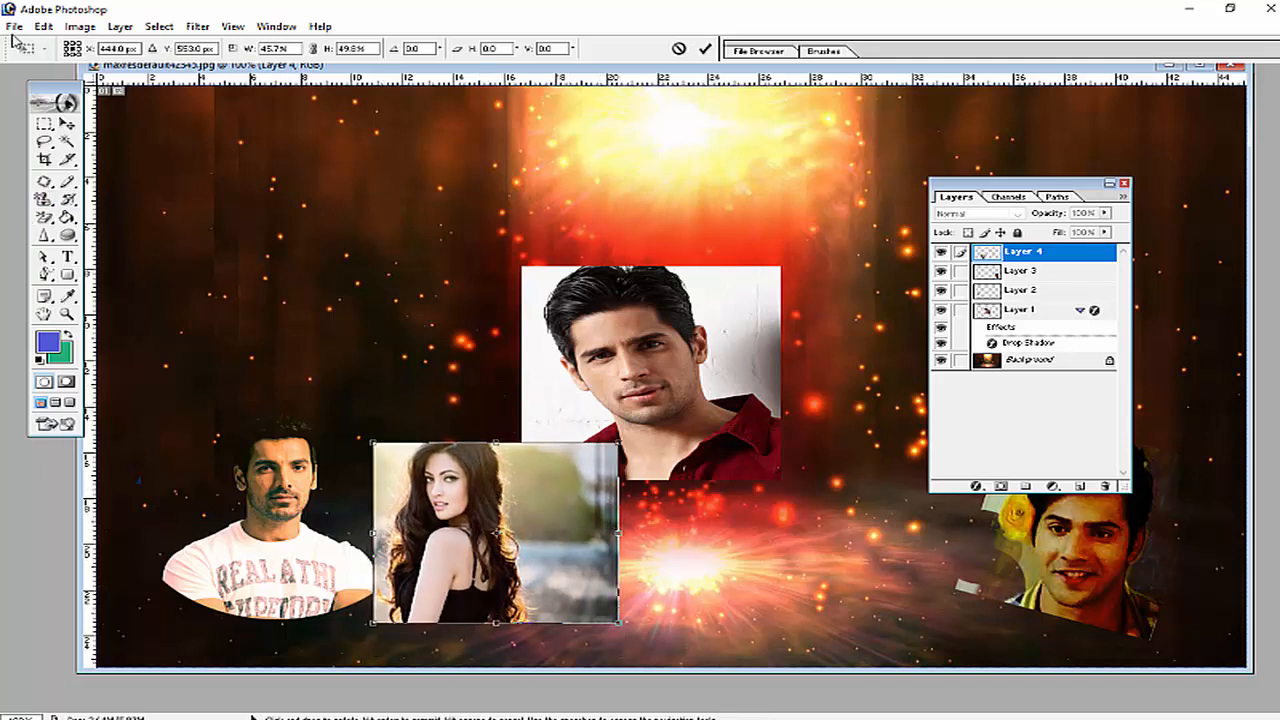
left_click(66, 123)
Step: Erase the backdrop around the woman on Layer 4 with the Background Eraser tool
left_click(562, 286)
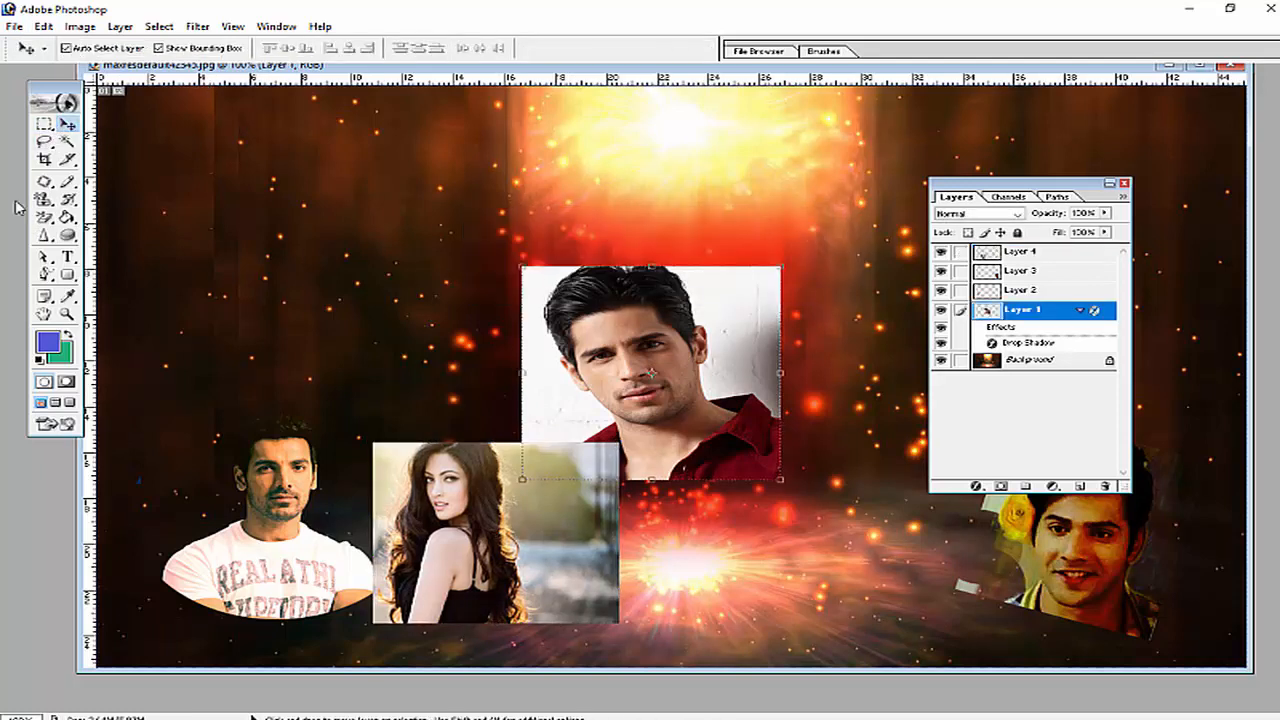
left_click(44, 217)
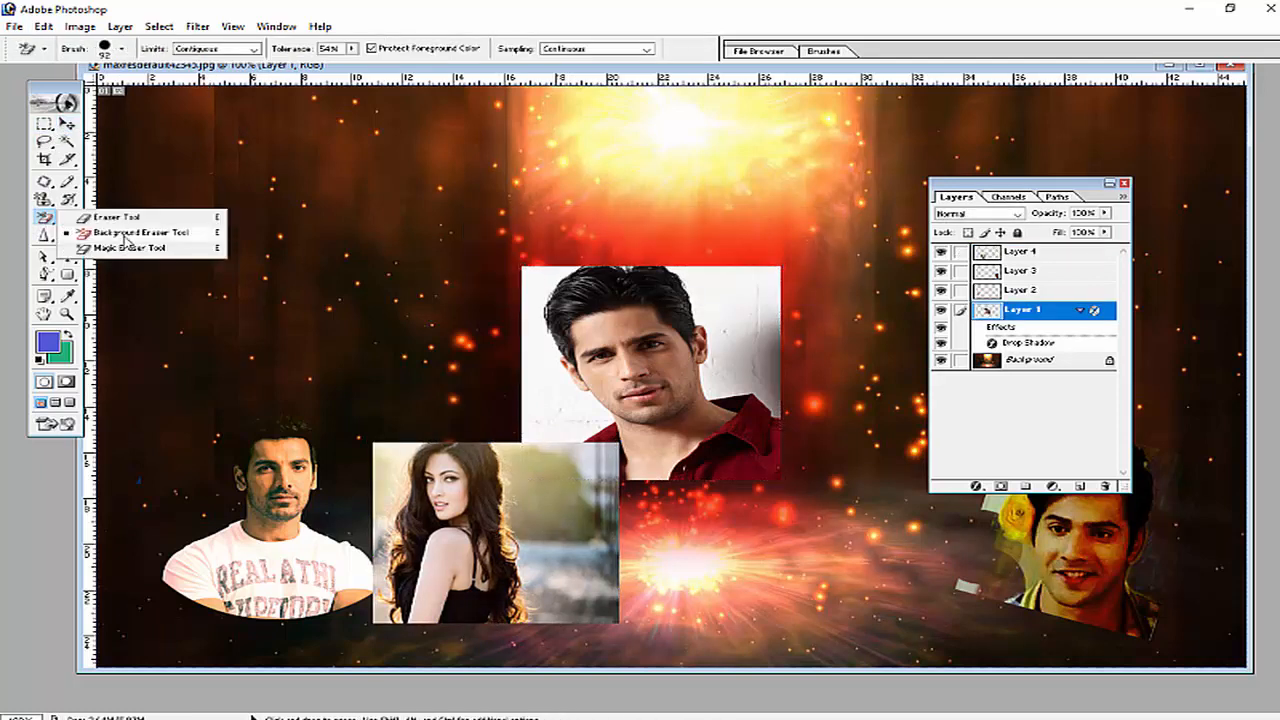
left_click(125, 236)
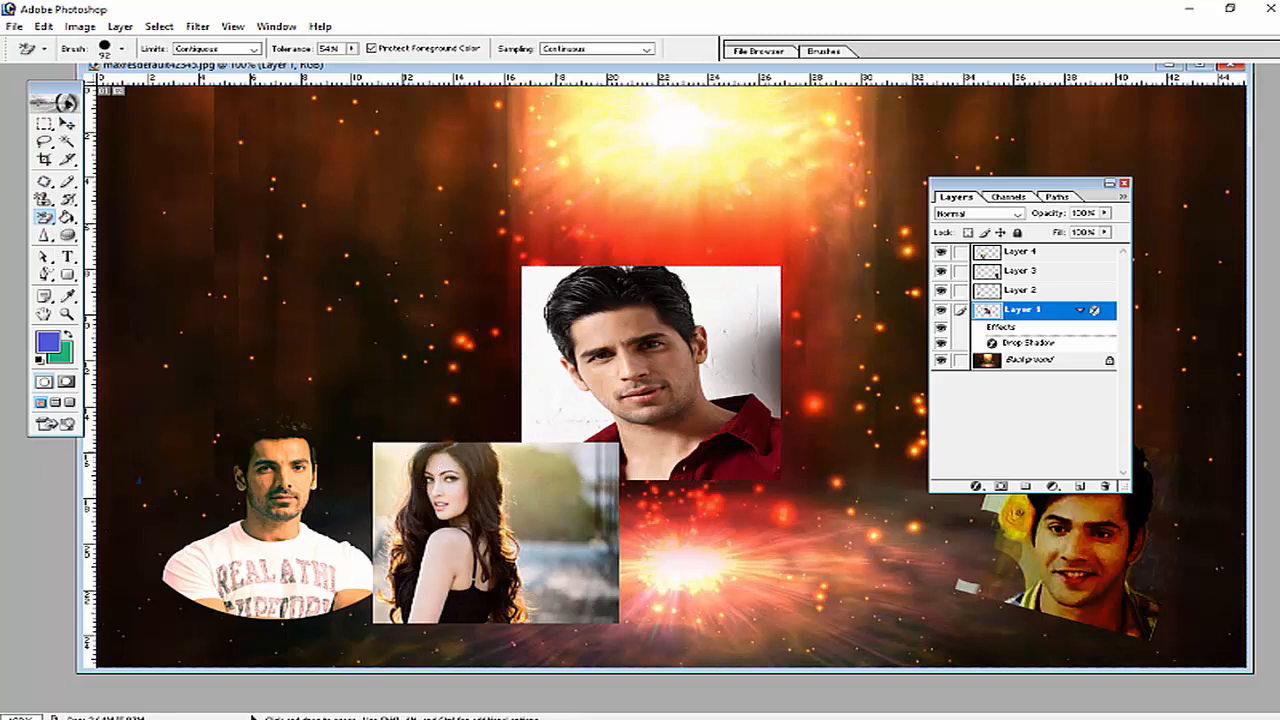
left_click(1018, 258)
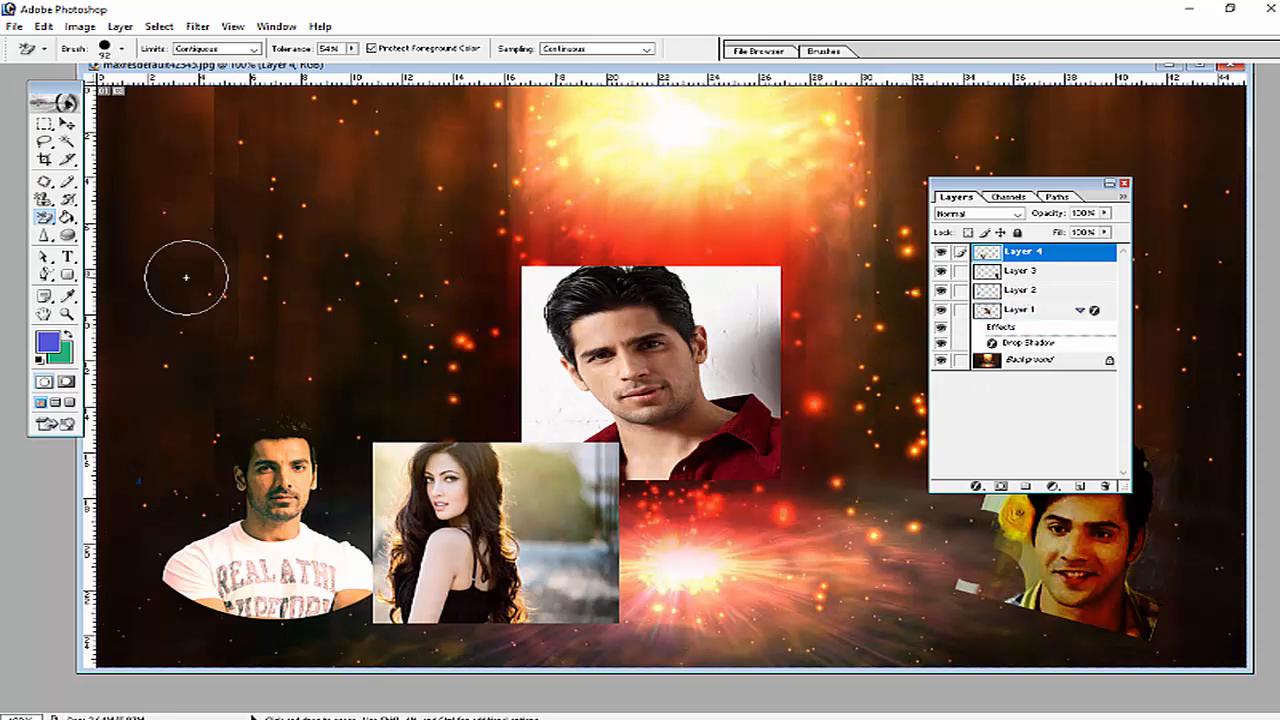
left_click(48, 222)
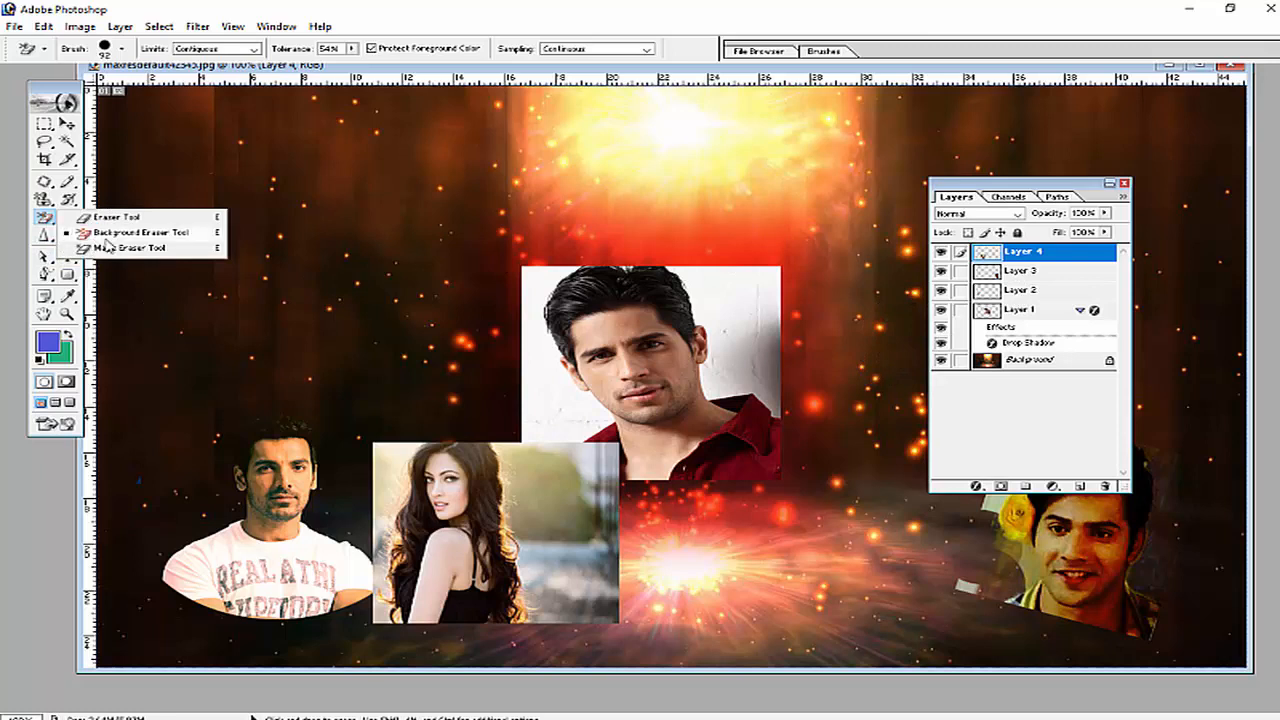
left_click(104, 238)
left_click(1012, 277)
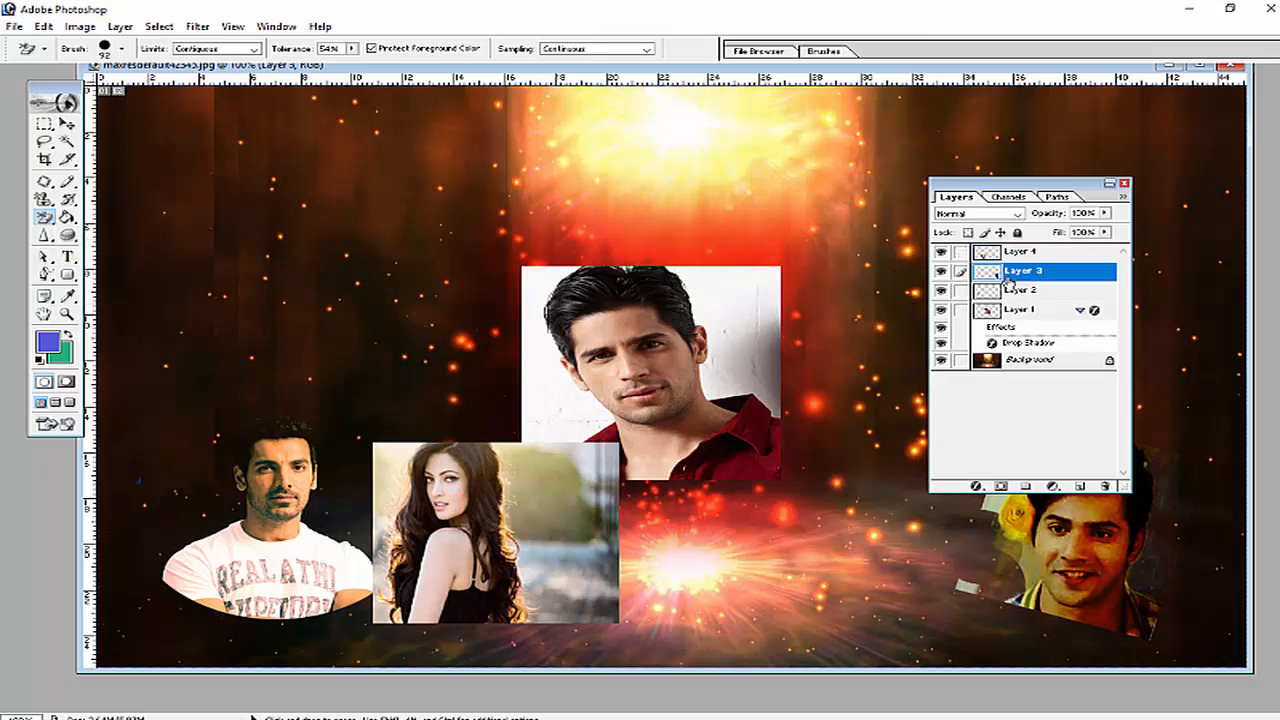
left_click(1008, 259)
left_click(1008, 265)
left_click(1008, 260)
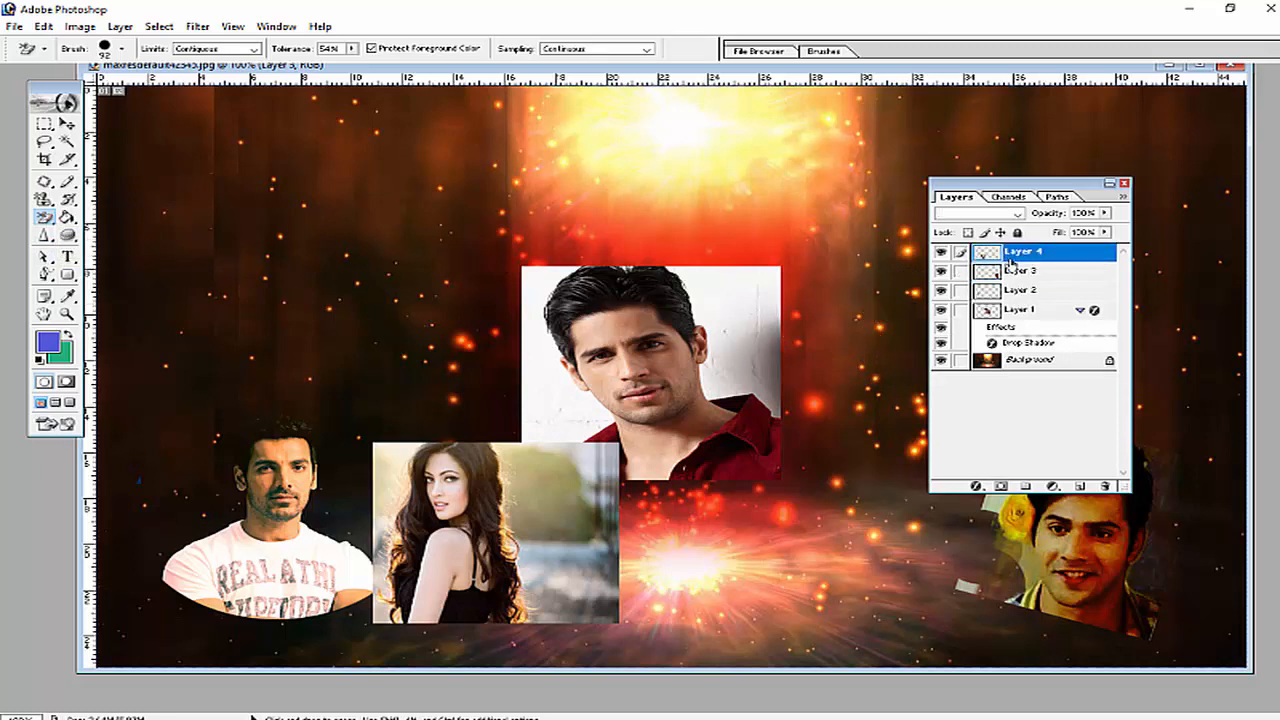
left_click(530, 467)
mouse_move(530, 467)
left_mouse_down()
mouse_move(552, 502)
mouse_move(568, 447)
mouse_move(581, 450)
mouse_move(601, 498)
mouse_move(601, 453)
mouse_move(576, 575)
mouse_move(545, 523)
mouse_move(536, 540)
mouse_move(546, 605)
mouse_move(606, 608)
mouse_move(606, 555)
mouse_move(589, 579)
mouse_move(613, 562)
mouse_move(582, 640)
mouse_move(547, 541)
mouse_move(505, 501)
mouse_move(507, 448)
mouse_move(421, 436)
mouse_move(390, 446)
mouse_move(383, 618)
left_mouse_up()
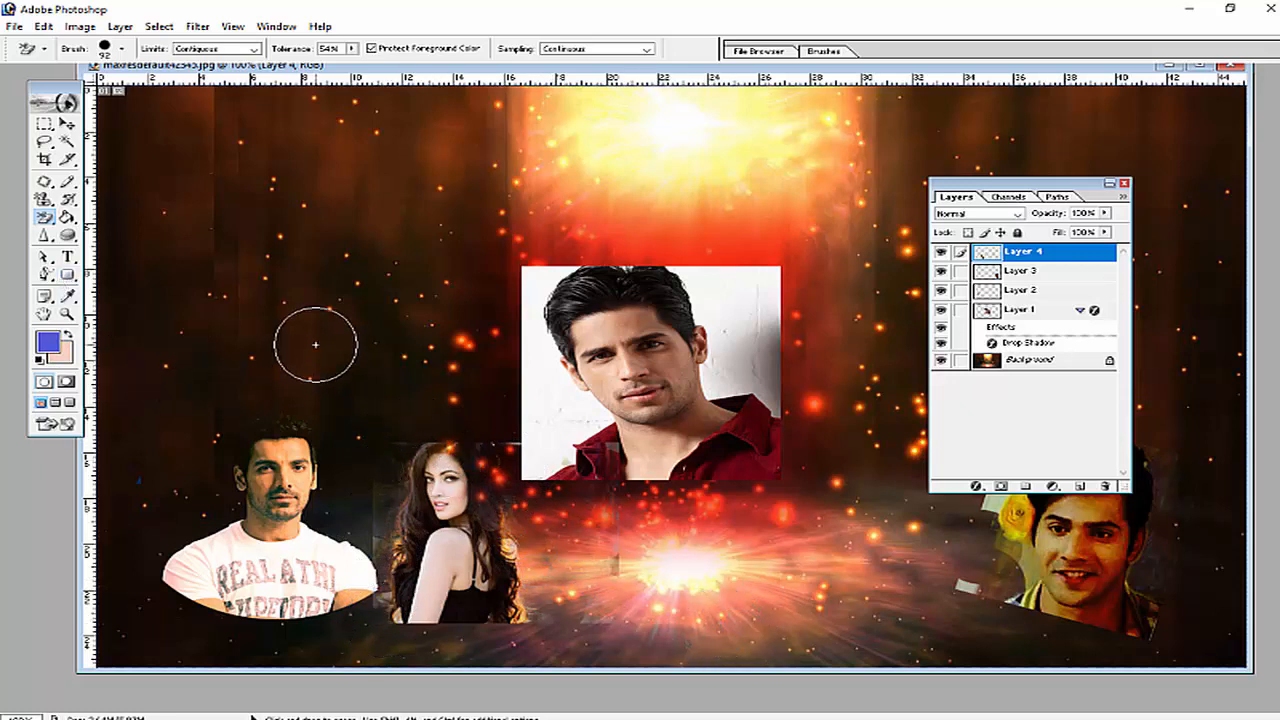
Step: Draw a large blue heart custom shape above the man in the white T-shirt
left_click(67, 124)
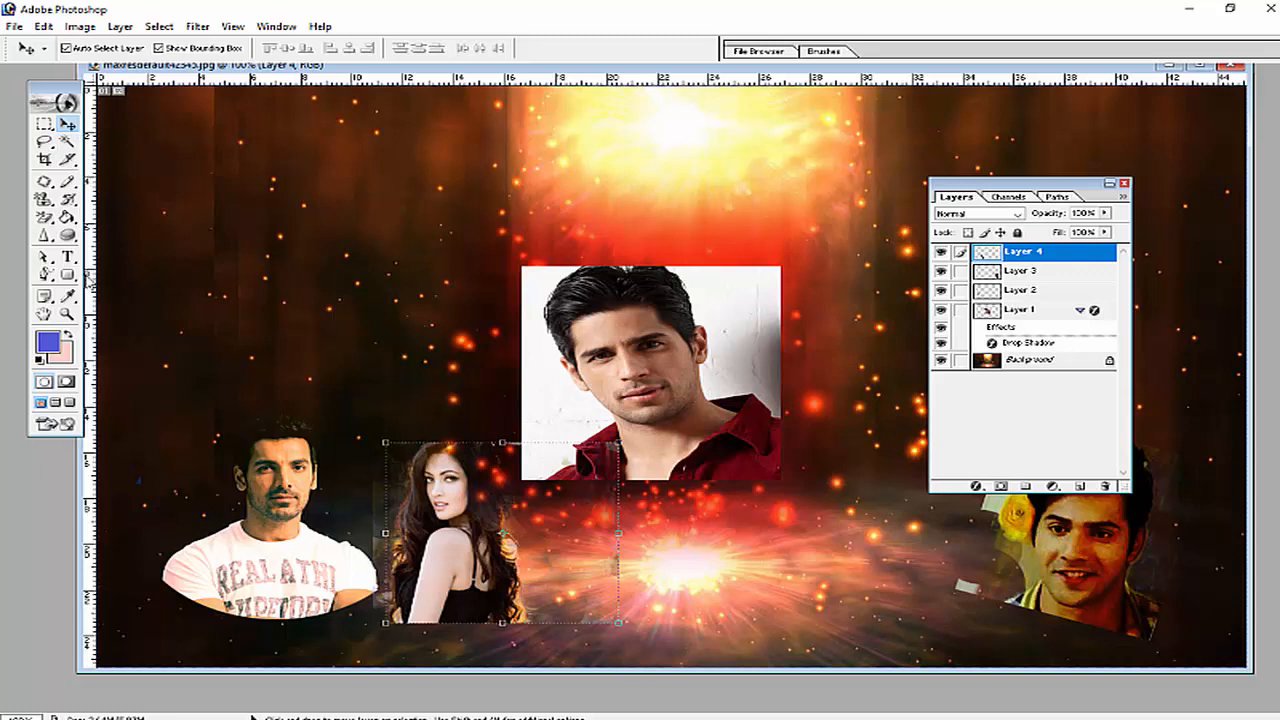
left_click(69, 277)
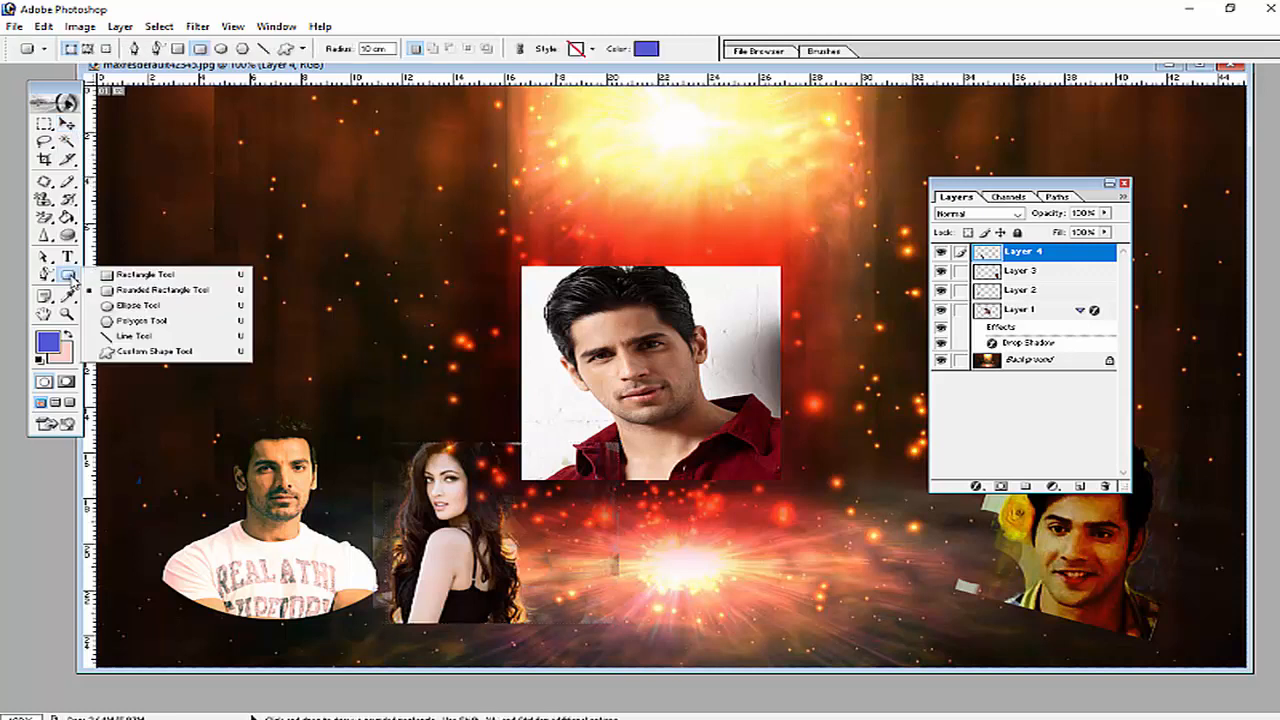
left_click(135, 352)
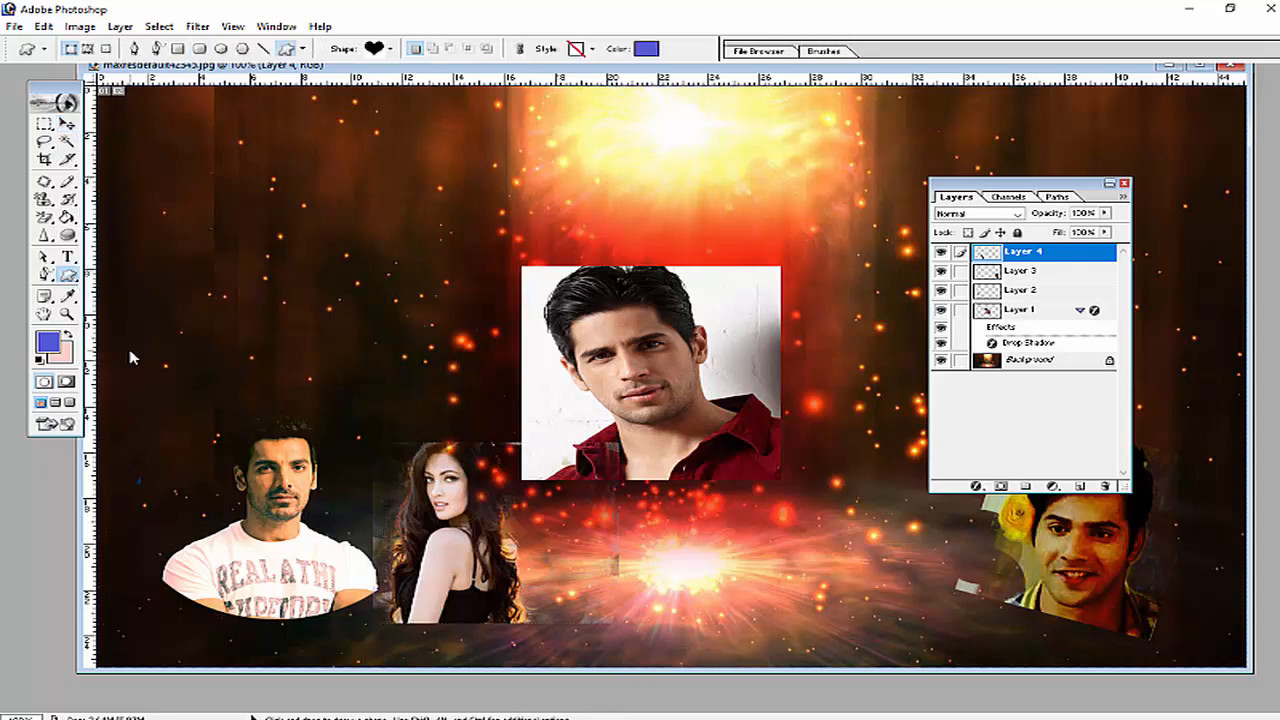
left_click(390, 50)
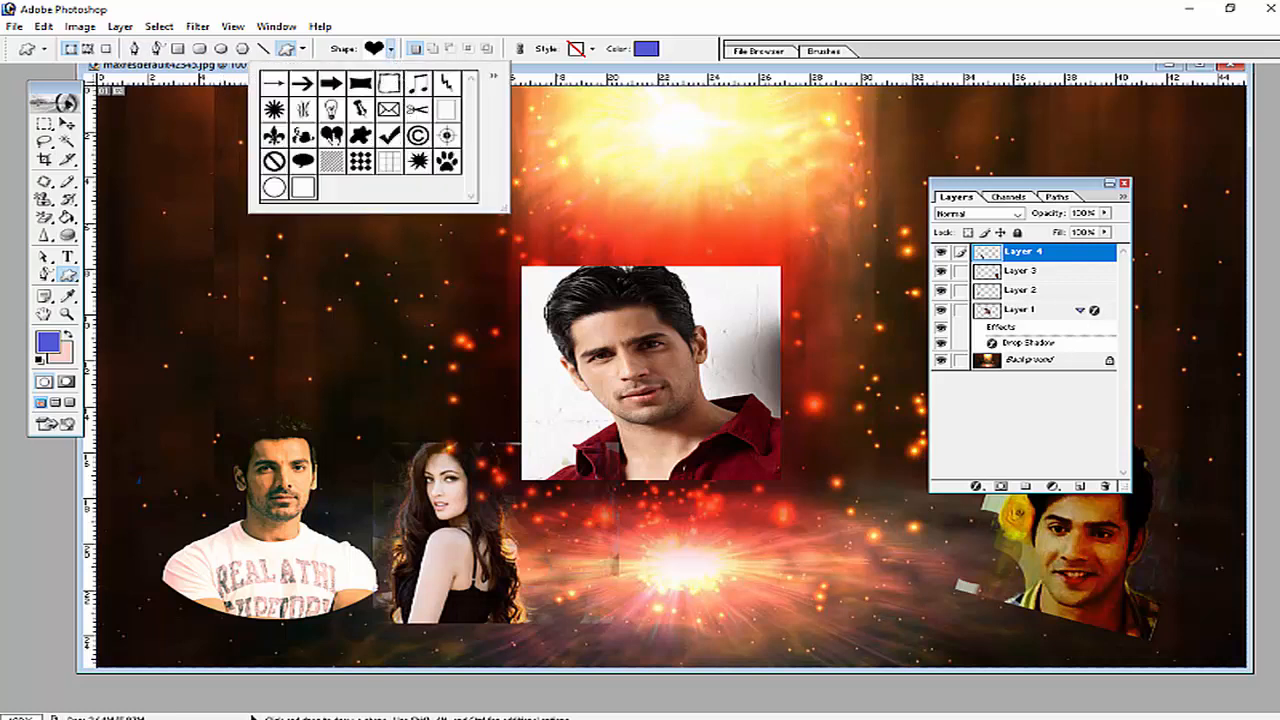
double_click(323, 135)
left_click_drag(133, 137, 472, 382)
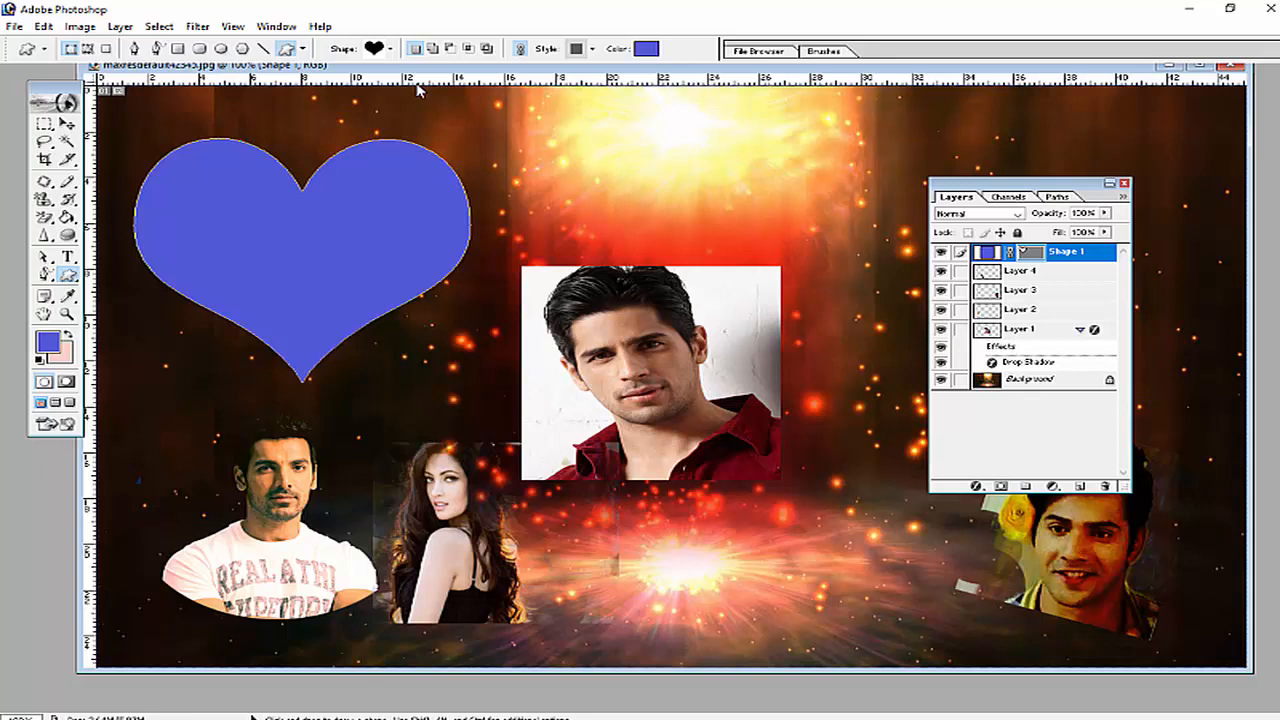
Step: Look through the preset shapes available for the Custom Shape tool
left_click(390, 50)
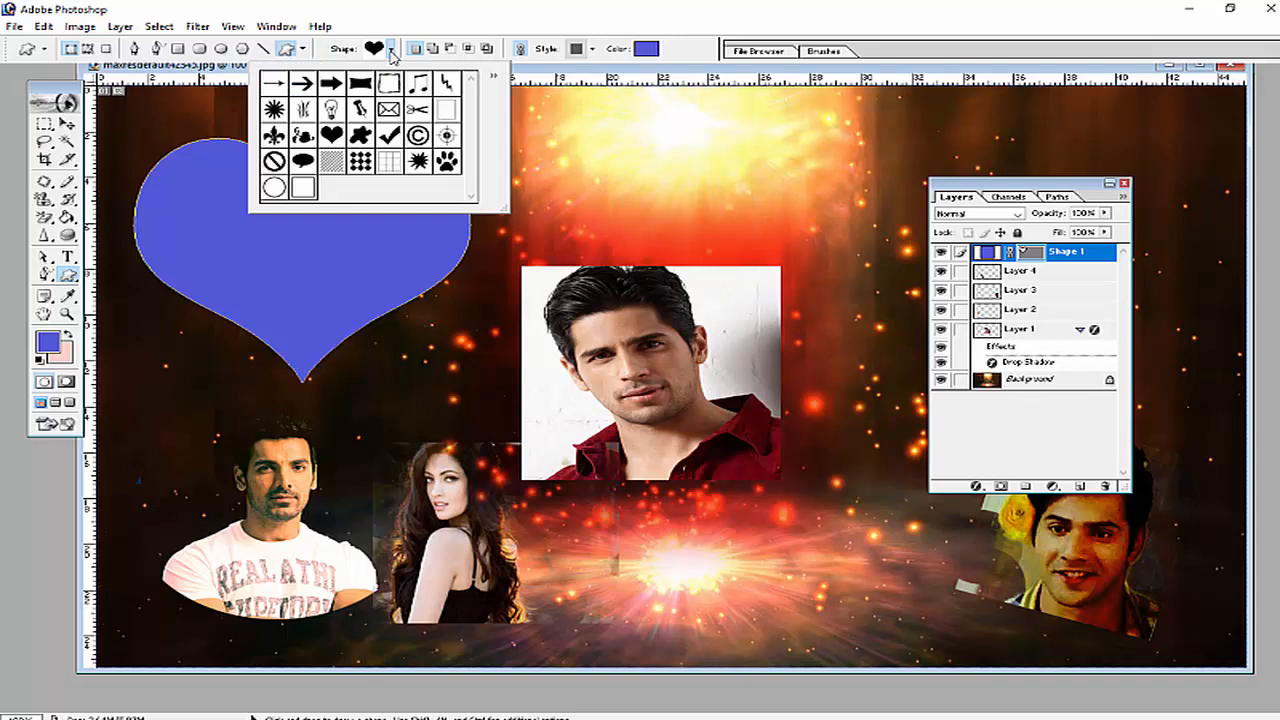
left_click(391, 52)
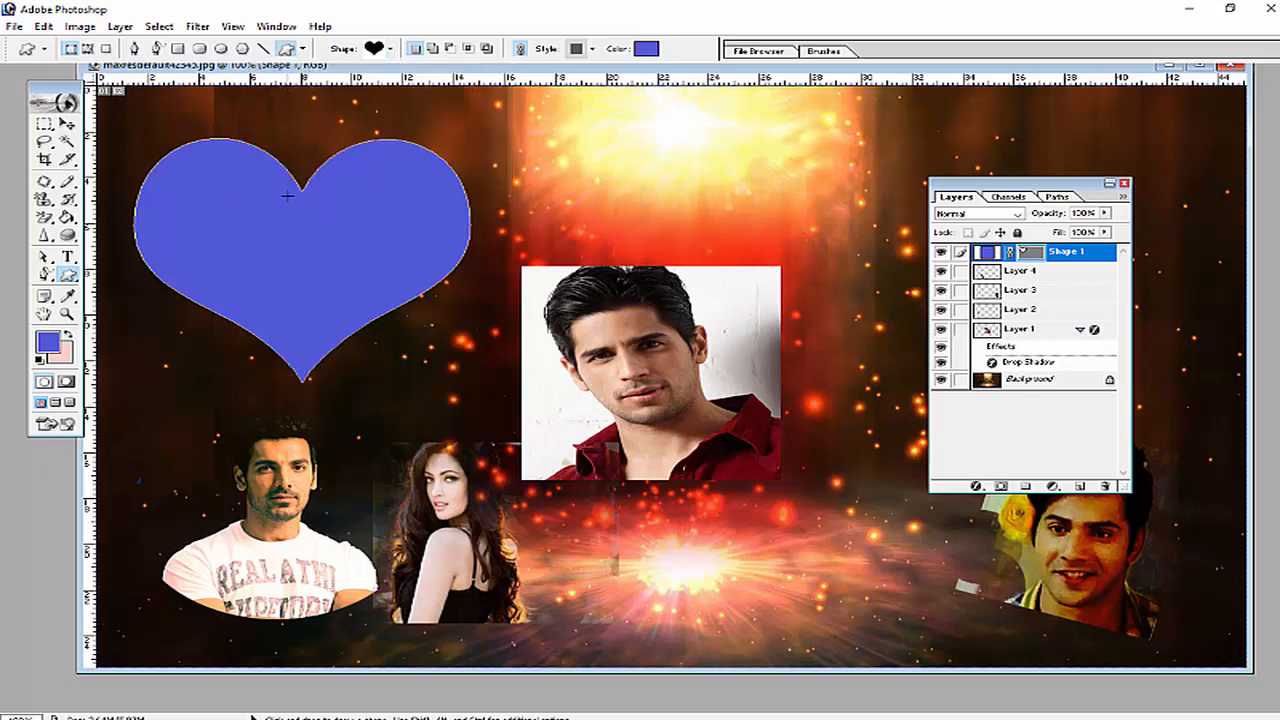
left_click(391, 51)
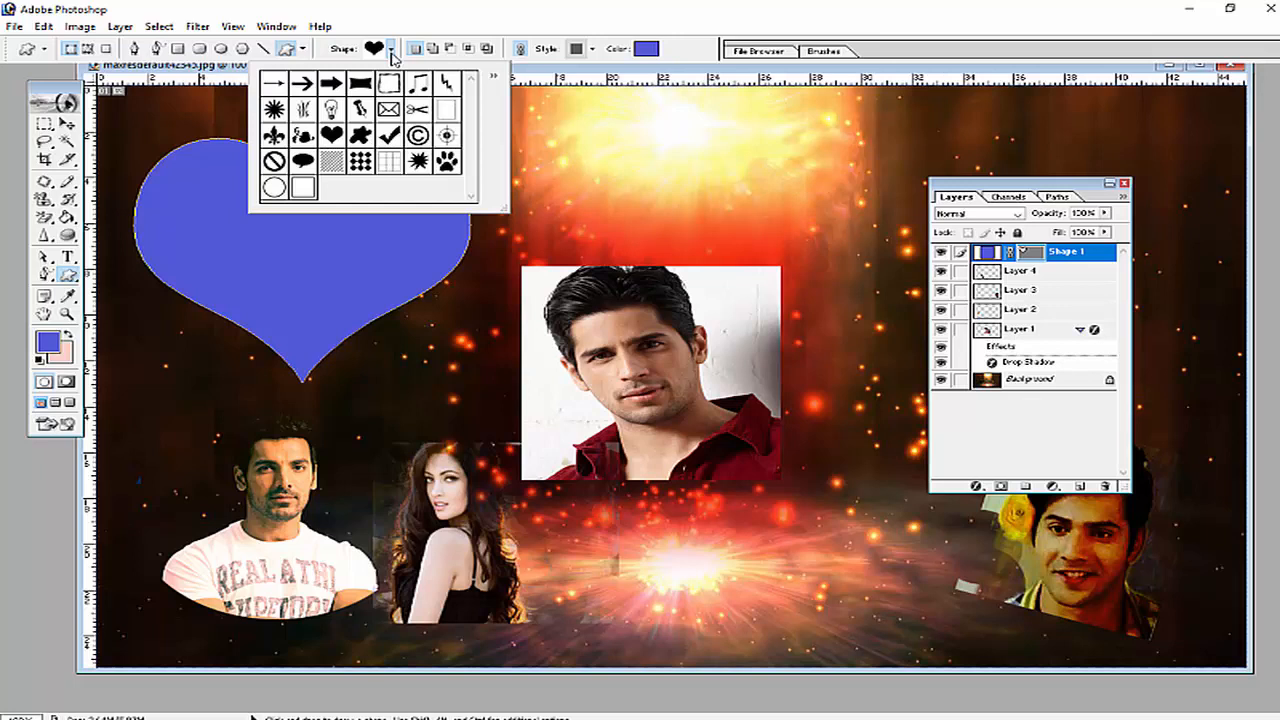
left_click(391, 52)
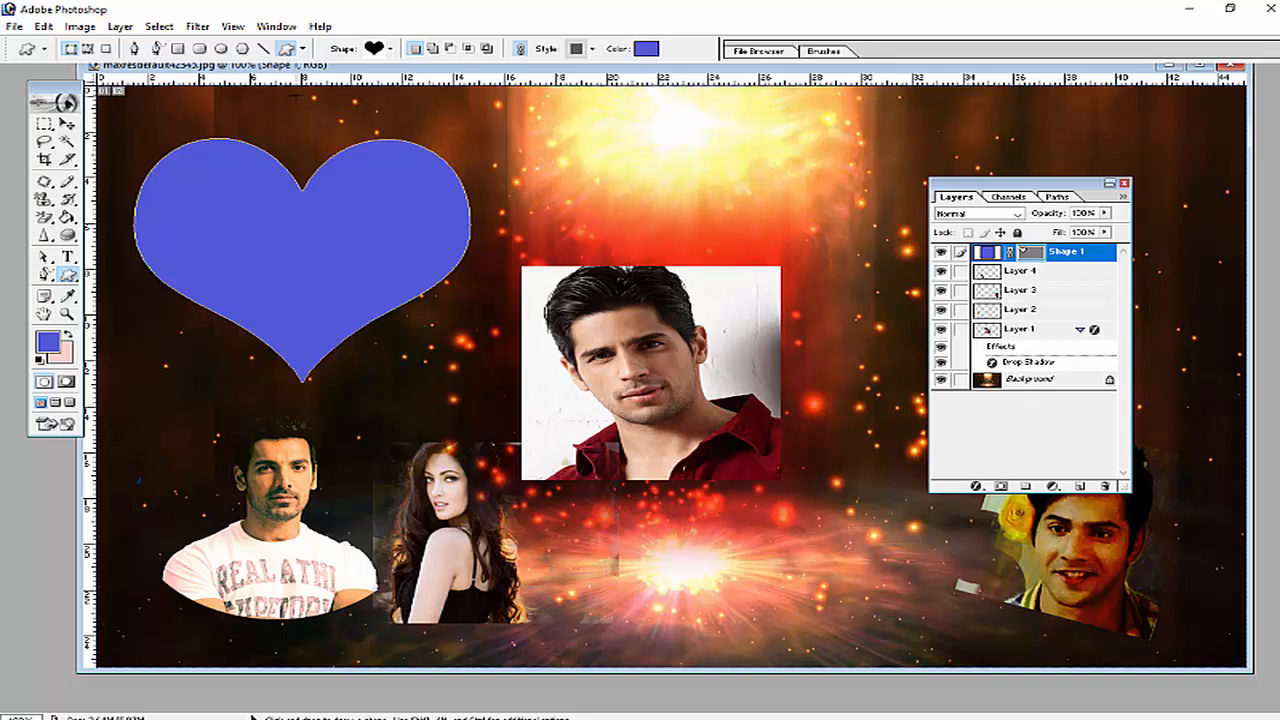
left_click(303, 48)
left_click(390, 48)
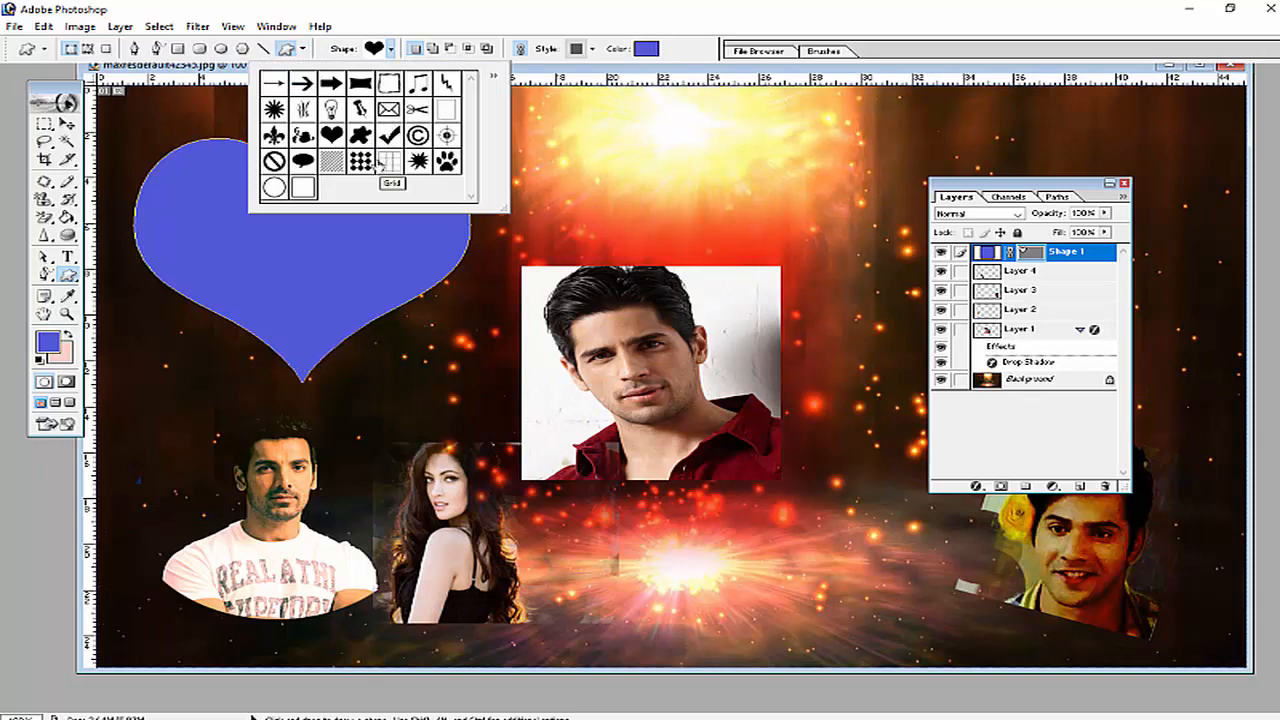
left_click(343, 253)
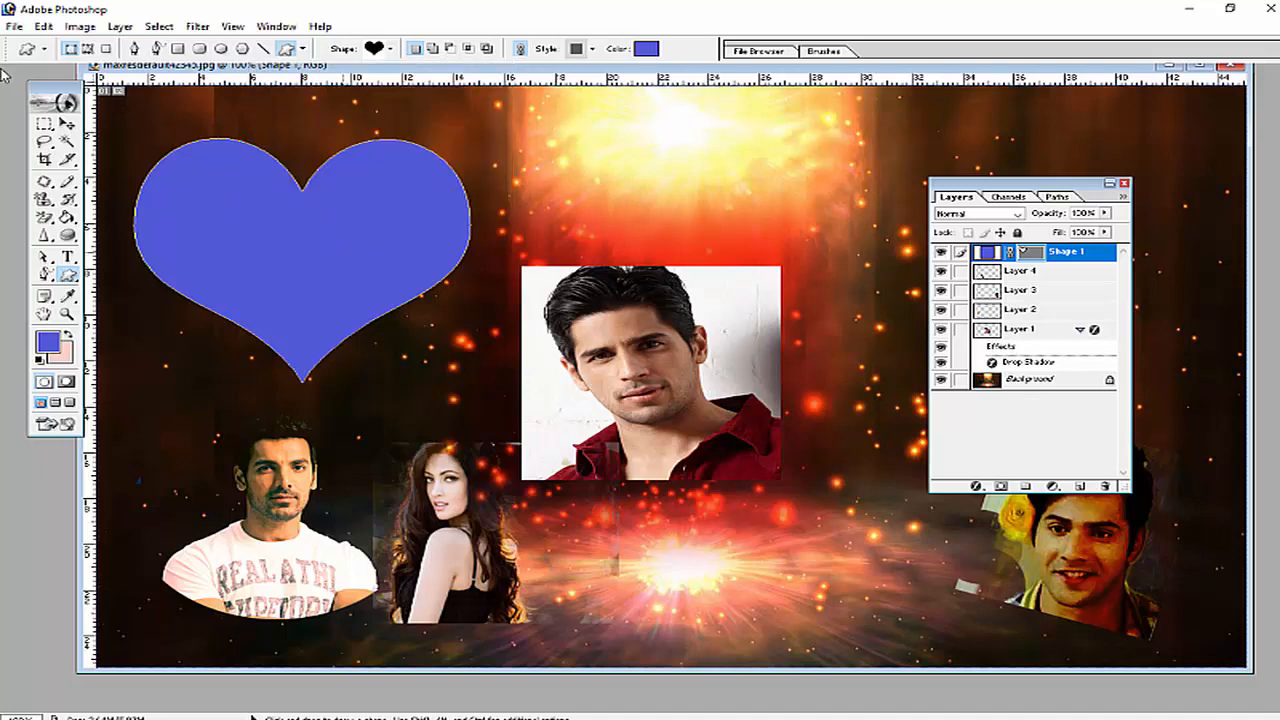
left_click(14, 26)
left_click(30, 57)
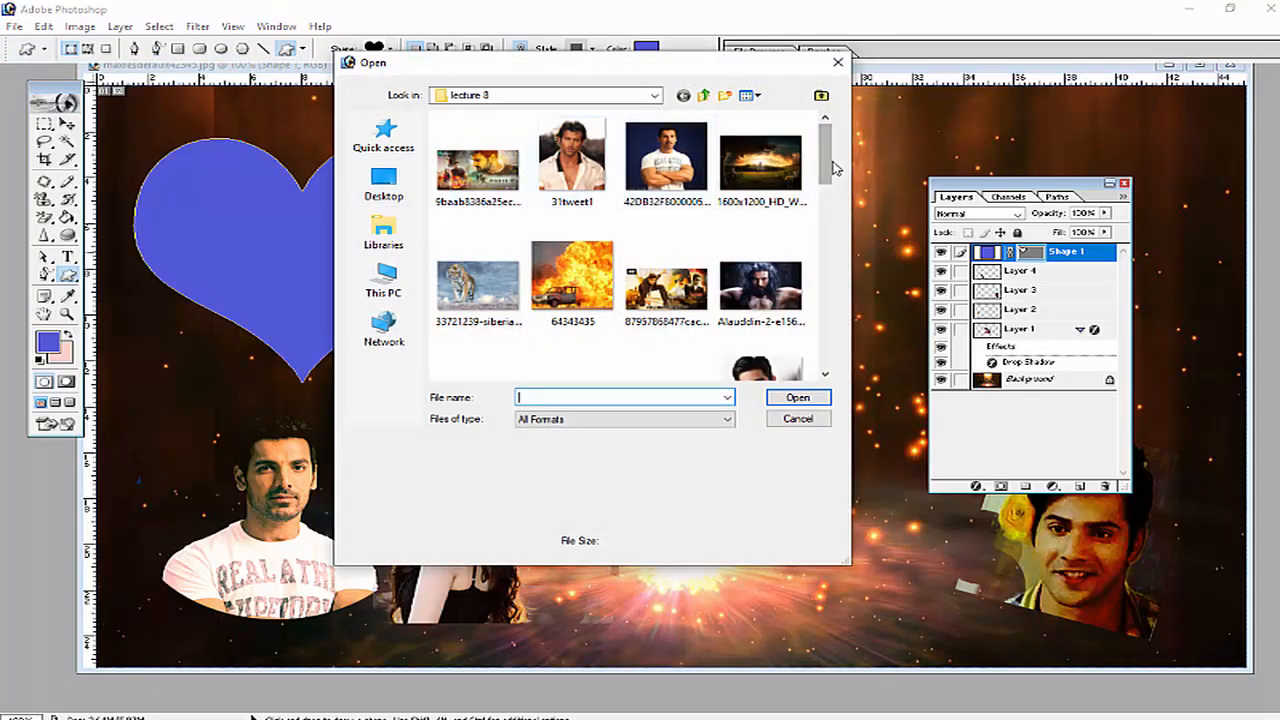
left_click_drag(835, 168, 834, 243)
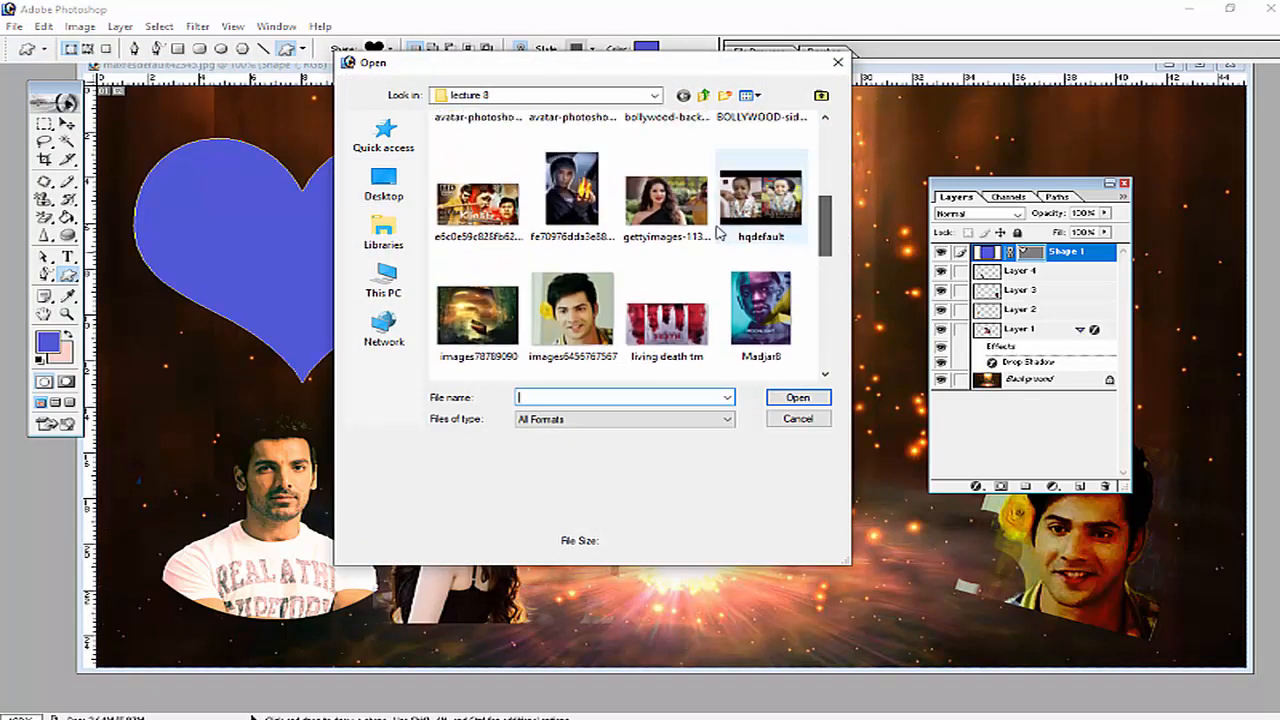
double_click(675, 210)
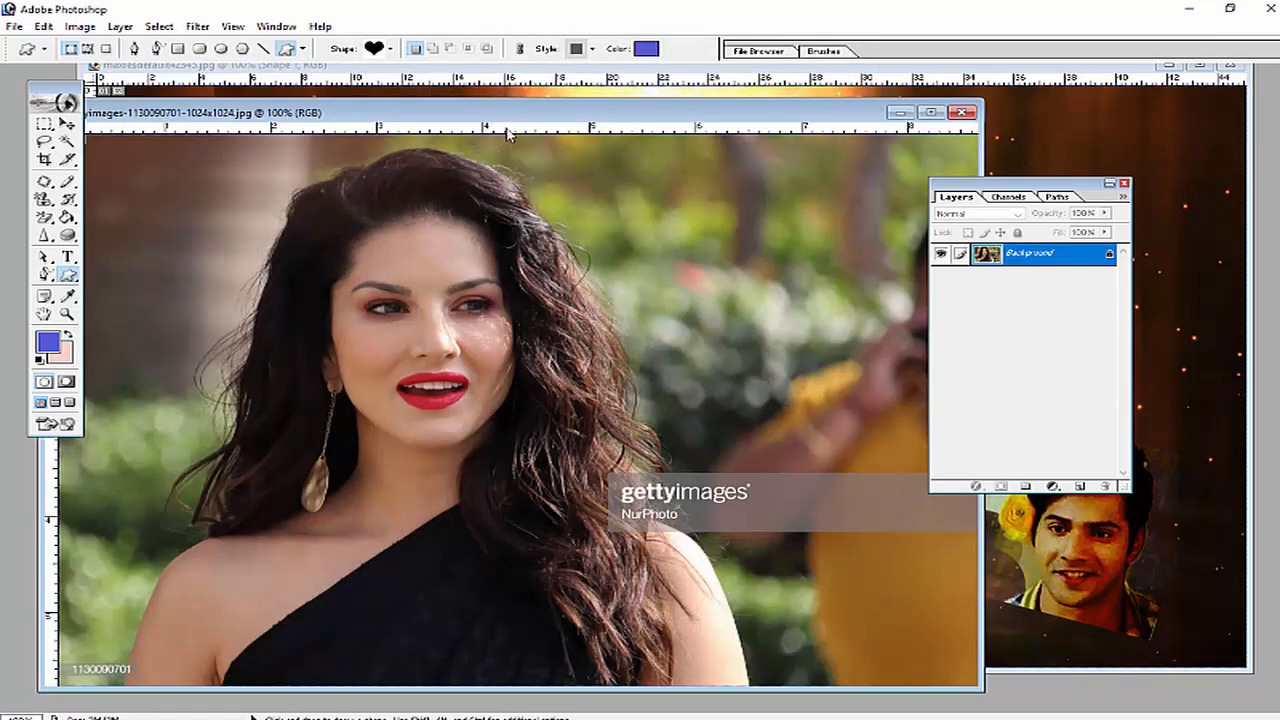
left_click_drag(507, 113, 647, 96)
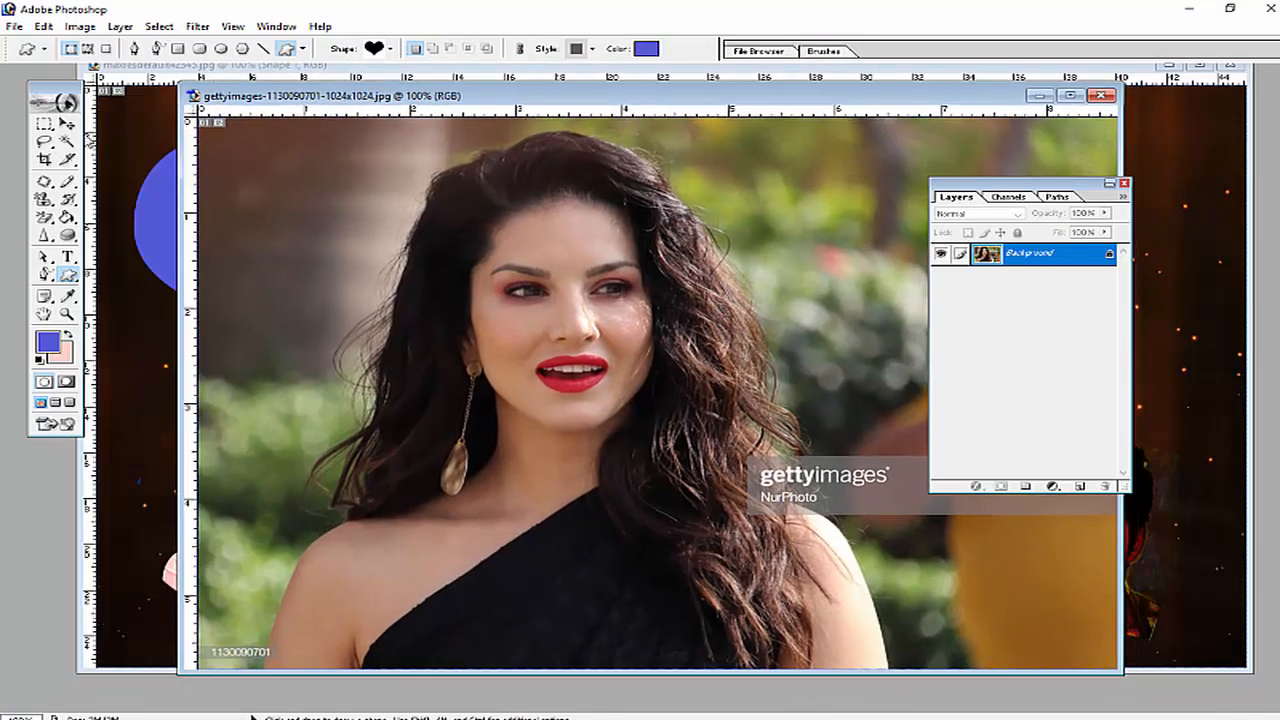
Step: Select the woman in the black dress with a rectangular marquee and move the selection into the fiery composite
left_click(44, 123)
left_click(110, 124)
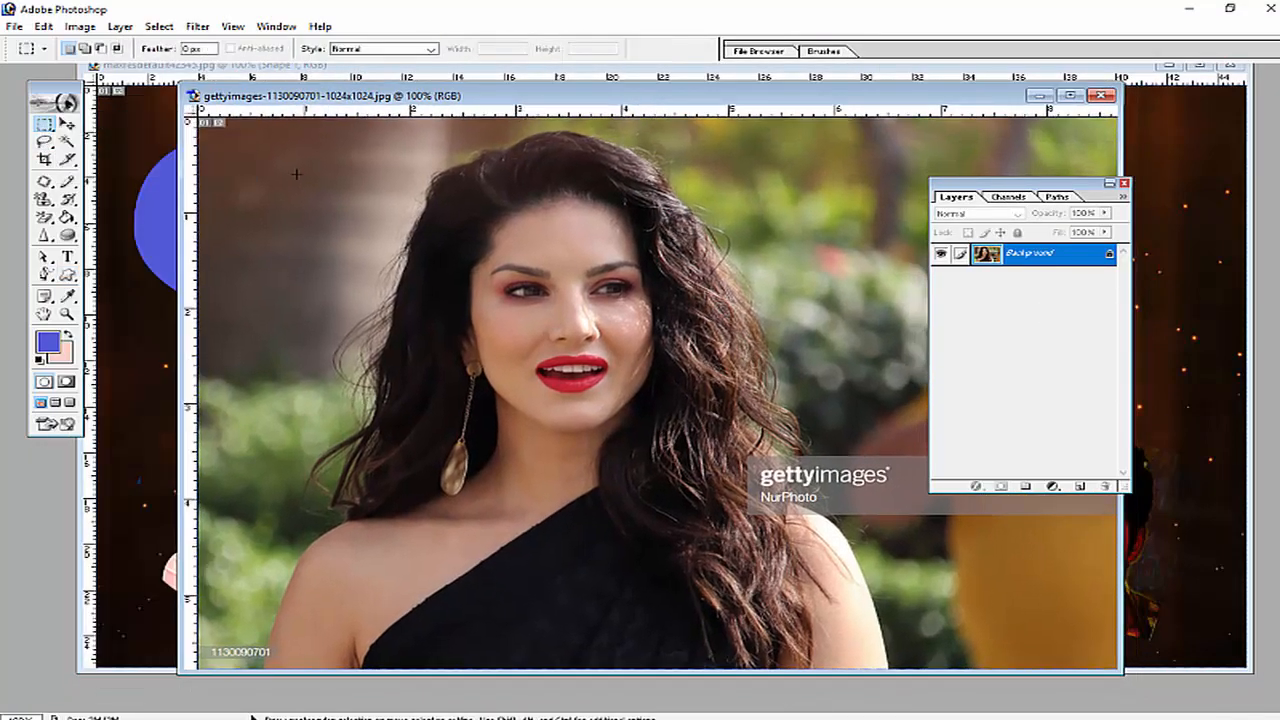
left_click_drag(278, 128, 906, 612)
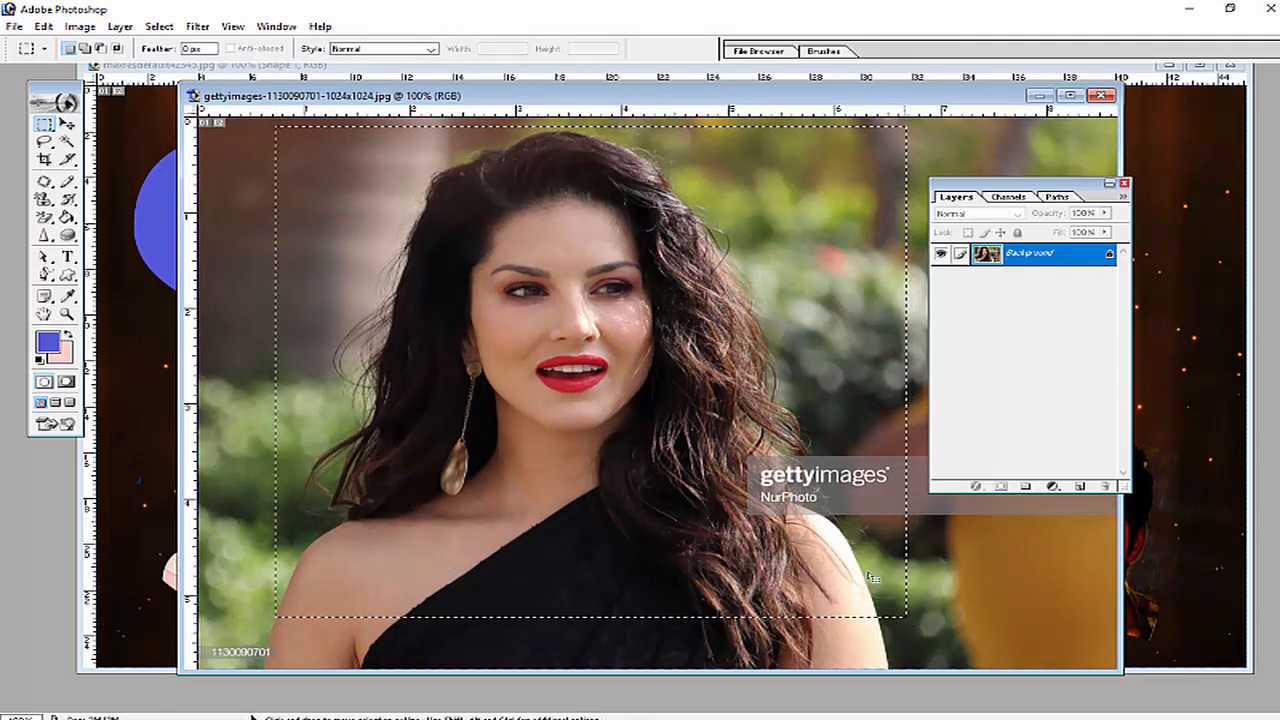
left_click_drag(340, 95, 896, 88)
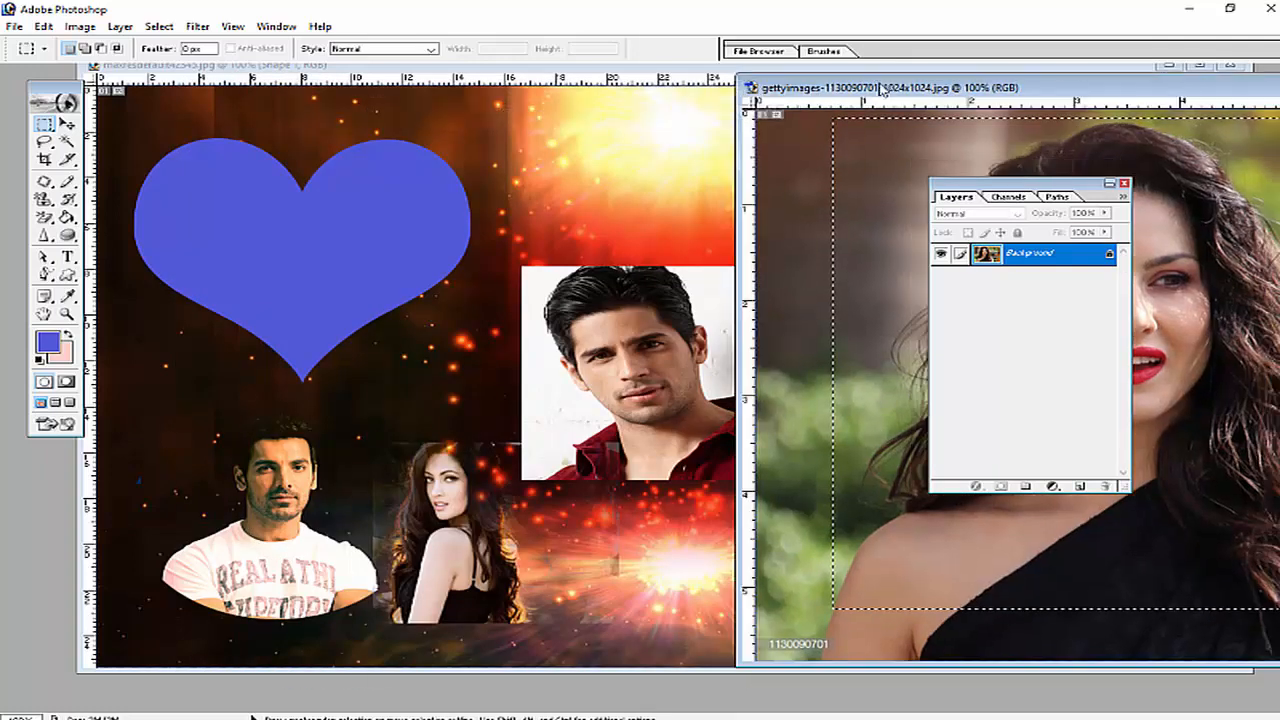
left_click(66, 124)
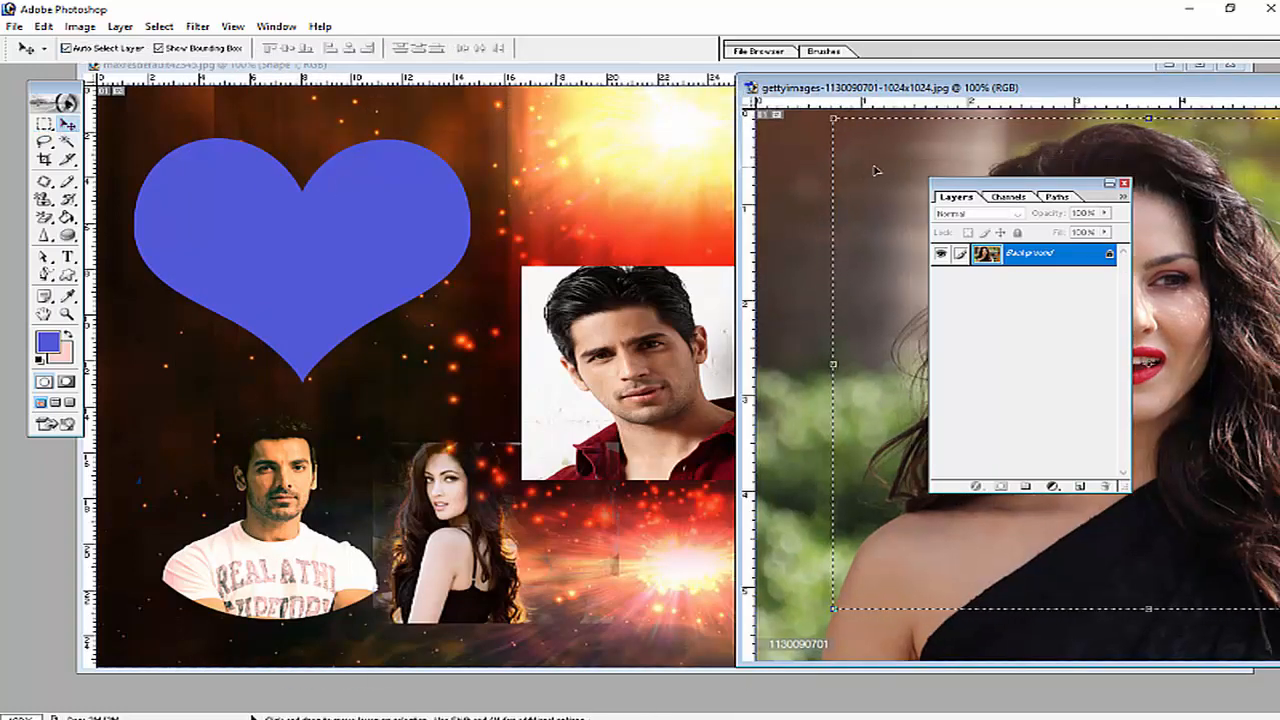
left_click_drag(881, 178, 367, 226)
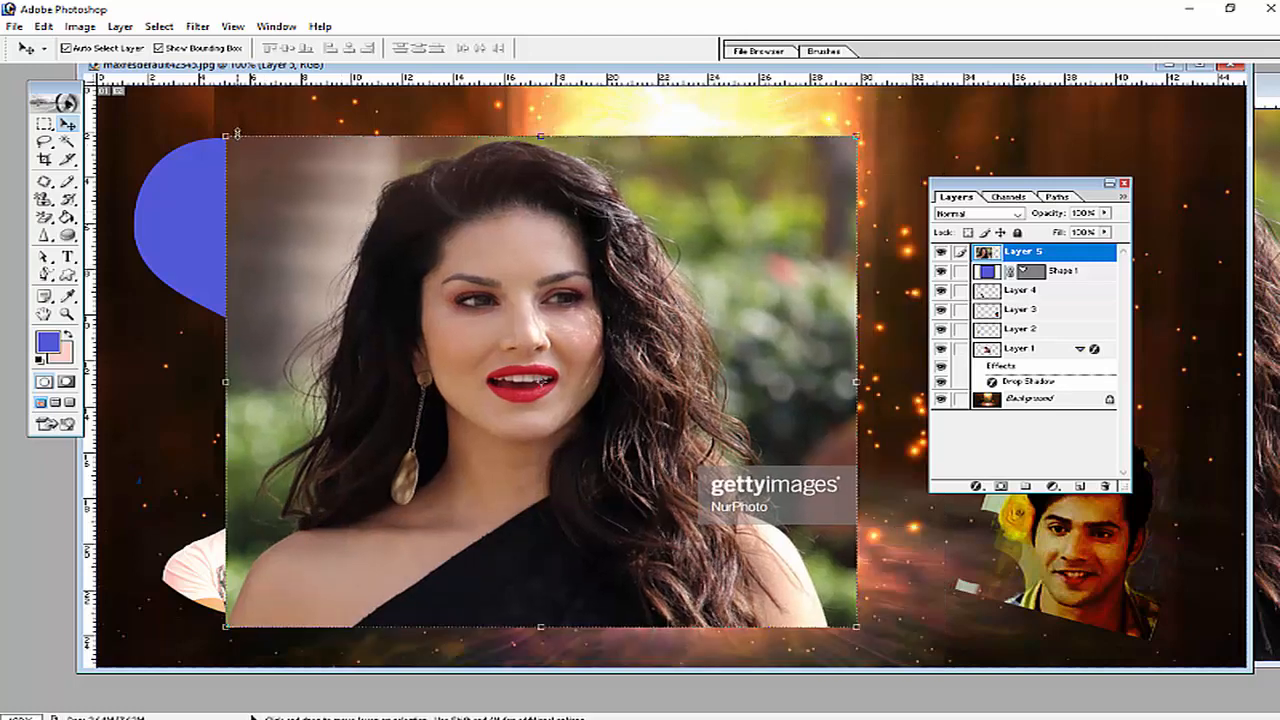
Step: Scale the woman's photo on Layer 5 to 73.1% width and 69.2% height, place it over the blue heart and apply the transformation
key("ctrl+t")
left_click_drag(224, 130, 425, 308)
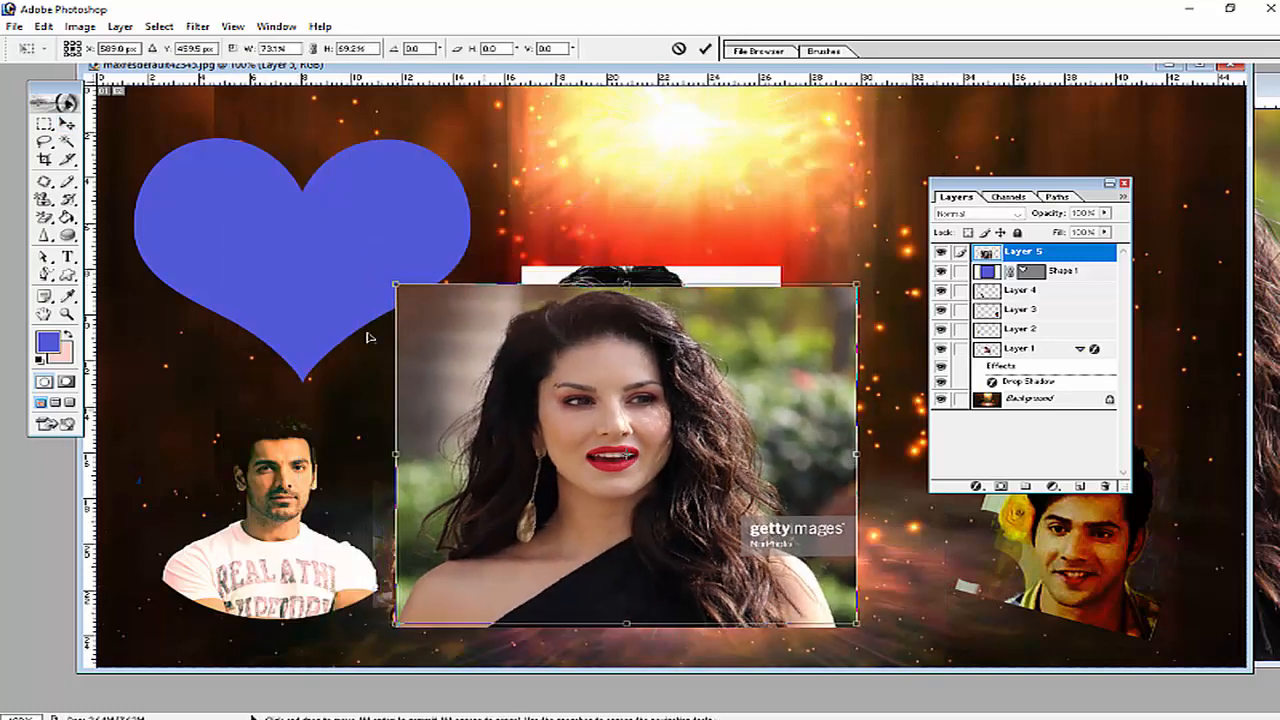
left_click_drag(488, 411, 261, 243)
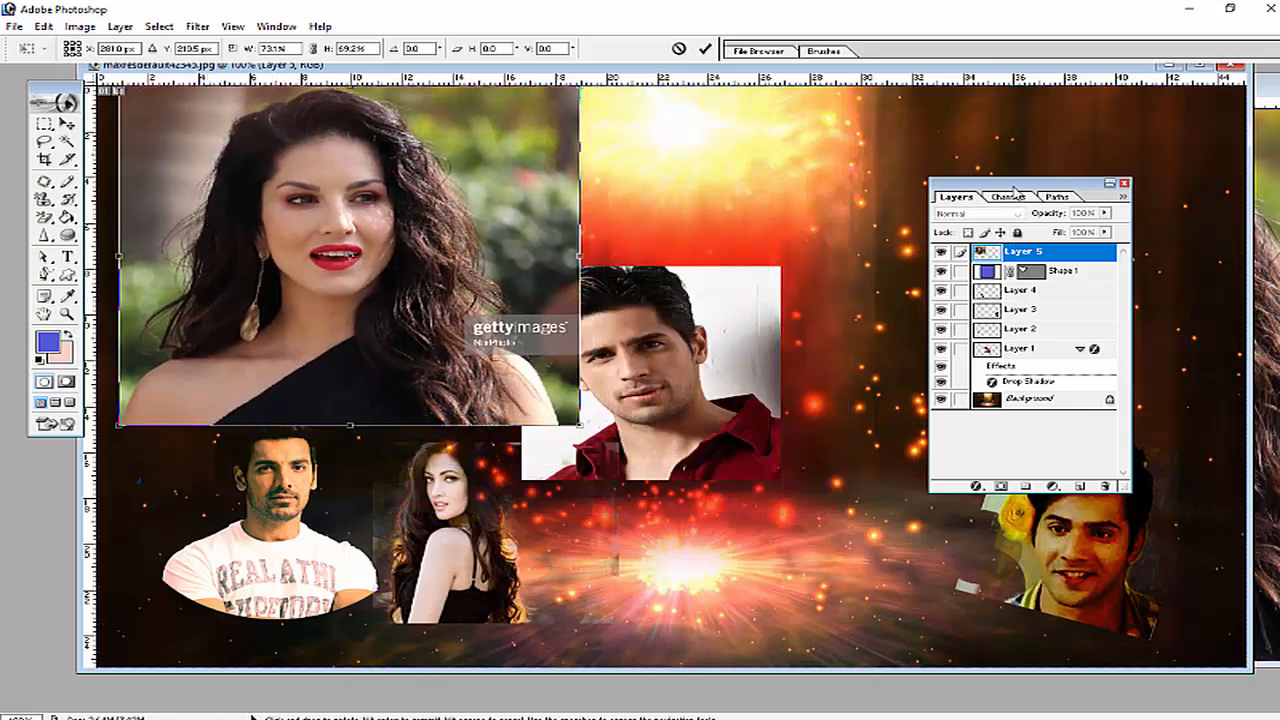
left_click_drag(1016, 190, 810, 142)
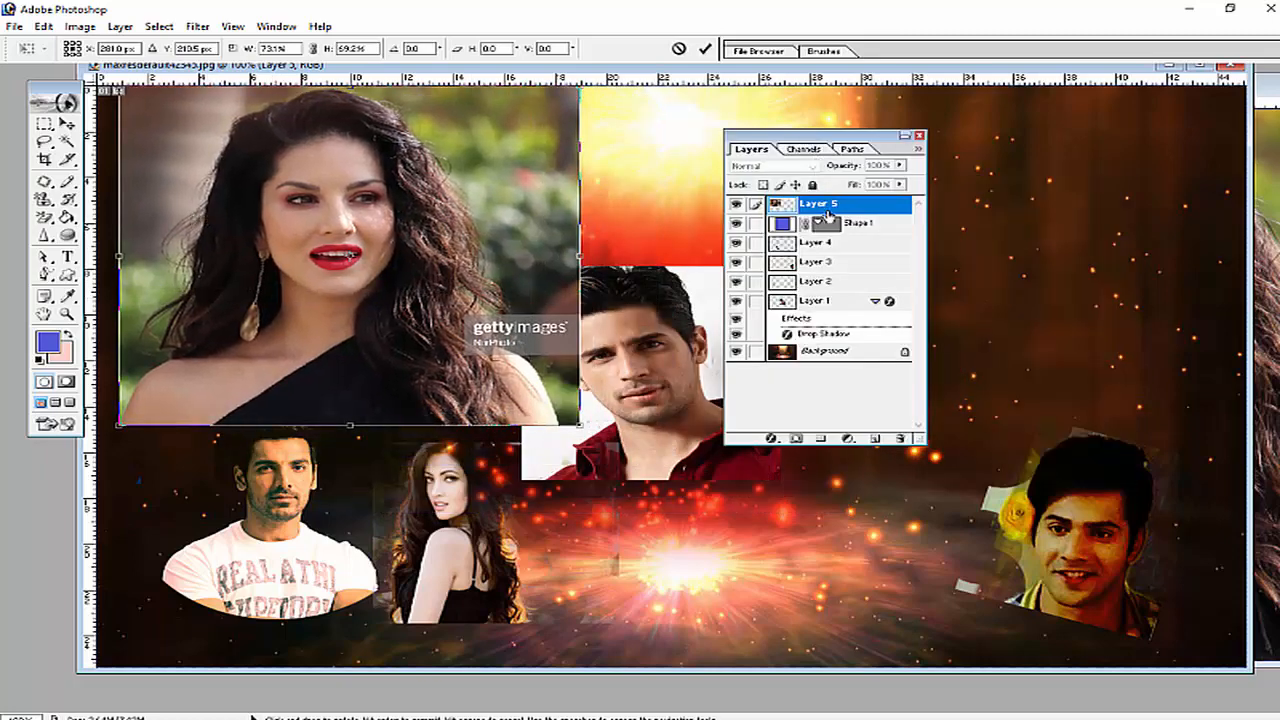
left_click_drag(829, 213, 840, 236)
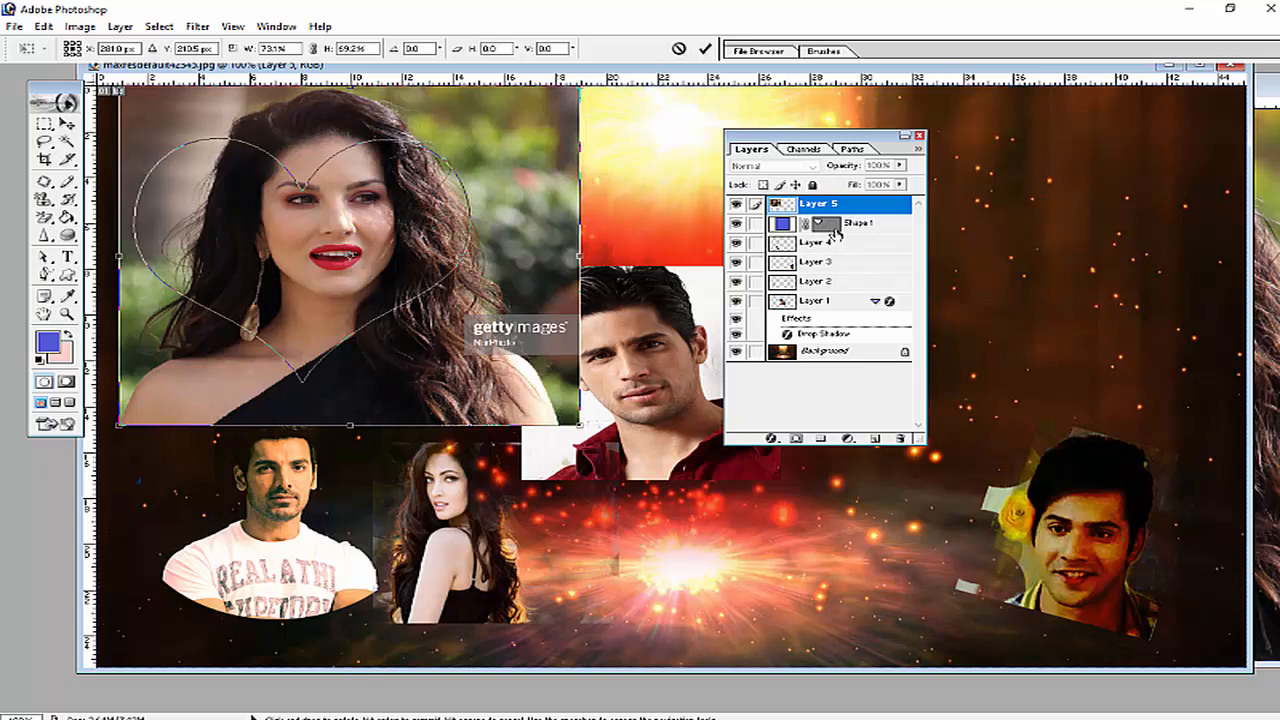
left_click(835, 232)
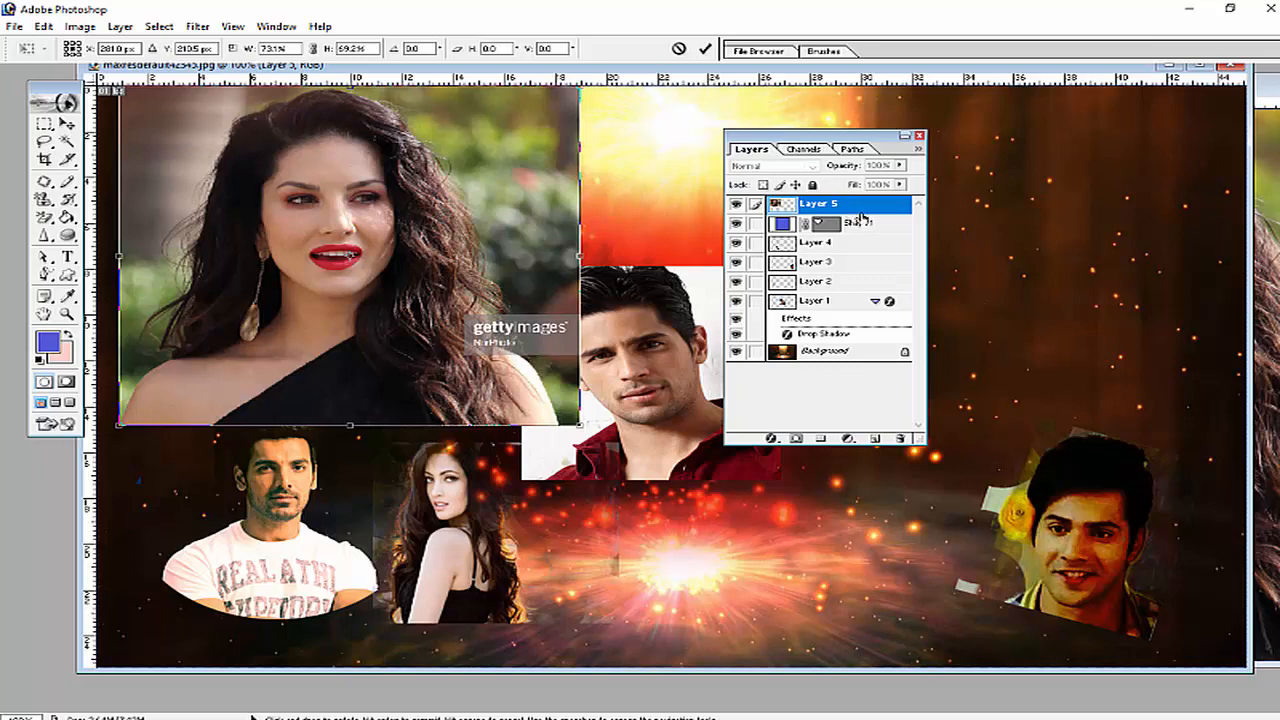
left_click(119, 27)
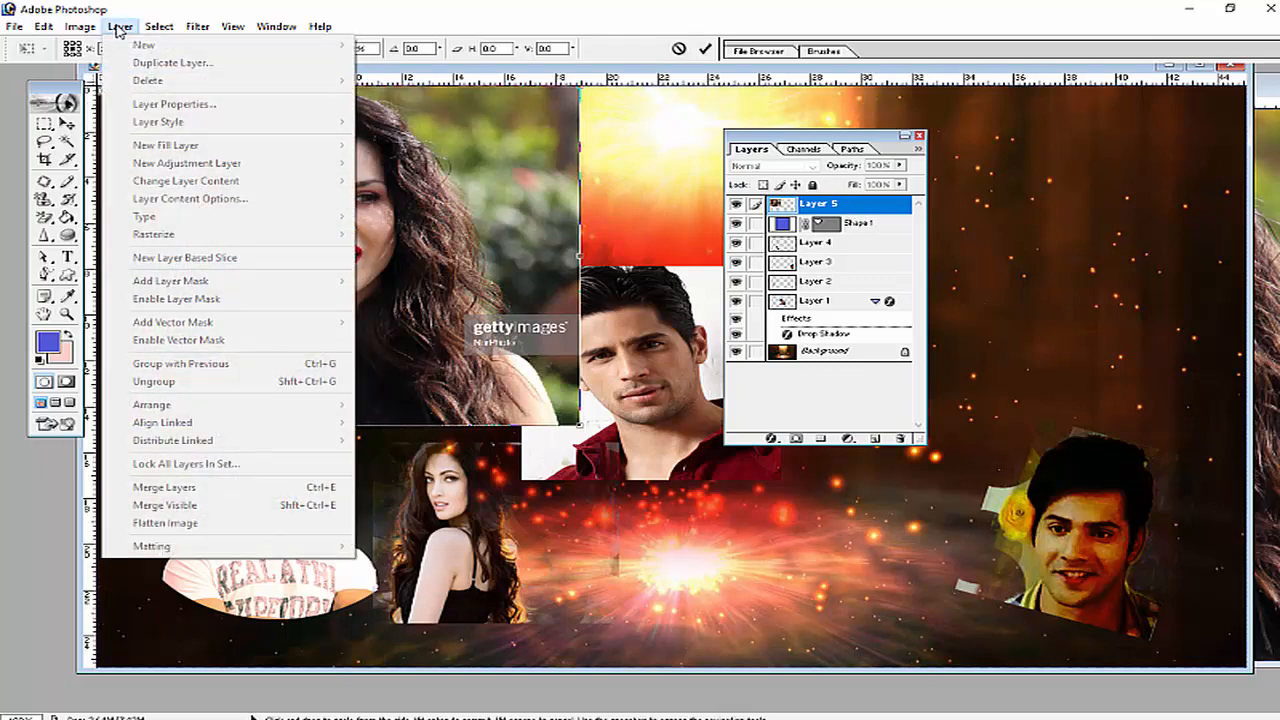
left_click(119, 27)
left_click(60, 123)
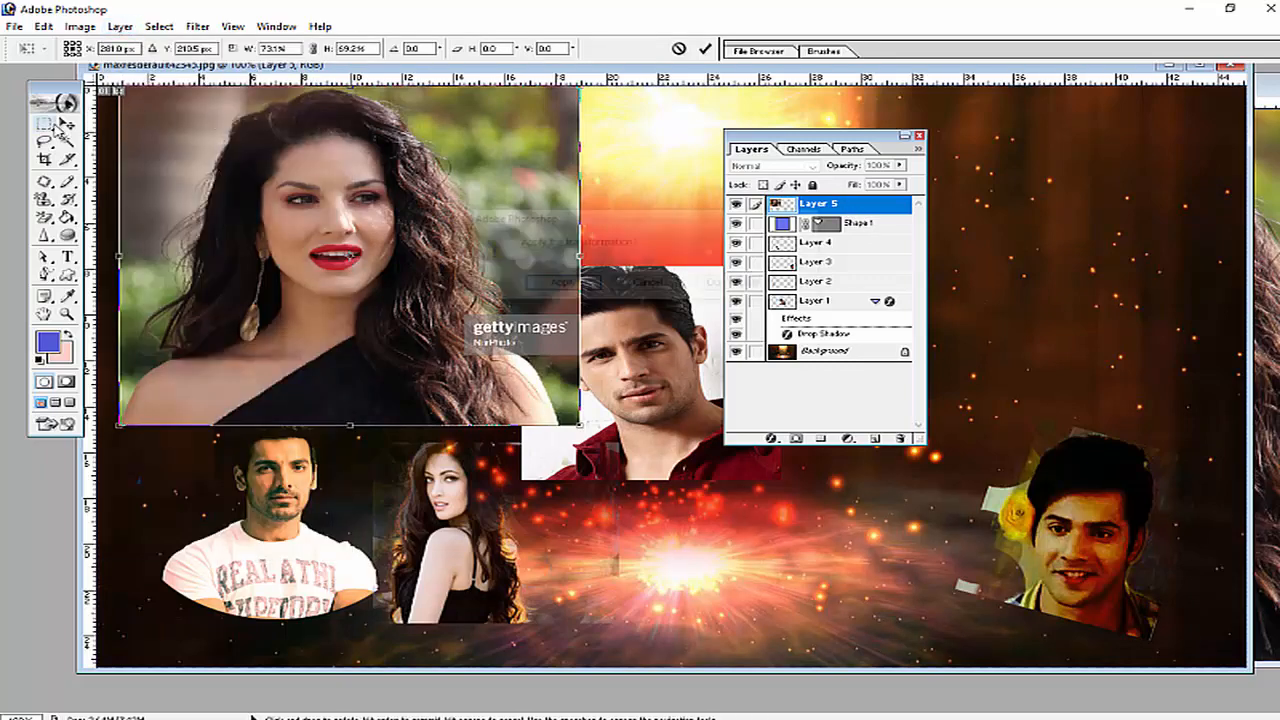
left_click(560, 285)
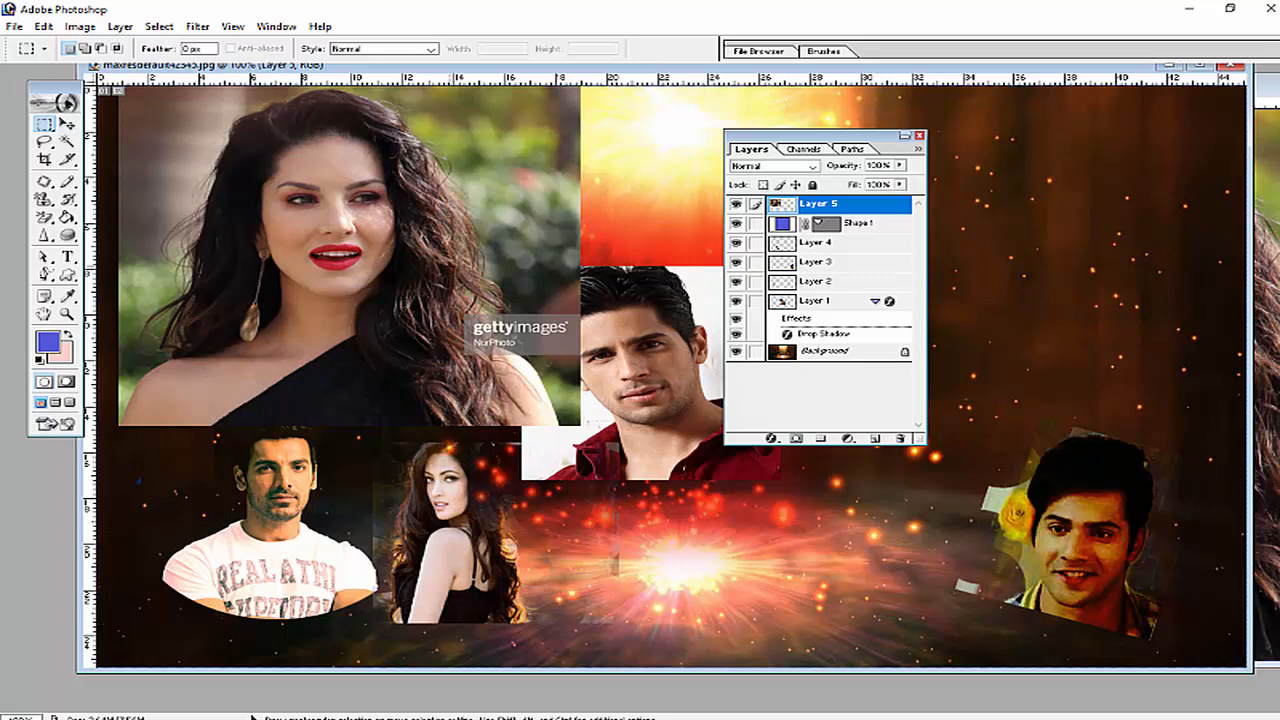
Step: Group Layer 5 with the previous layer, Shape 1, to clip the woman's photo to the heart
left_click(842, 229)
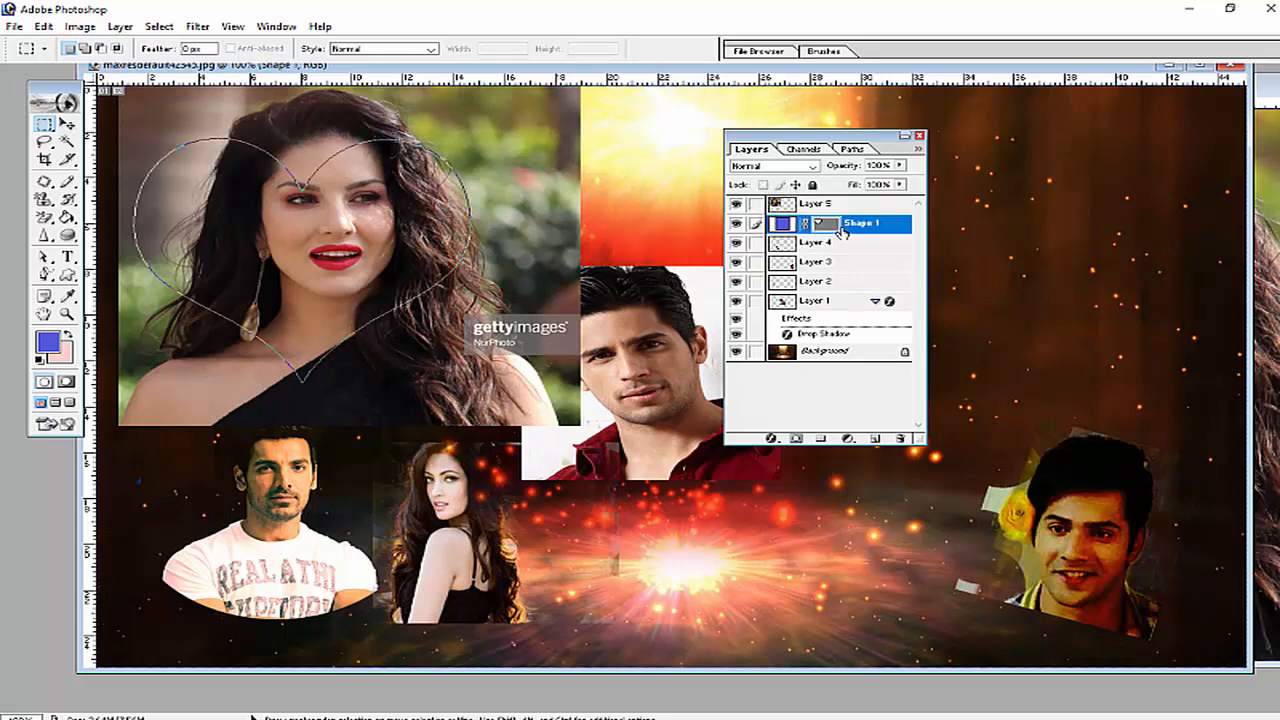
left_click(838, 229)
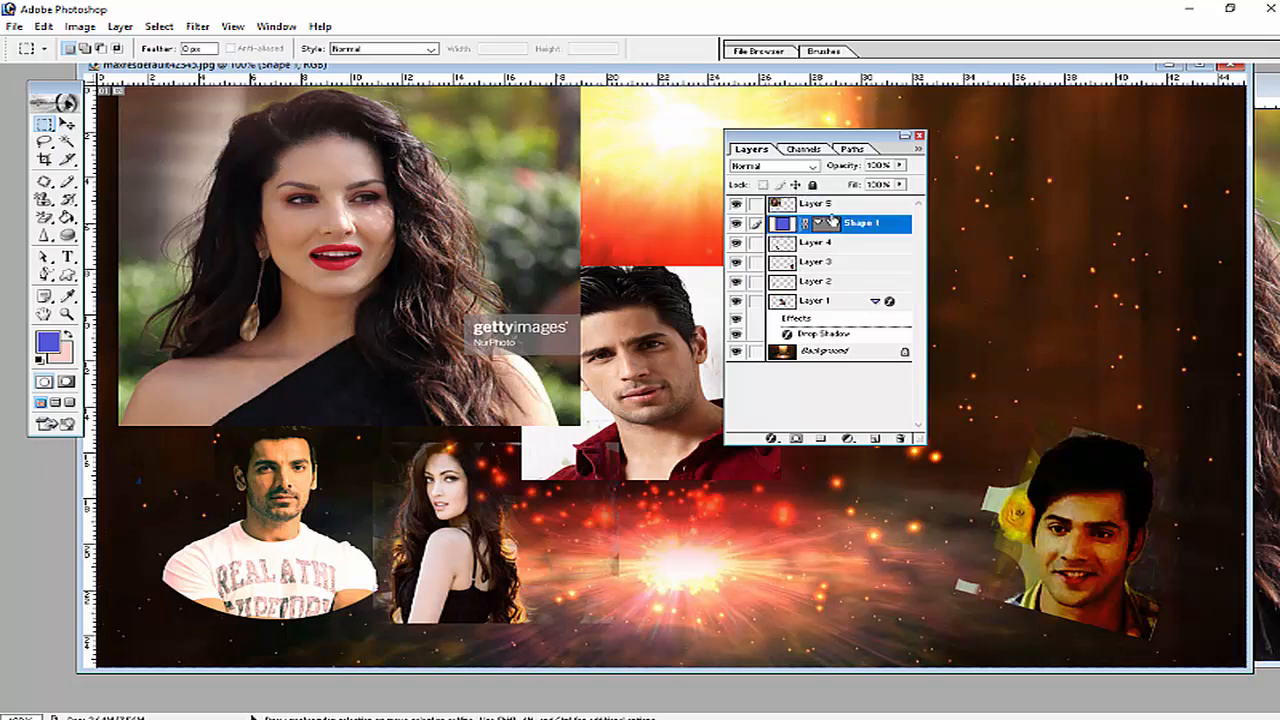
left_click(830, 206)
left_click(838, 228)
left_click(830, 205)
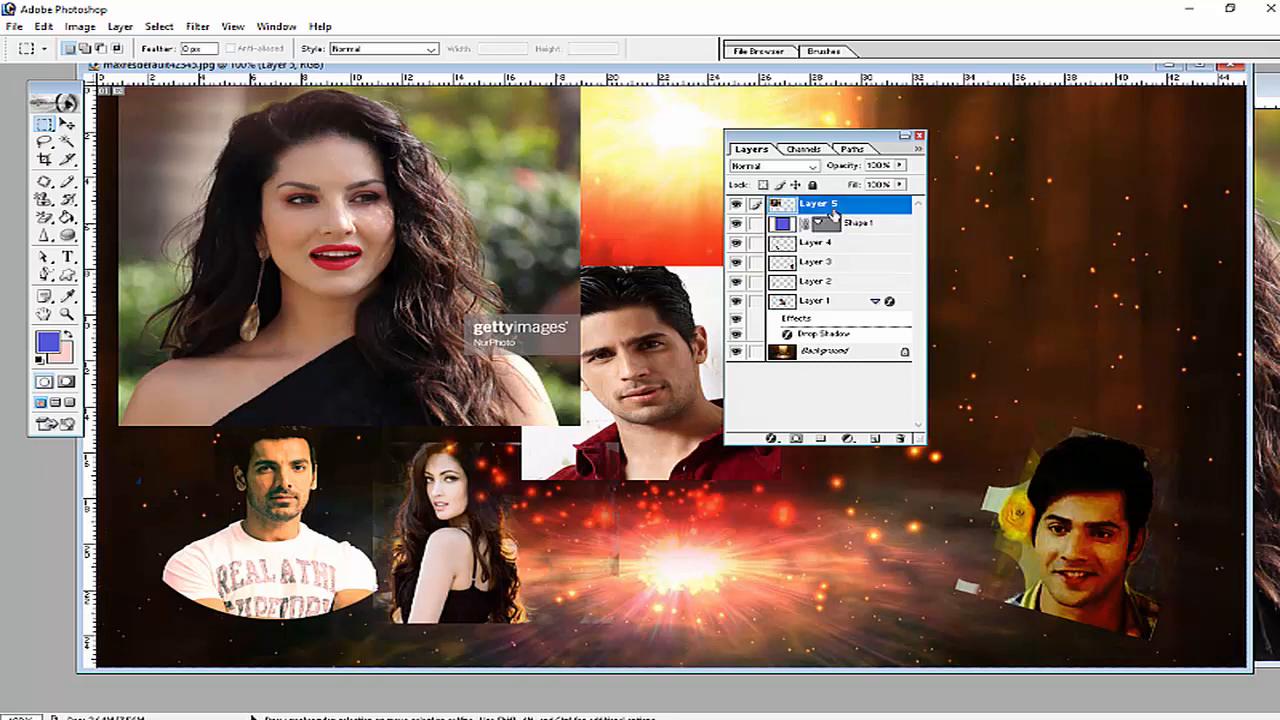
left_click(120, 26)
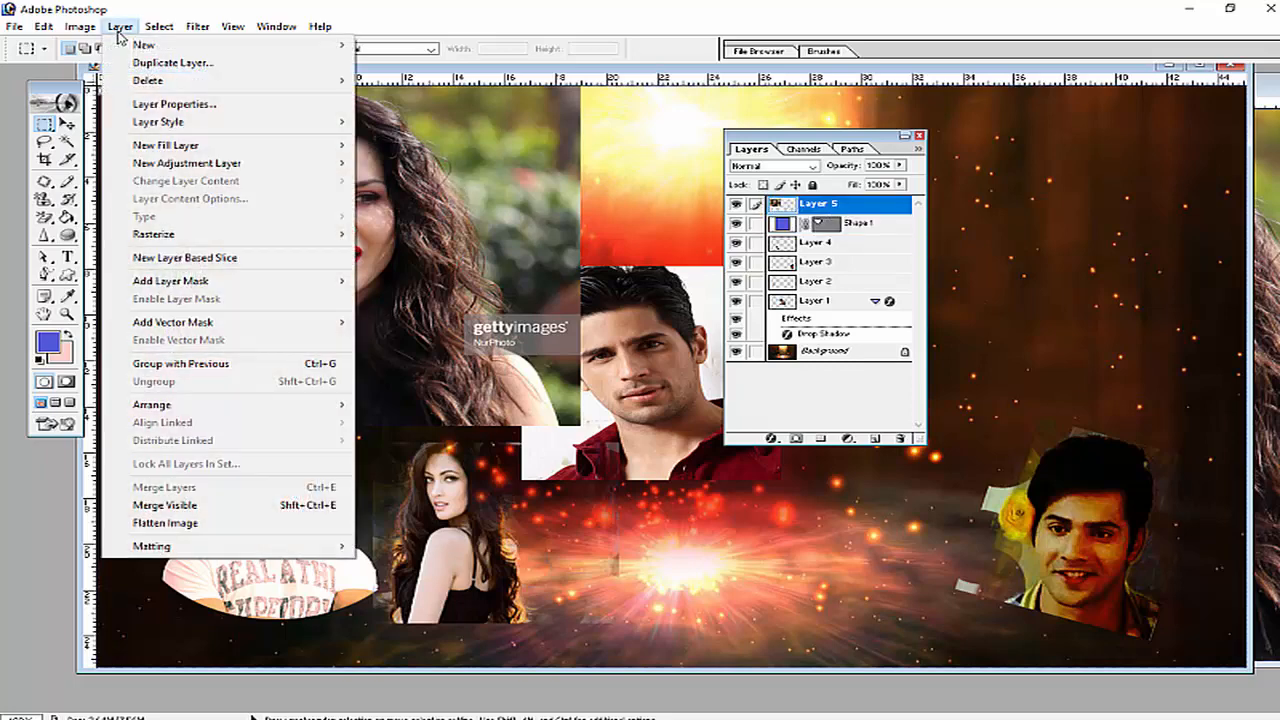
left_click(190, 364)
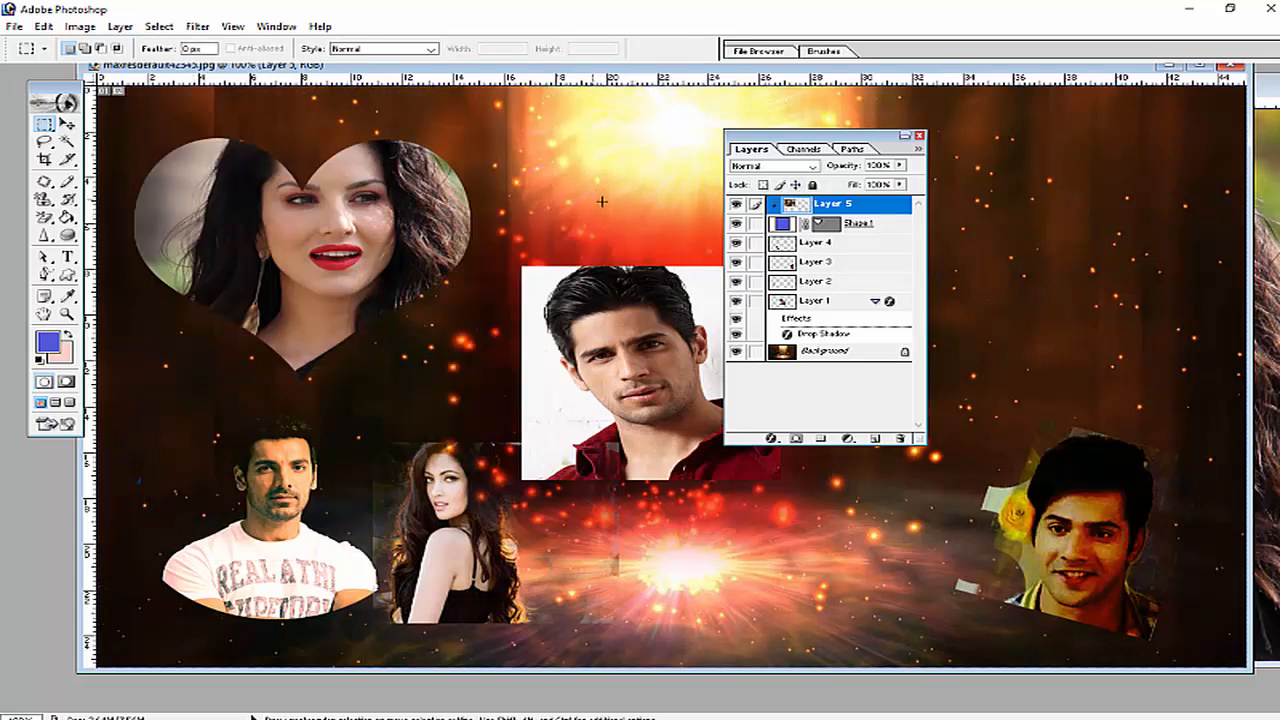
Step: Examine how the grouped Layer 5 and its Shape 1 base layer are shown in the layer stack
left_click(840, 230)
left_click(840, 233)
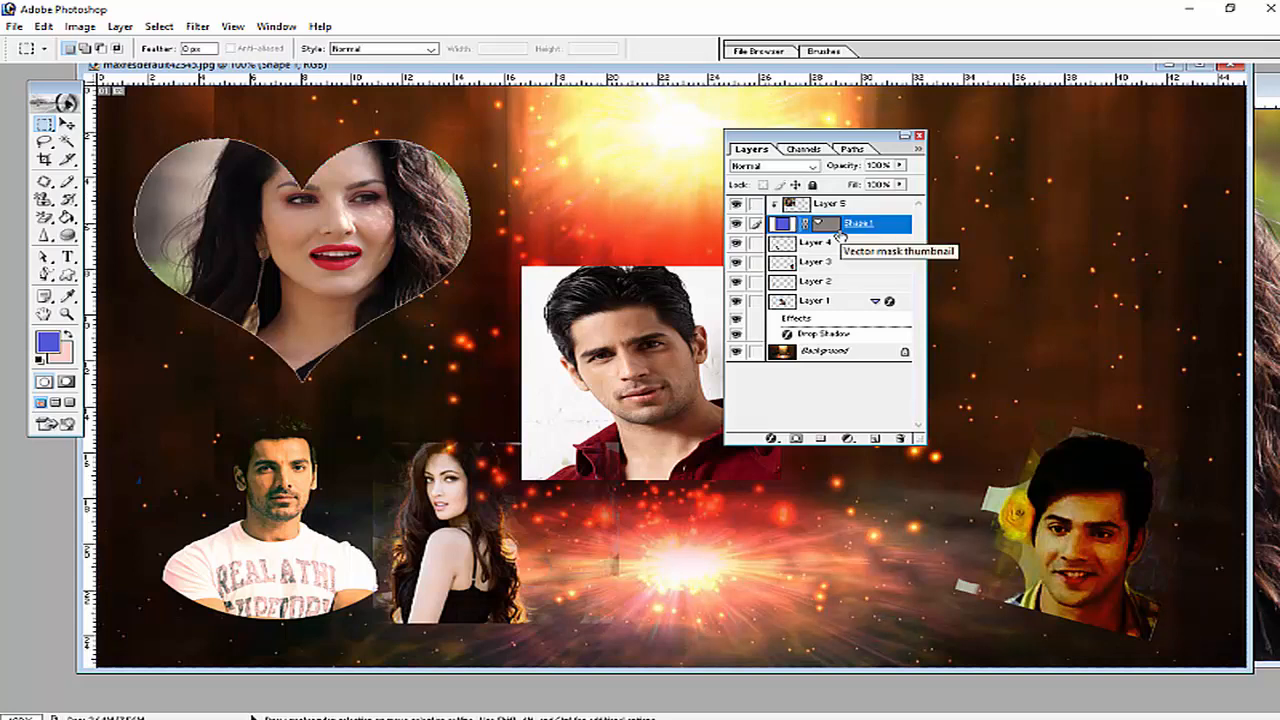
left_click(840, 233)
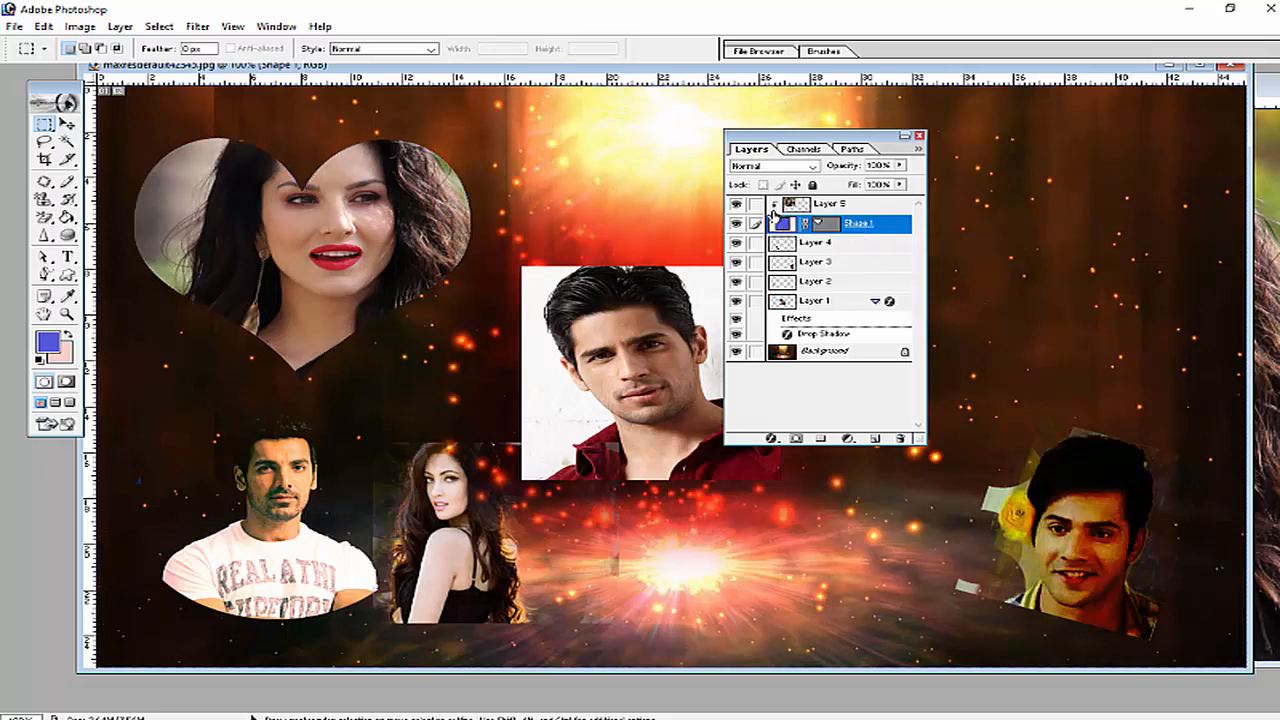
left_click(790, 204)
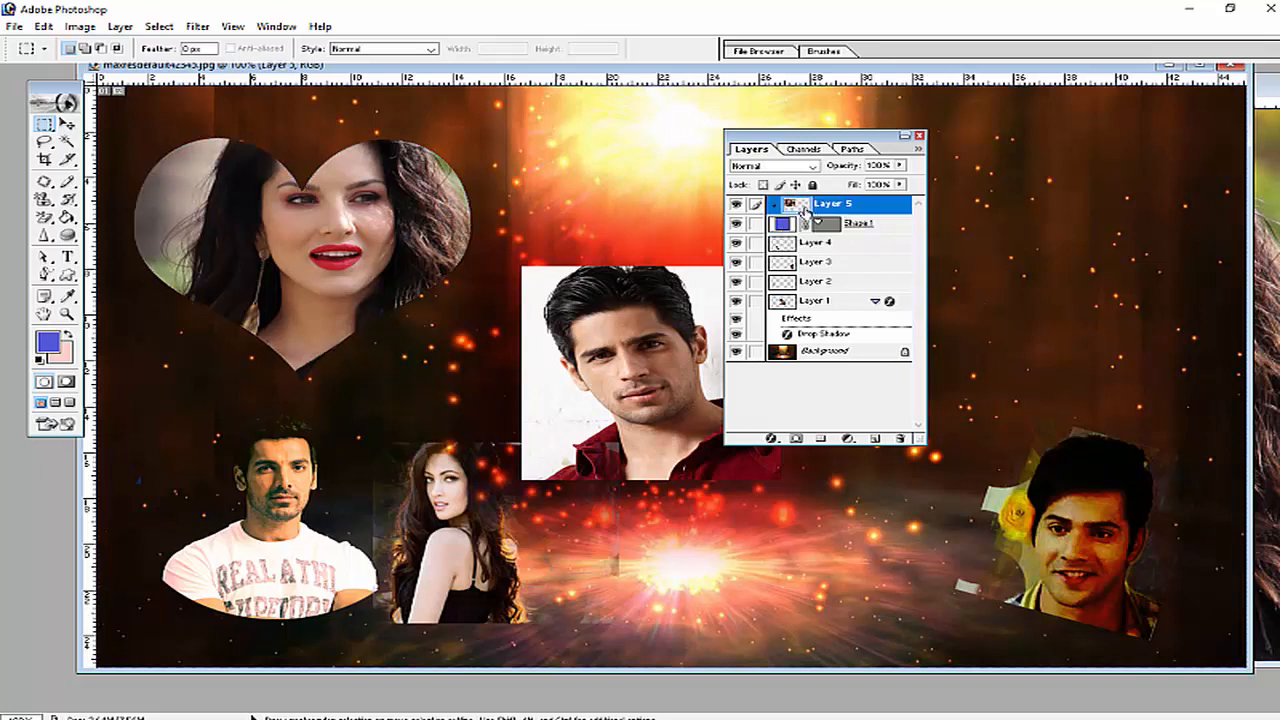
left_click(829, 235)
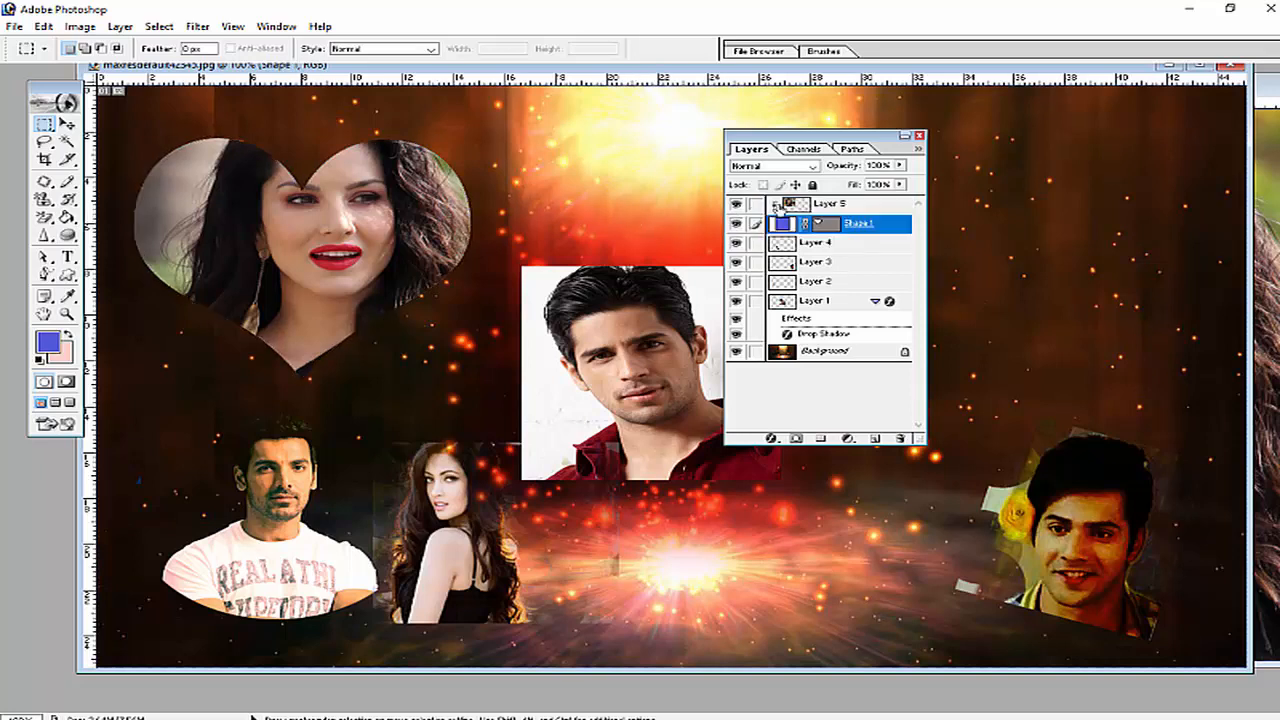
left_click(820, 205)
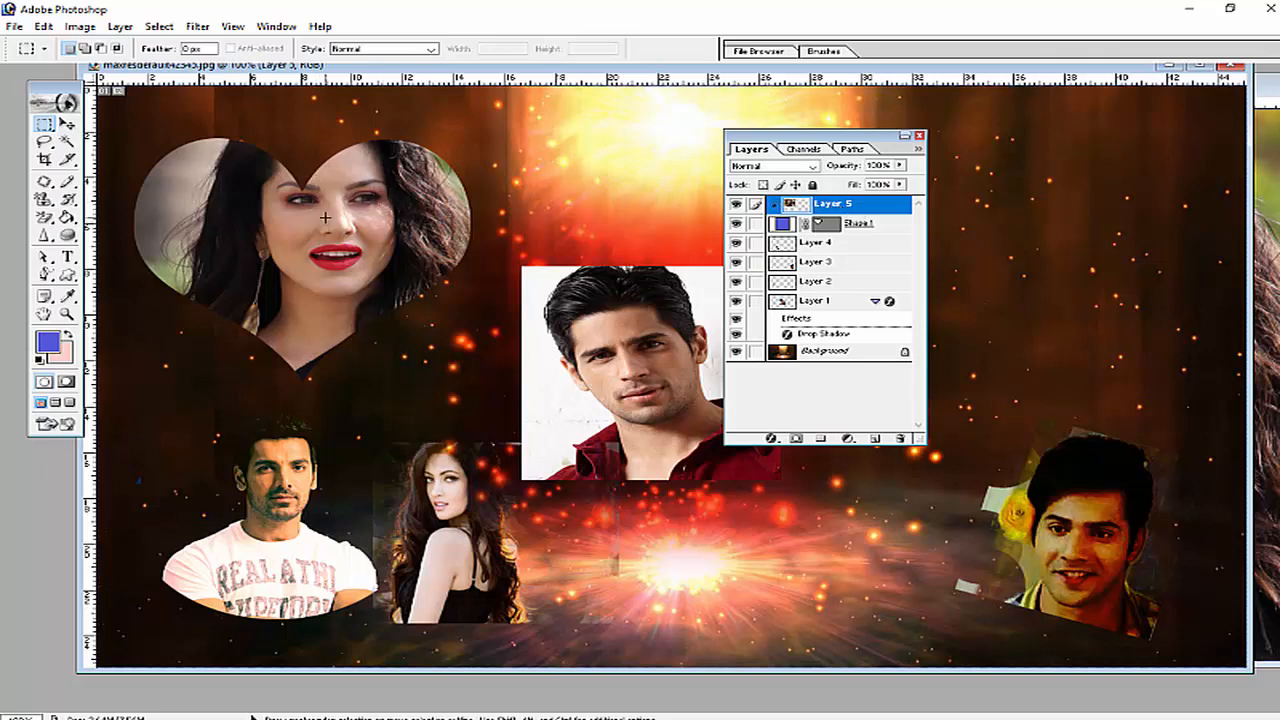
Step: Free Transform Layer 5 inside the heart to 80.4% width and 76.5% height, rotate it about 8 degrees counterclockwise and apply
left_click(66, 124)
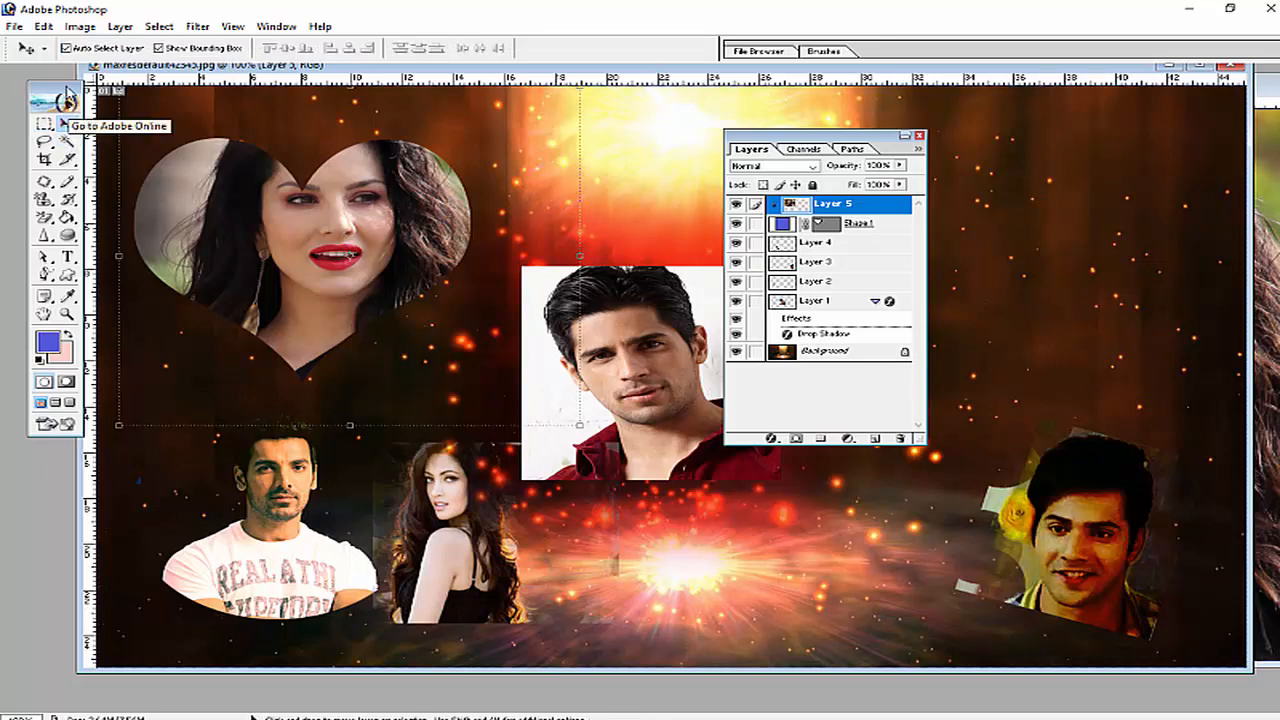
left_click(45, 27)
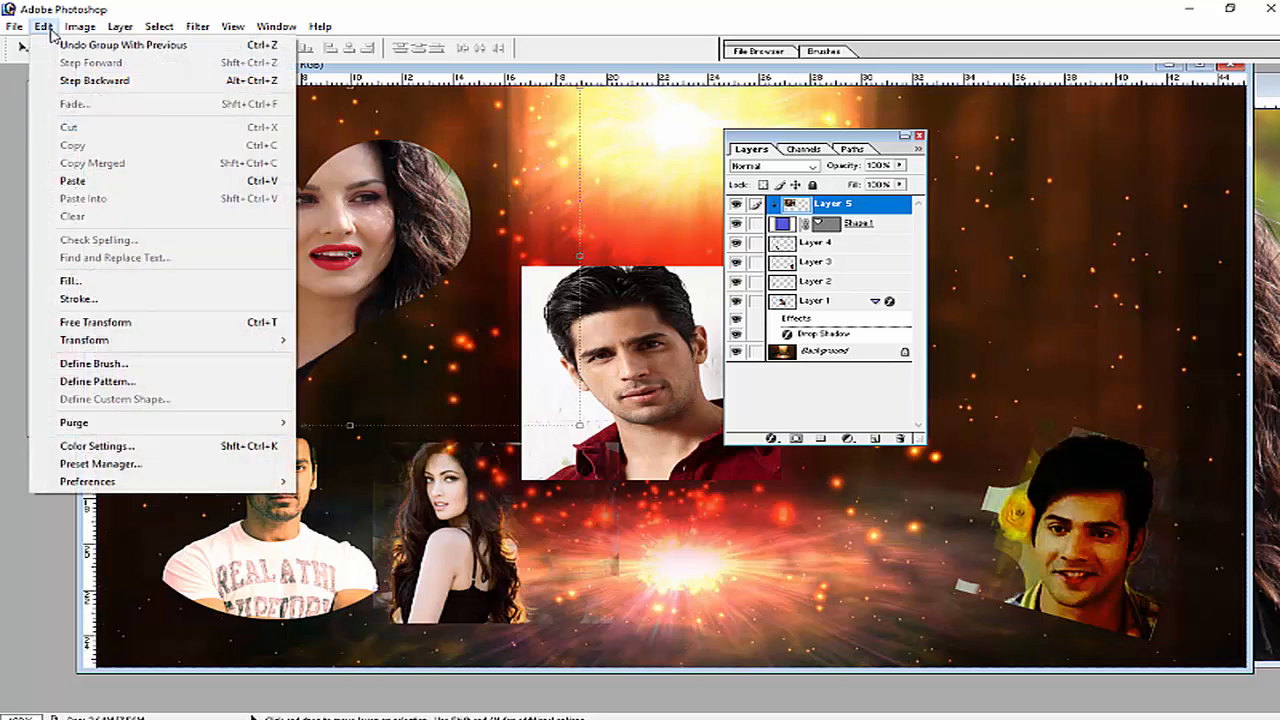
left_click(95, 322)
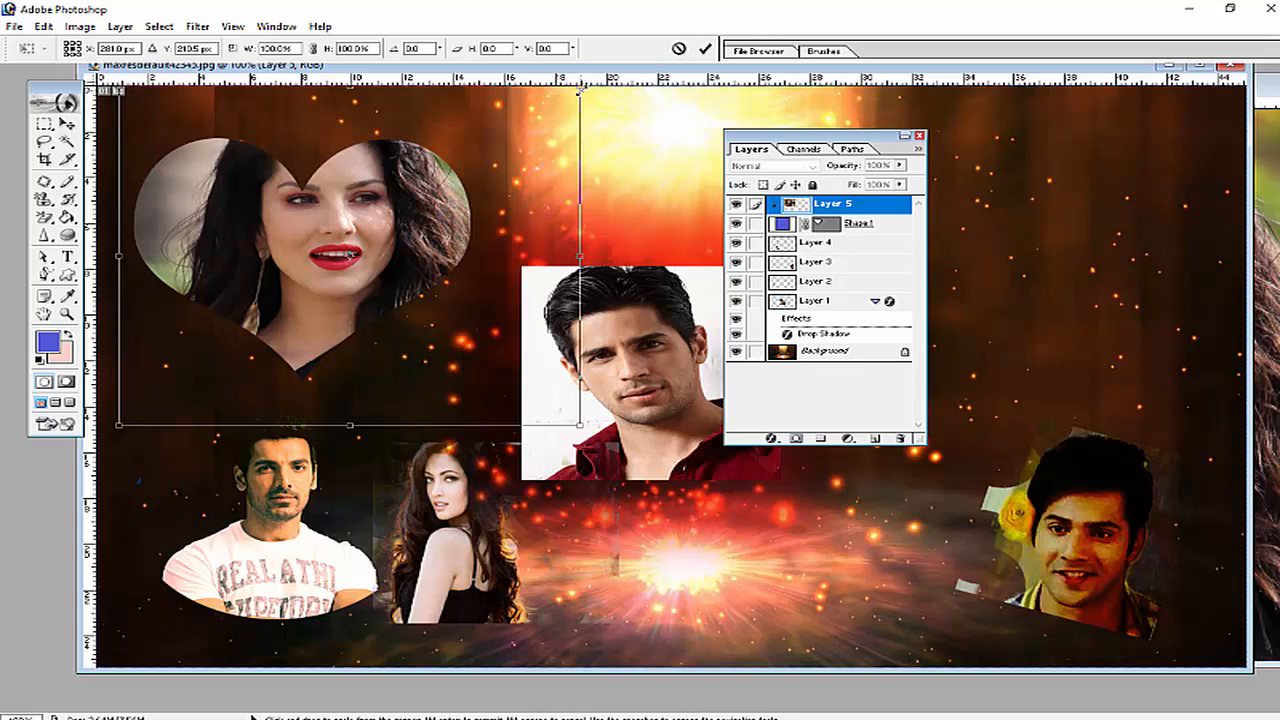
left_click_drag(579, 90, 469, 142)
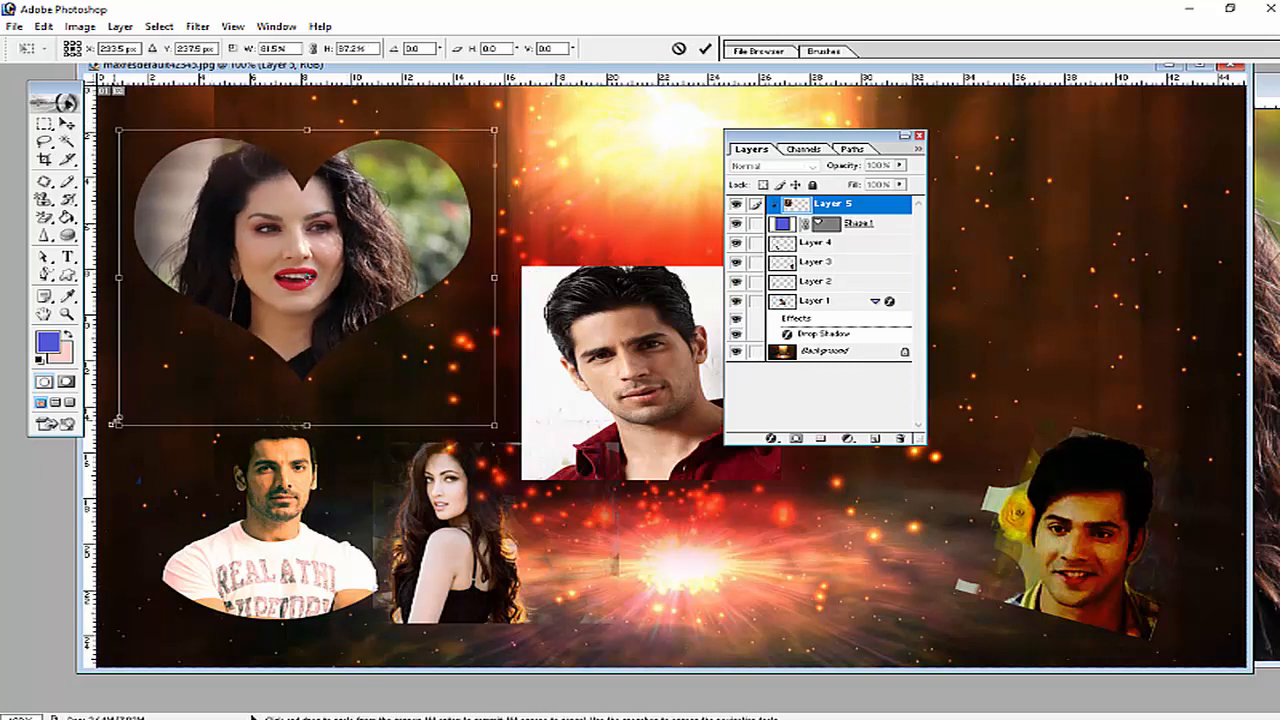
left_click_drag(119, 425, 124, 388)
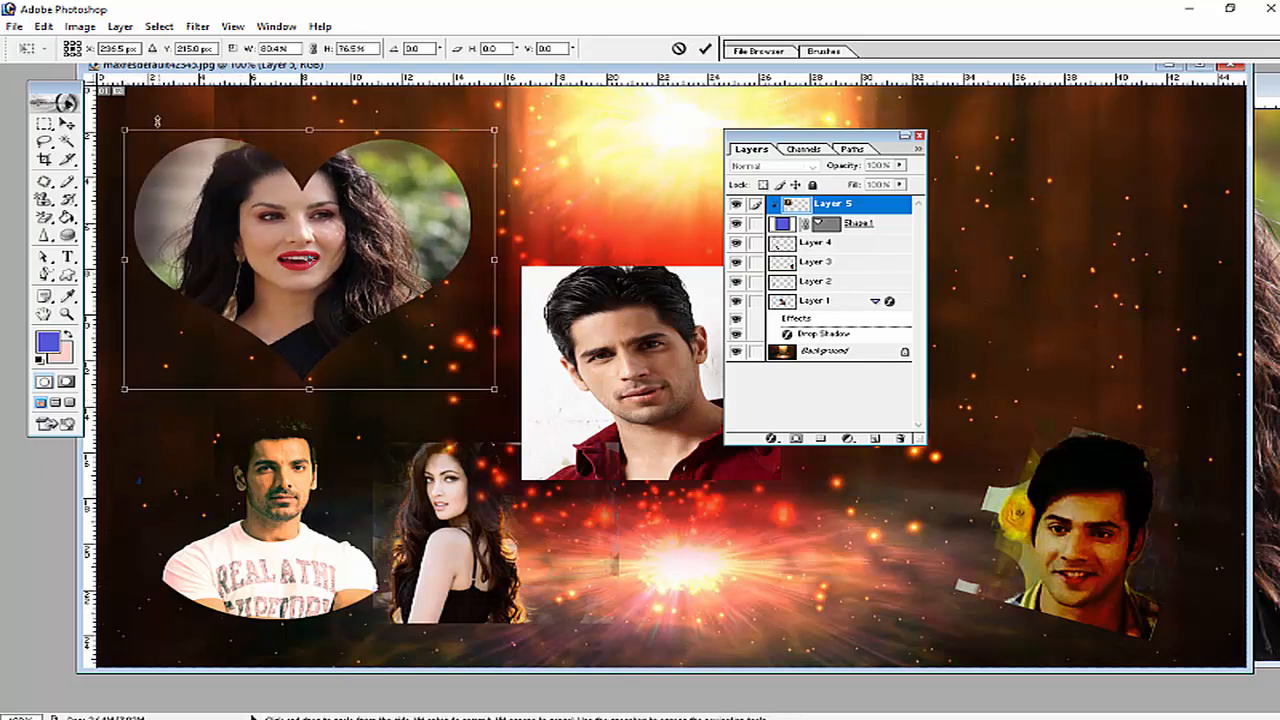
mouse_move(158, 112)
left_mouse_down()
mouse_move(190, 88)
mouse_move(147, 110)
mouse_move(160, 122)
left_mouse_up()
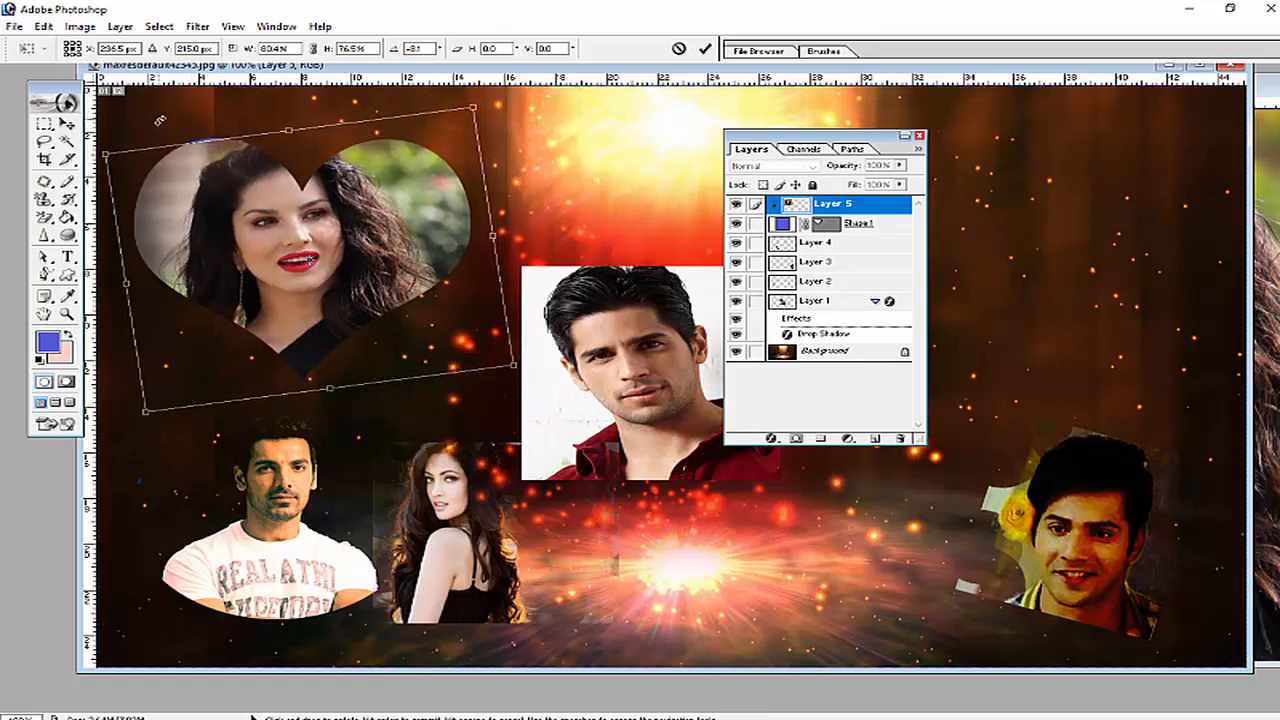
left_click(65, 123)
left_click(550, 290)
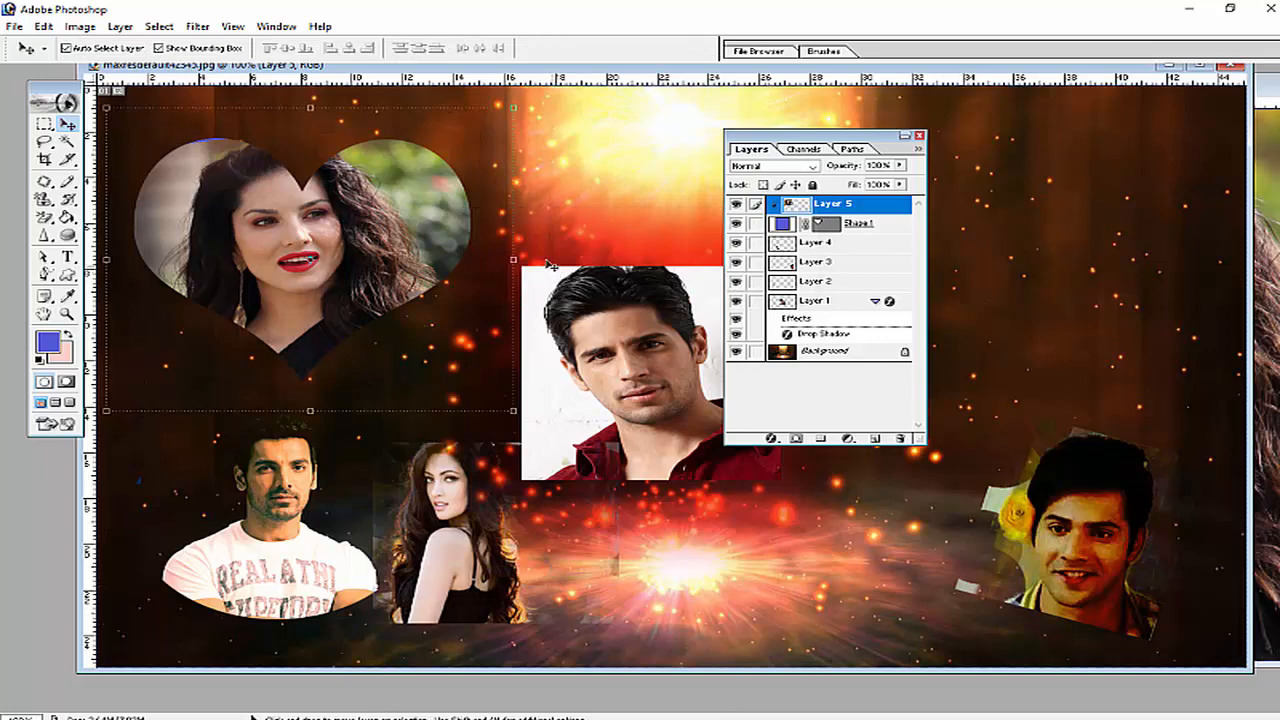
Step: Ungroup Layer 5 from the heart's Shape 1 layer and compare the two layers in the stack
left_click(120, 26)
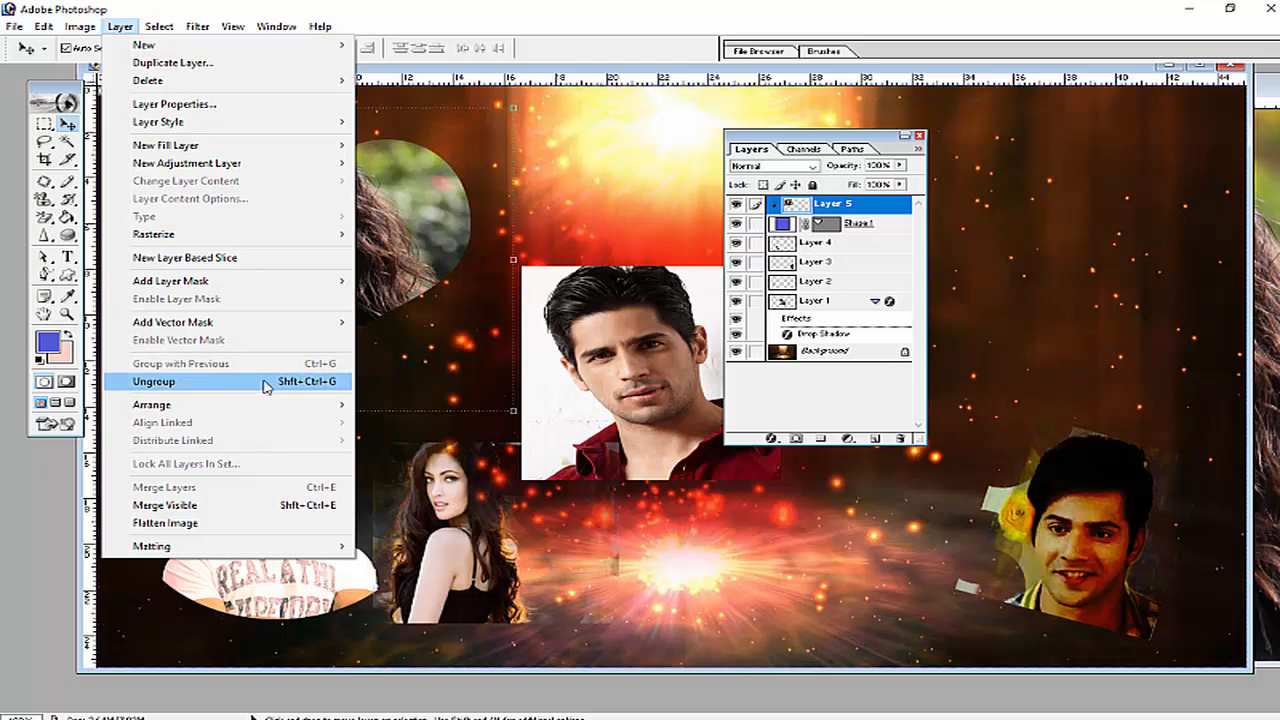
left_click(314, 384)
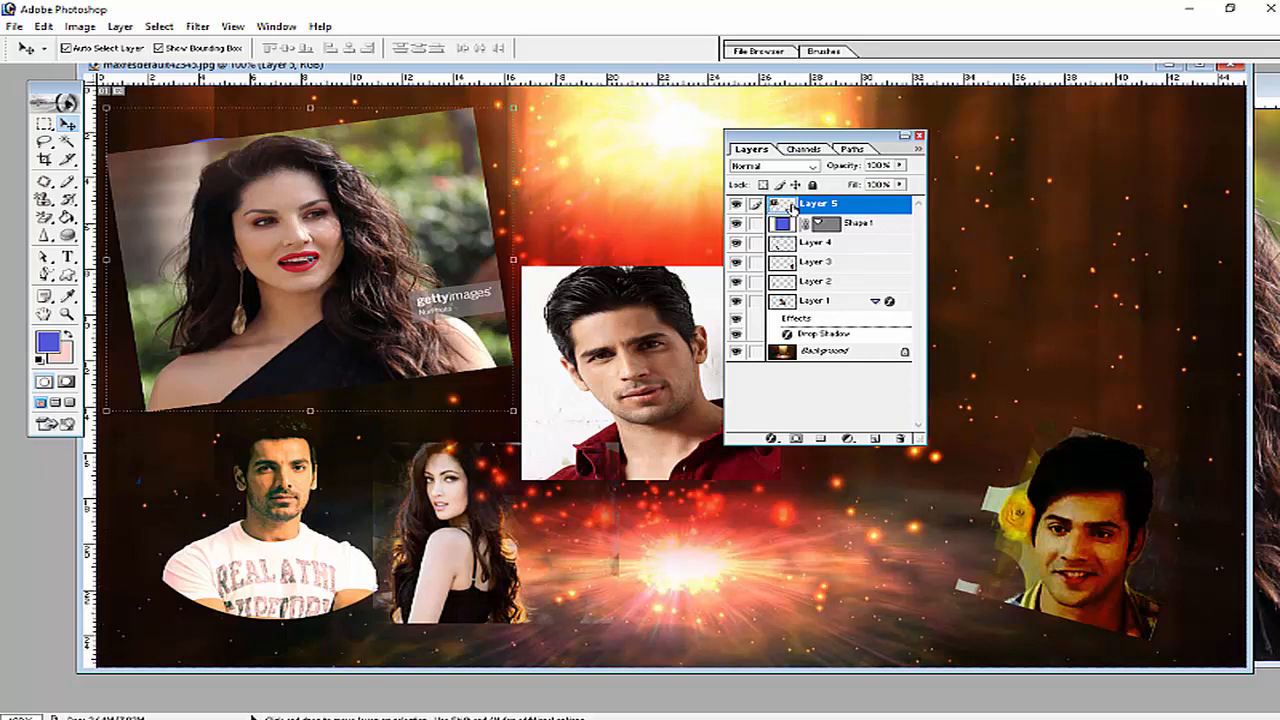
left_click(823, 224)
left_click(822, 207)
left_click(820, 223)
left_click(817, 208)
left_click(818, 223)
left_click(815, 208)
Step: Group Layer 5 with the previous layer again to clip the woman's photo to the heart
left_click(120, 26)
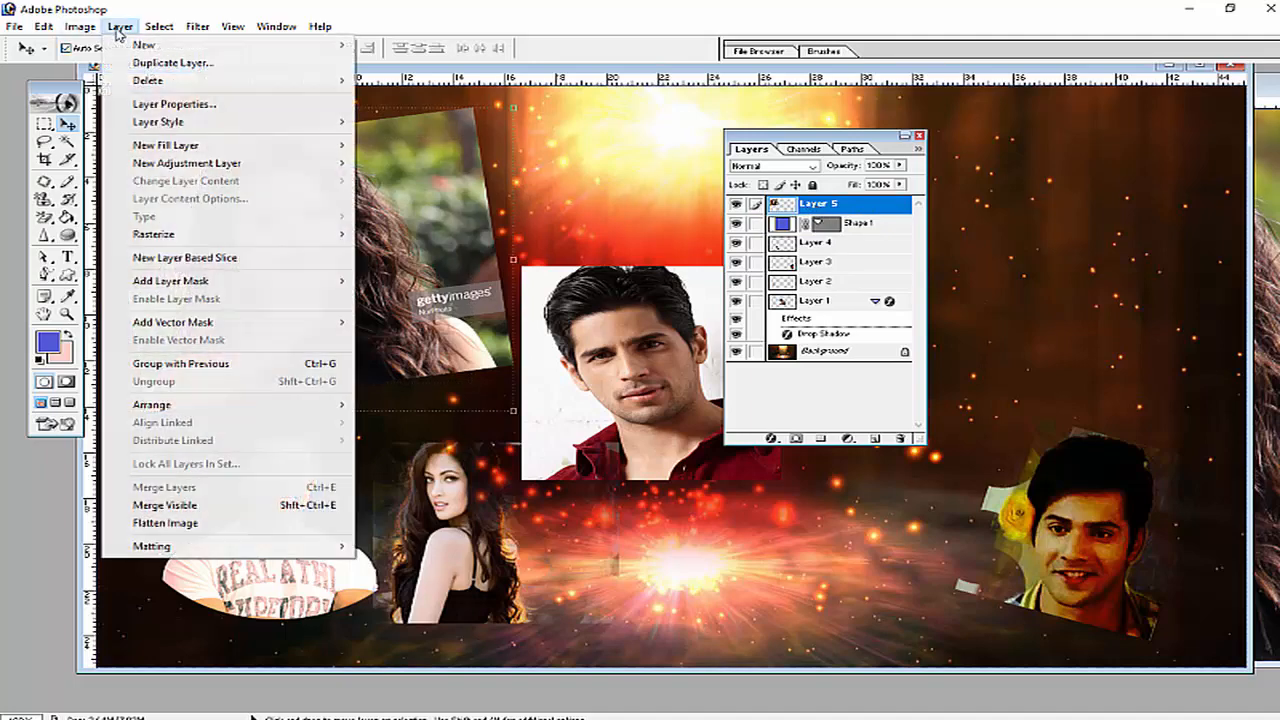
left_click(196, 366)
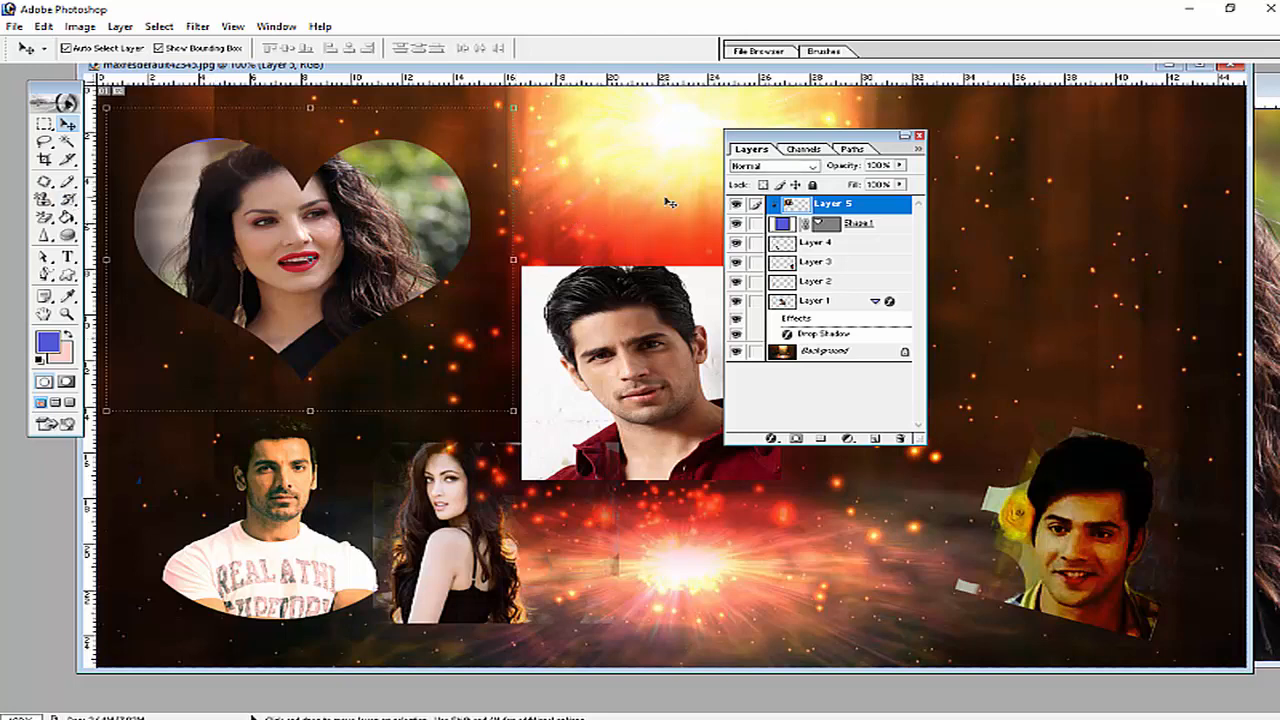
left_click(120, 26)
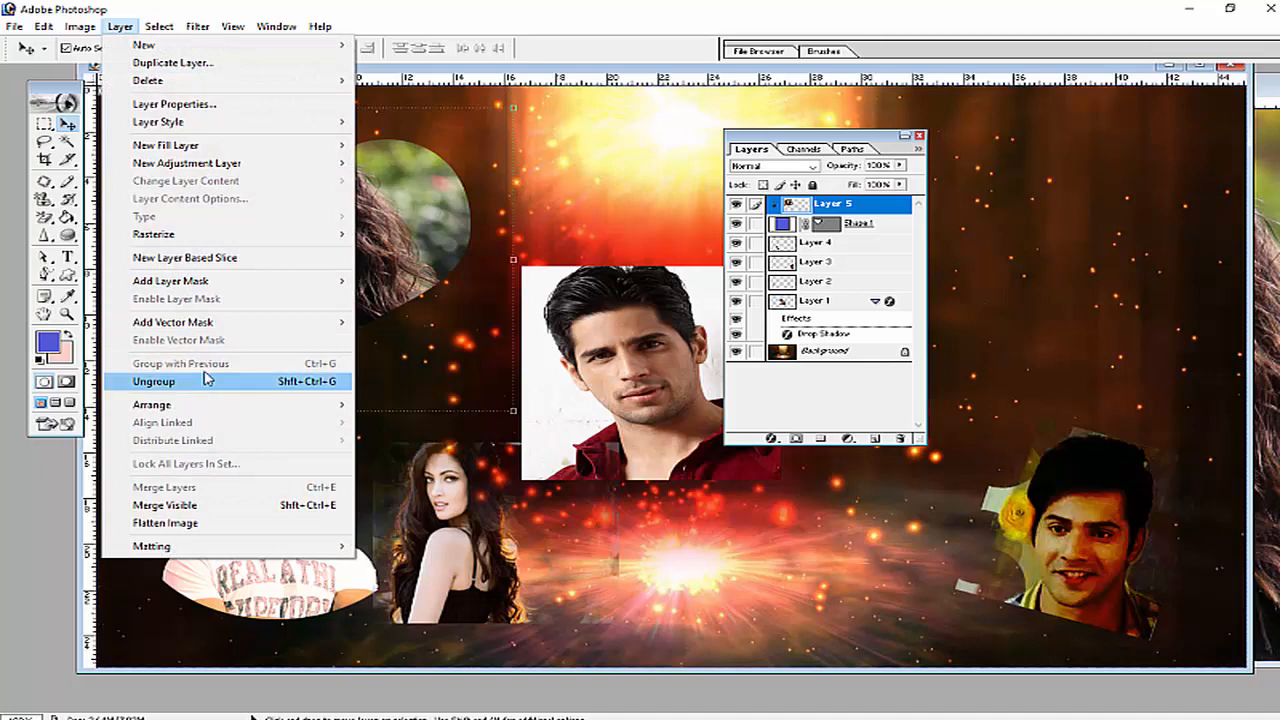
left_click(497, 66)
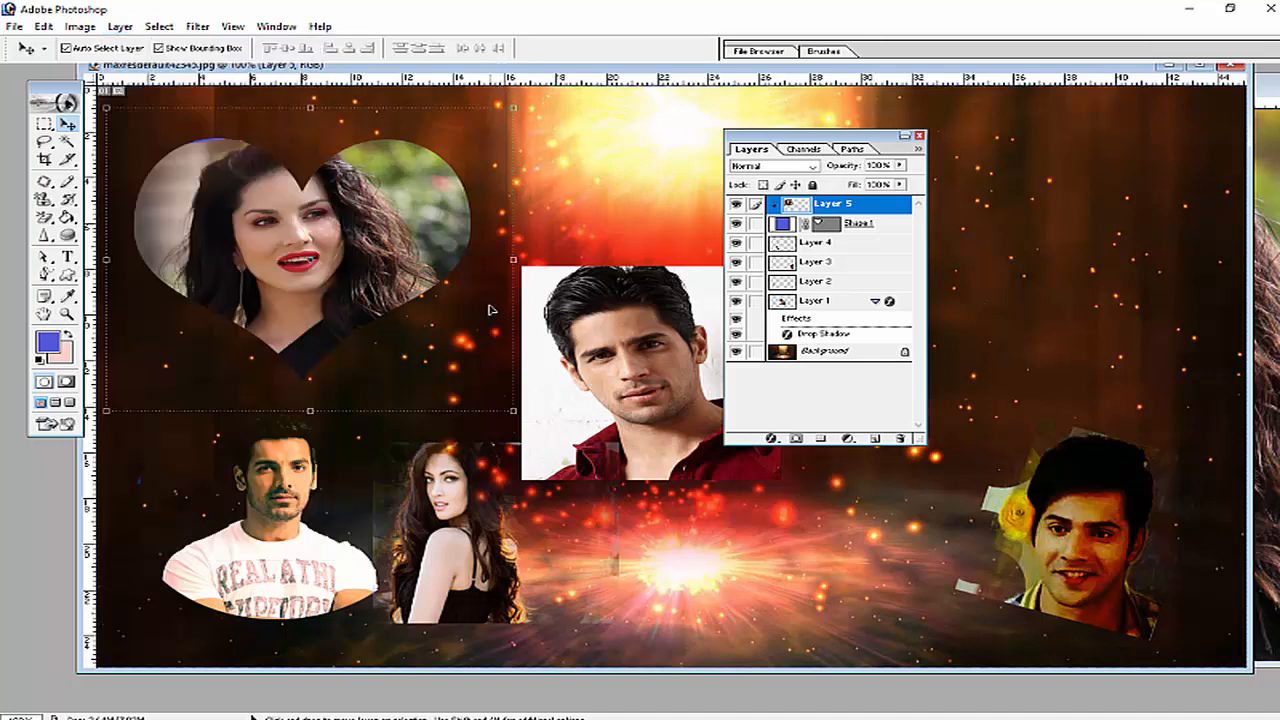
Step: Open Alauddin-2-e1565788721230.jpg from the lecture 8 folder and copy the whole picture into the fiery composition as a new layer
left_click(15, 28)
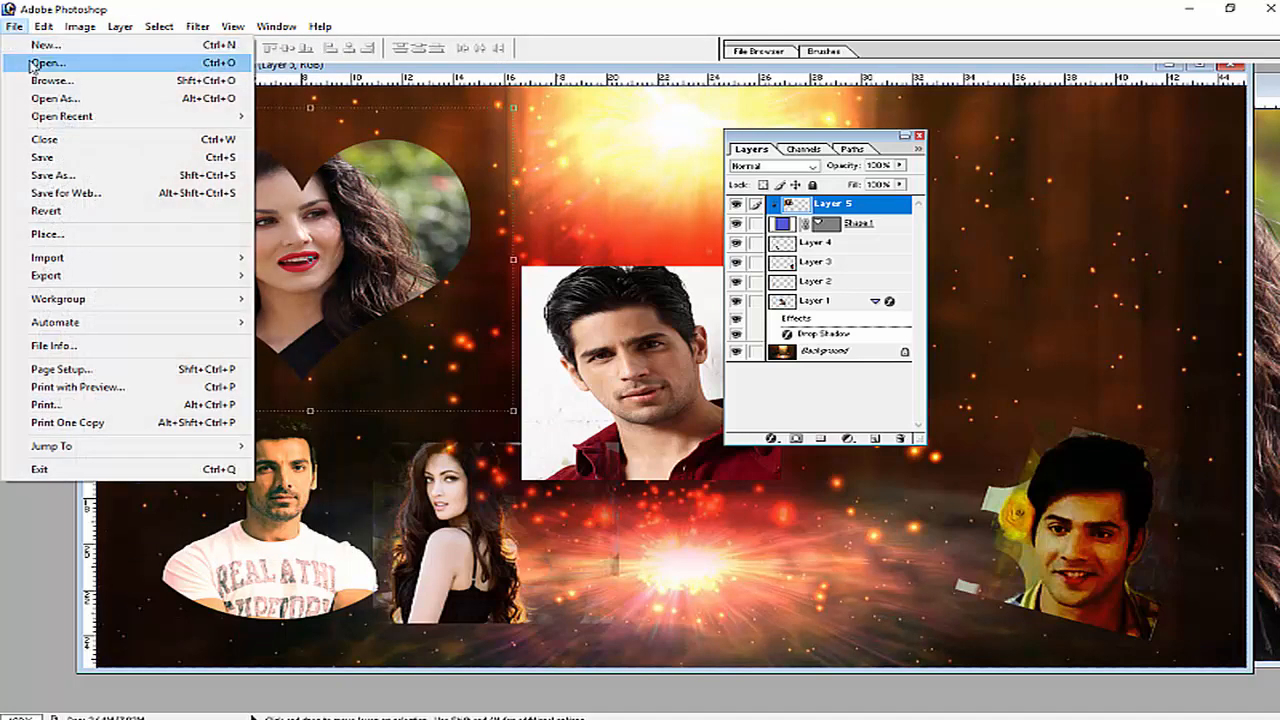
left_click(36, 65)
left_click_drag(829, 163, 791, 170)
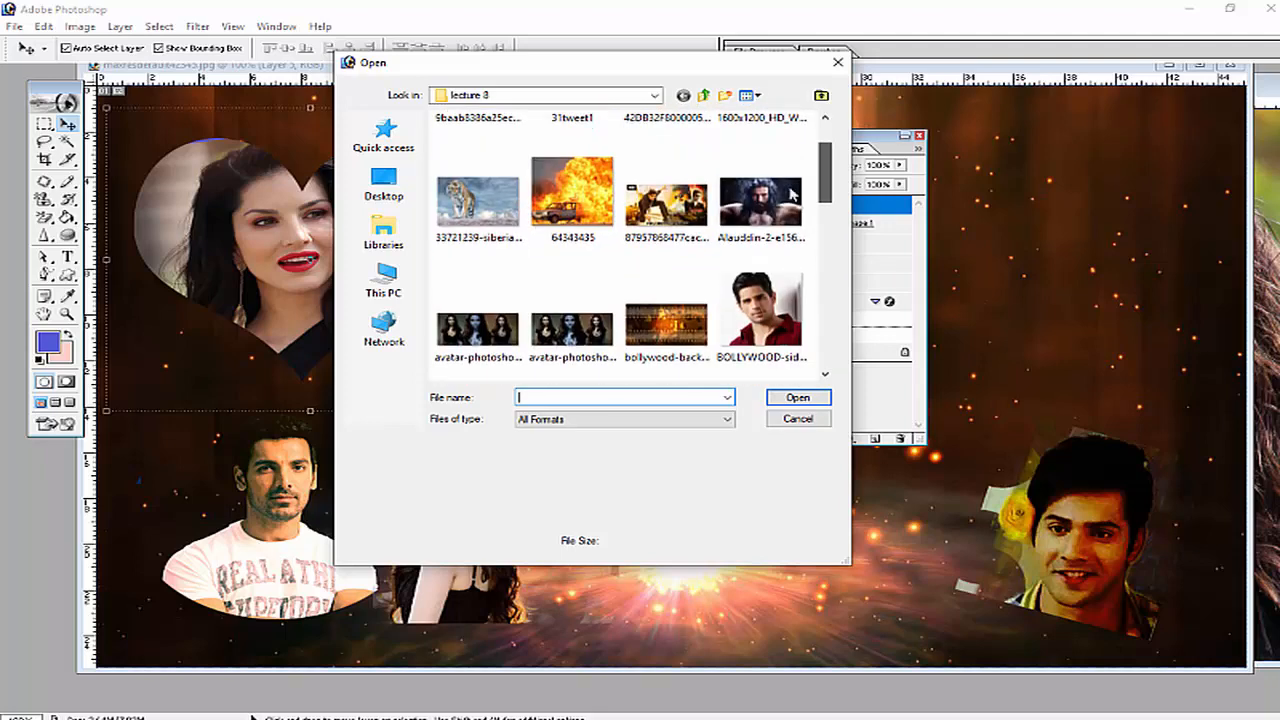
double_click(768, 203)
left_click_drag(222, 120, 380, 107)
key("ctrl+a")
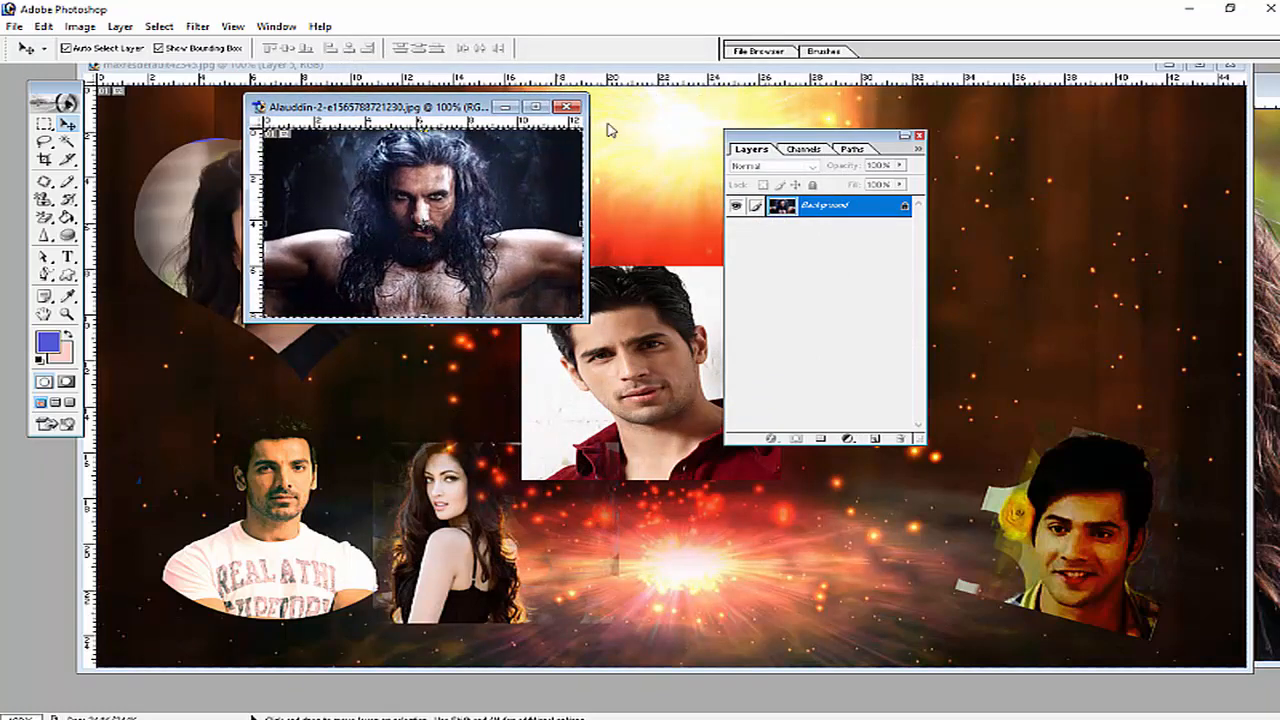
key("ctrl+w")
key("ctrl+v")
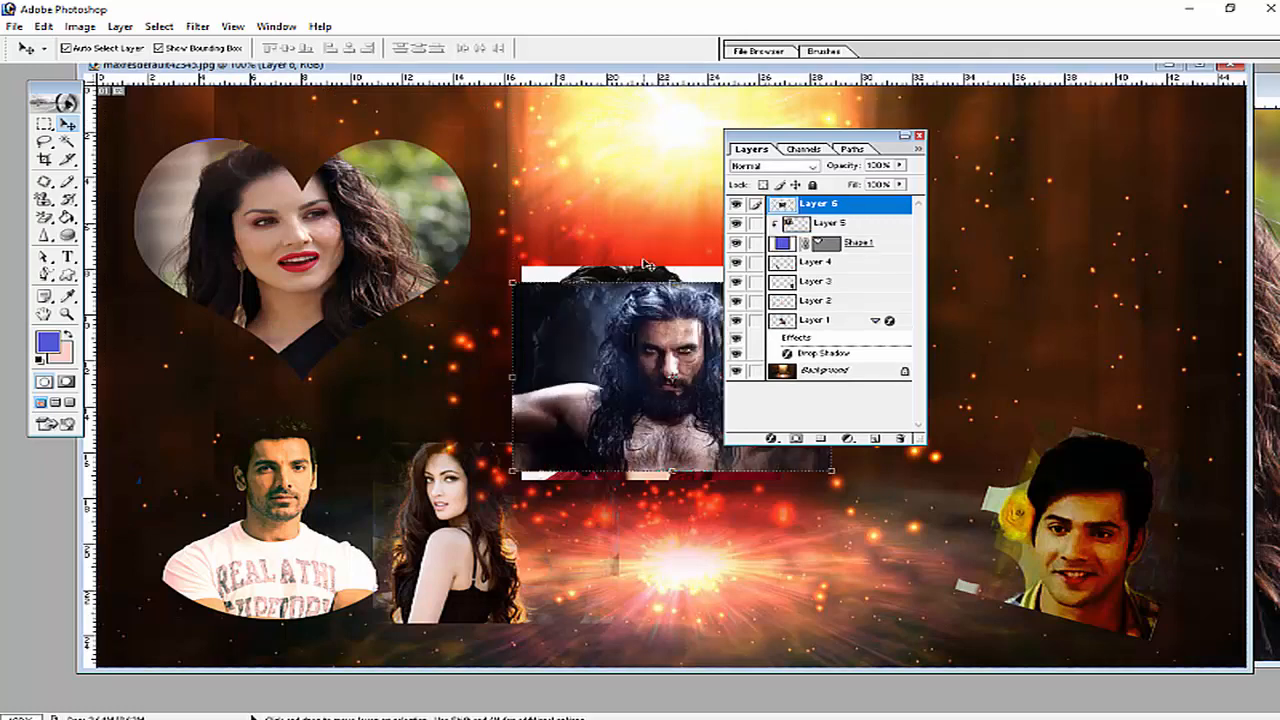
Step: Move the bearded man's photo to the upper middle, scale it to 164.0% width and 123.5% height, and apply the transformation
left_click_drag(773, 137, 1041, 191)
left_click_drag(723, 352, 615, 168)
left_click_drag(724, 285, 932, 331)
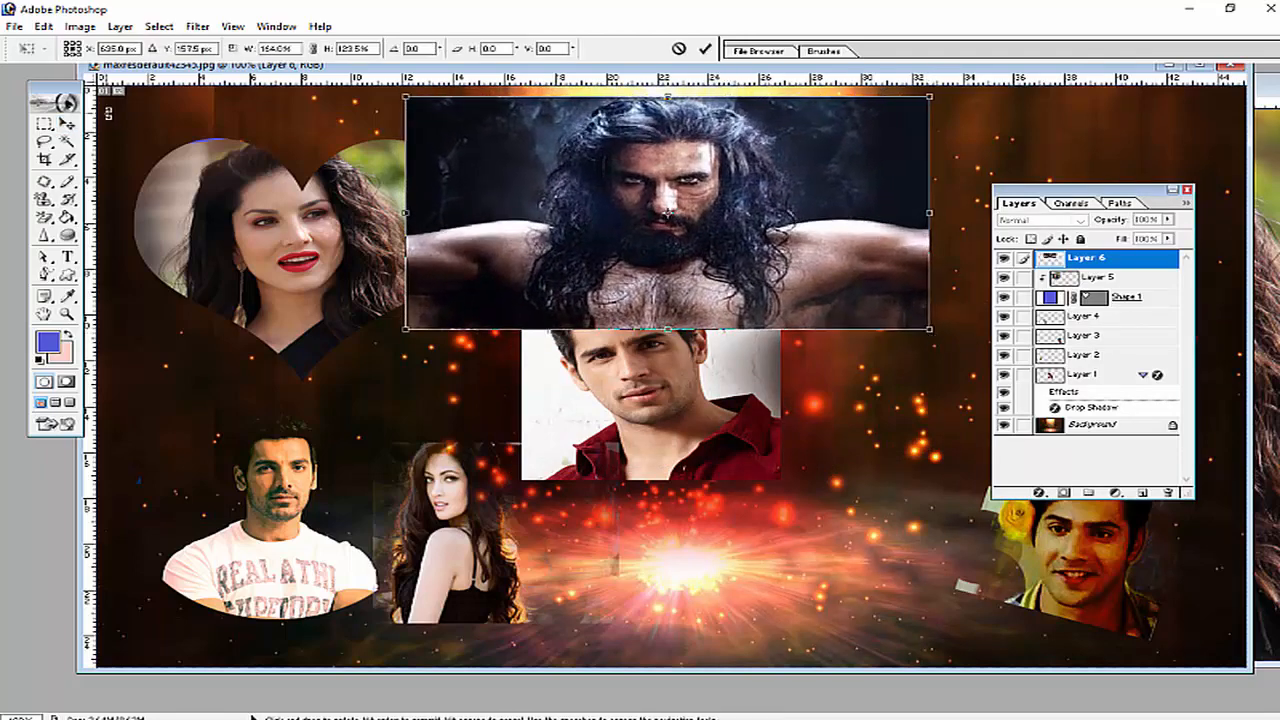
left_click(66, 123)
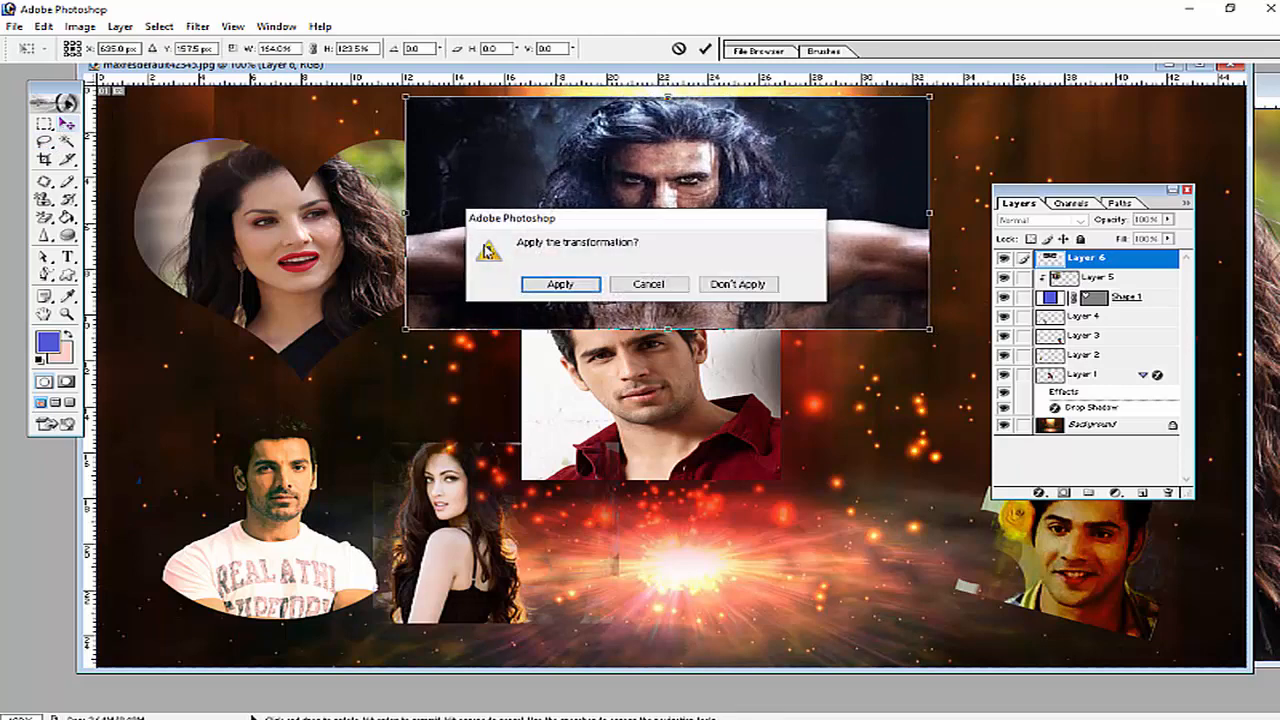
left_click(561, 284)
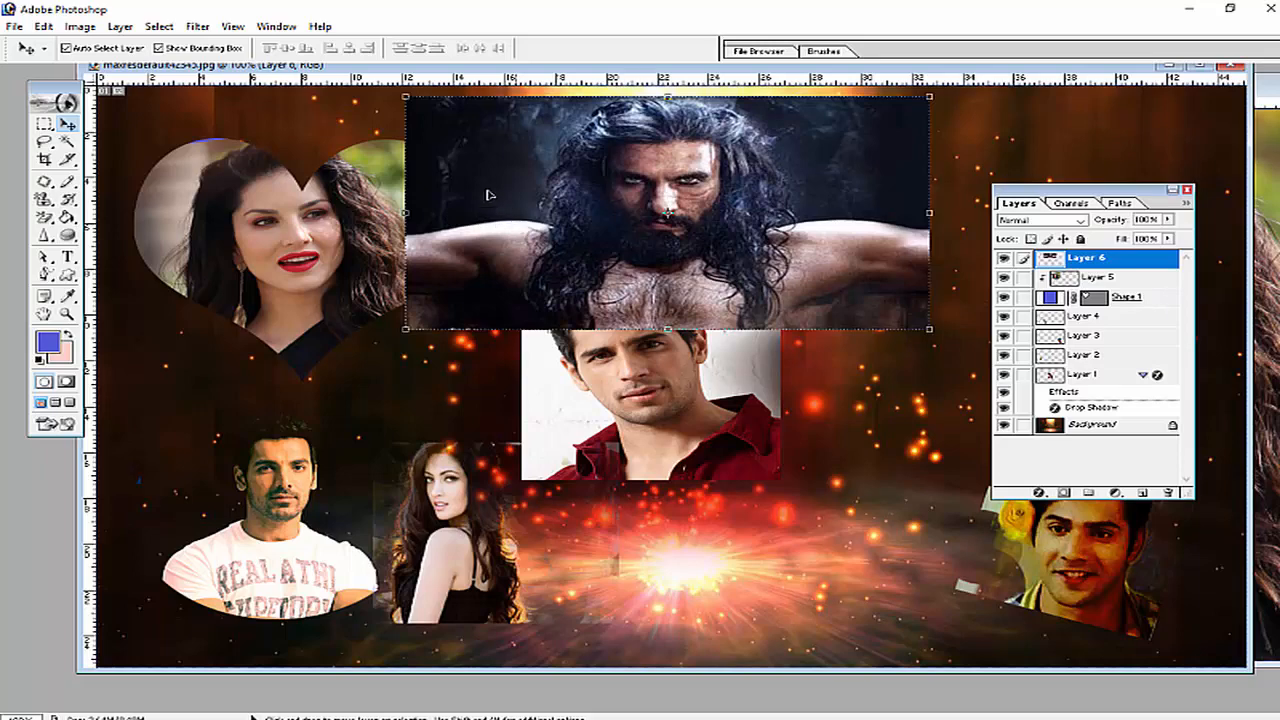
Step: Send Layer 6 backward one level so it sits beneath Layer 5
left_click(120, 26)
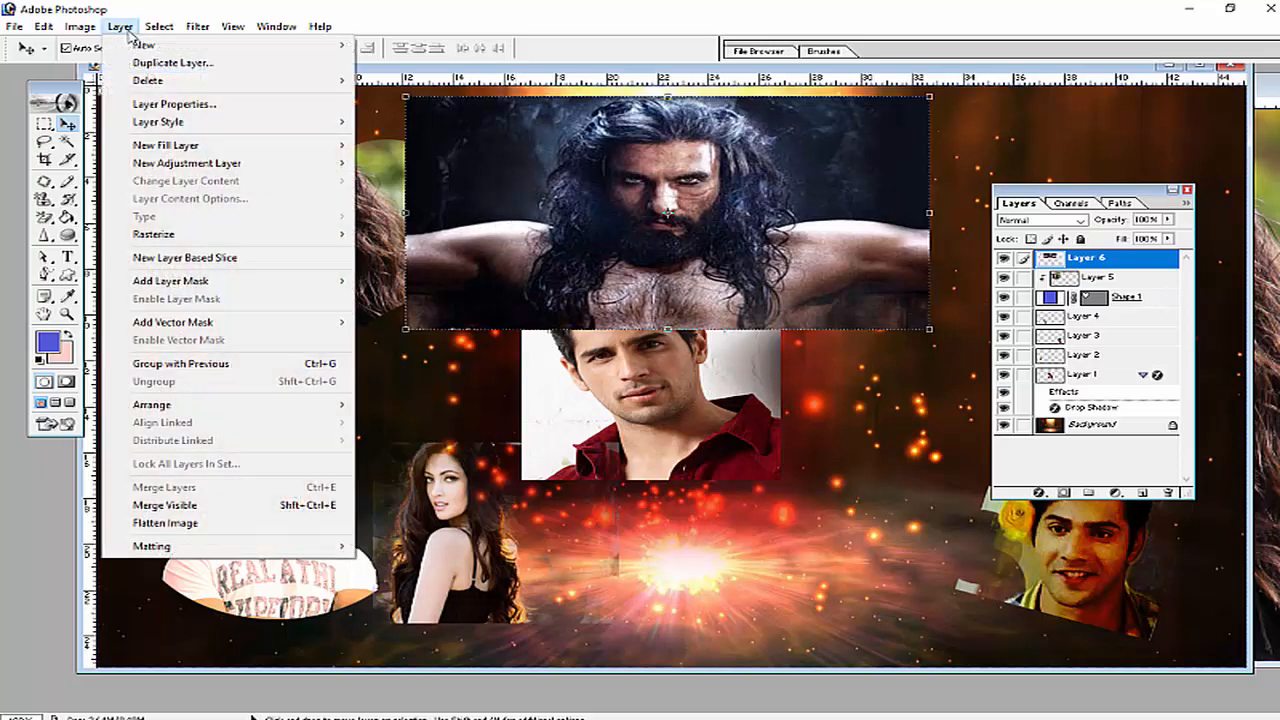
mouse_move(168, 412)
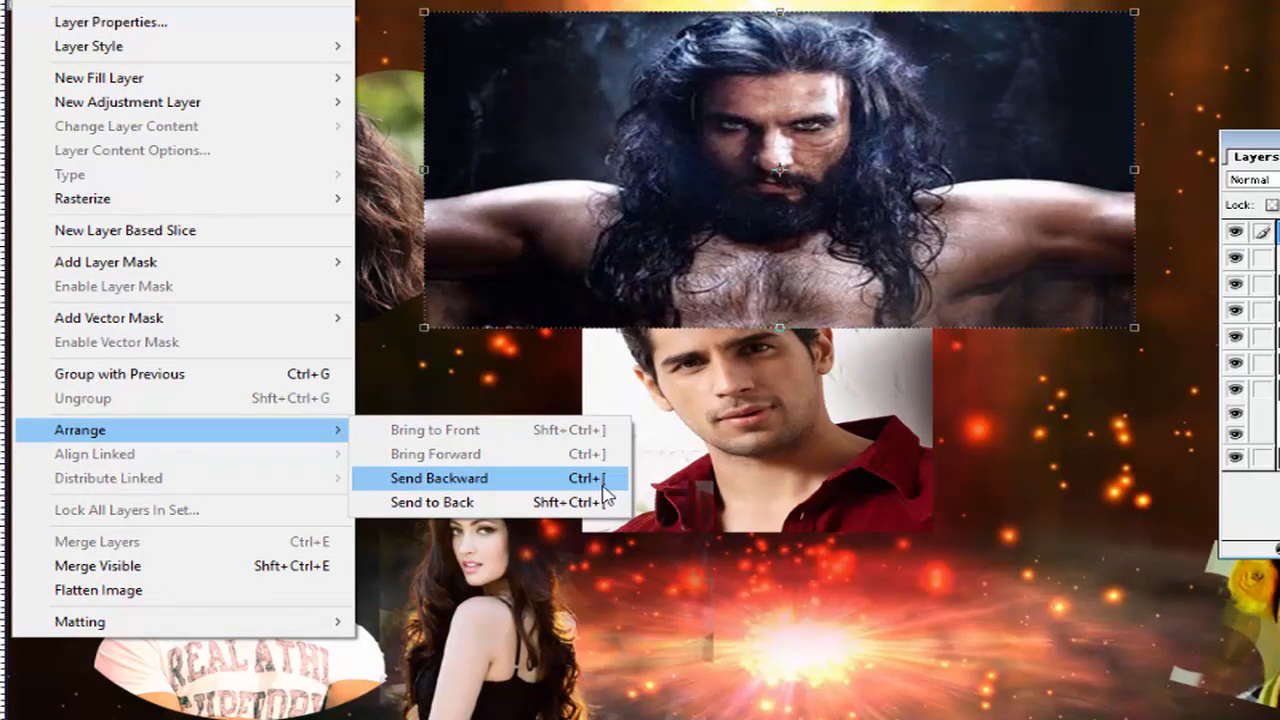
left_click(604, 480)
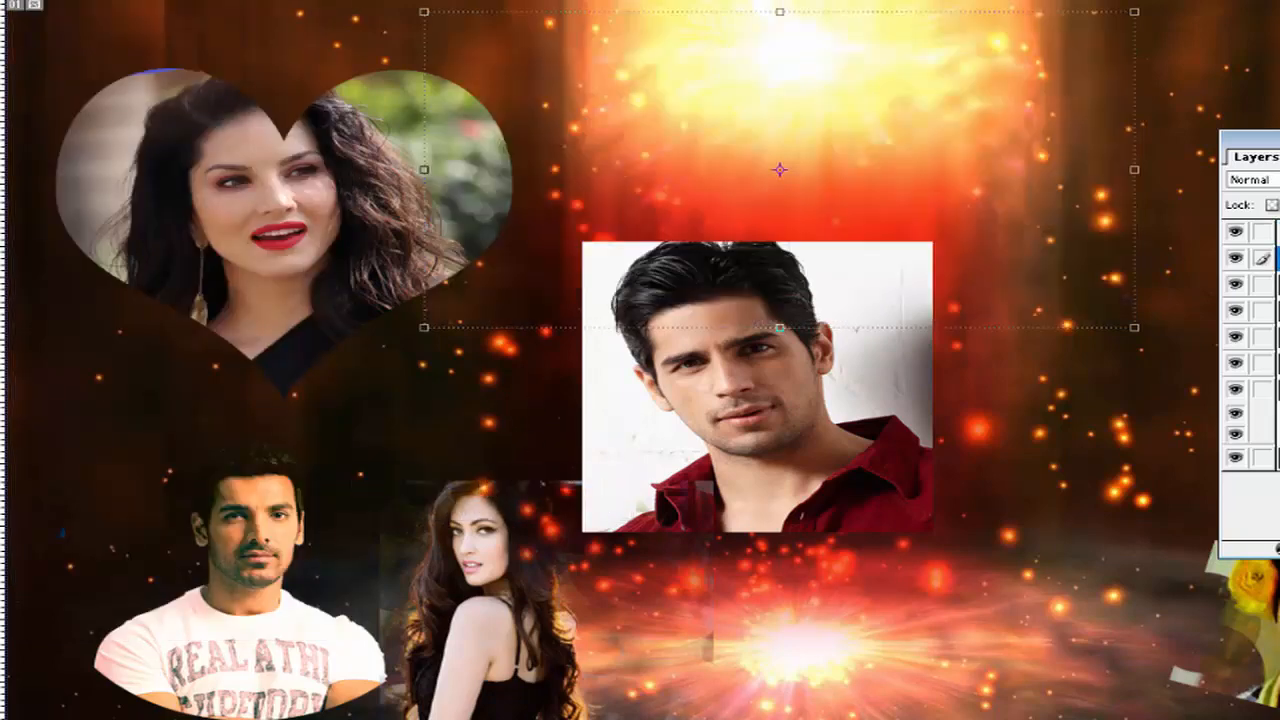
Step: Bring Layer 6 to the front of the stack and bring the Layers palette into view
left_click(32, 2)
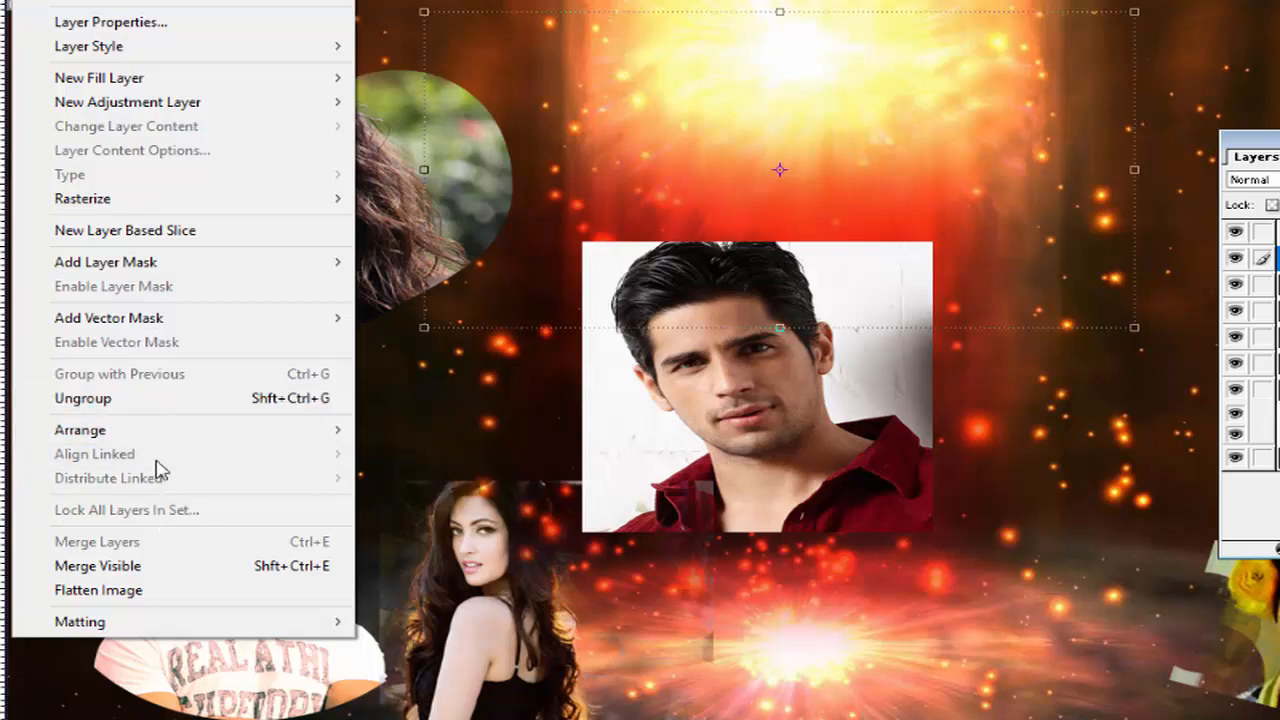
mouse_move(162, 438)
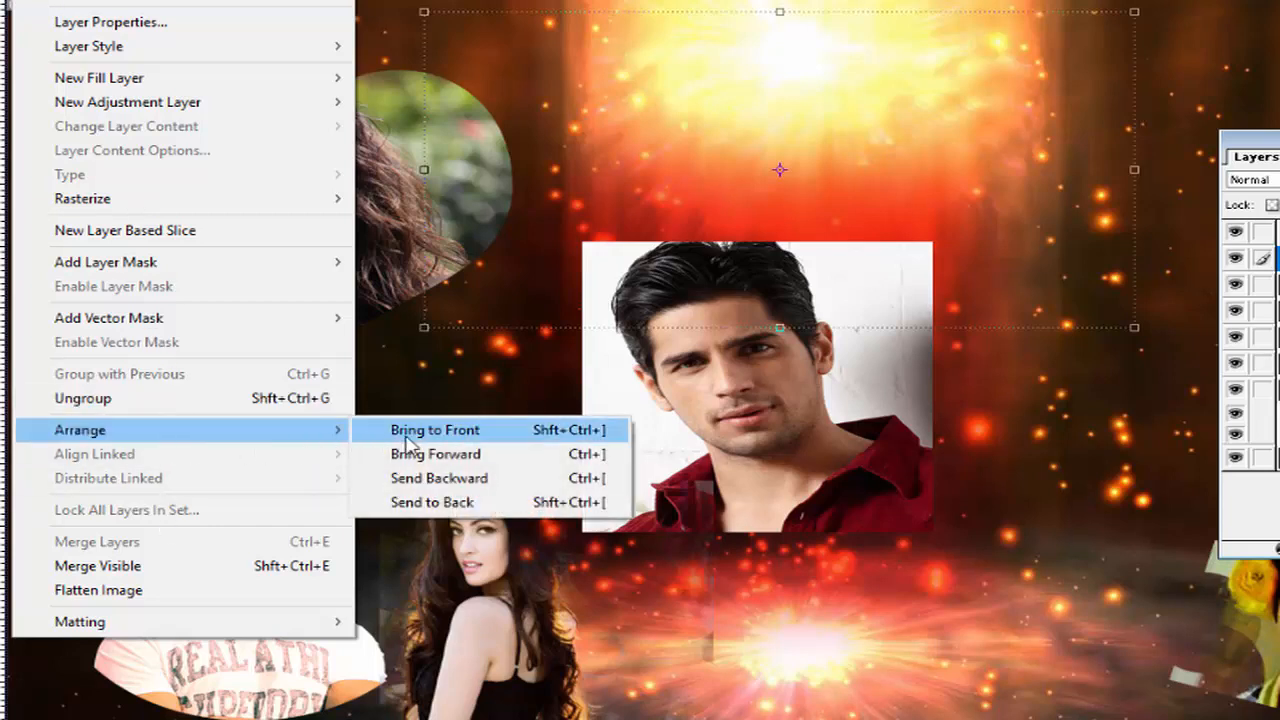
left_click(405, 436)
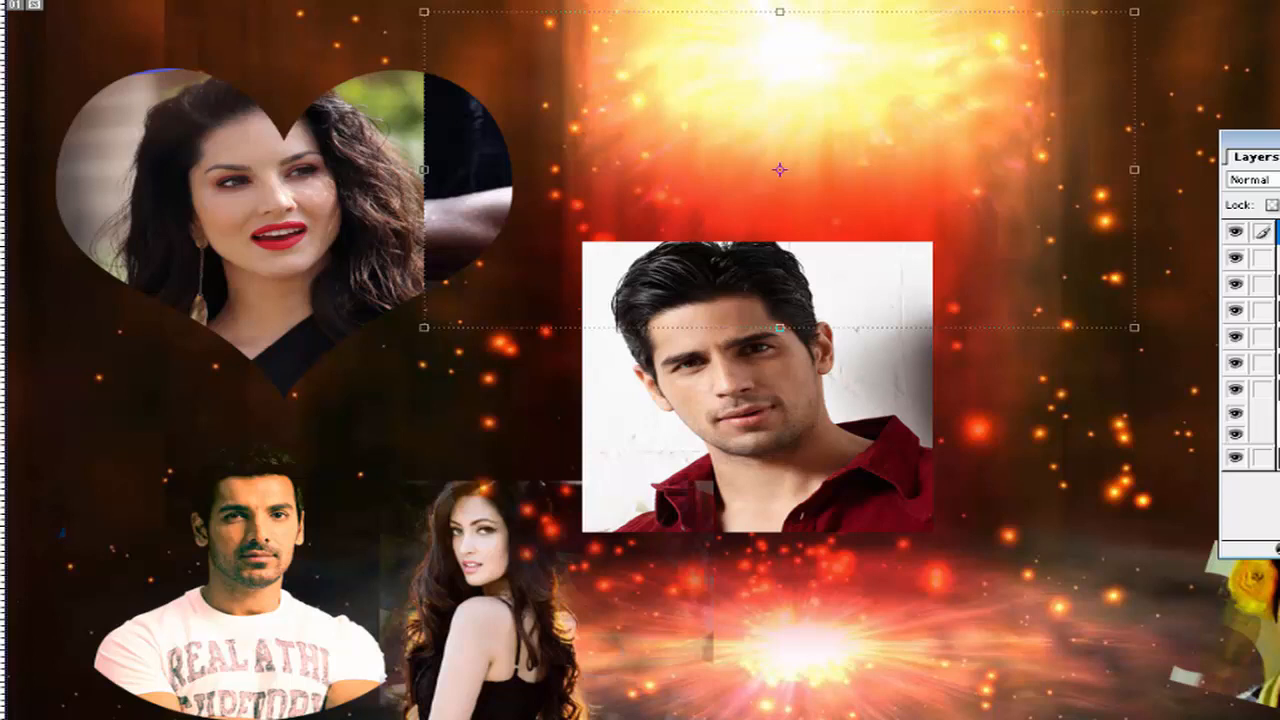
left_click_drag(1205, 138, 1204, 137)
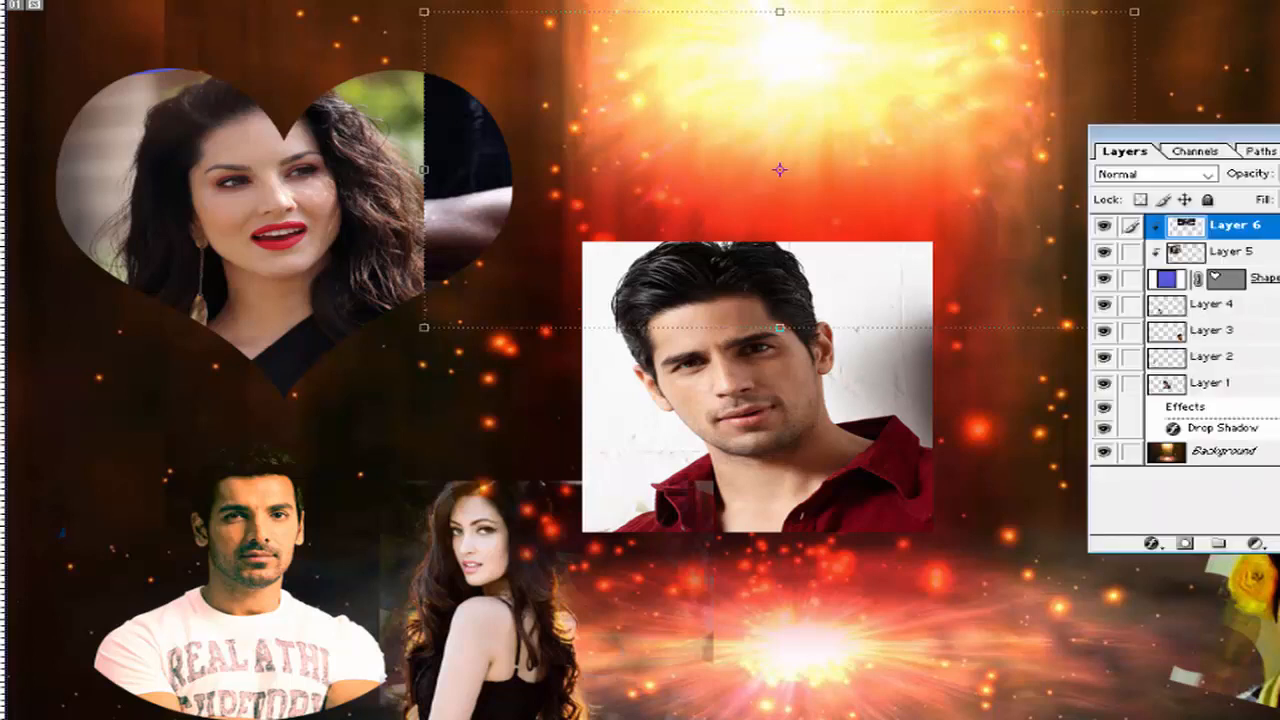
Step: Ungroup Layer 6 from the heart's clipping group
right_click(1204, 232)
key("Escape")
key("alt+l")
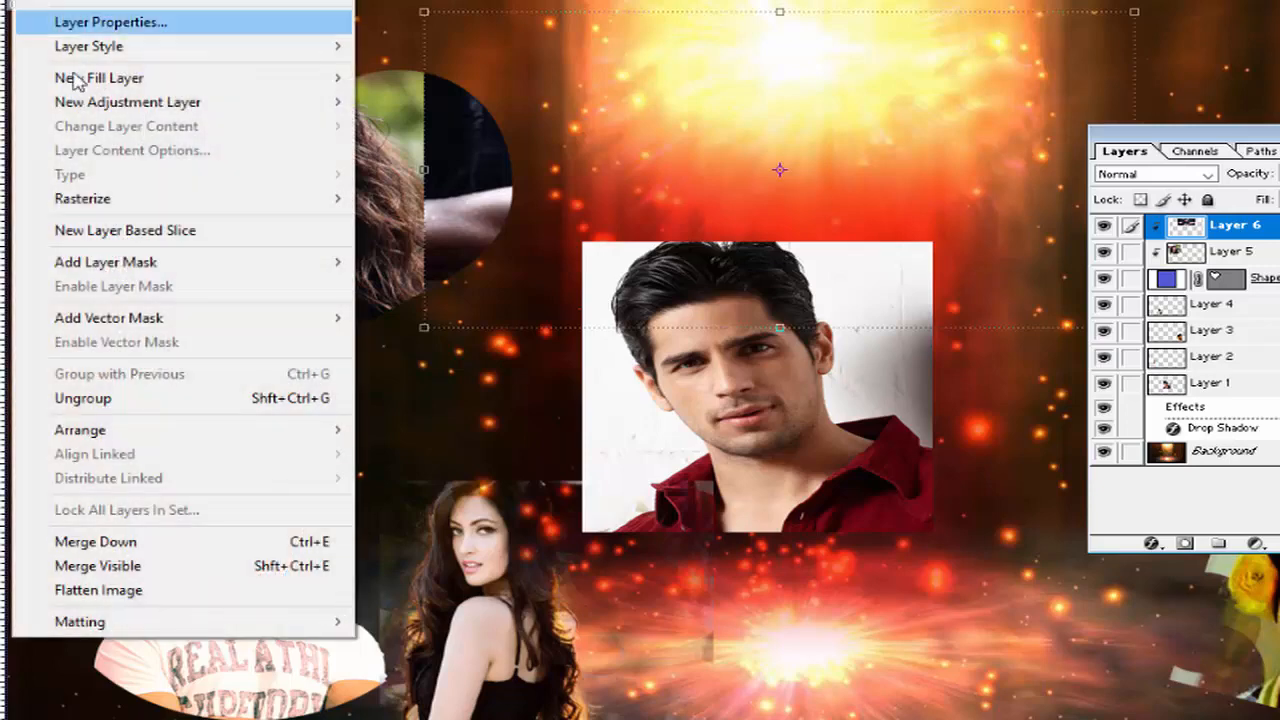
left_click(104, 400)
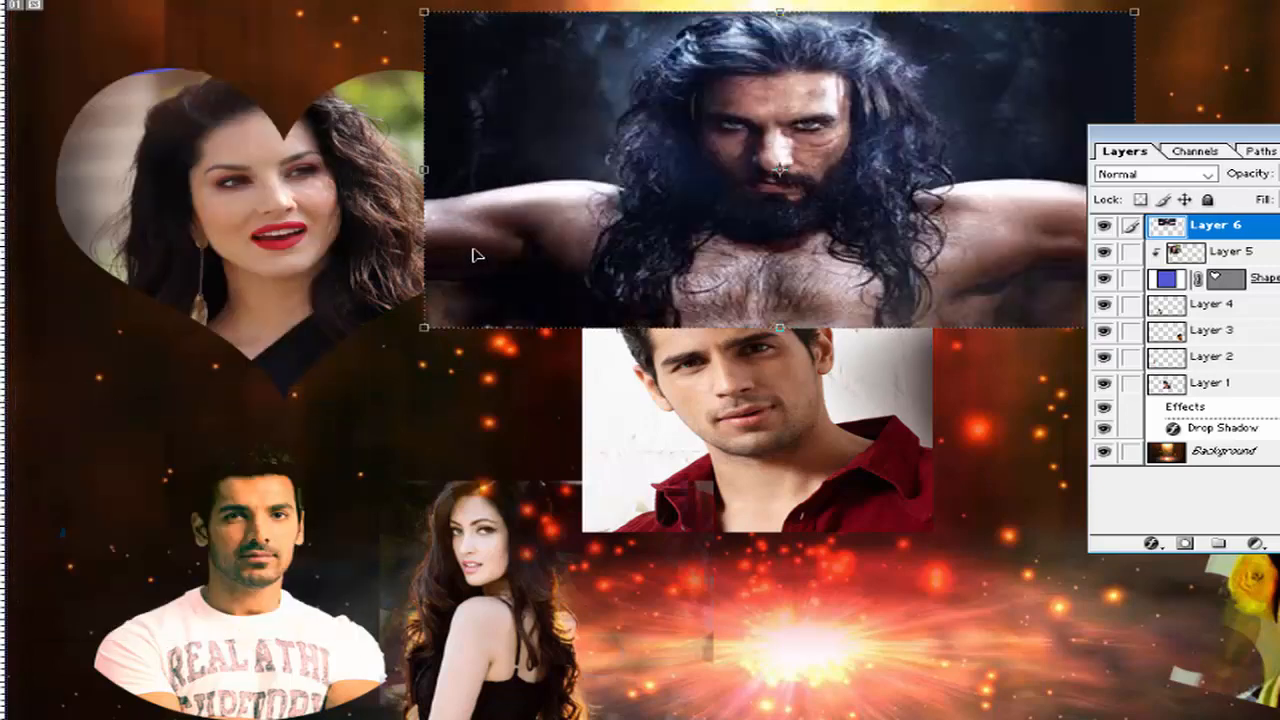
Step: Send Layer 6 backward beneath Layer 5, and ungroup it from the heart's Shape 1 layer
key("alt+l")
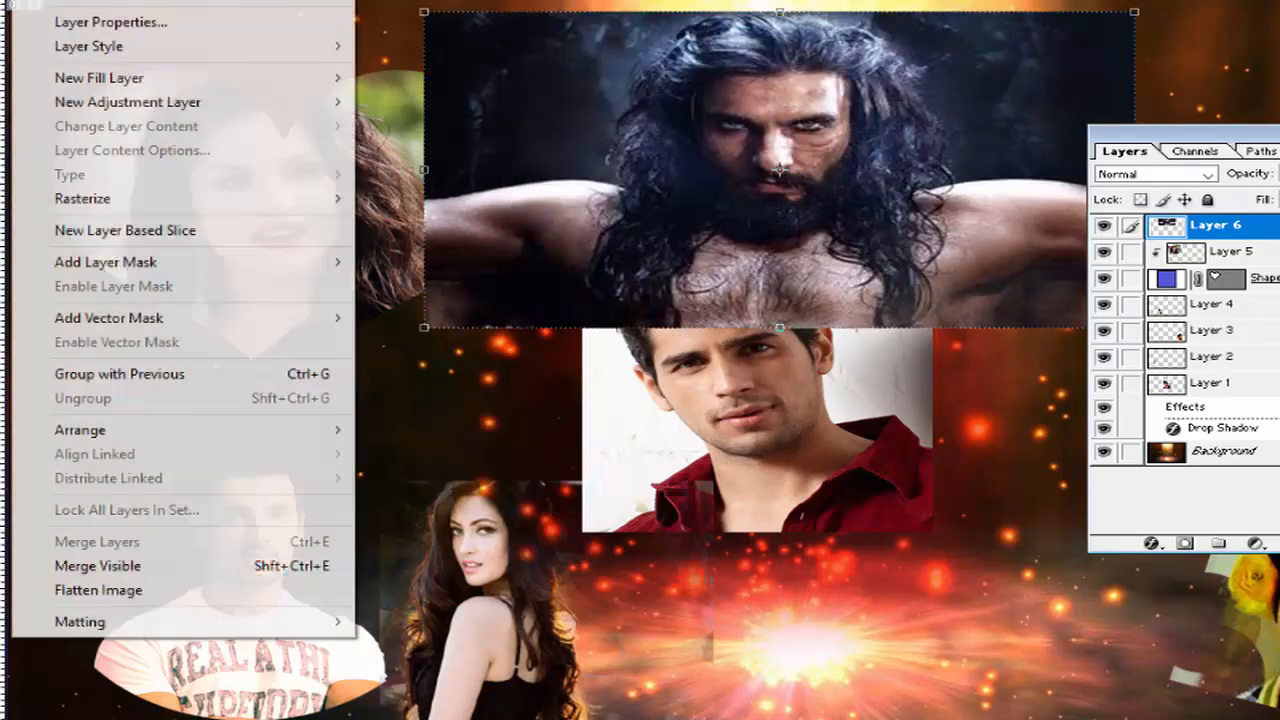
mouse_move(145, 440)
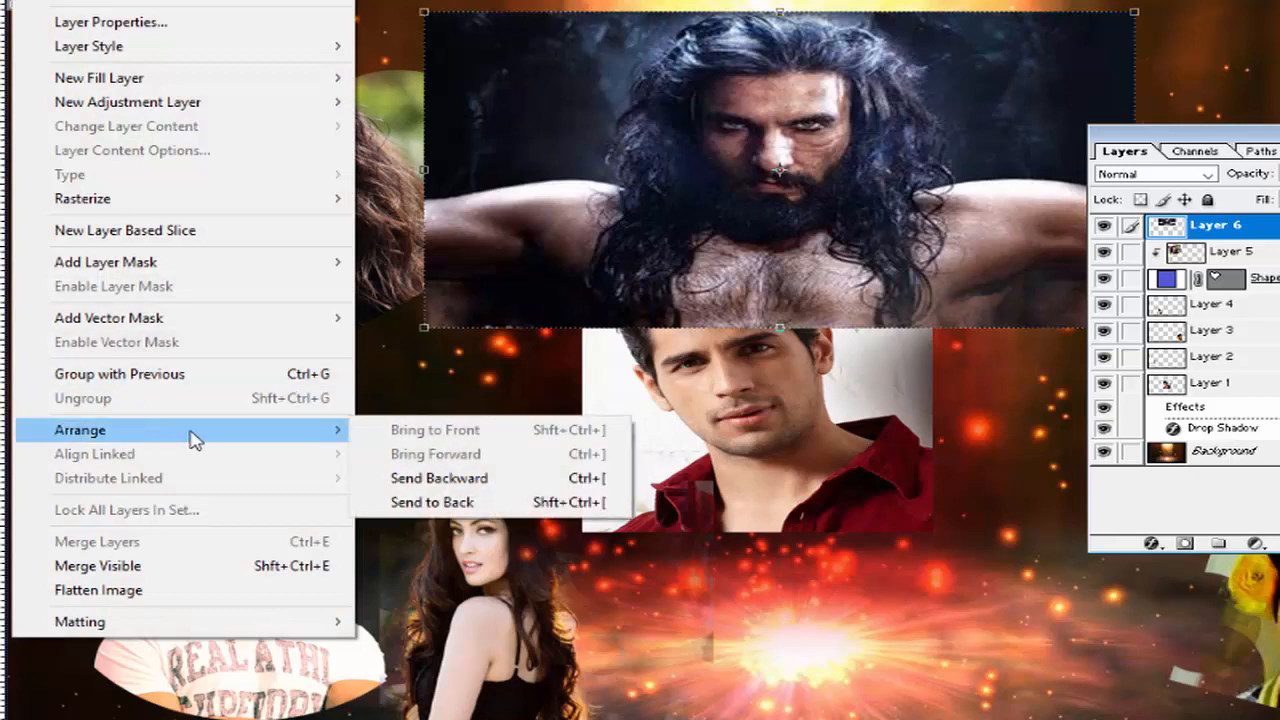
left_click(400, 478)
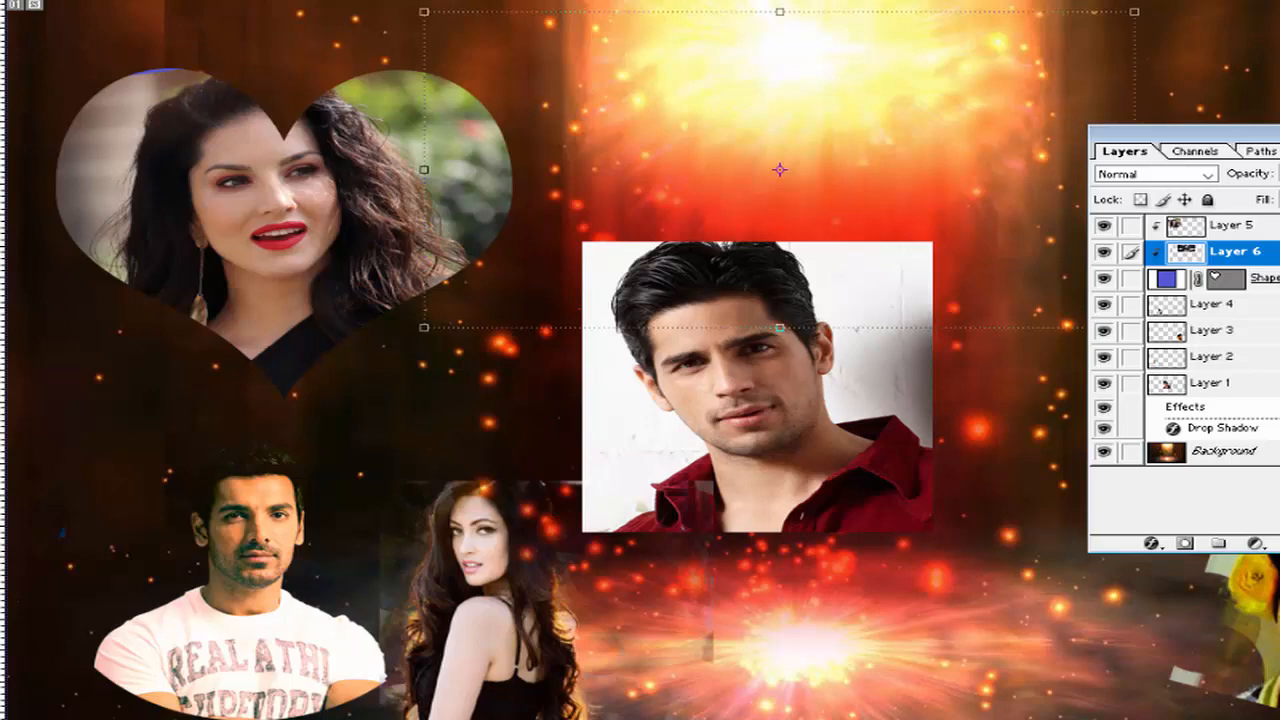
key("alt+l")
left_click(90, 395)
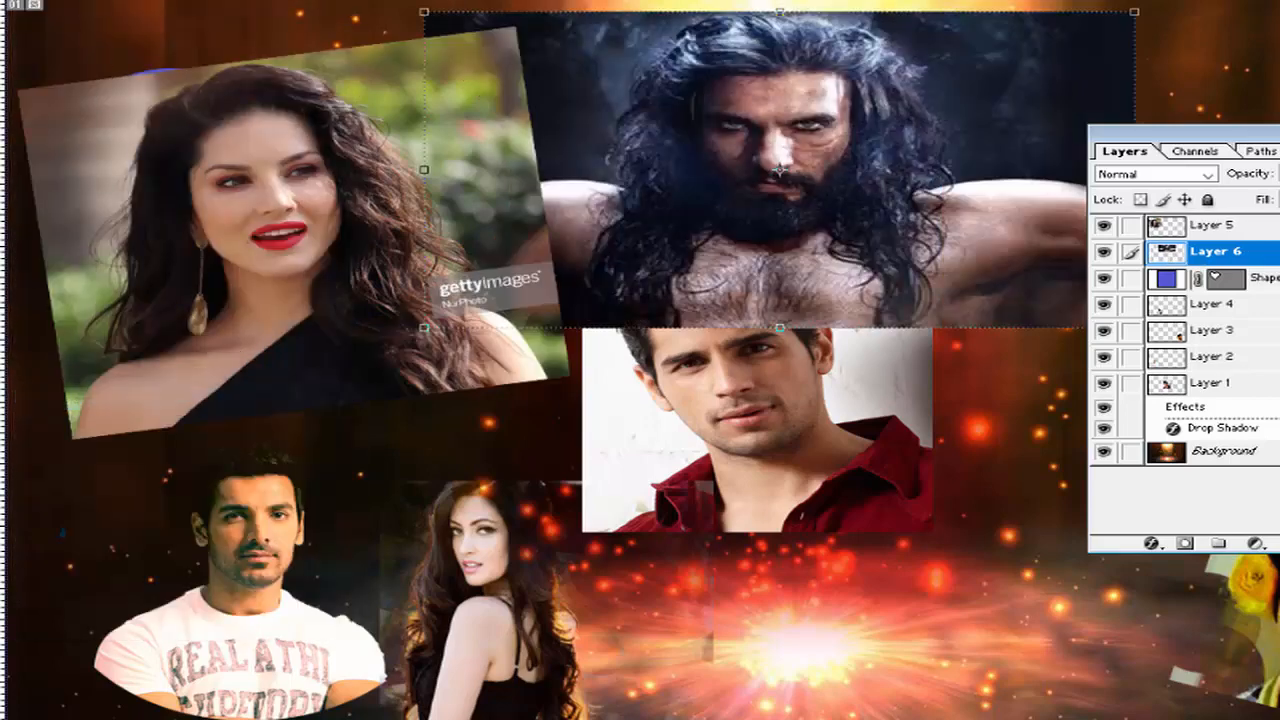
Step: Bring the ungrouped Layer 6 to the front, above the woman's photo on Layer 5
key("alt+l")
mouse_move(109, 429)
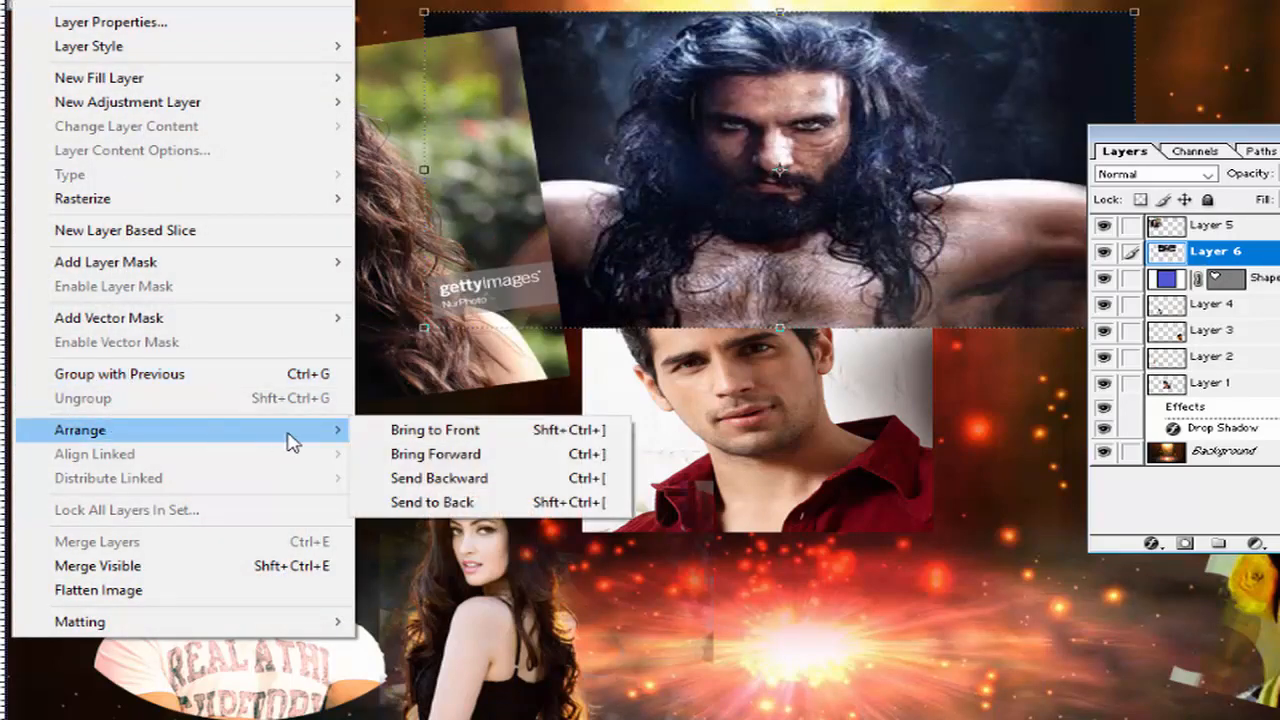
left_click(384, 432)
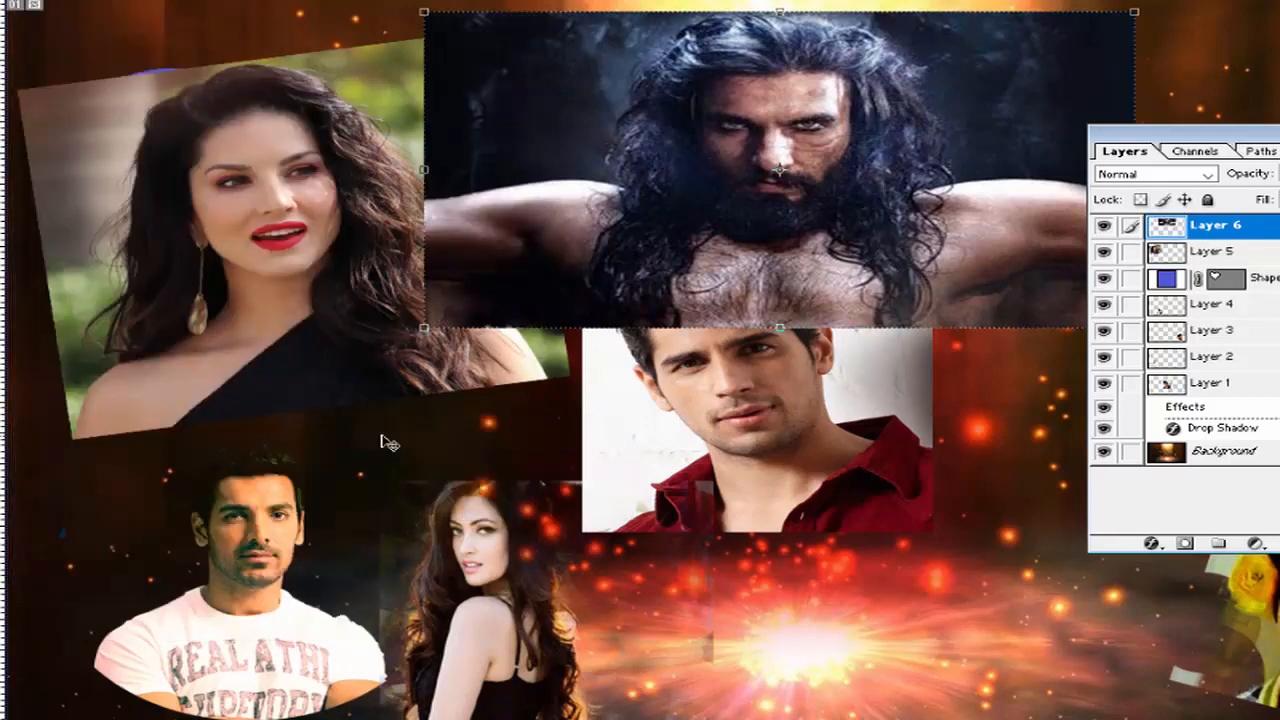
Step: Send Layer 6 to the back of the stack, directly above the Background
left_click(32, 0)
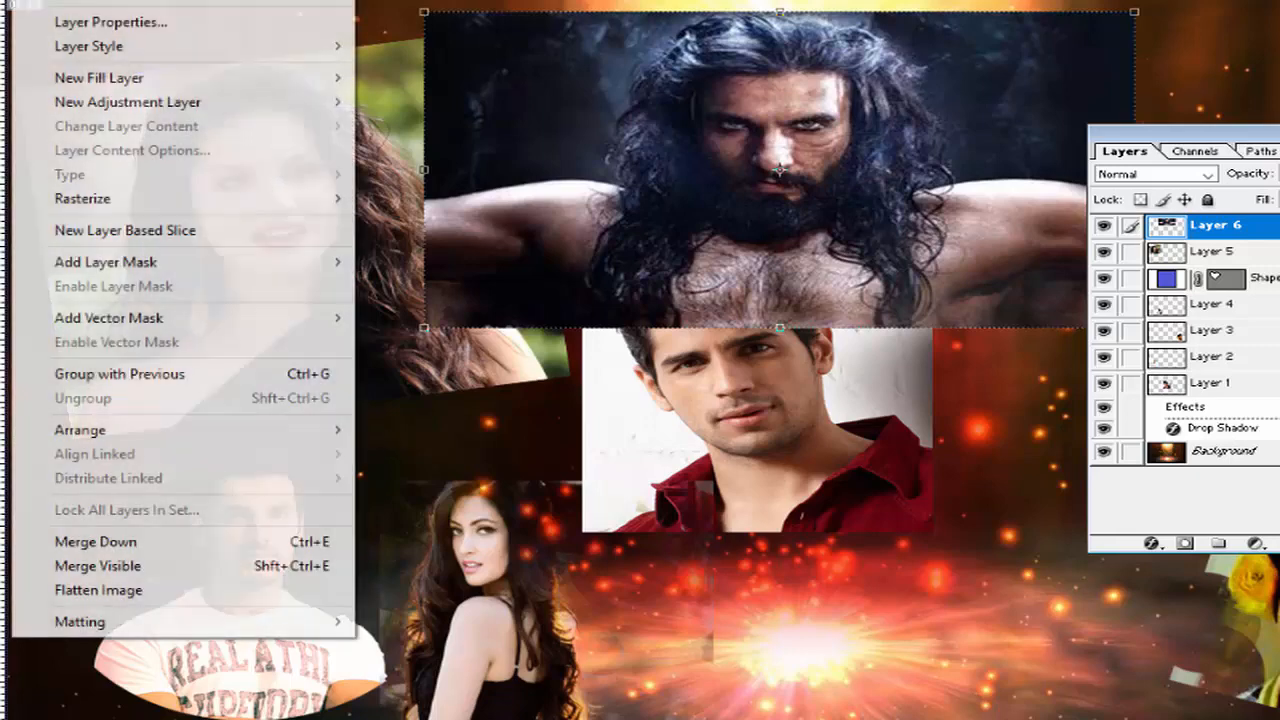
mouse_move(150, 424)
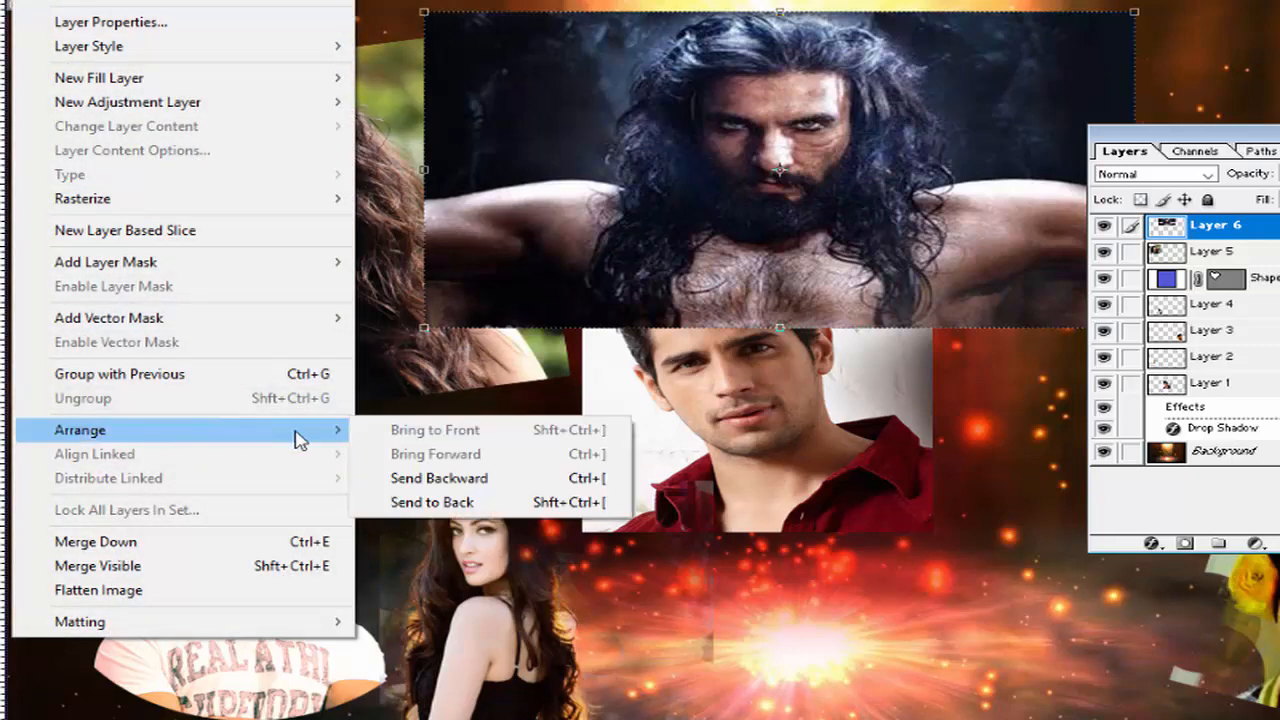
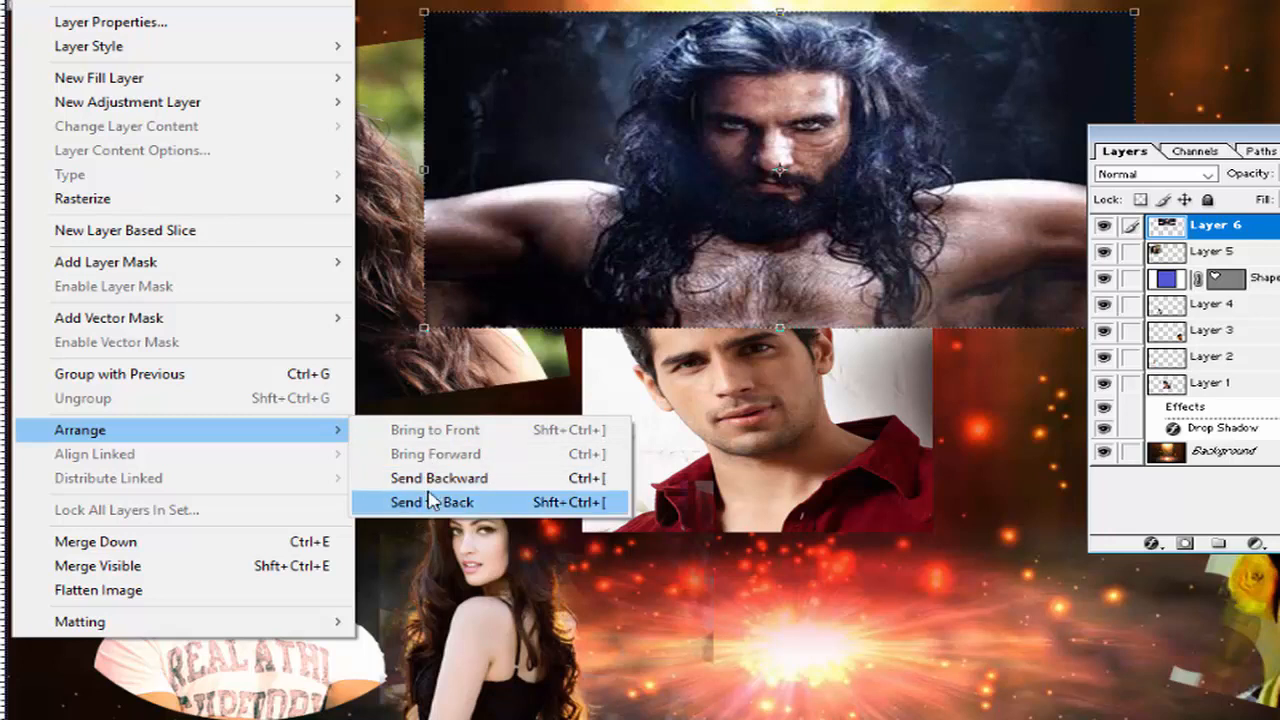
left_click(432, 502)
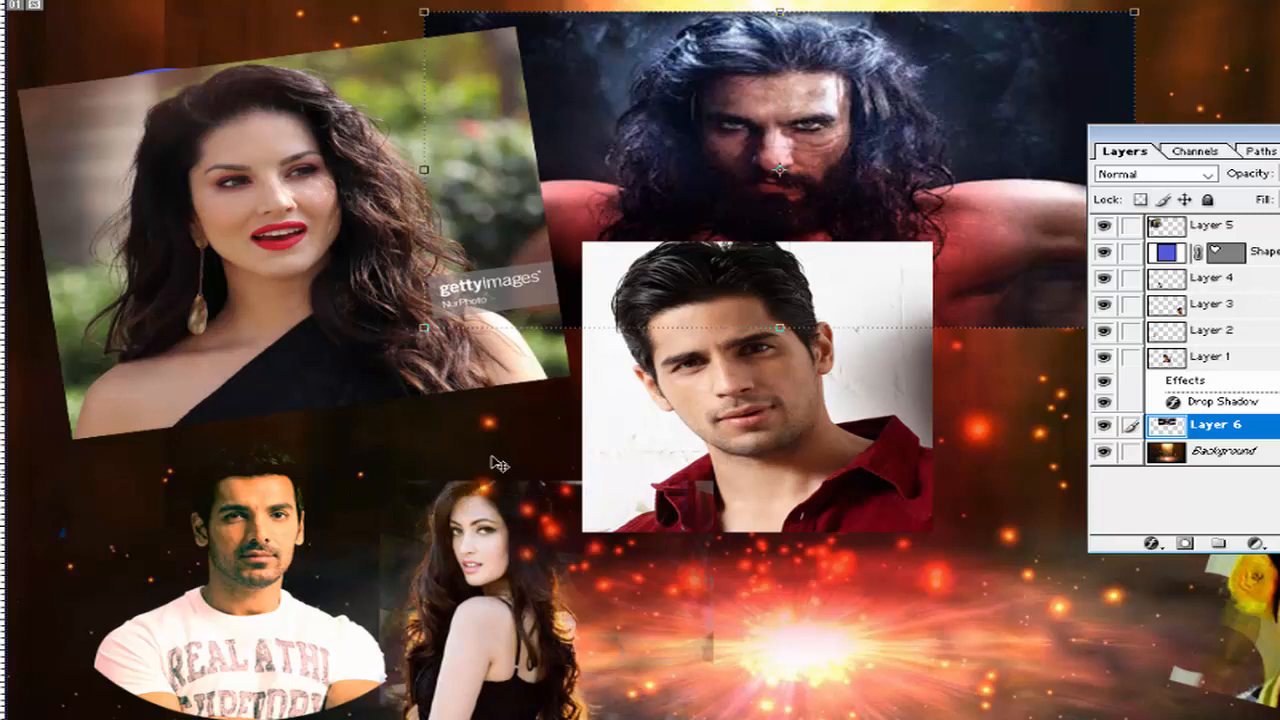
Step: Place the Layers palette over the woman's photo and shift the bearded man's photo on Layer 6 slightly upward
left_click_drag(1100, 143, 200, 192)
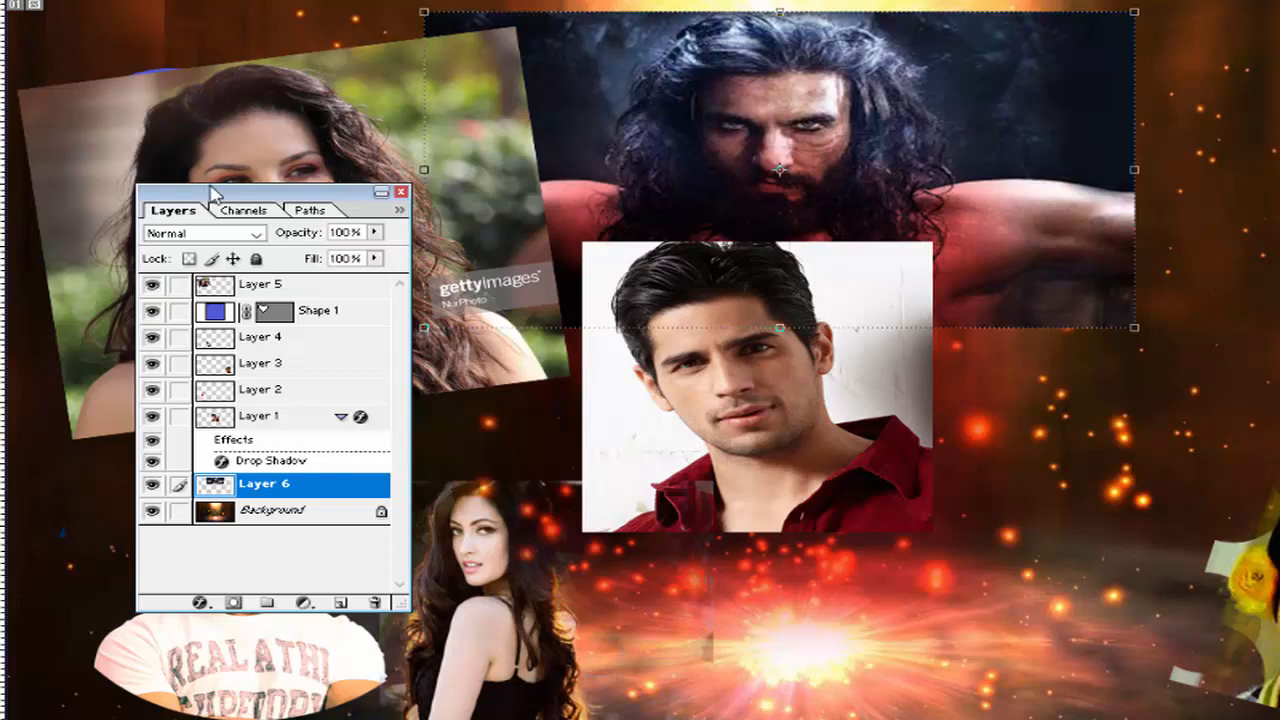
left_click_drag(210, 192, 149, 124)
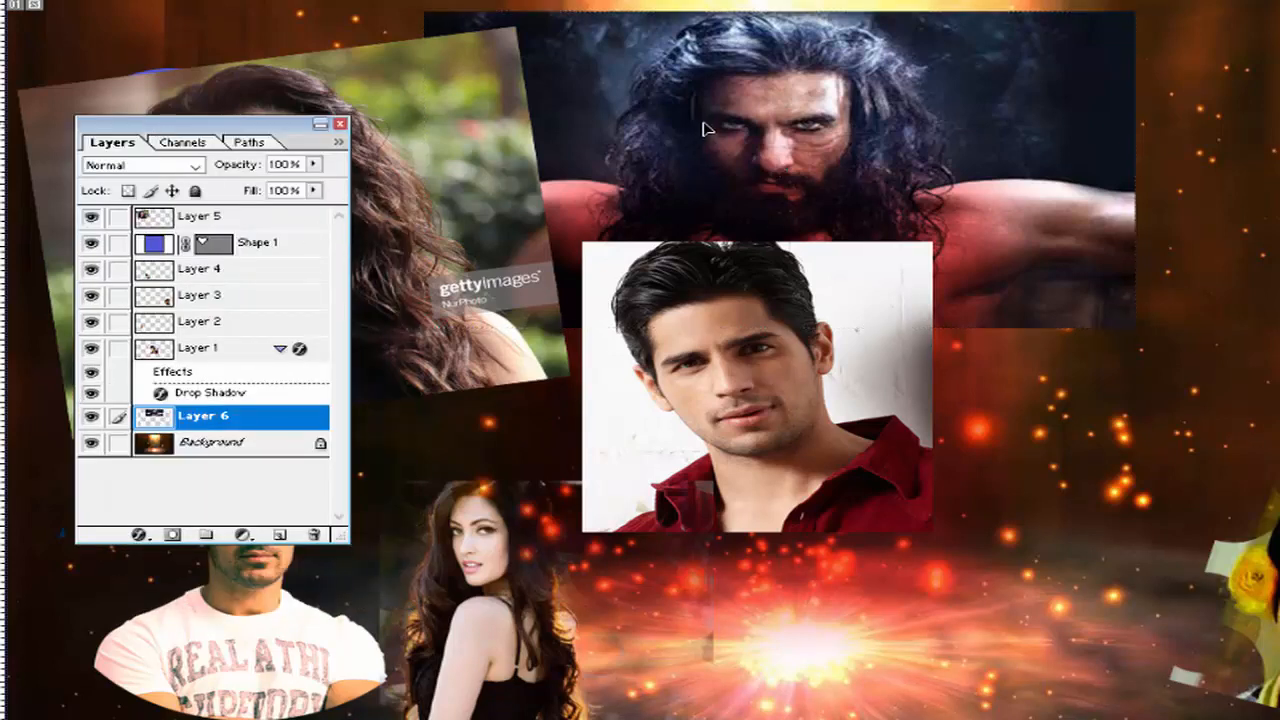
left_click_drag(705, 132, 700, 99)
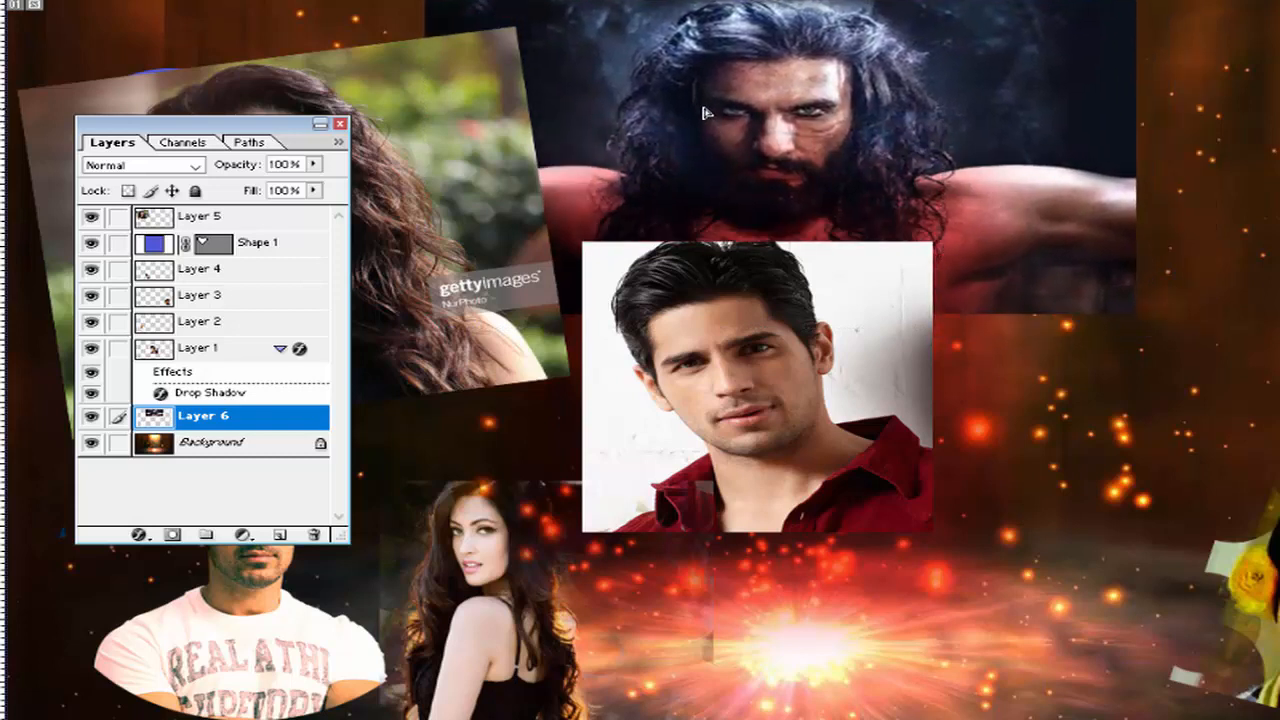
Step: Lower the opacity of the bearded man's photo on Layer 6 to 58%
key("ctrl+t")
left_click(313, 164)
left_click_drag(310, 193, 266, 186)
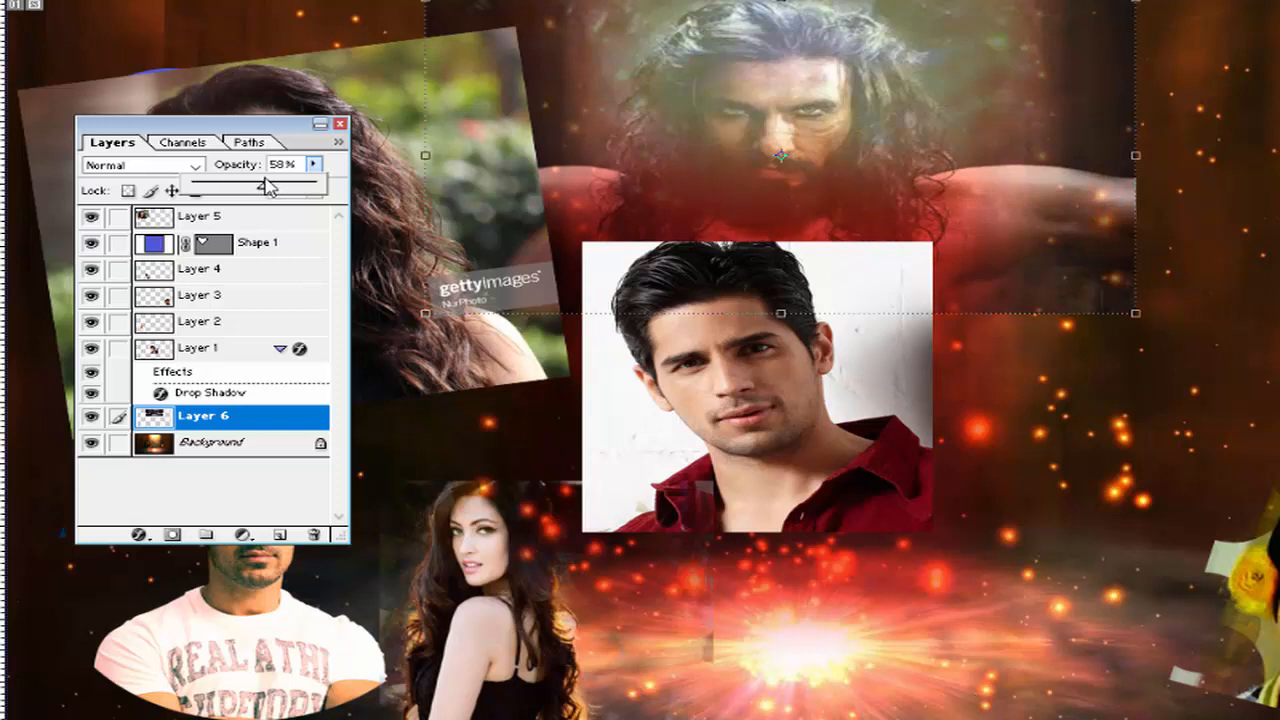
Step: Try the Lighten, Overlay and Soft Light blending modes on Layer 6
left_click(194, 166)
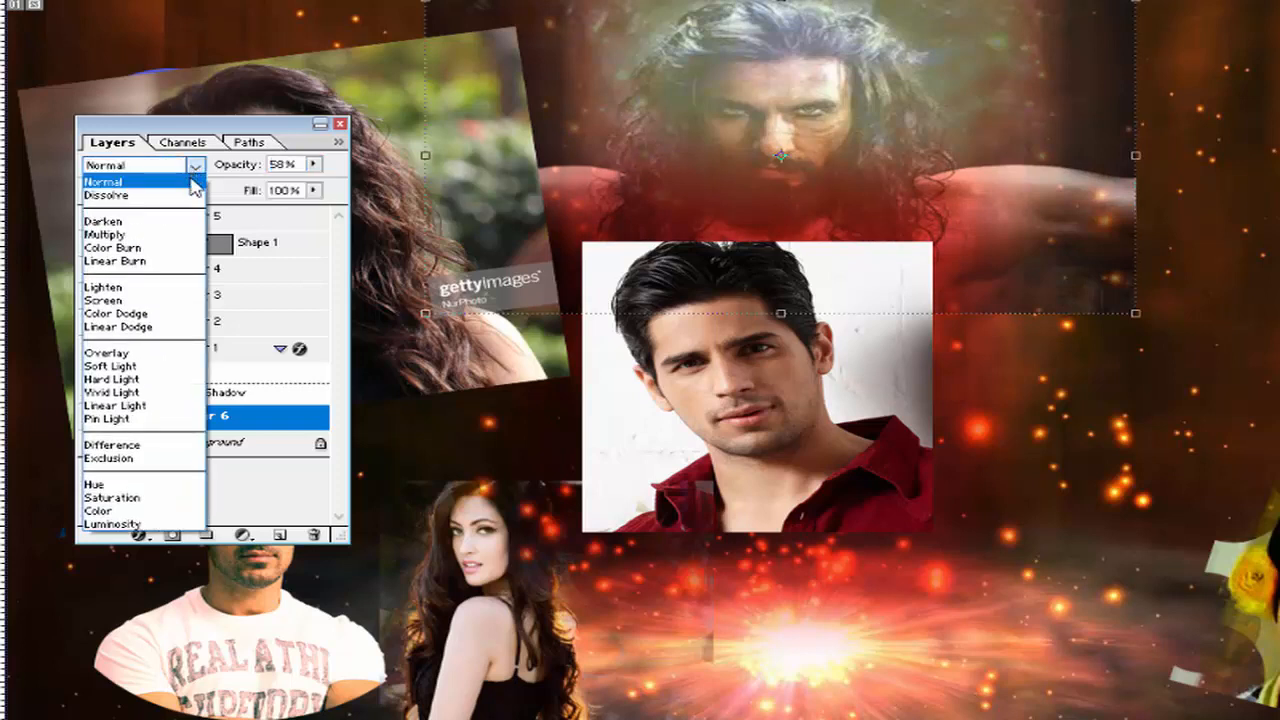
left_click(186, 286)
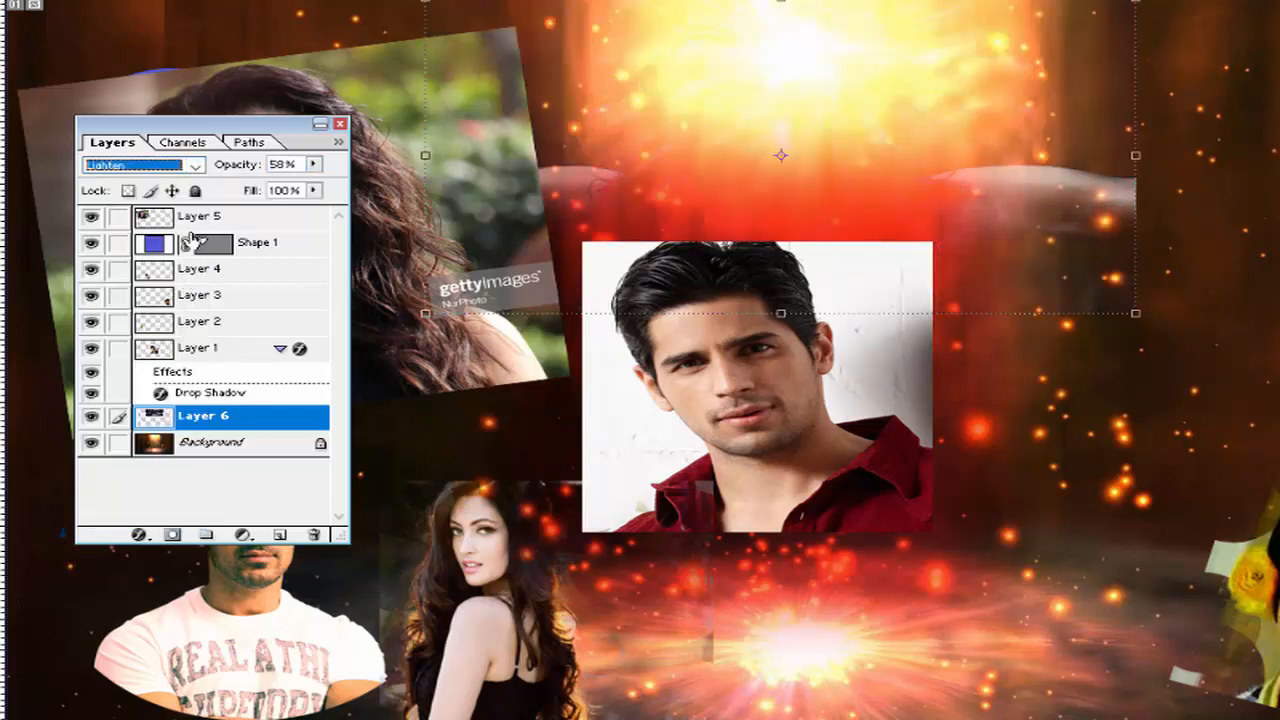
left_click(155, 166)
left_click(150, 353)
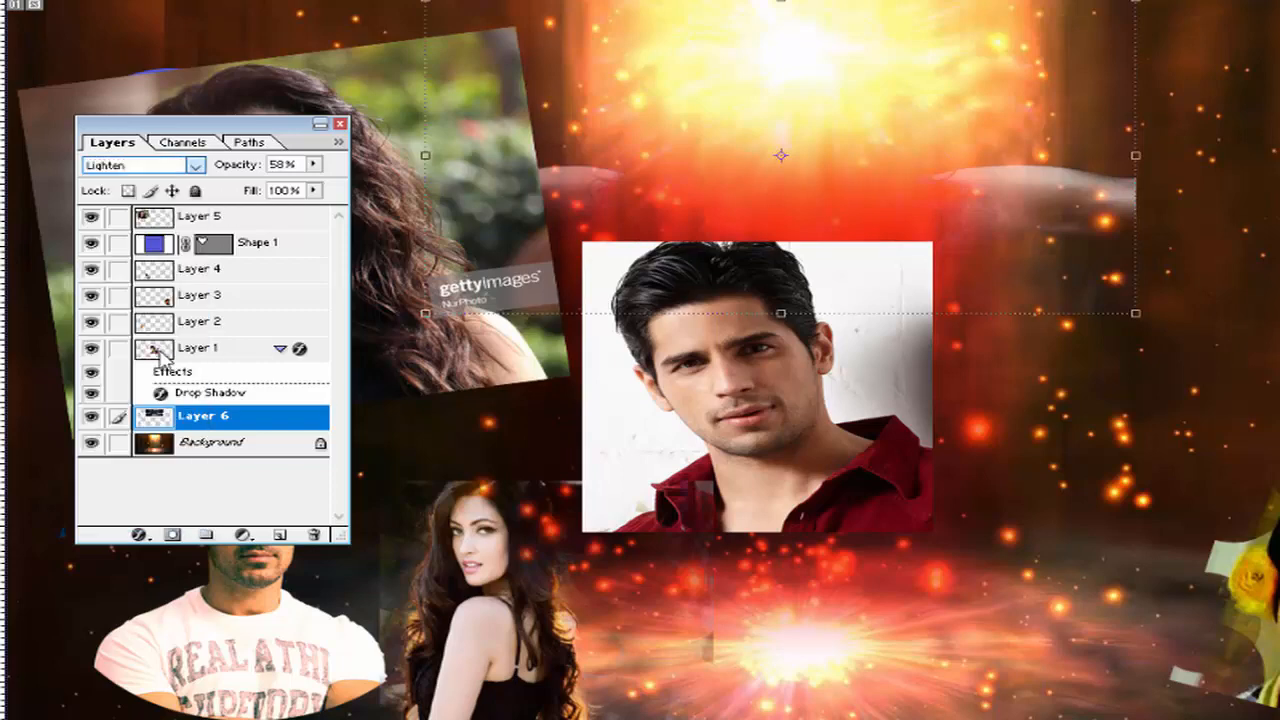
left_click(160, 166)
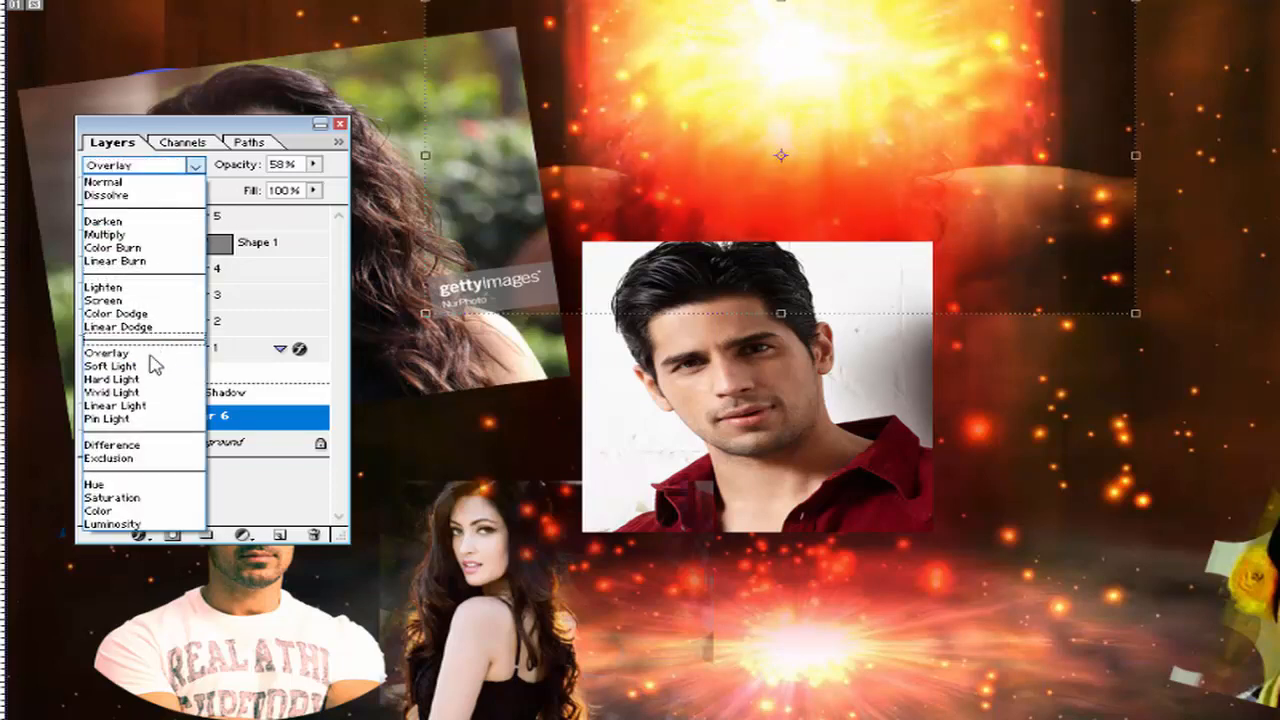
left_click(150, 366)
Step: Set Layer 6's blending mode to Hard Light and its opacity to 48%
left_click(155, 166)
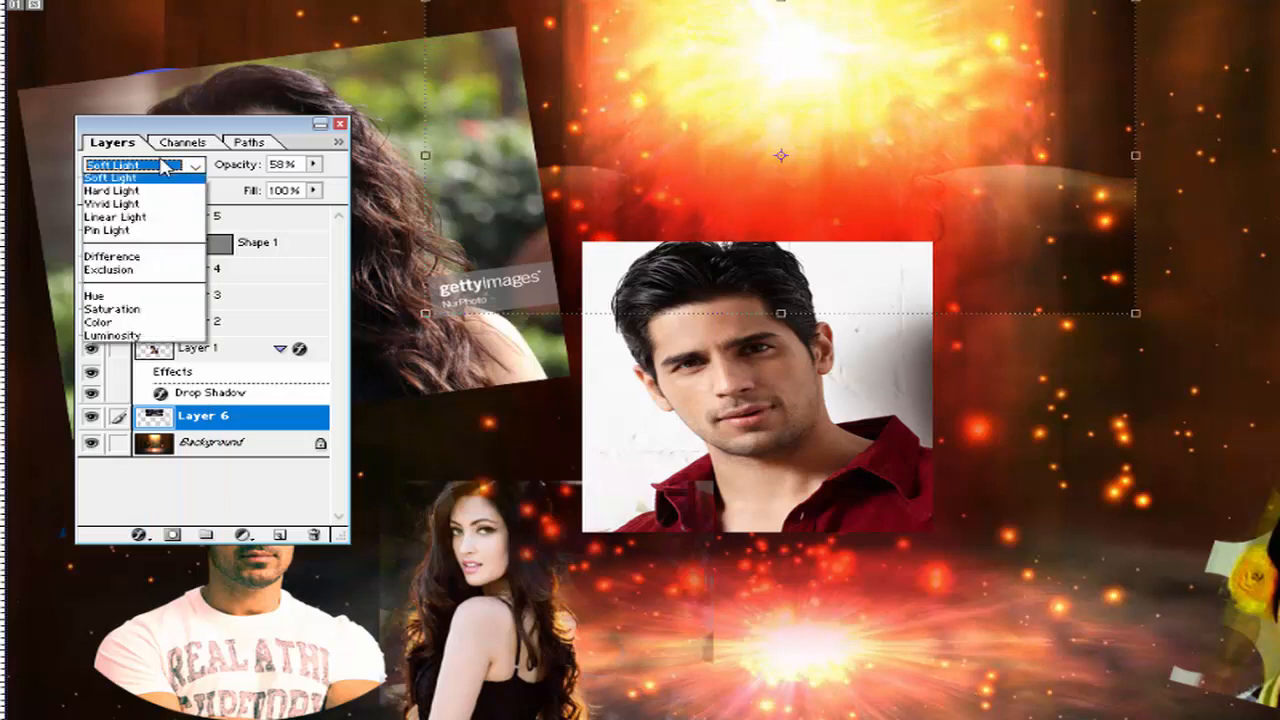
left_click(155, 379)
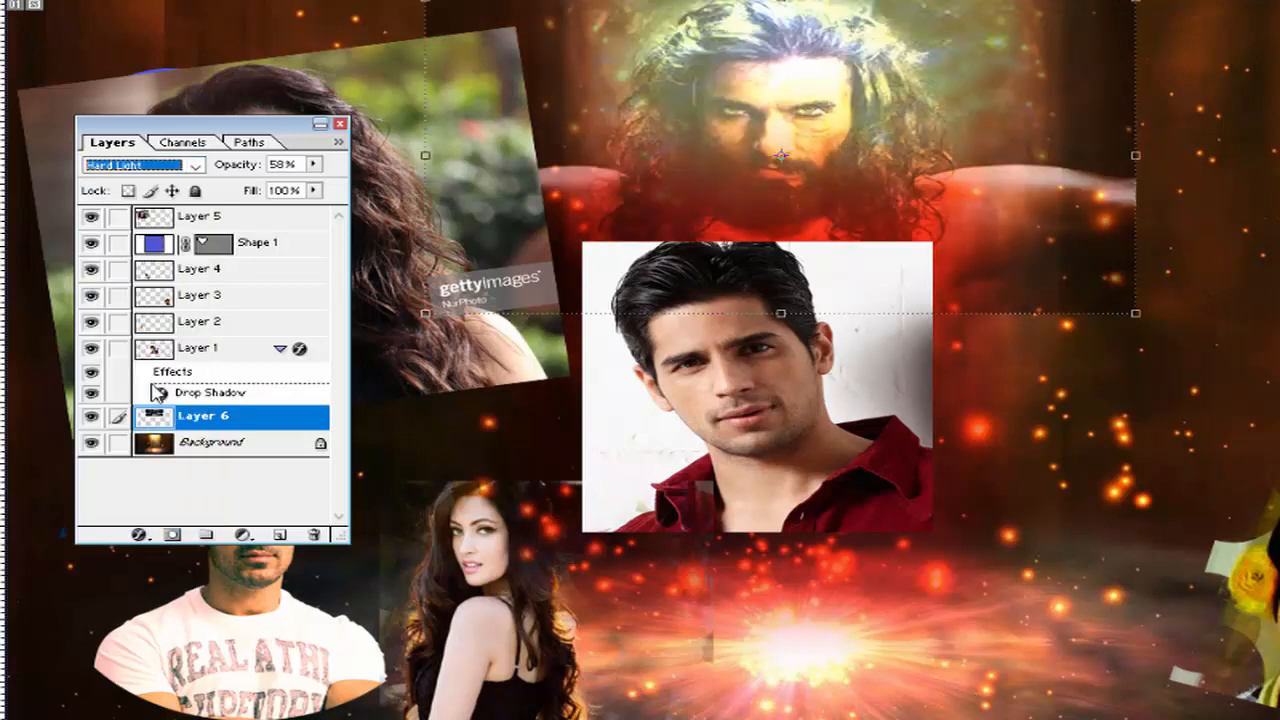
left_click(313, 164)
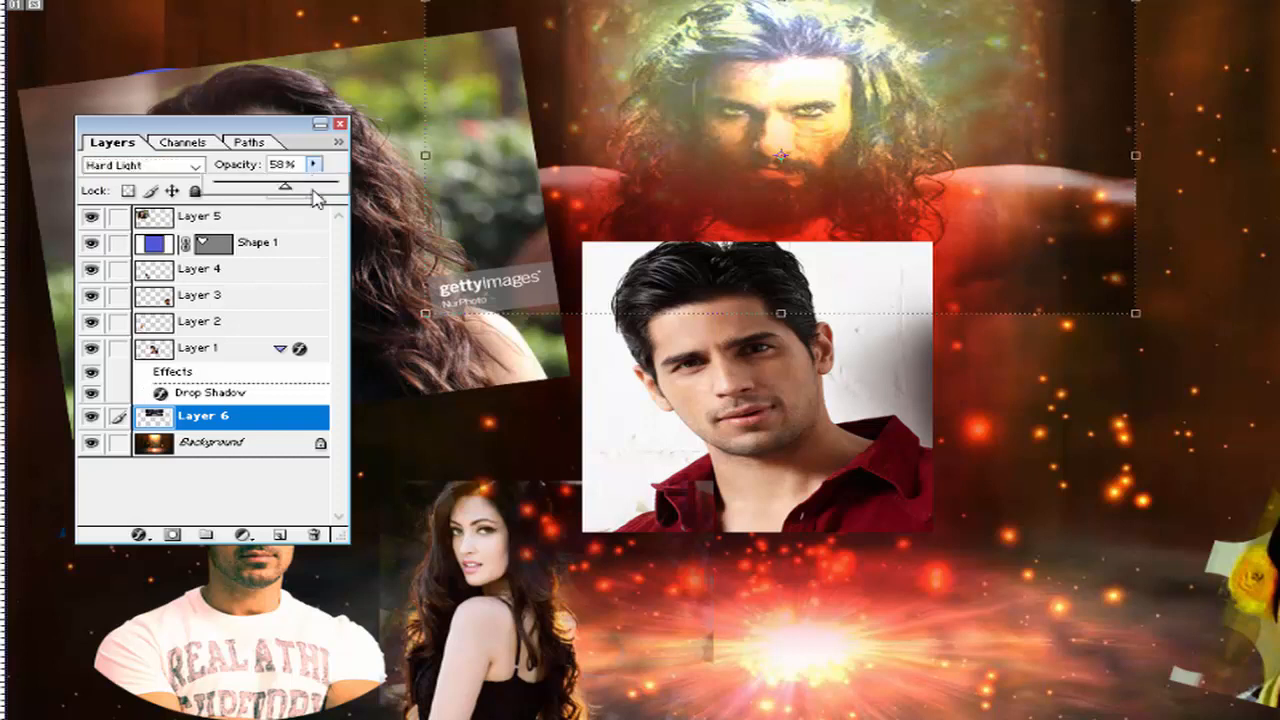
mouse_move(286, 194)
left_mouse_down()
mouse_move(300, 190)
mouse_move(262, 192)
mouse_move(275, 192)
left_mouse_up()
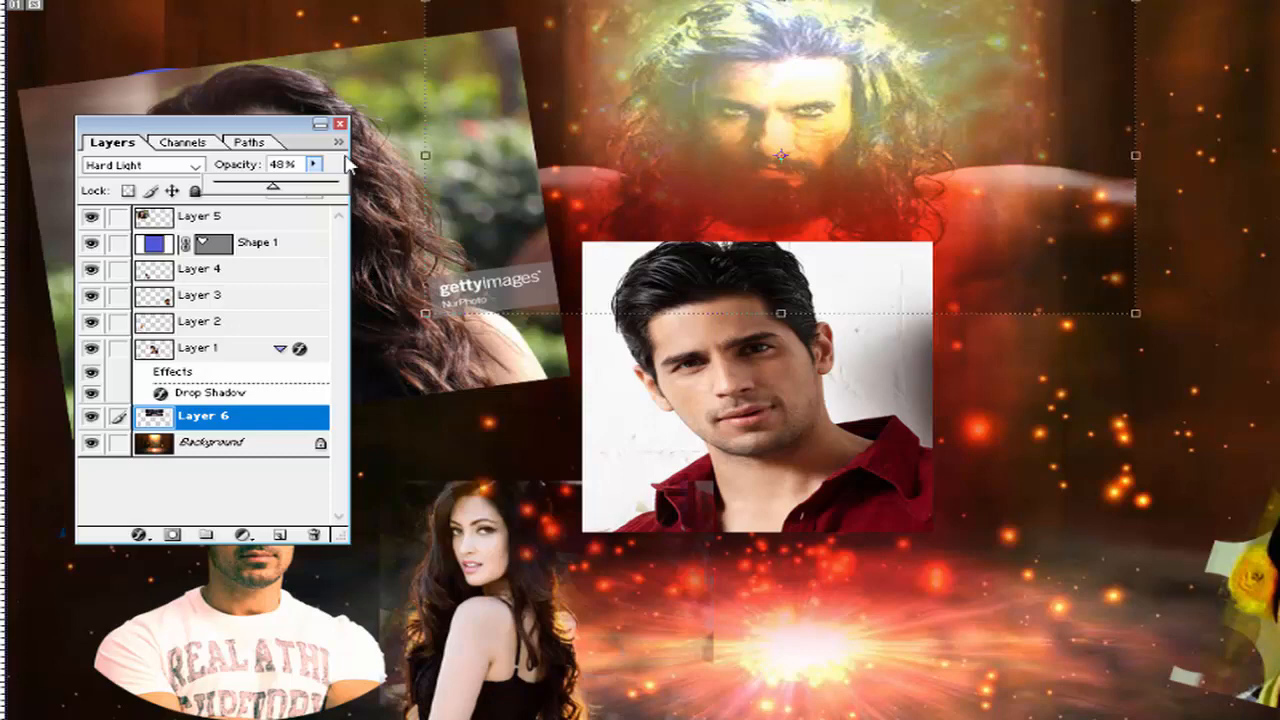
Step: Draw a blue rectangle shape in the image's empty upper-right area and shift it slightly down and to the right
left_click(249, 122)
left_click_drag(248, 125, 1113, 293)
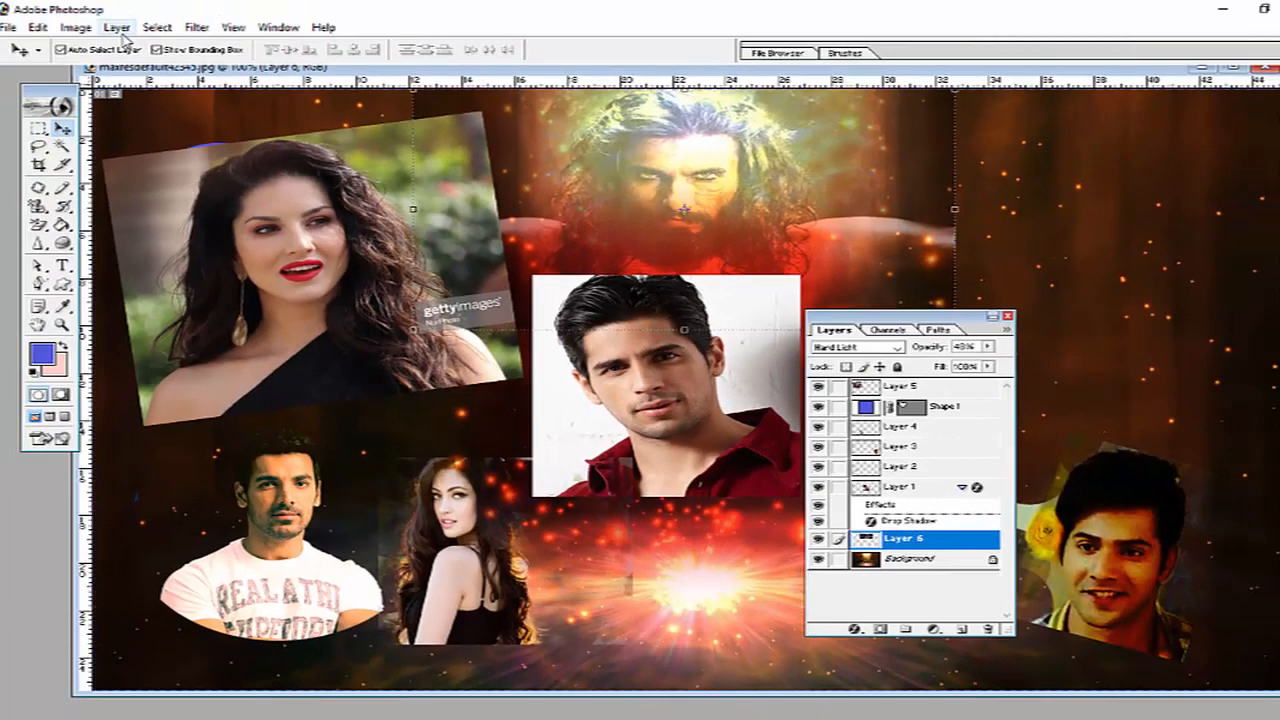
left_click(117, 27)
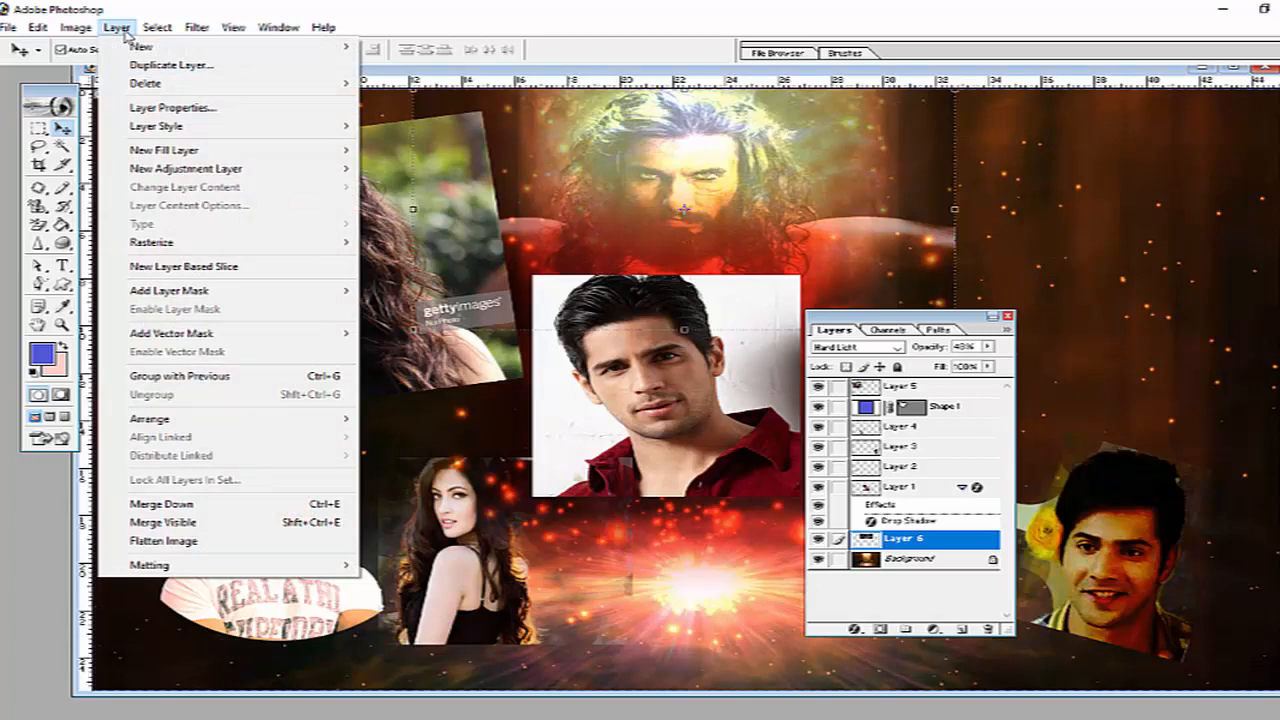
left_click(39, 307)
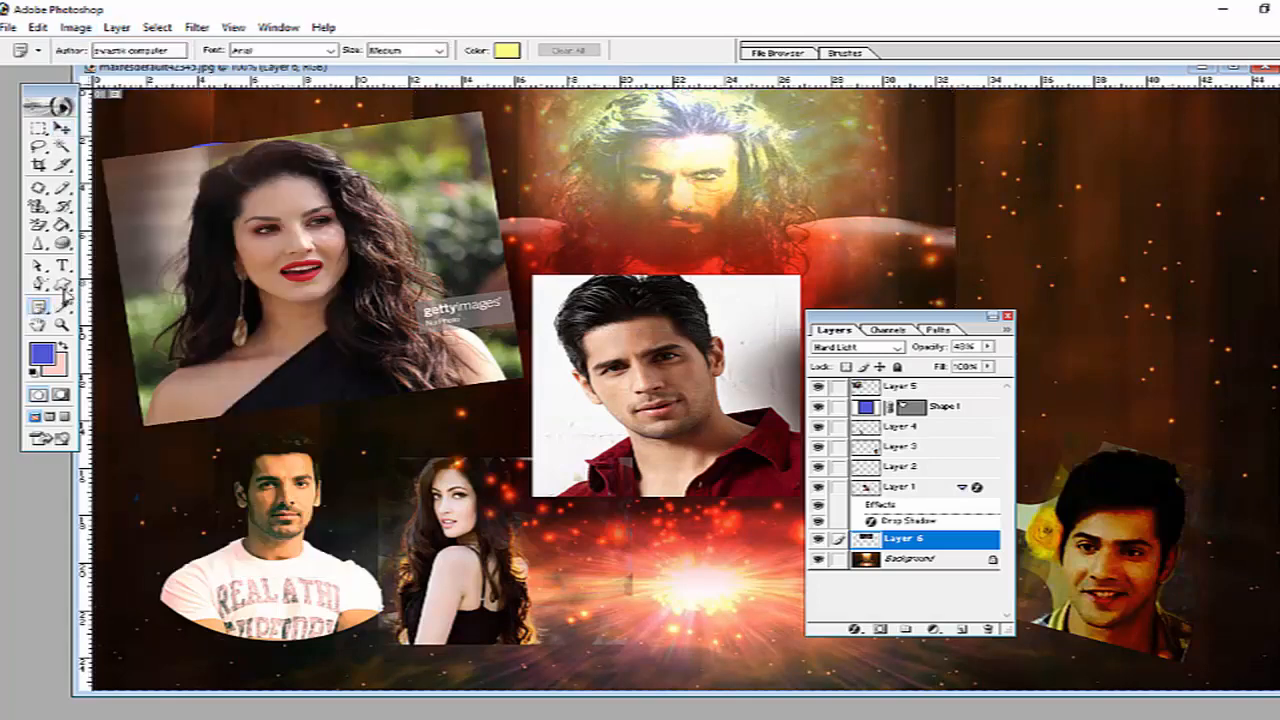
left_click(65, 288)
left_click(114, 289)
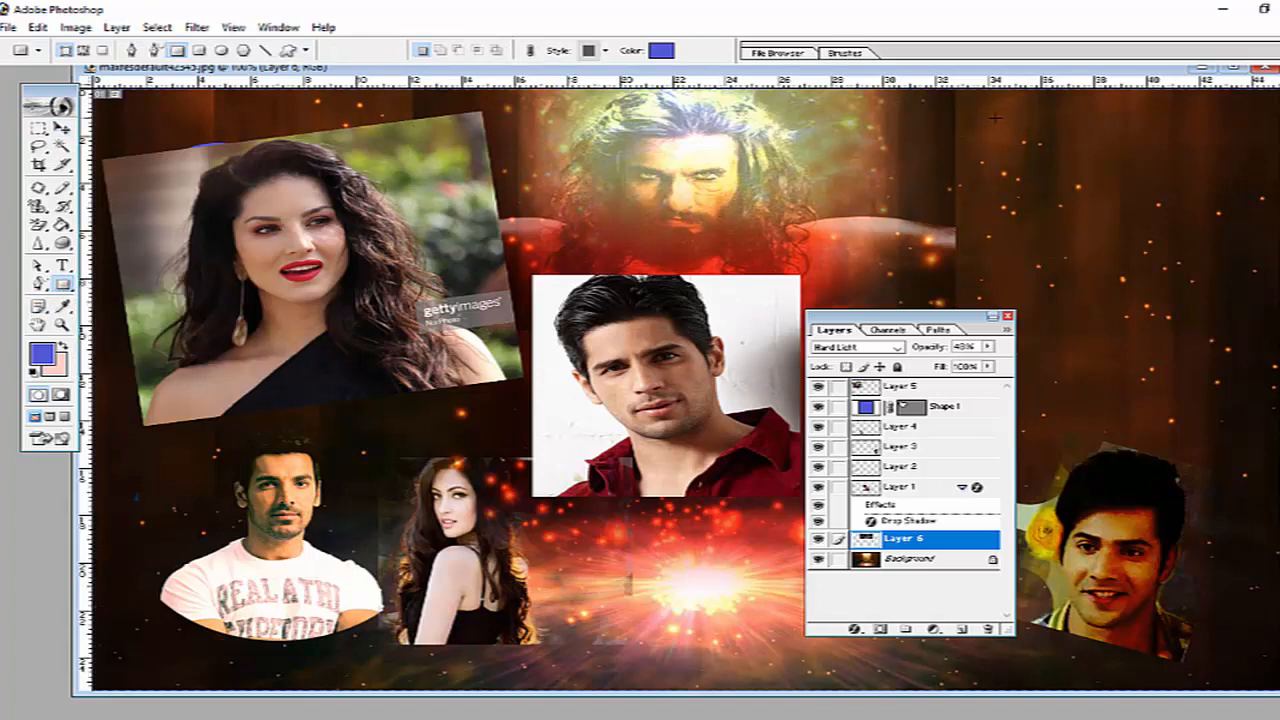
mouse_move(995, 118)
left_mouse_down()
mouse_move(1130, 214)
mouse_move(1211, 234)
left_mouse_up()
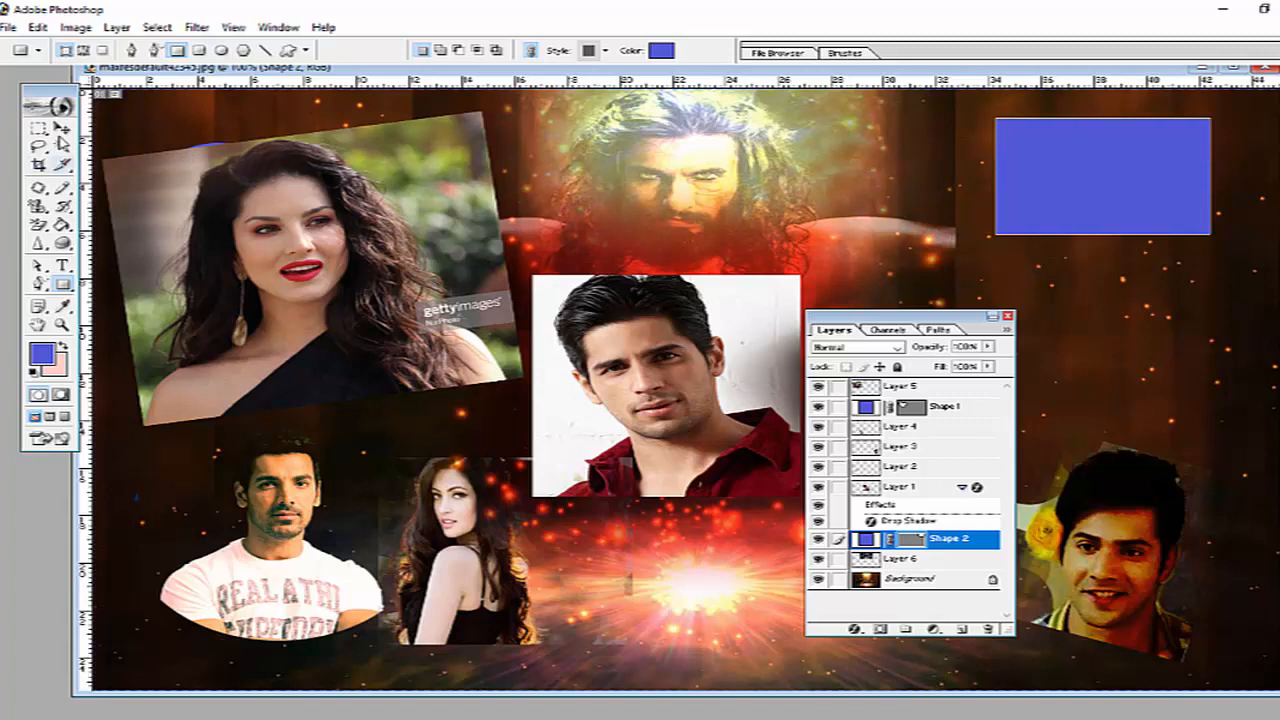
left_click(62, 128)
left_click_drag(1155, 234, 1177, 258)
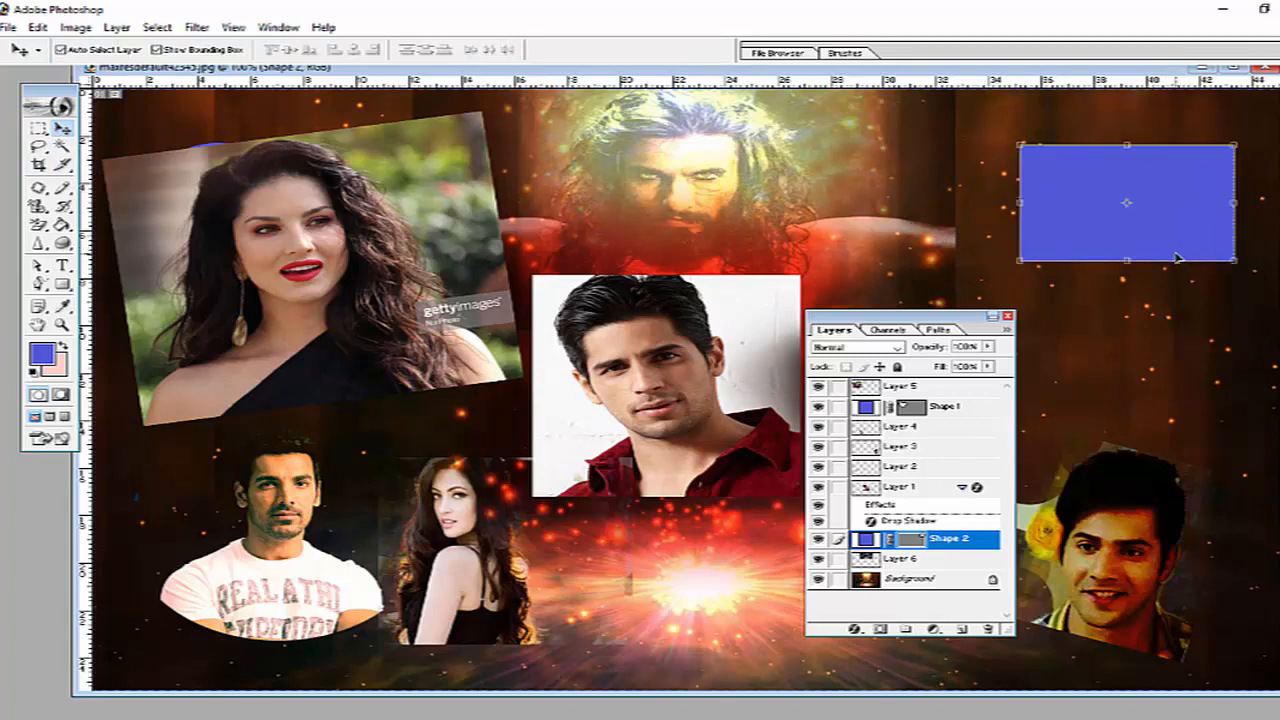
Step: Duplicate the rectangle with Layer via Copy and place the copy directly below the original, aligned with its sides
left_click(117, 27)
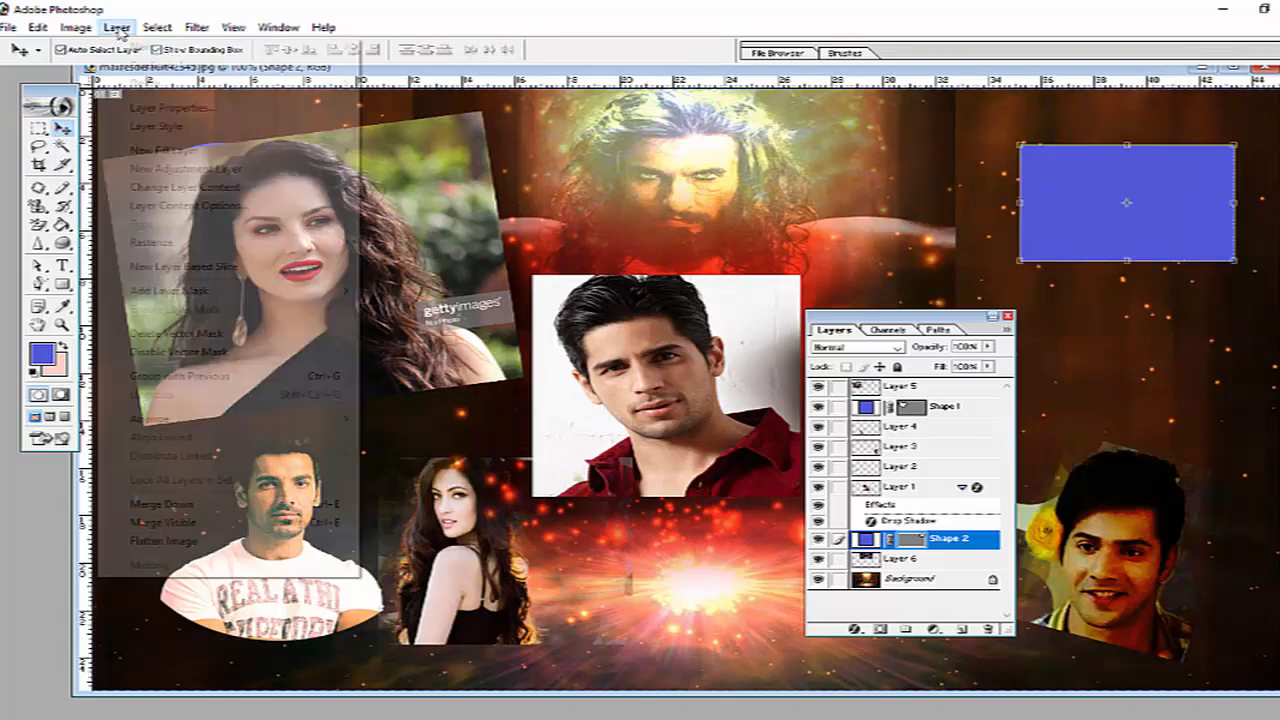
mouse_move(138, 46)
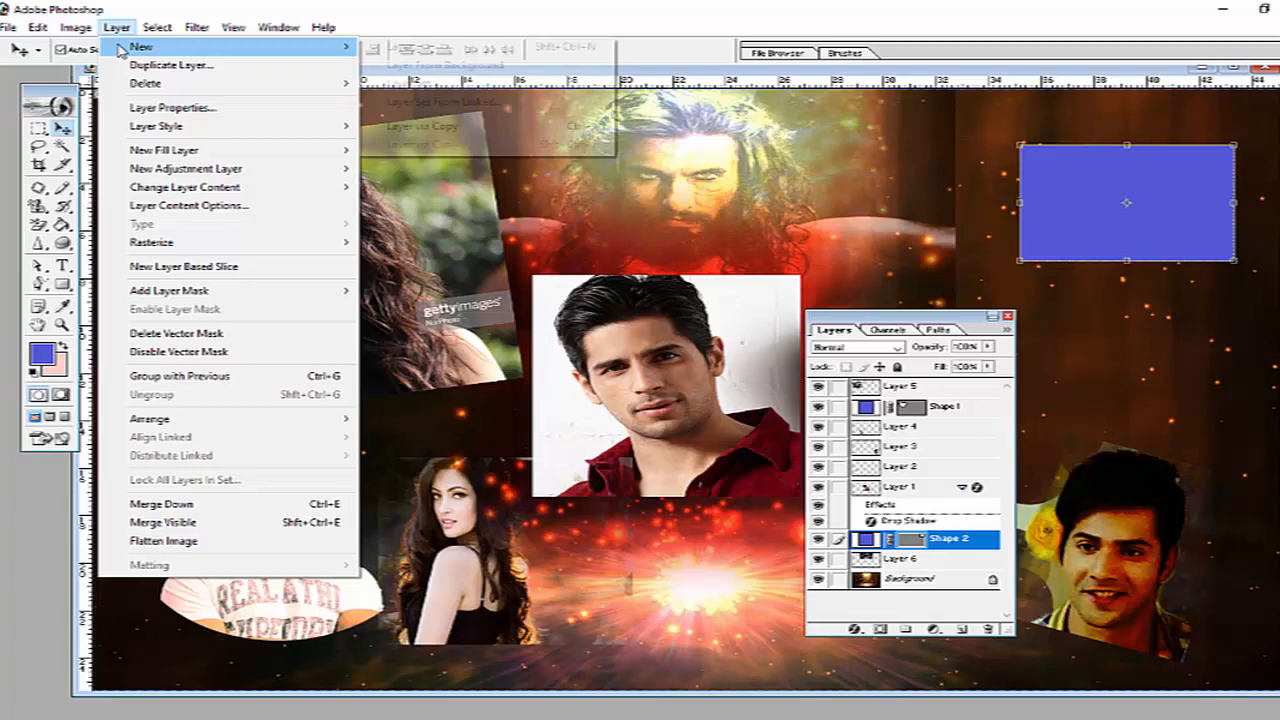
left_click(397, 127)
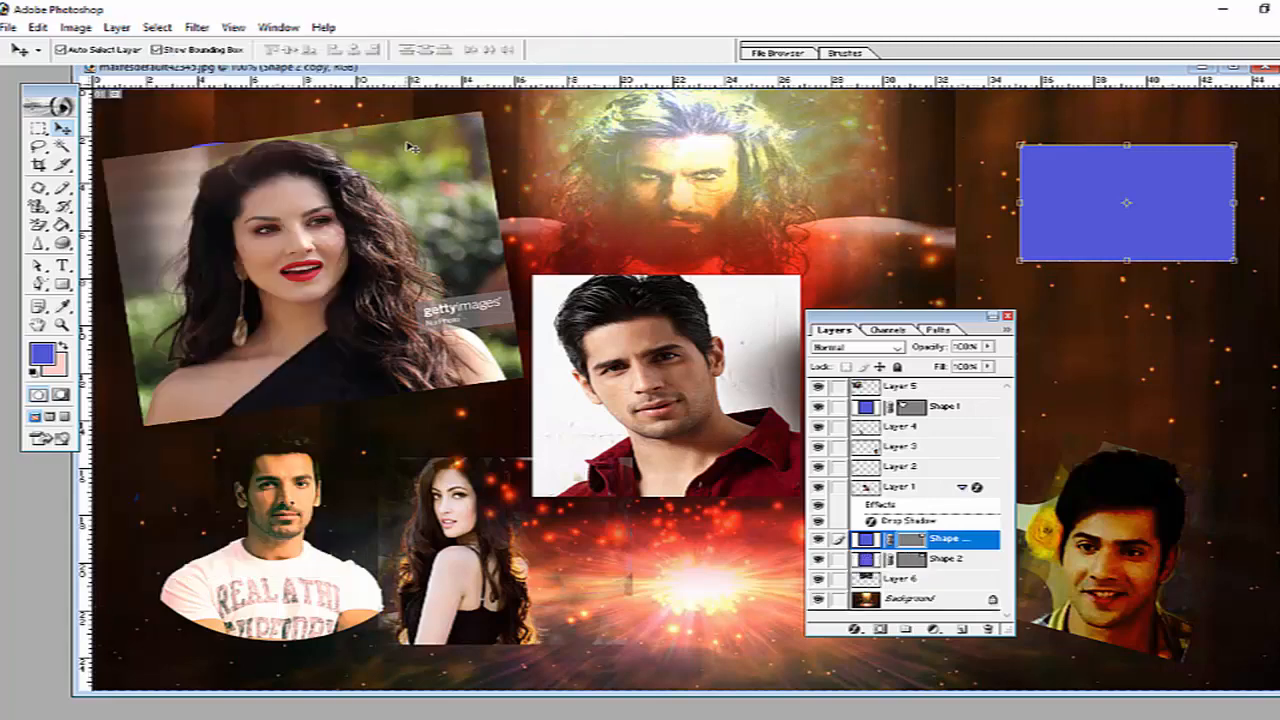
left_click_drag(1121, 180, 1131, 307)
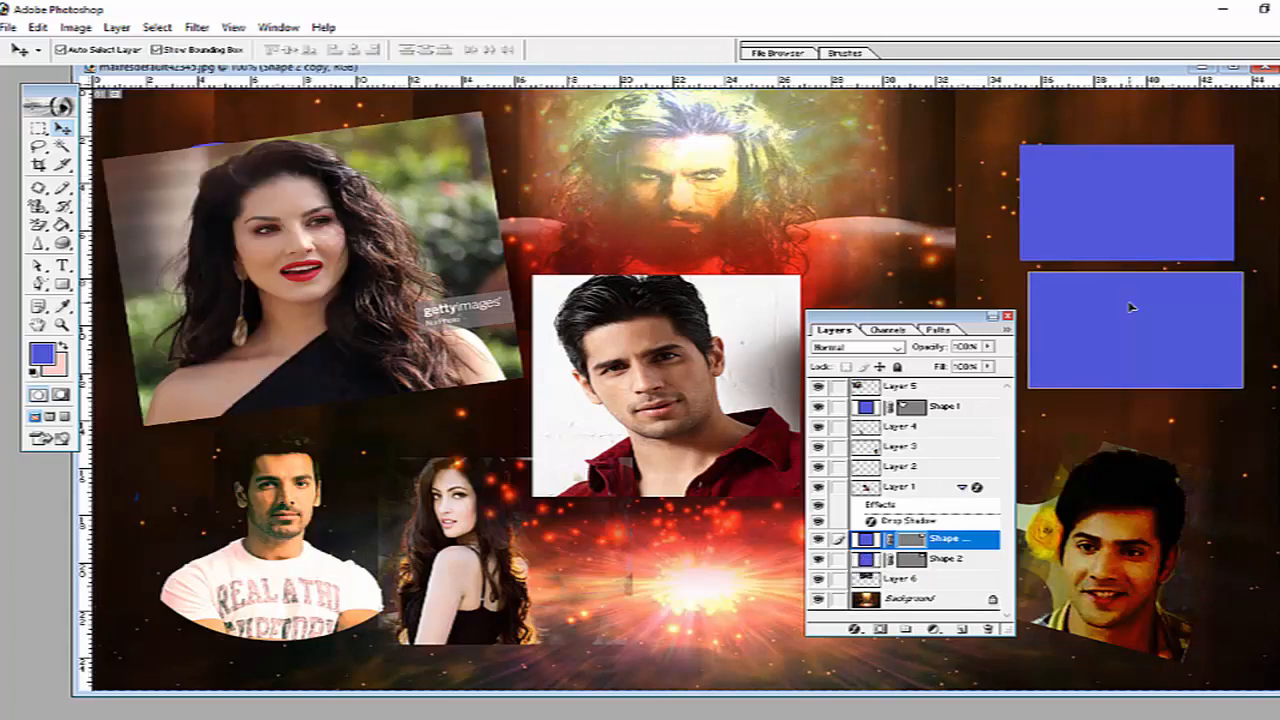
key("shift+Left")
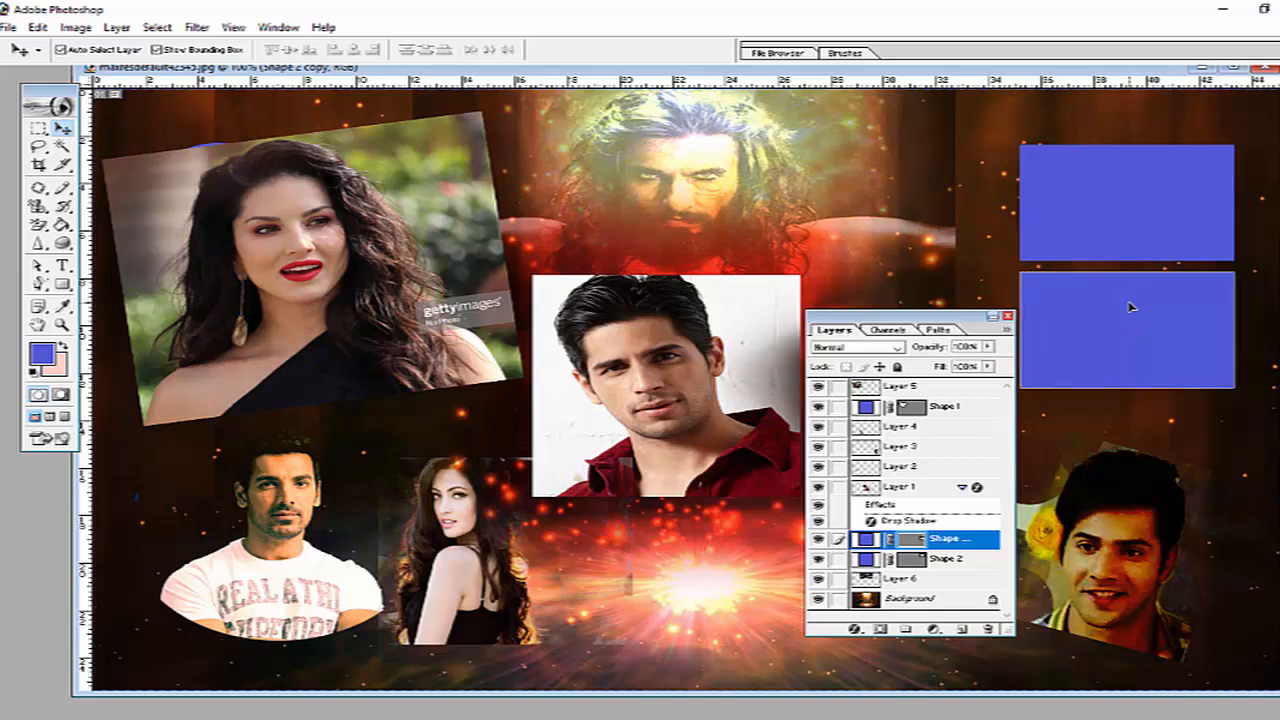
Step: Scale the copied rectangle to about 80.5% width and 75.5% height, position it beneath the original, and apply the transformation
left_click_drag(1234, 272, 1200, 300)
left_click_drag(1146, 346, 1174, 323)
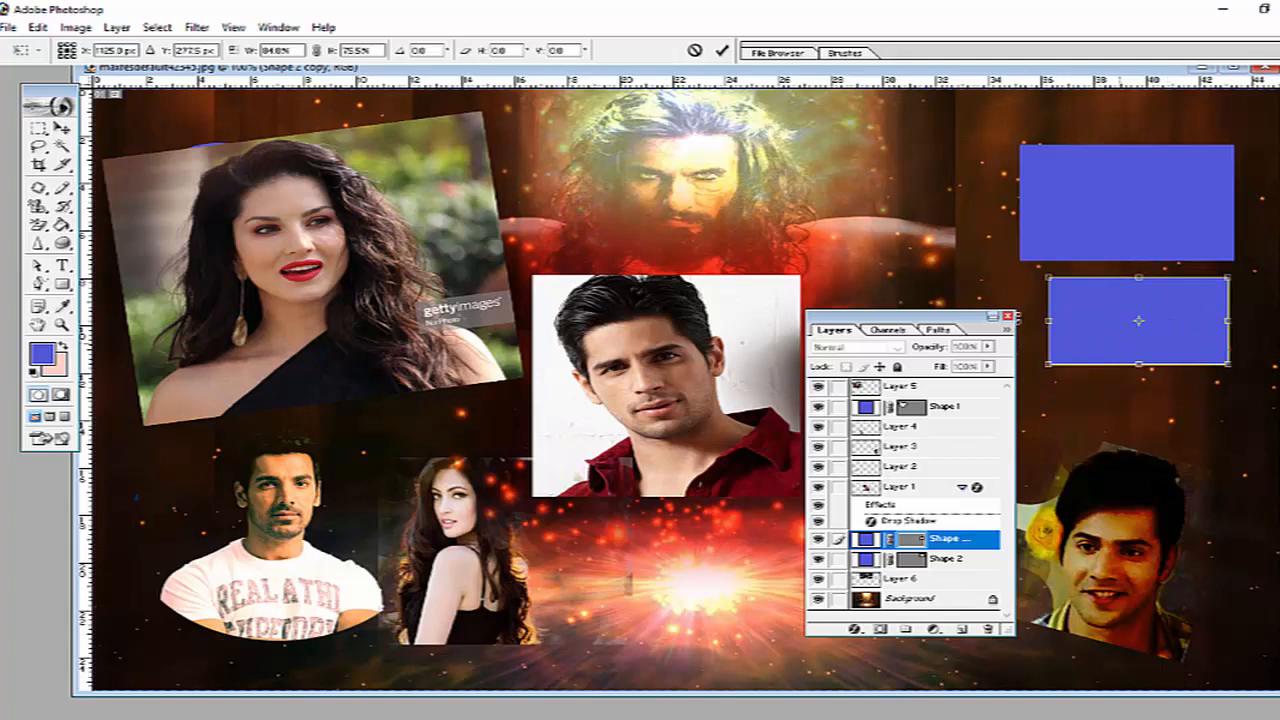
left_click_drag(1050, 321, 1057, 321)
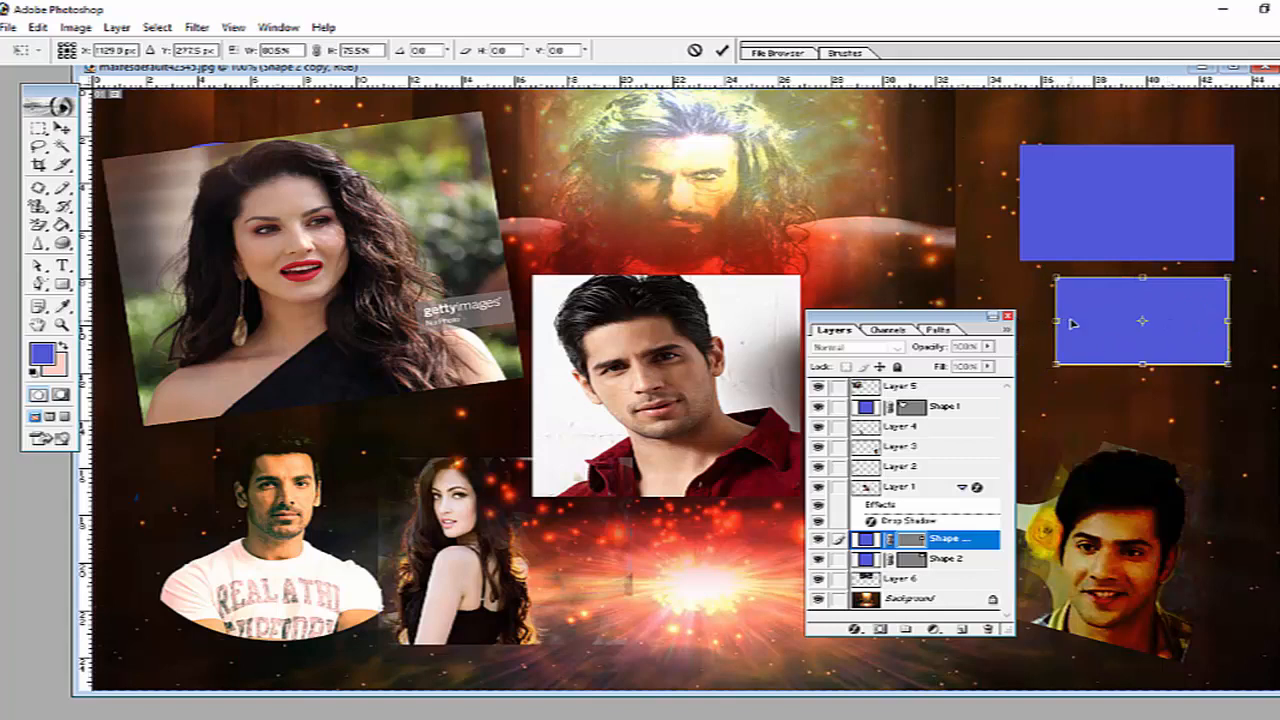
left_click(60, 127)
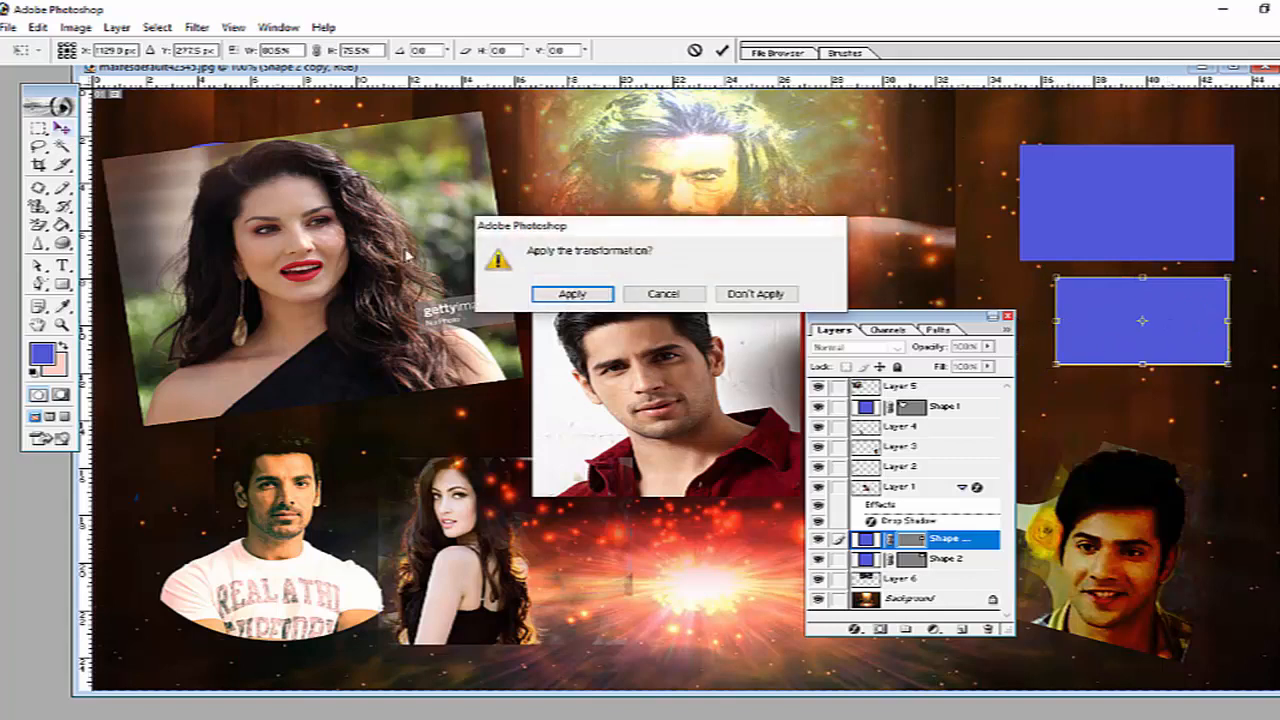
left_click(571, 291)
Step: Create a new empty layer above the copied rectangle with default settings, and move the Layers palette higher over the image
left_click(118, 28)
mouse_move(205, 49)
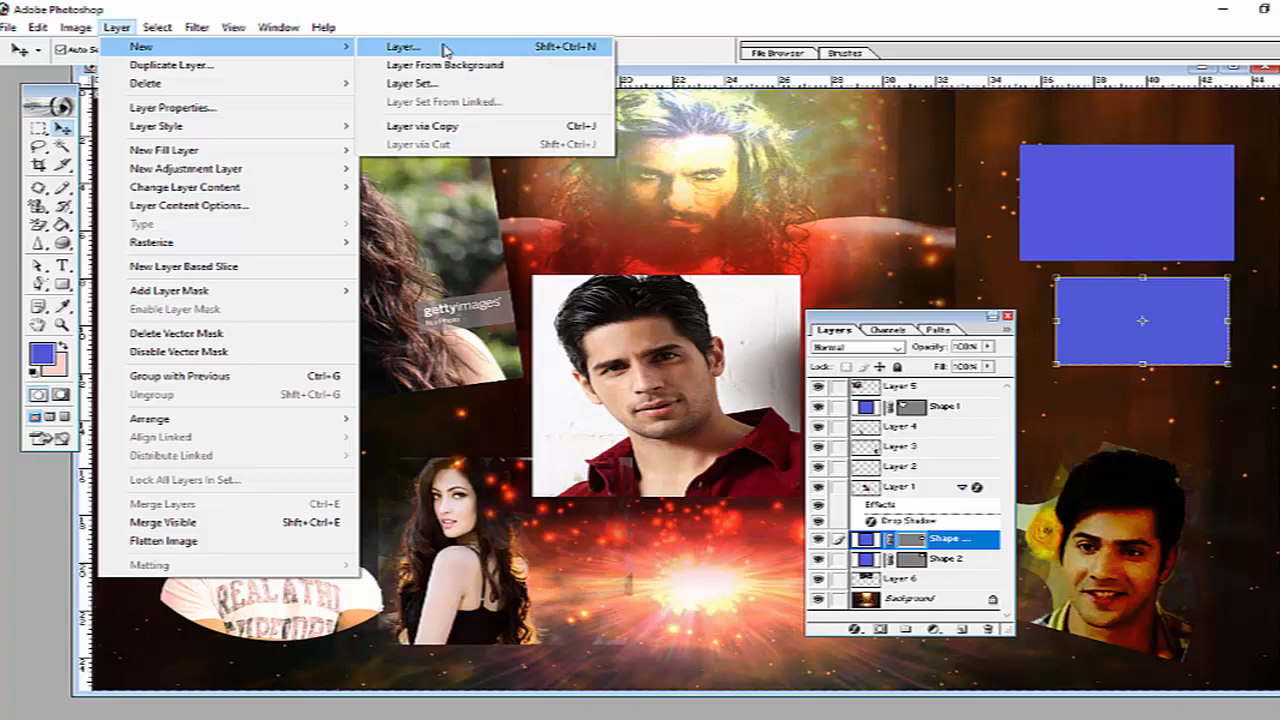
left_click(514, 54)
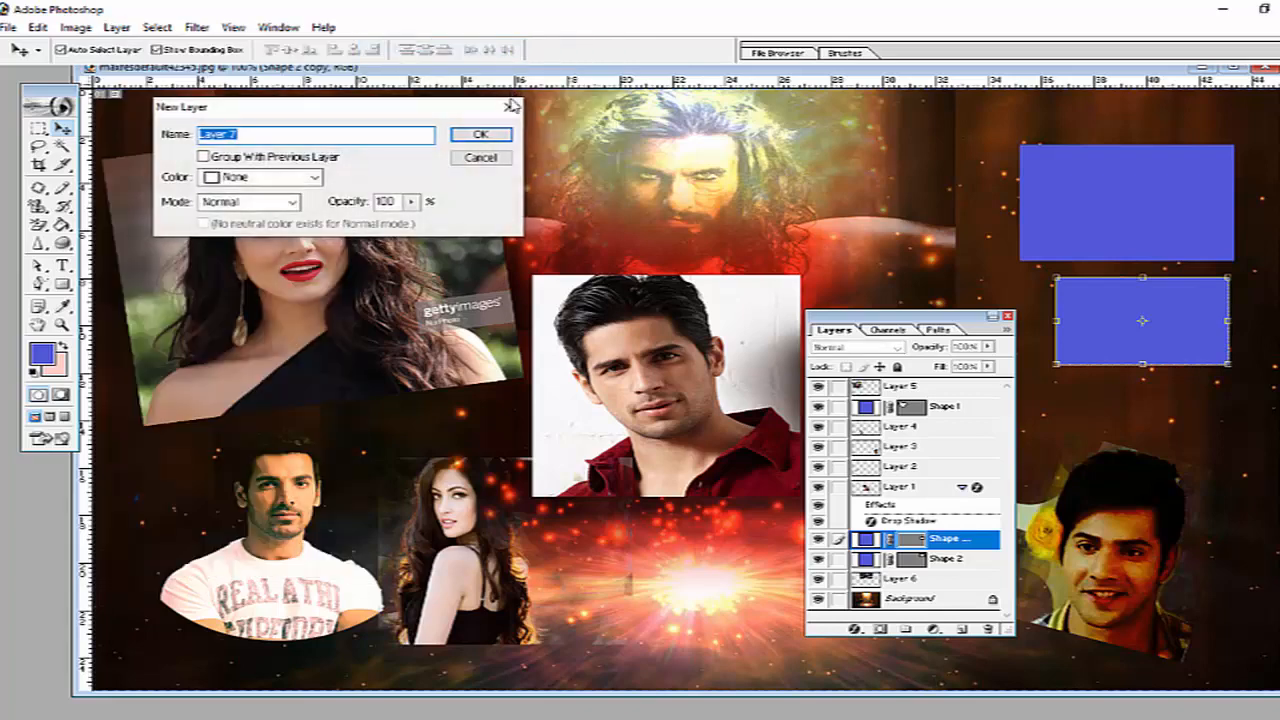
left_click(488, 131)
left_click_drag(892, 320, 800, 130)
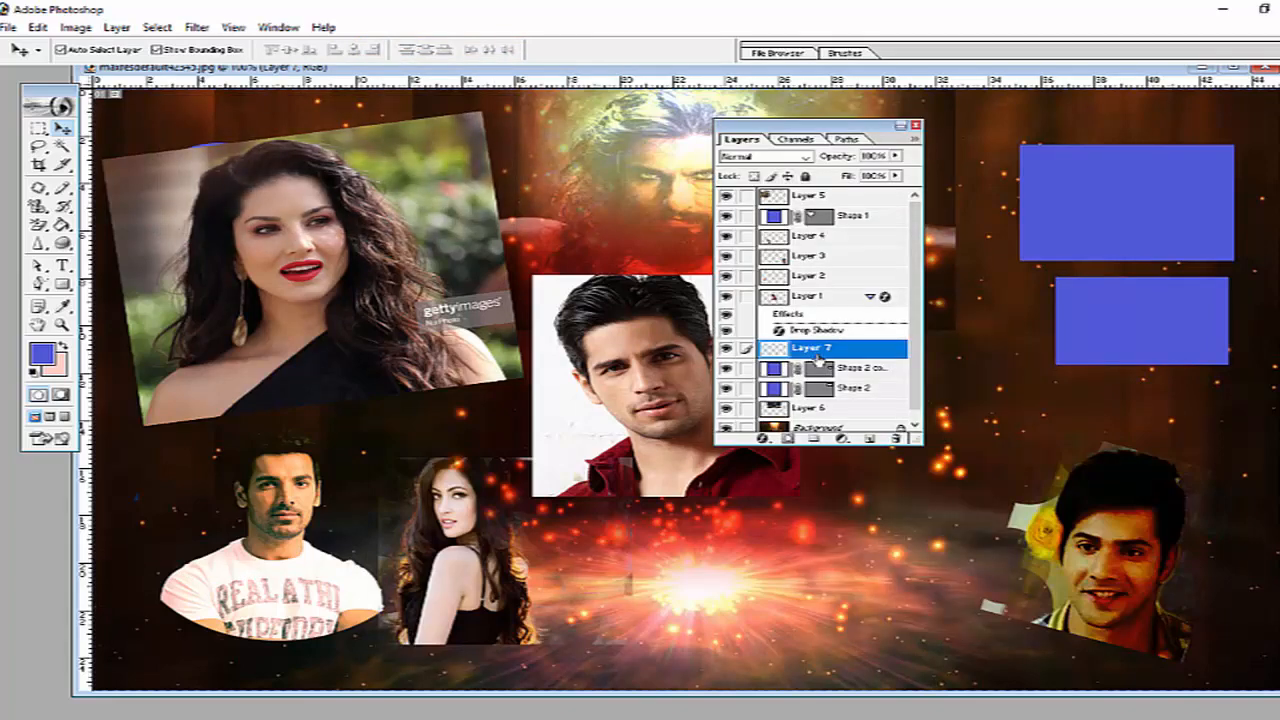
Step: Create an "Indian Stars" text selection with the Horizontal Type Mask tool at 30 pt, beside the woman in the lower photo
left_click(62, 266)
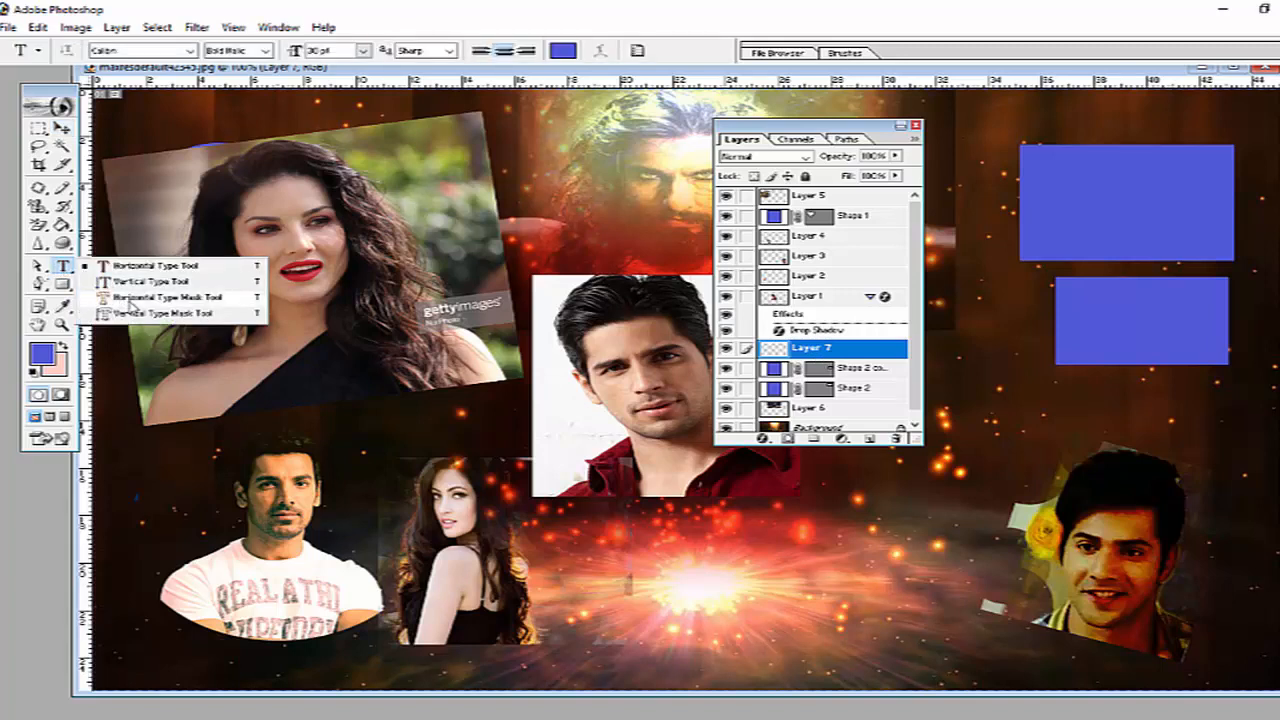
left_click(128, 298)
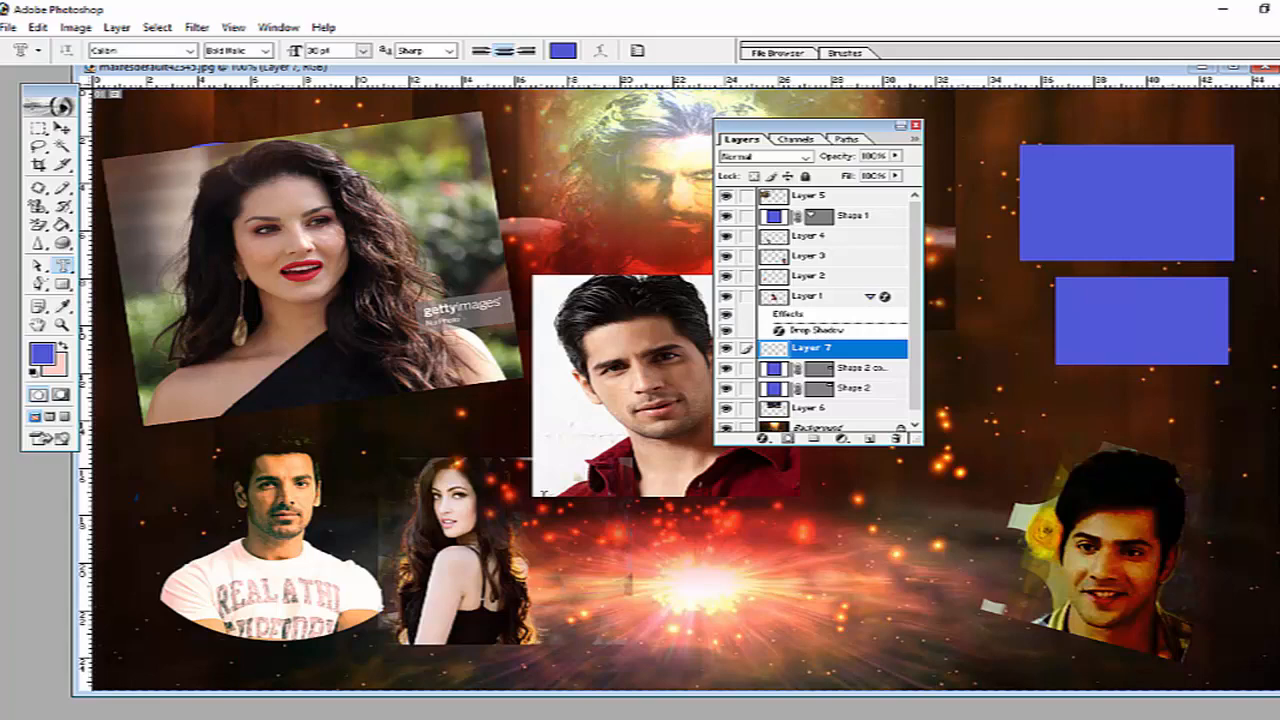
left_click(583, 555)
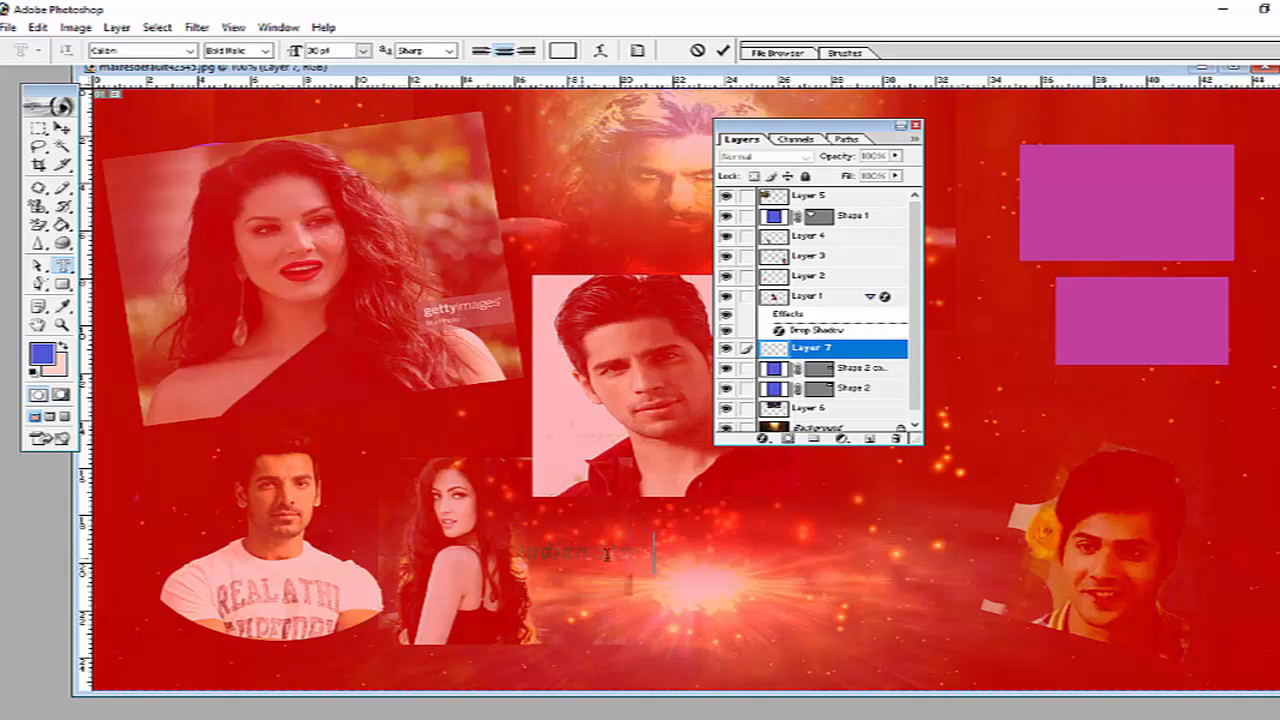
key("ctrl+a")
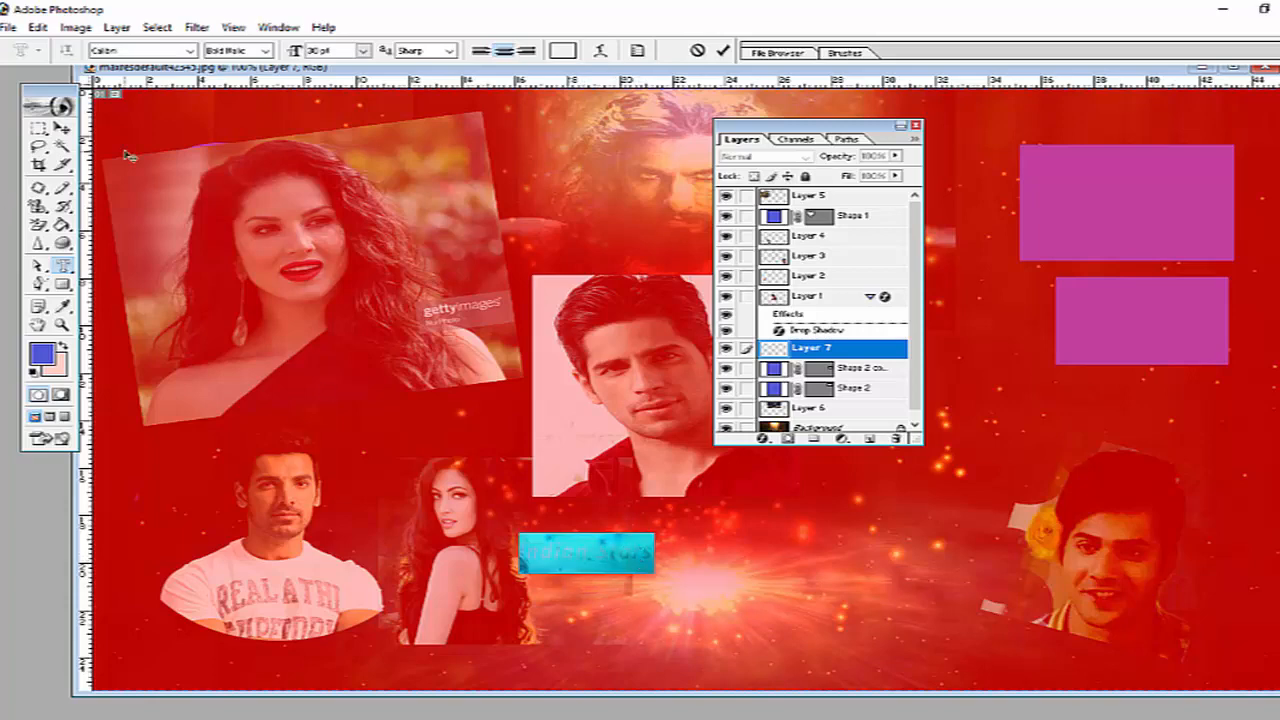
left_click(61, 128)
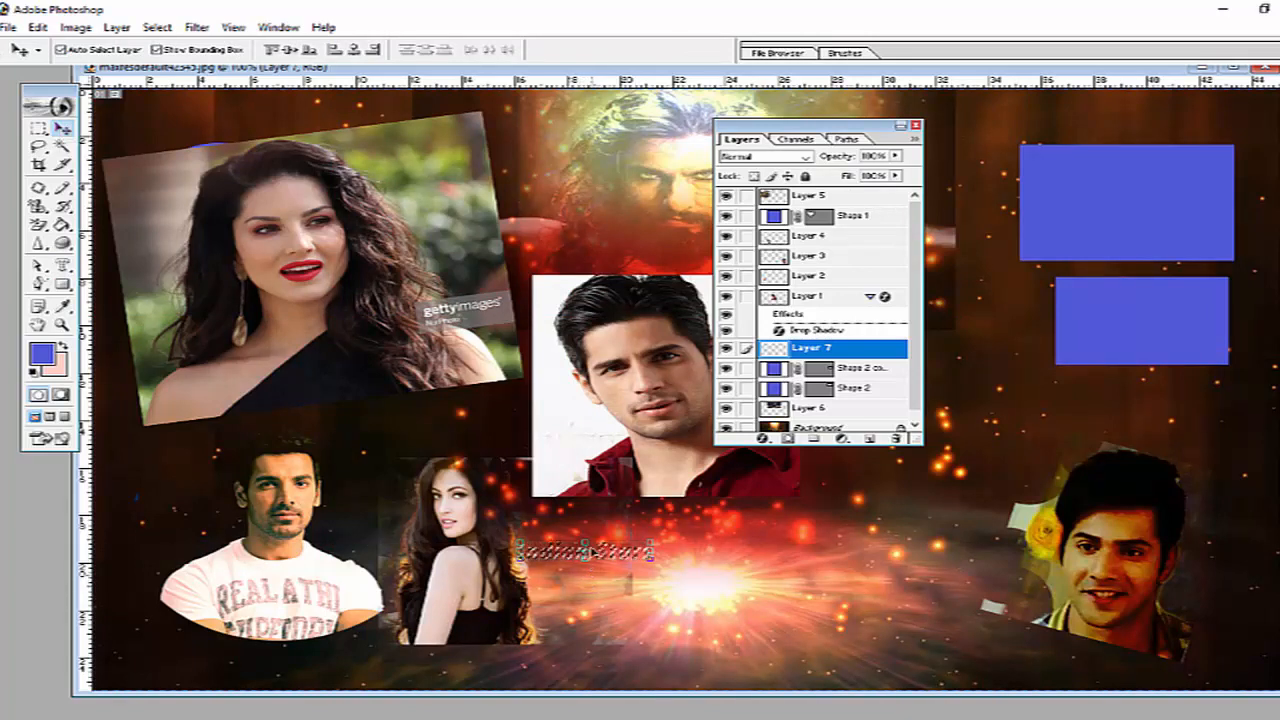
Step: Enlarge the "Indian Stars" text selection to about 344% width and 599% height with Transform Selection and apply the transformation
left_click(160, 30)
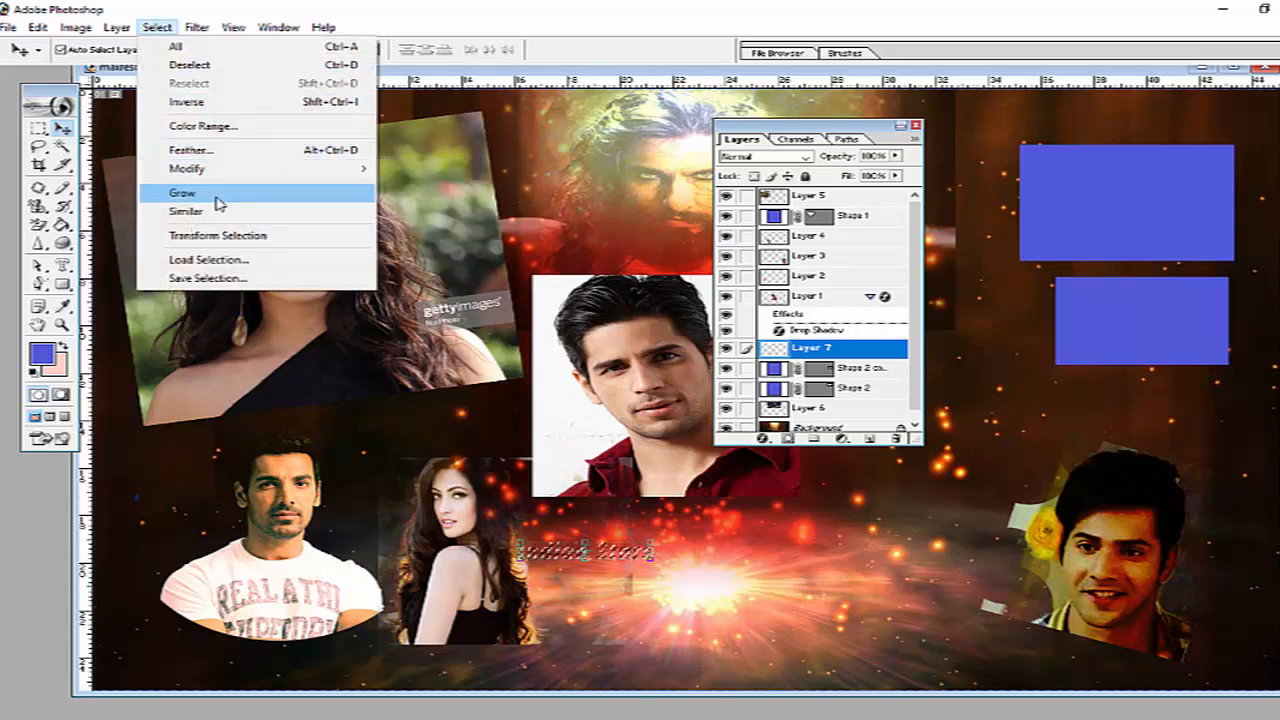
left_click(222, 245)
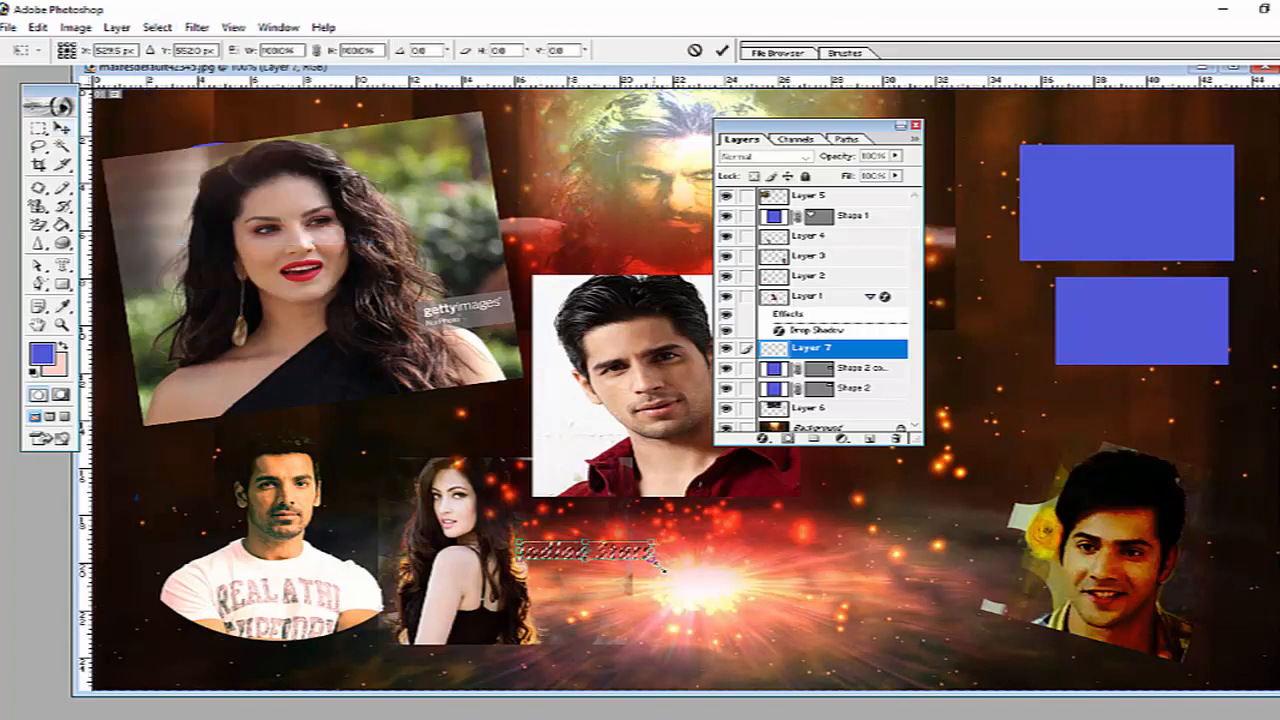
left_click_drag(660, 563, 975, 655)
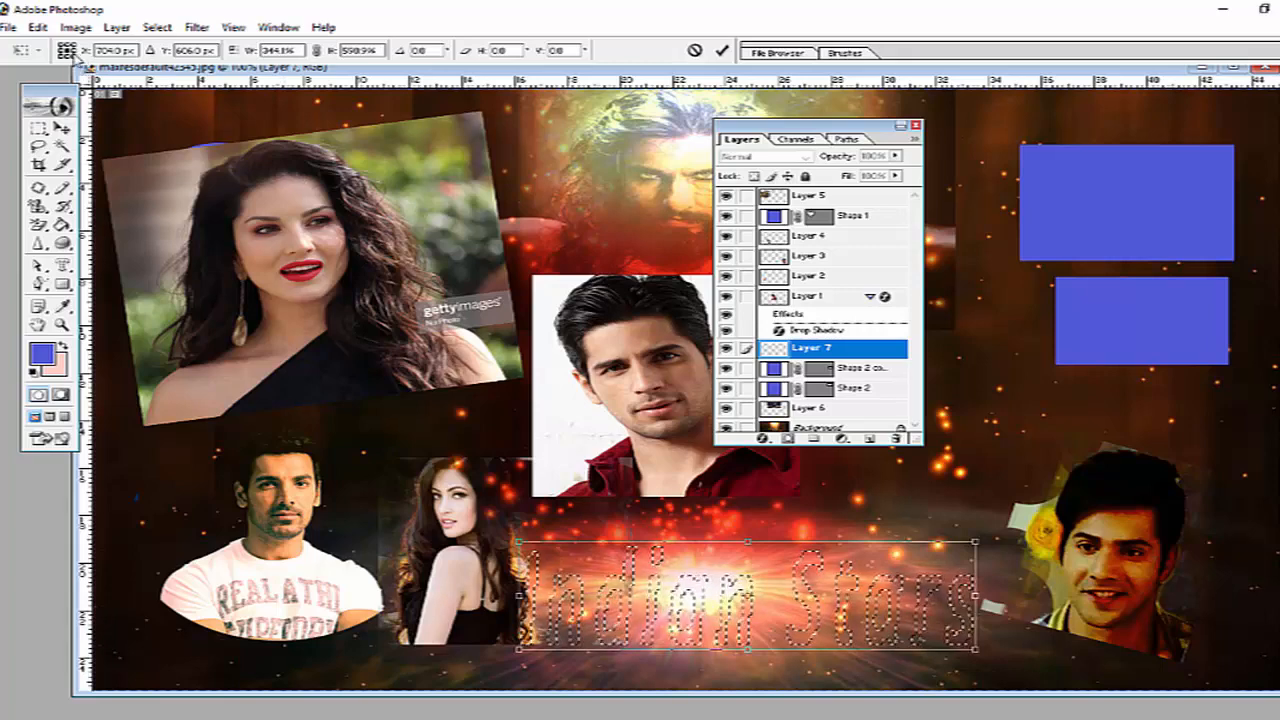
left_click(61, 128)
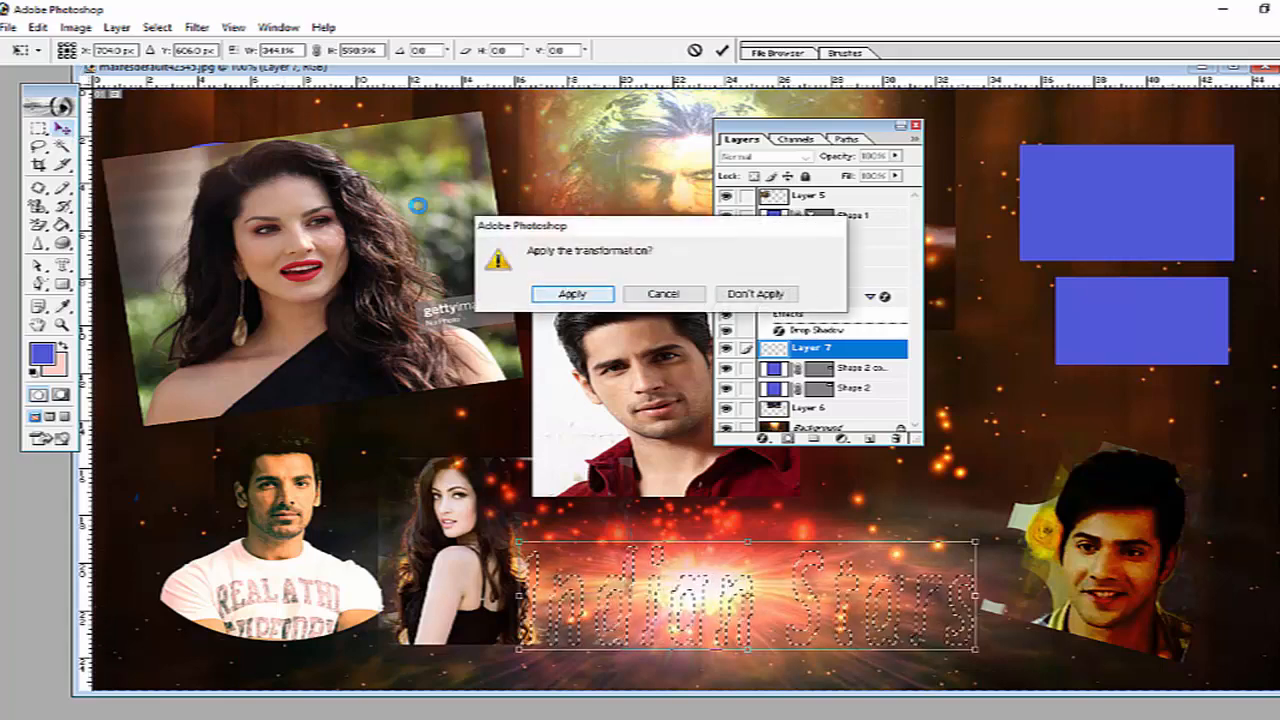
key("Return")
Step: Stroke the "Indian Stars" selection on Layer 7 with a light yellow-green color, centered on the selection edge
left_click(46, 28)
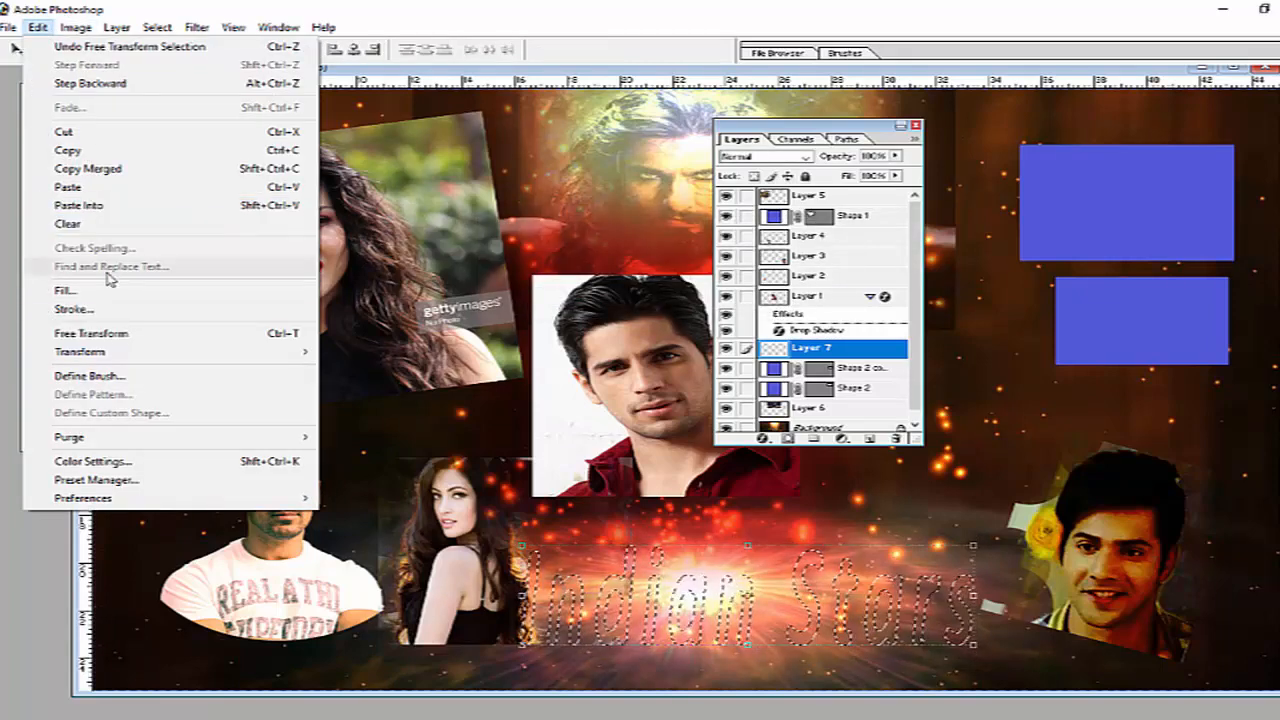
left_click(112, 312)
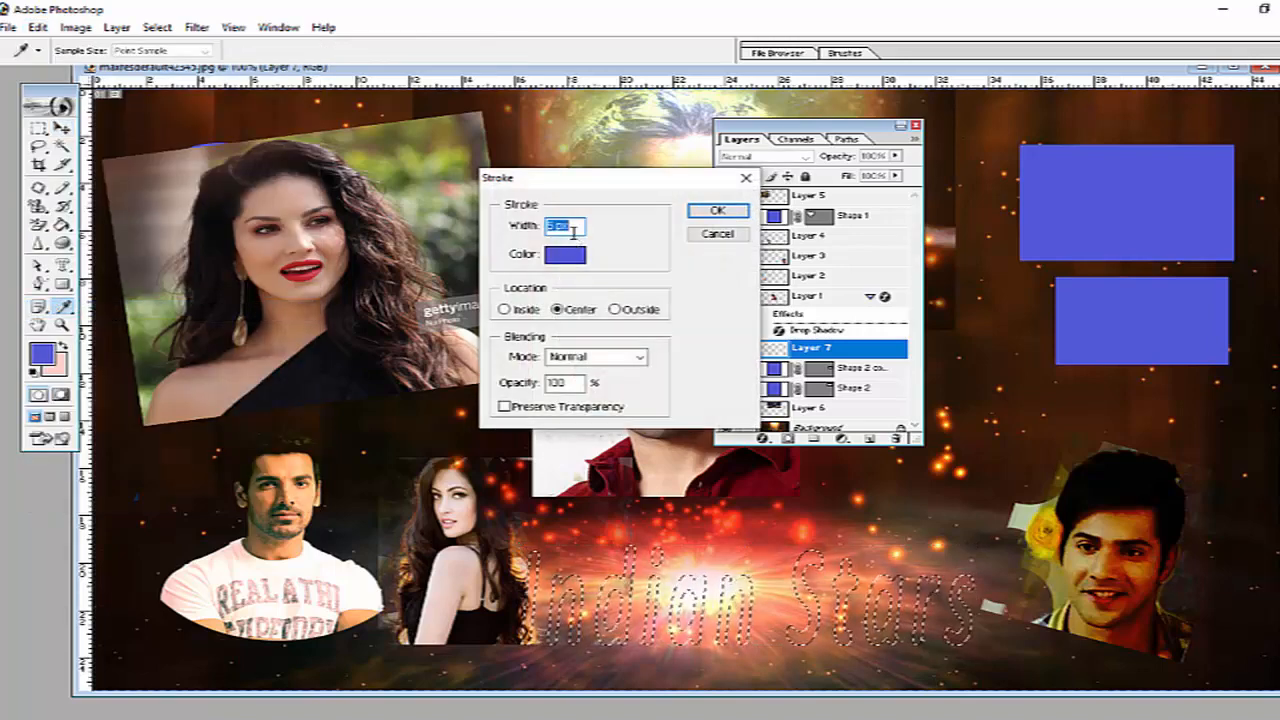
left_click(568, 257)
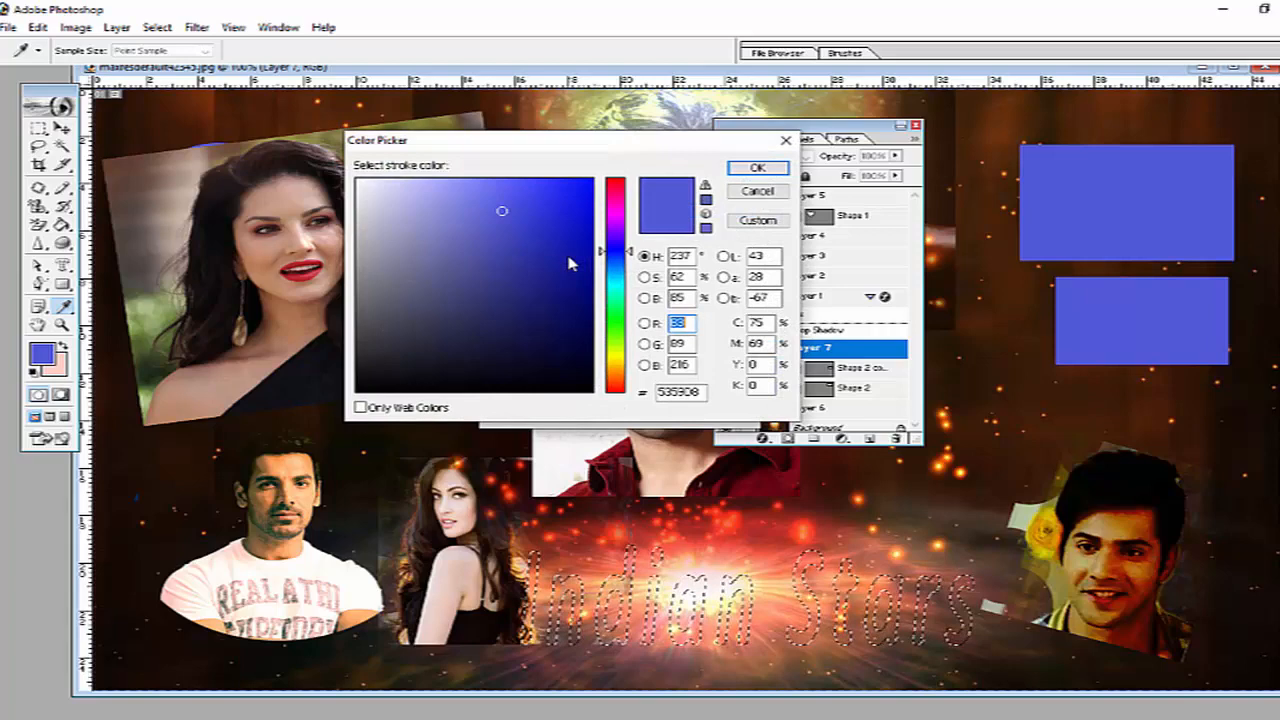
left_click(615, 308)
left_click(617, 189)
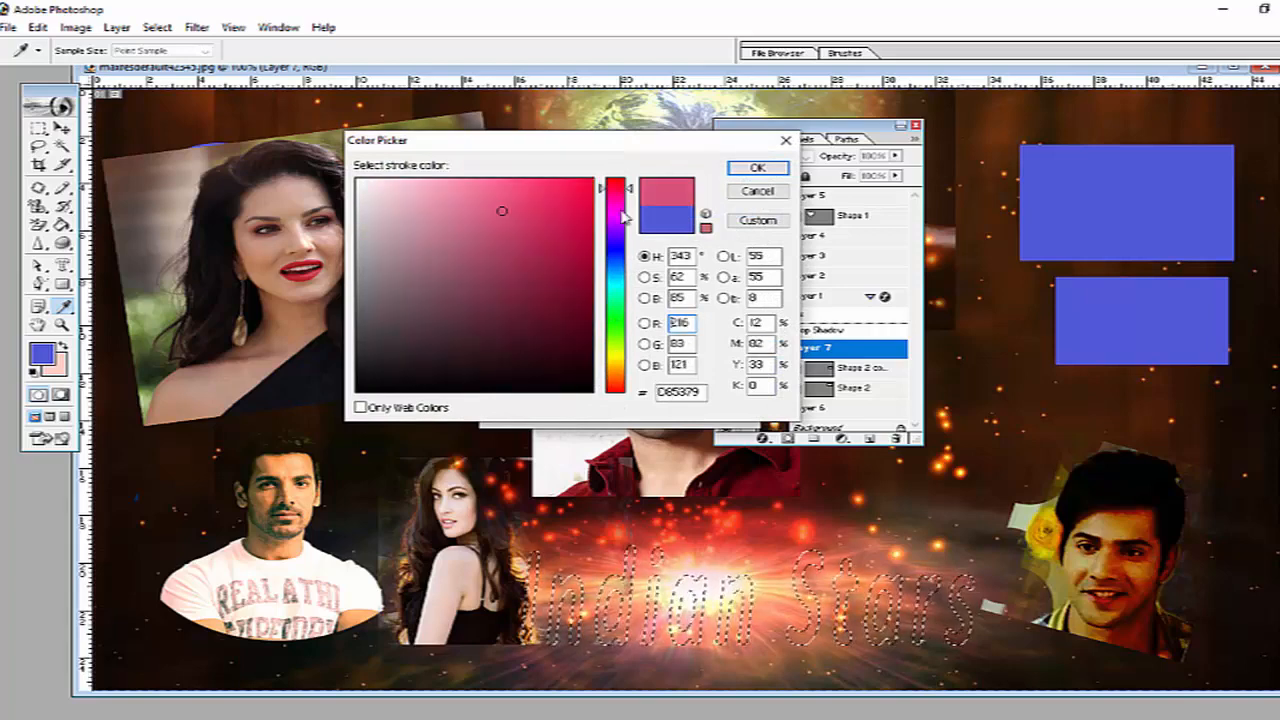
left_click(615, 349)
left_click(526, 197)
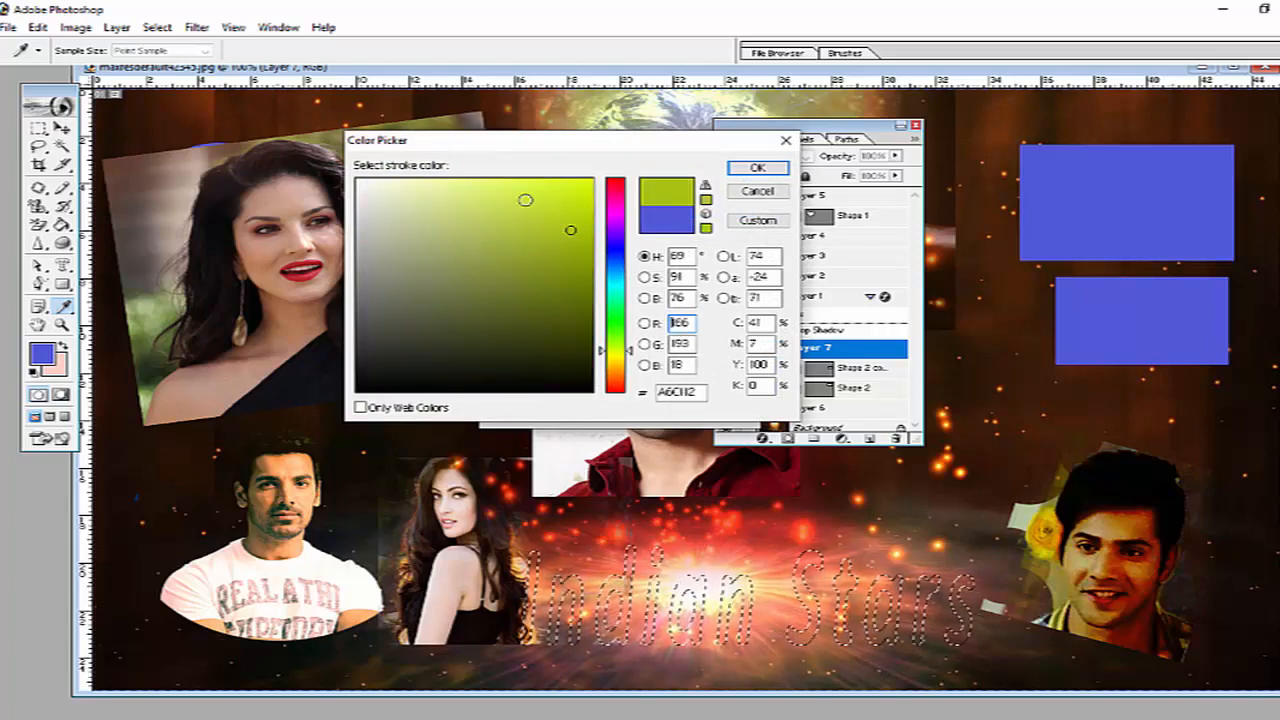
left_click(472, 194)
left_click(757, 168)
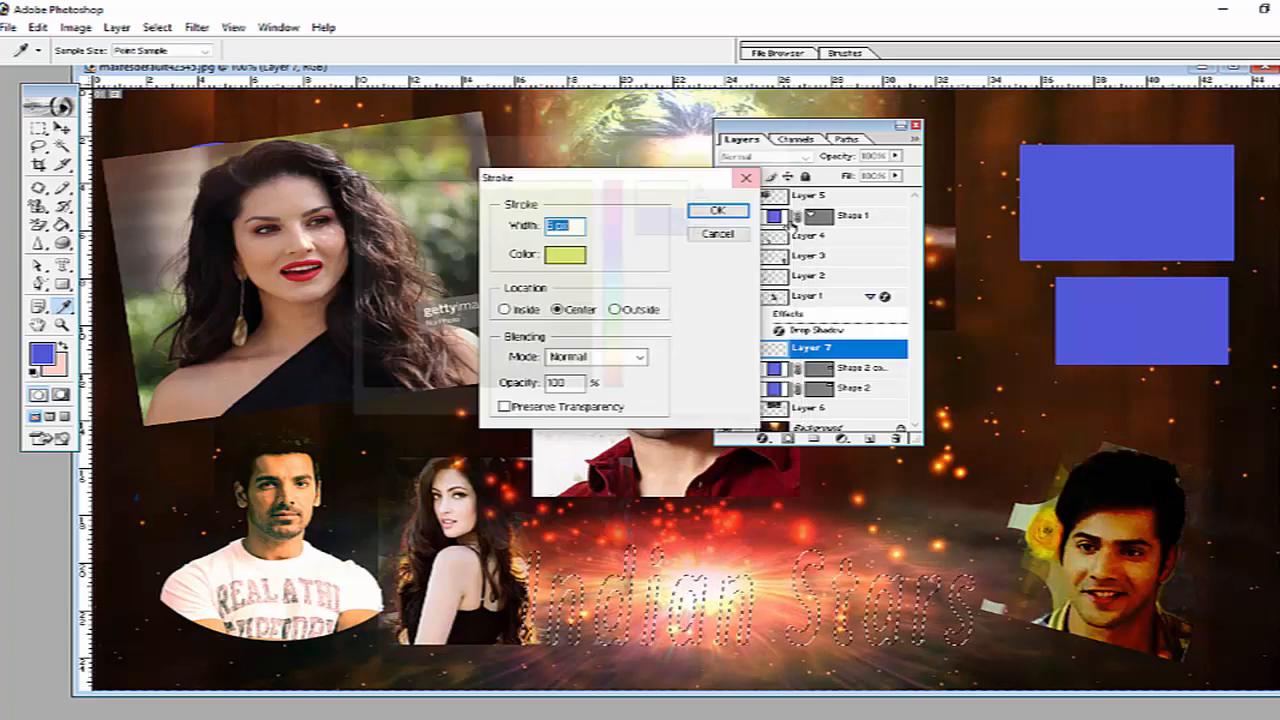
left_click(720, 210)
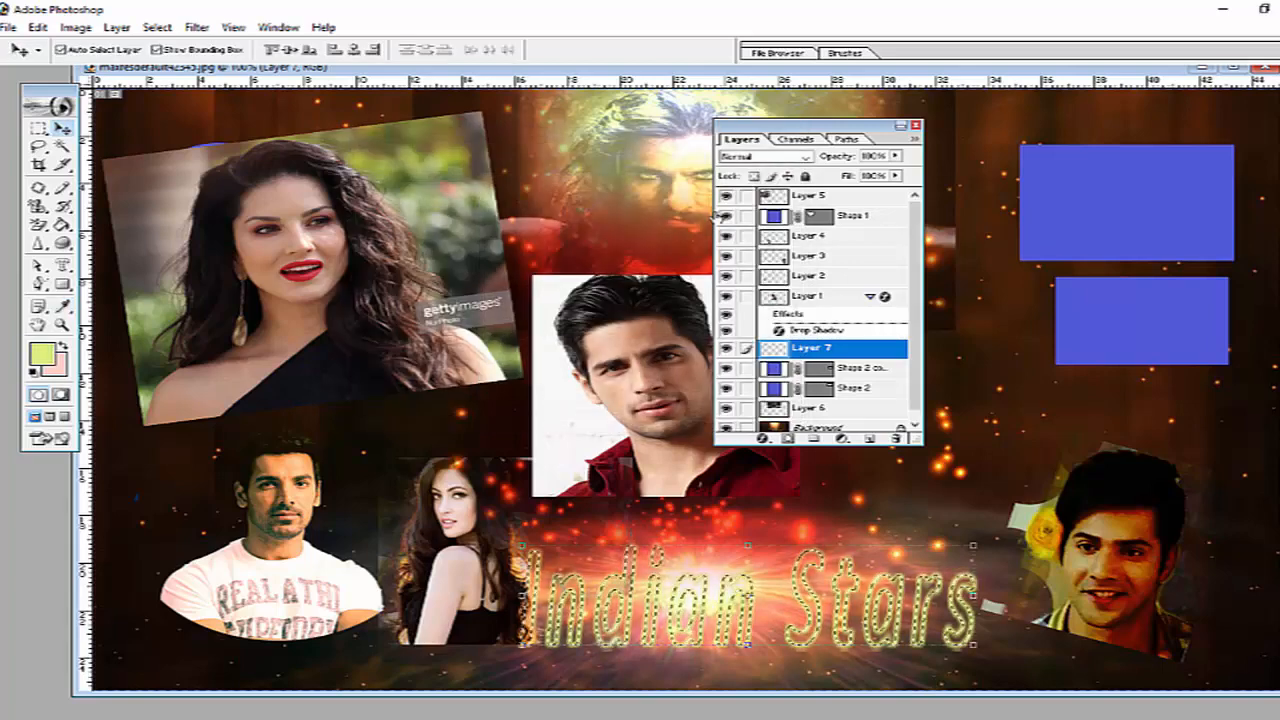
Step: Fill the "Indian Stars" selection with the gray, stone-like custom pattern in Normal mode at 100% opacity
left_click(37, 27)
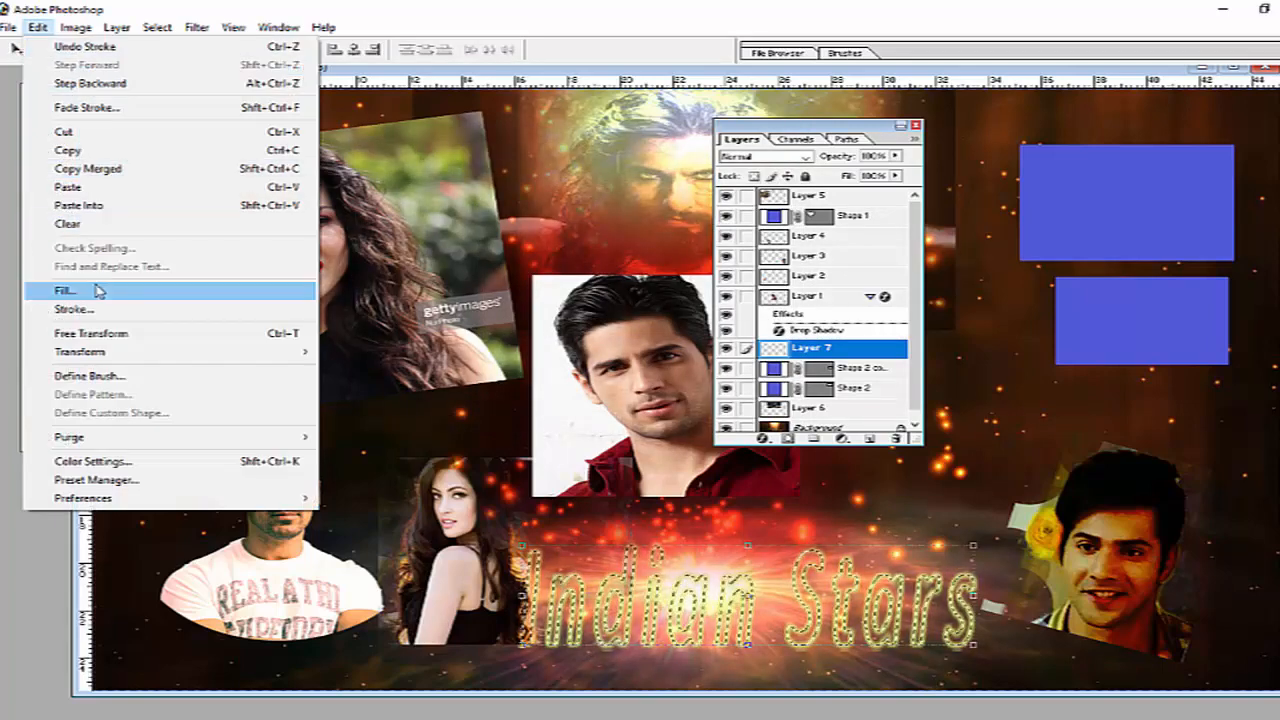
left_click(97, 290)
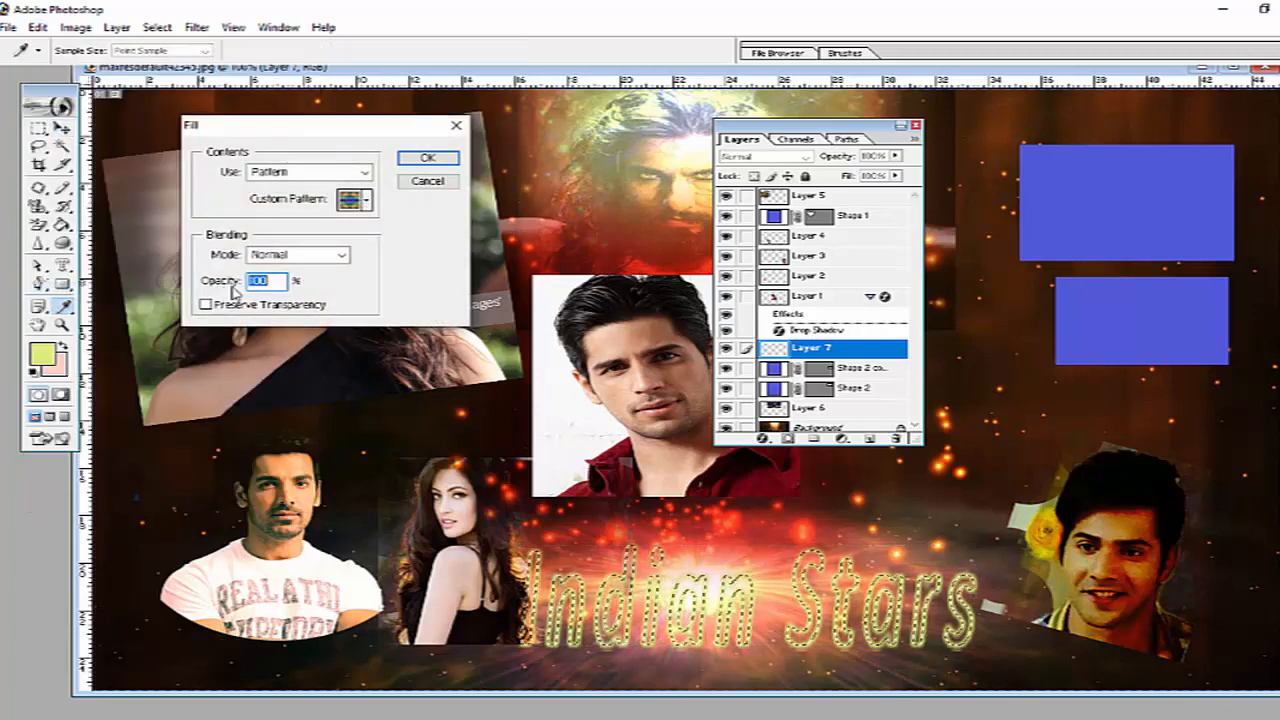
left_click(292, 174)
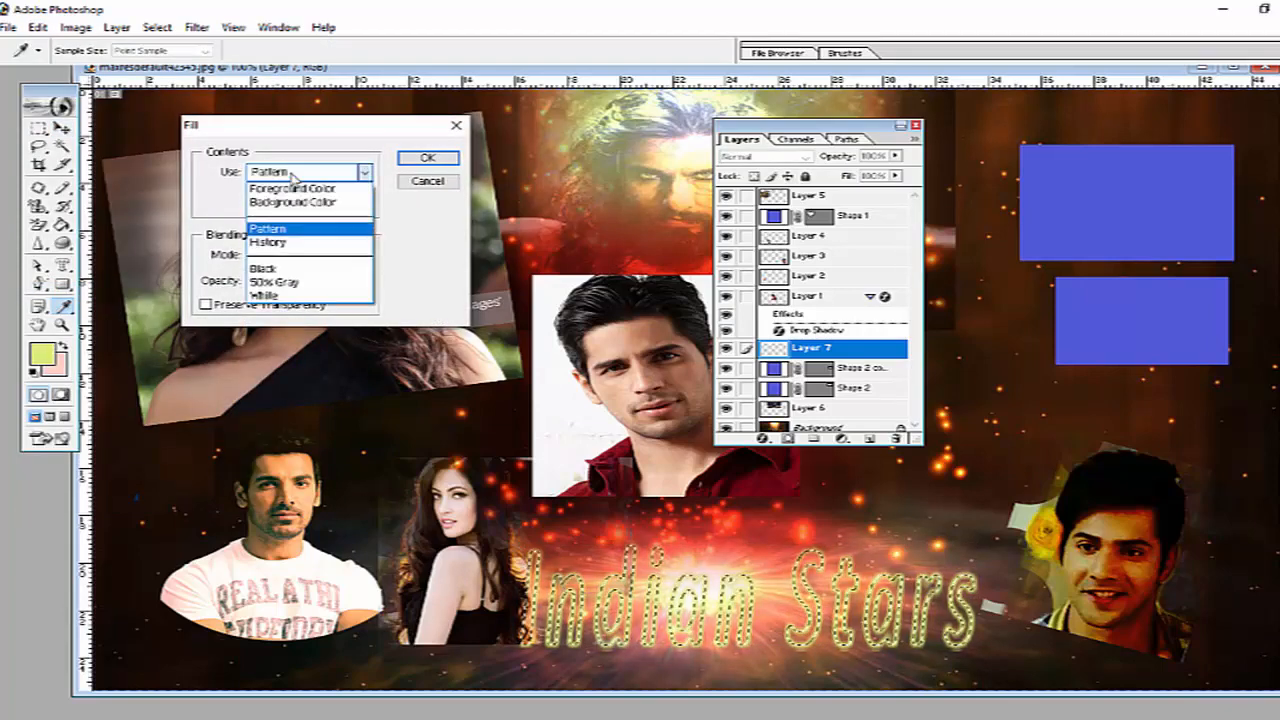
left_click(292, 188)
left_click(292, 172)
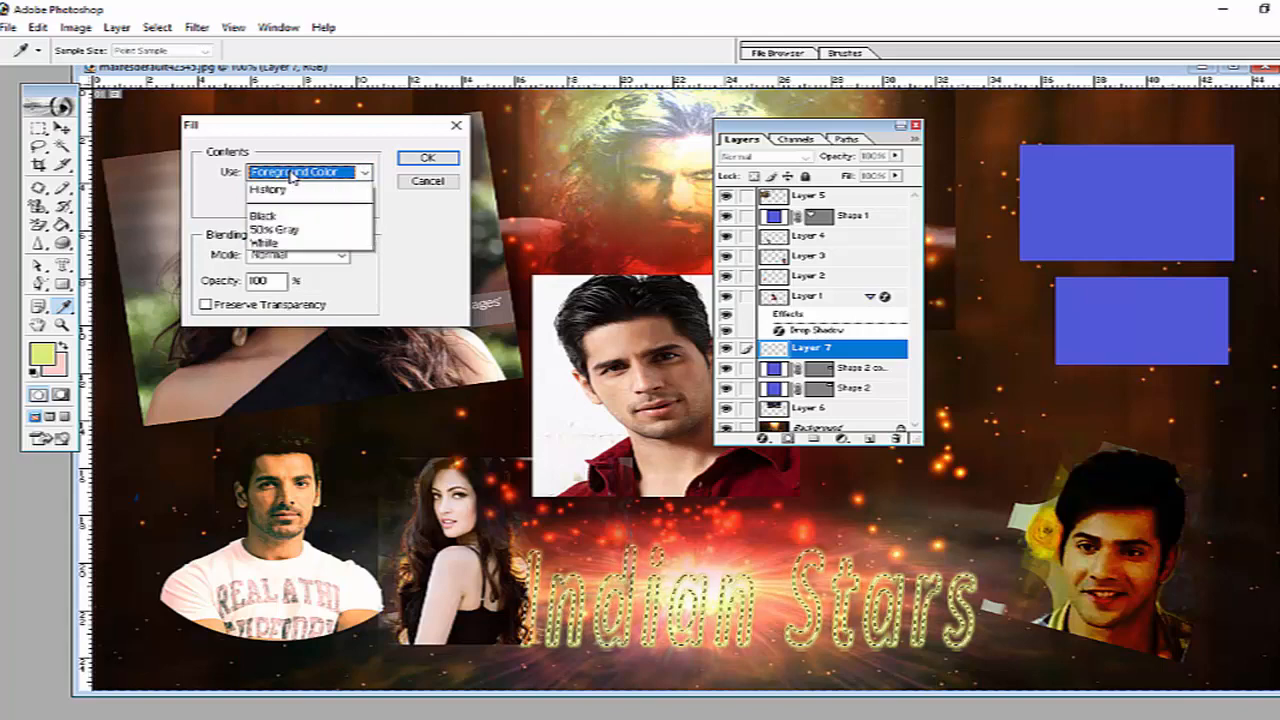
left_click(287, 202)
left_click(290, 174)
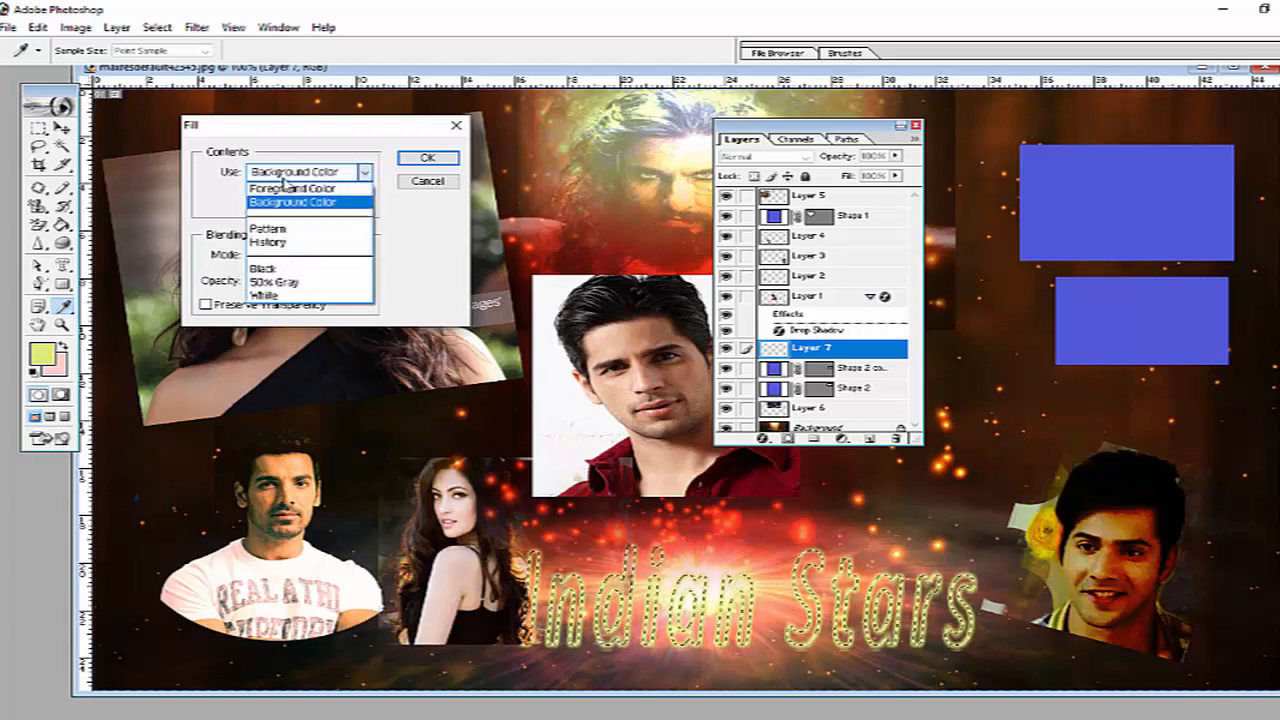
left_click(287, 229)
left_click(368, 201)
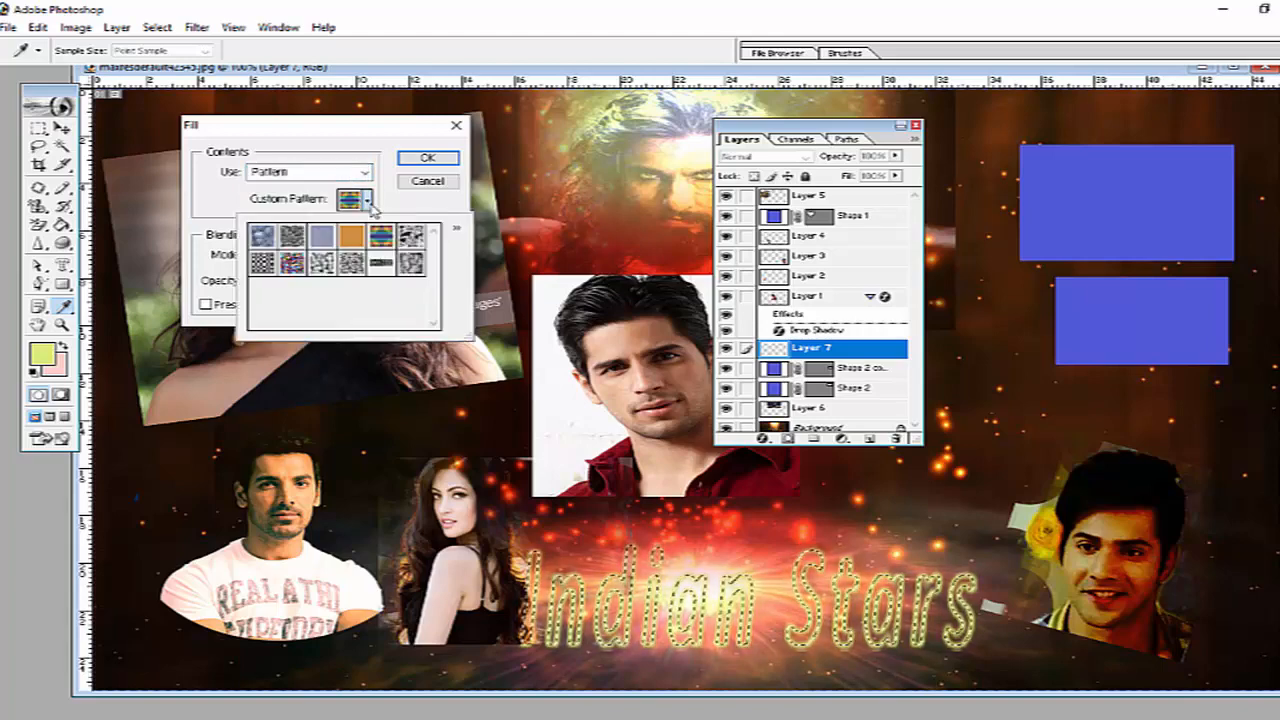
double_click(352, 262)
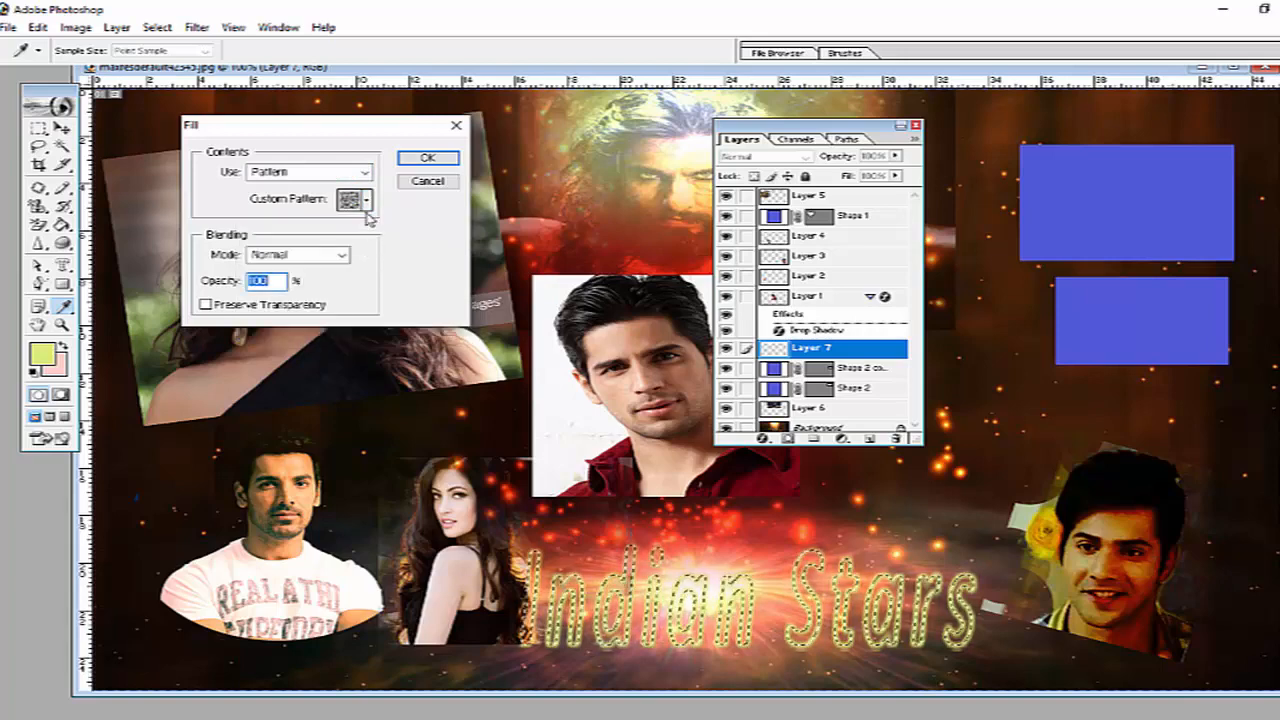
left_click(426, 158)
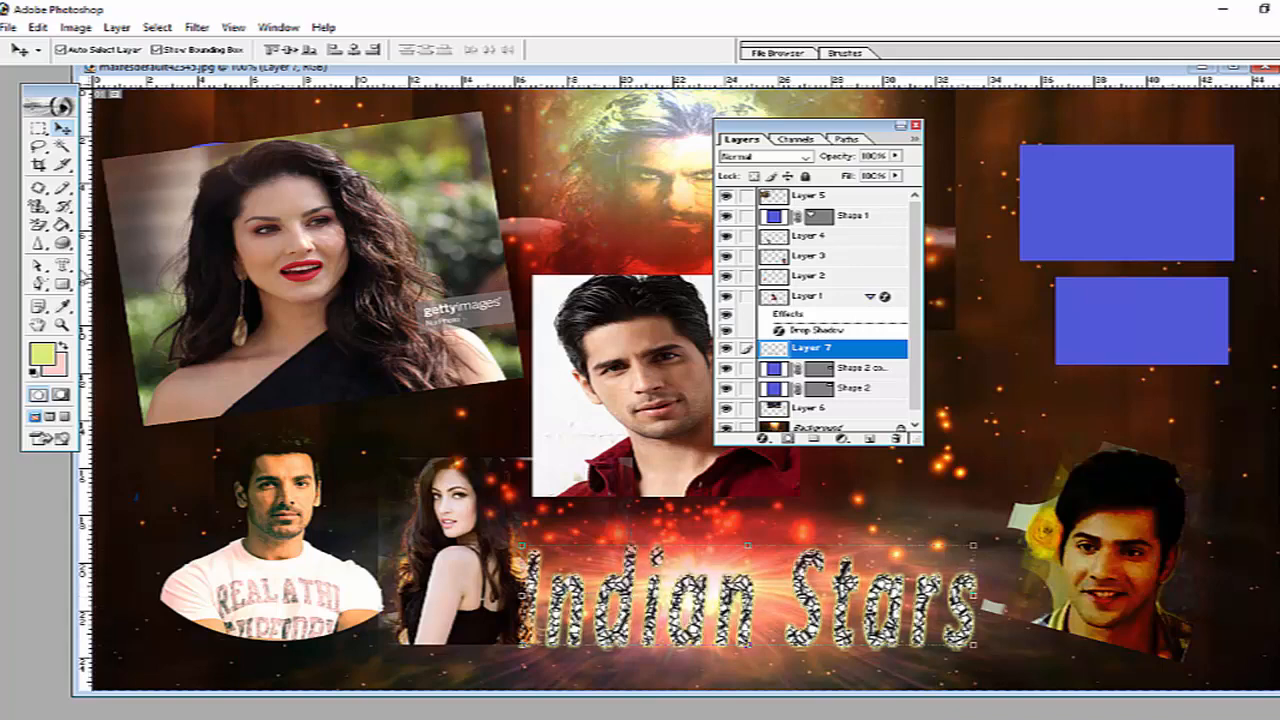
Step: Deselect the text selection and shift the filled "Indian Stars" lettering slightly up and to the right
left_click(66, 266)
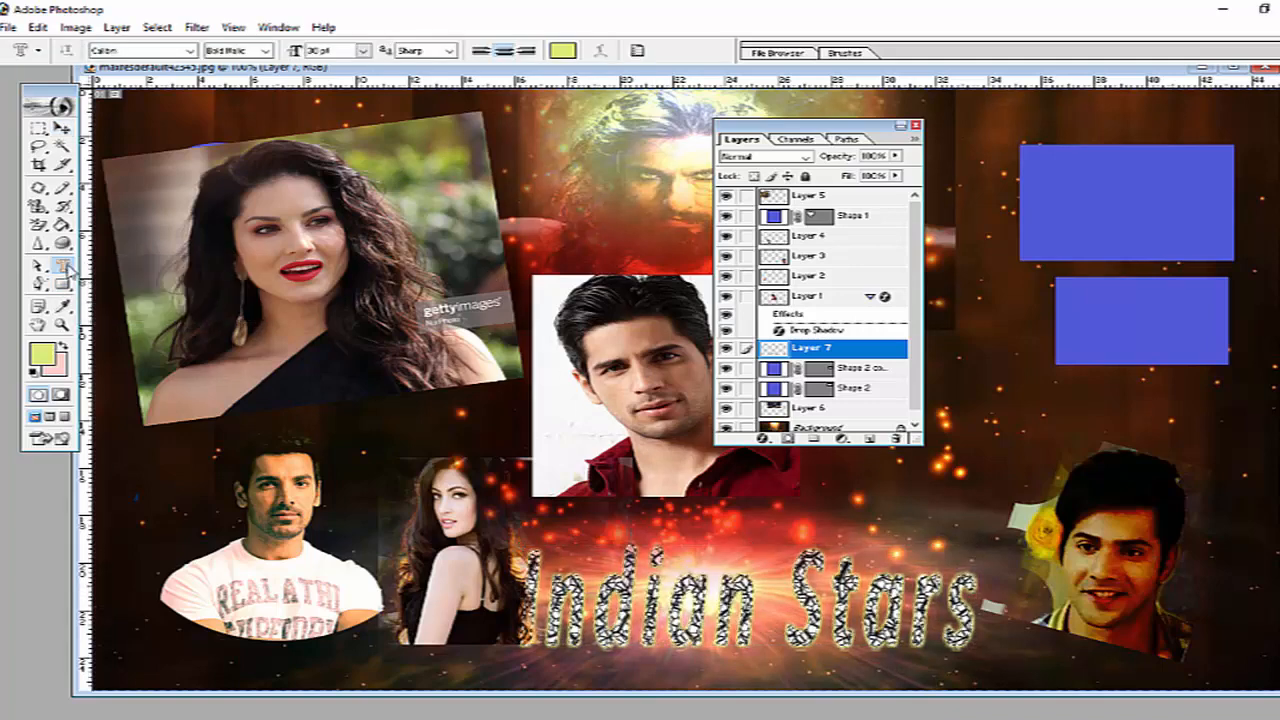
left_click(62, 128)
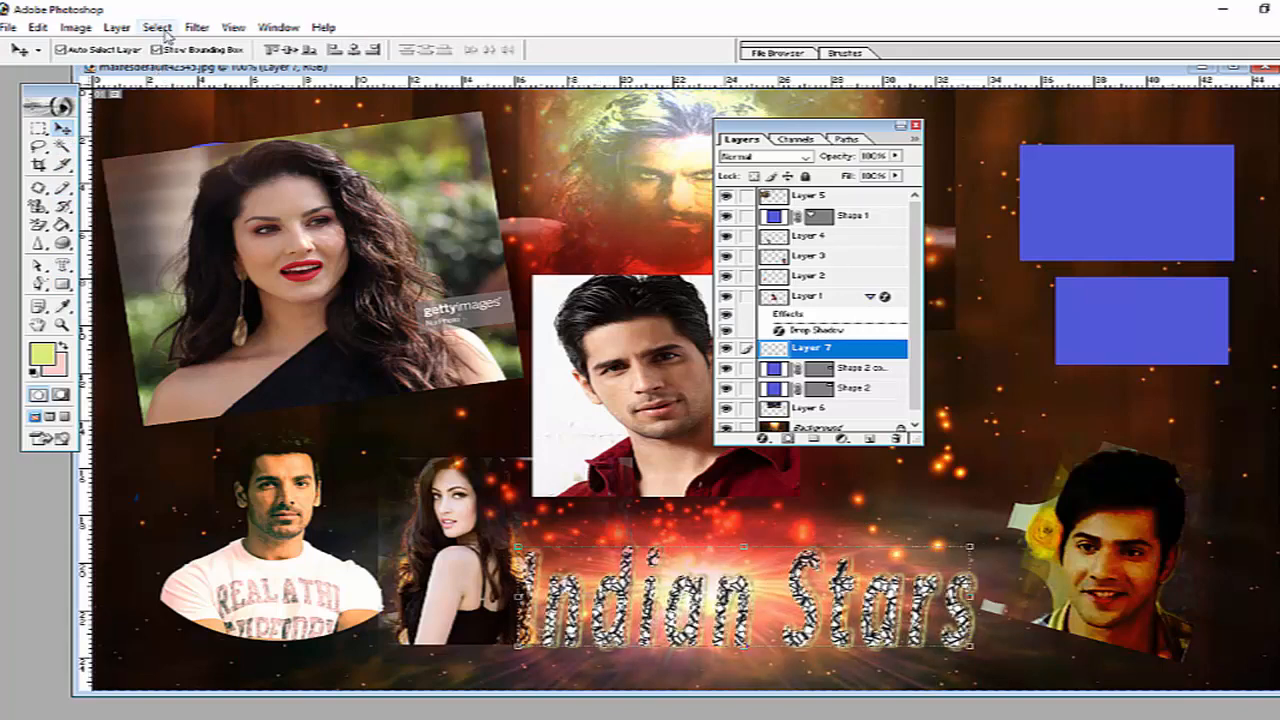
left_click(36, 27)
left_click(36, 27)
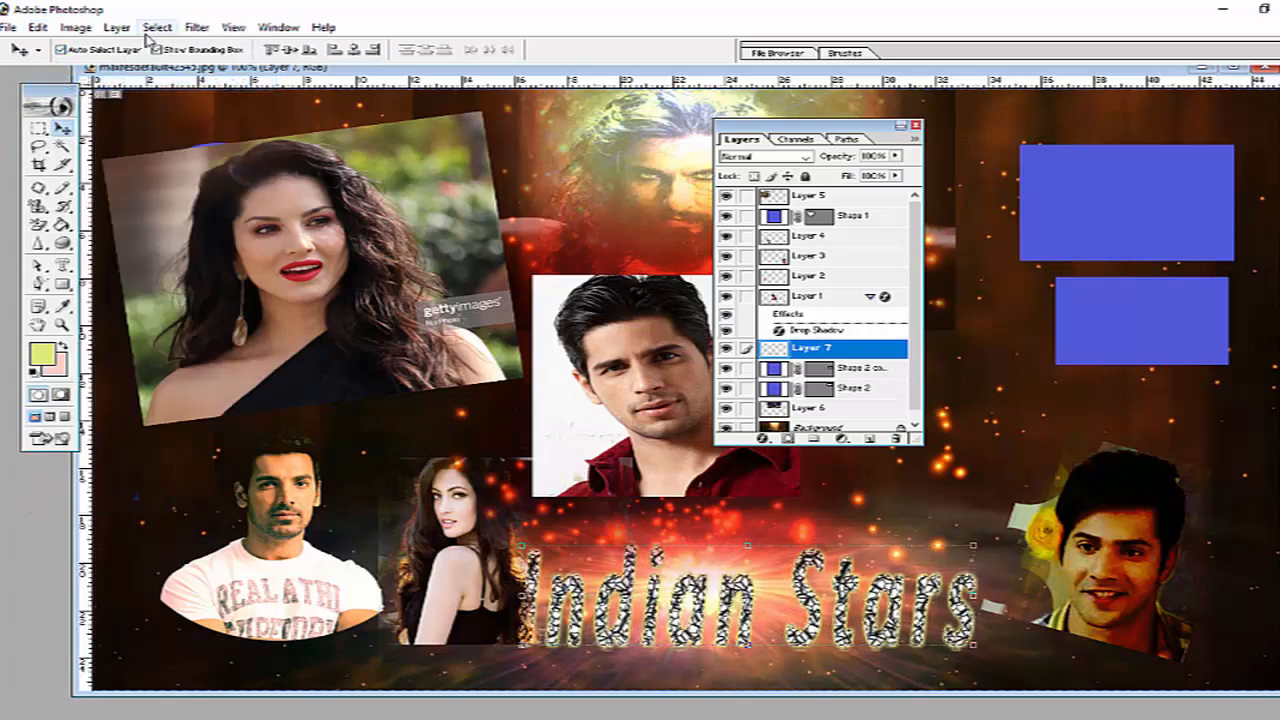
left_click(147, 33)
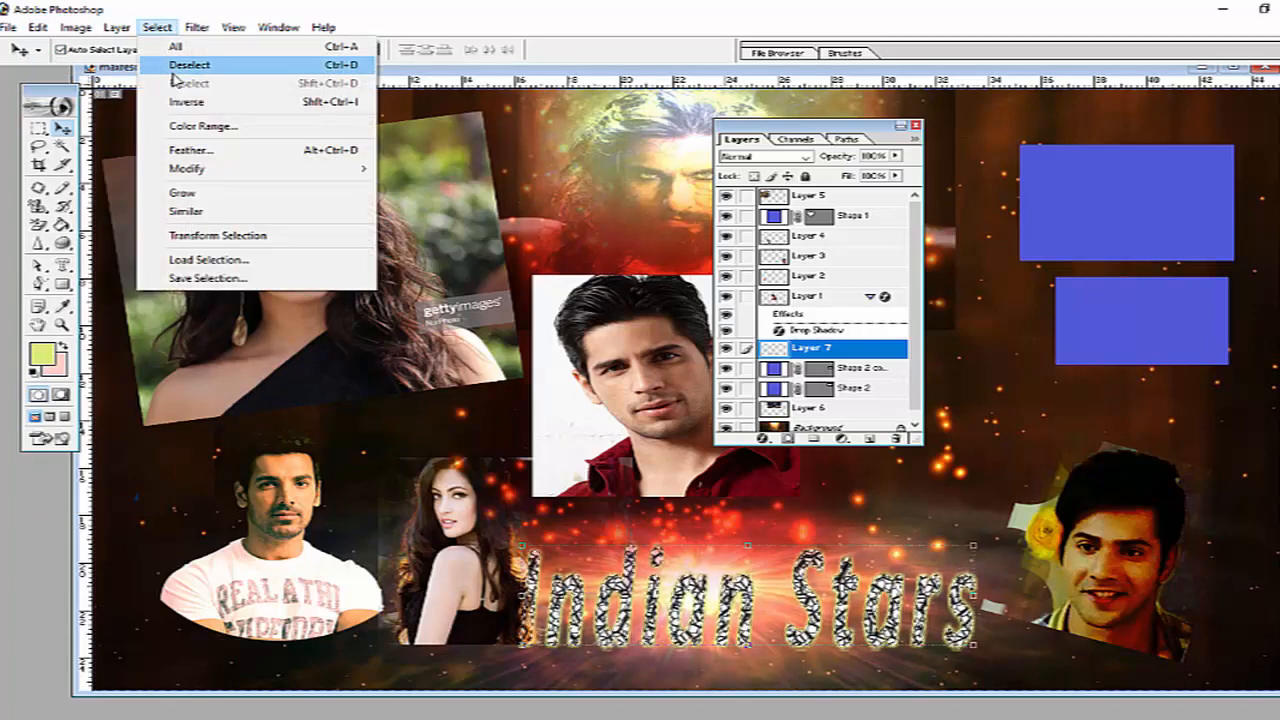
left_click(176, 65)
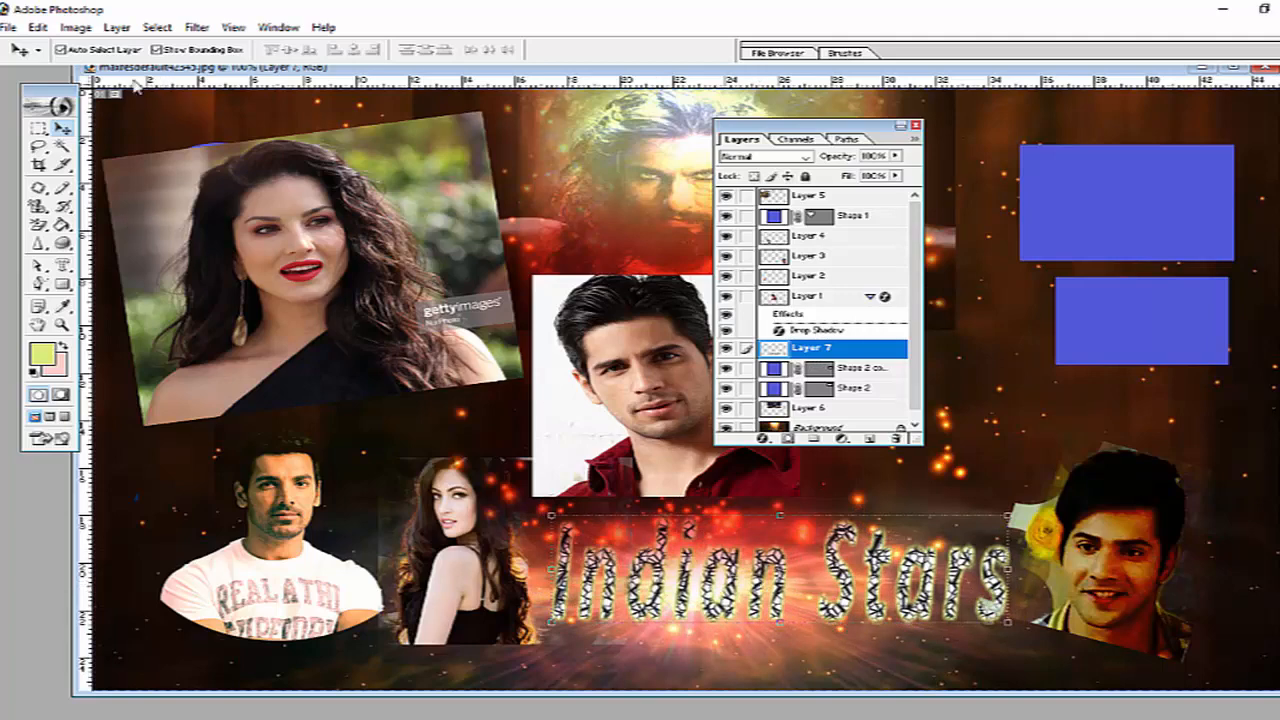
Step: Duplicate Layer 7 as "Layer 7 copy" in the same document and move the copied lettering over the upper blue rectangle
left_click(117, 27)
mouse_move(137, 49)
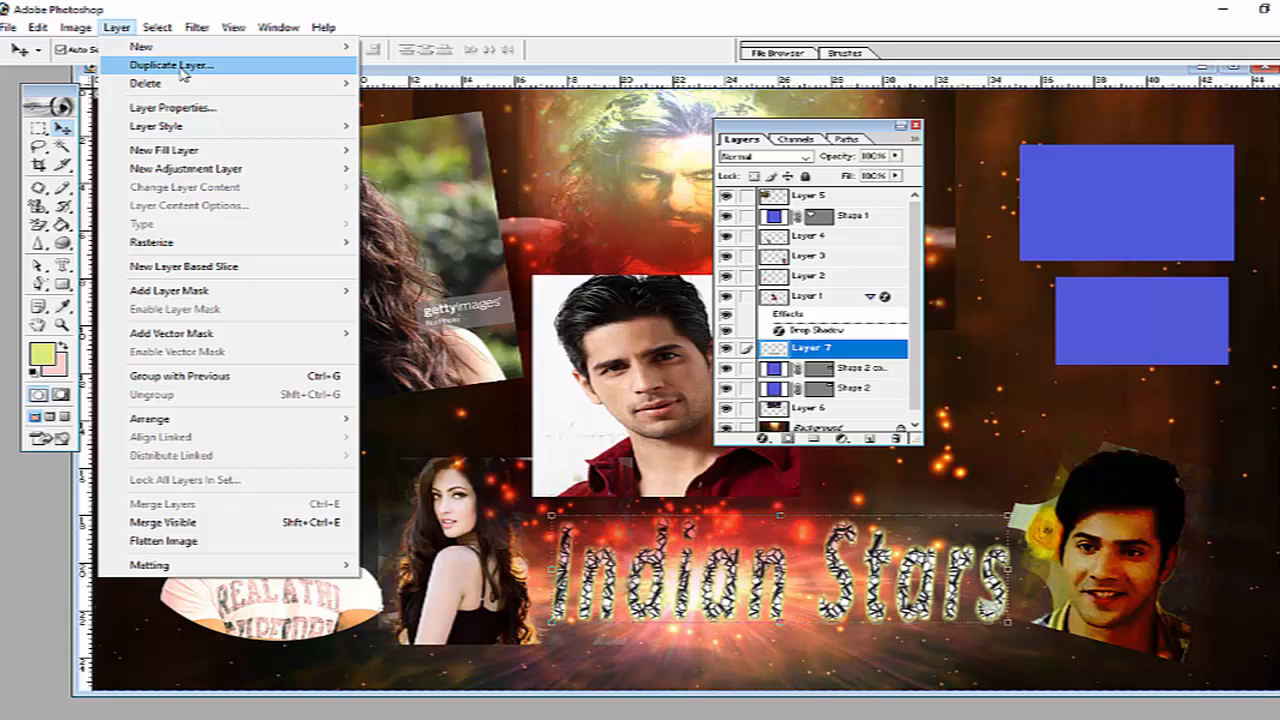
left_click(171, 65)
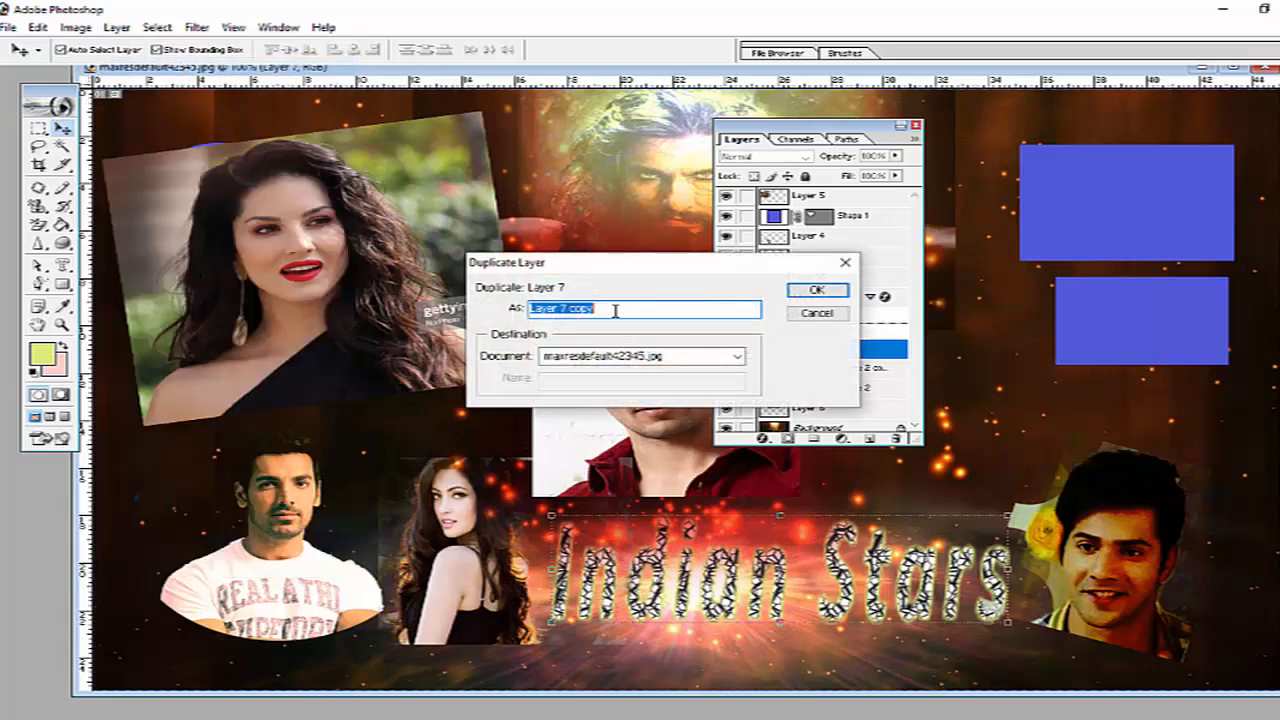
left_click(818, 291)
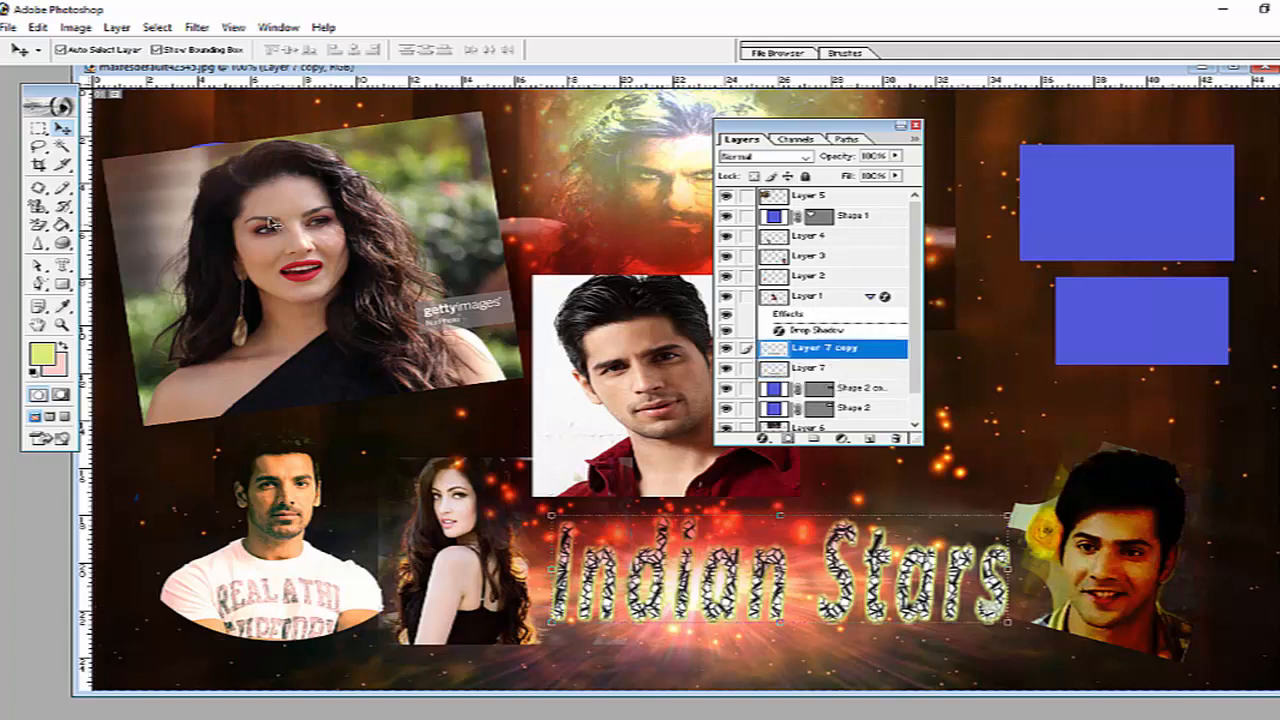
left_click_drag(780, 585, 1005, 182)
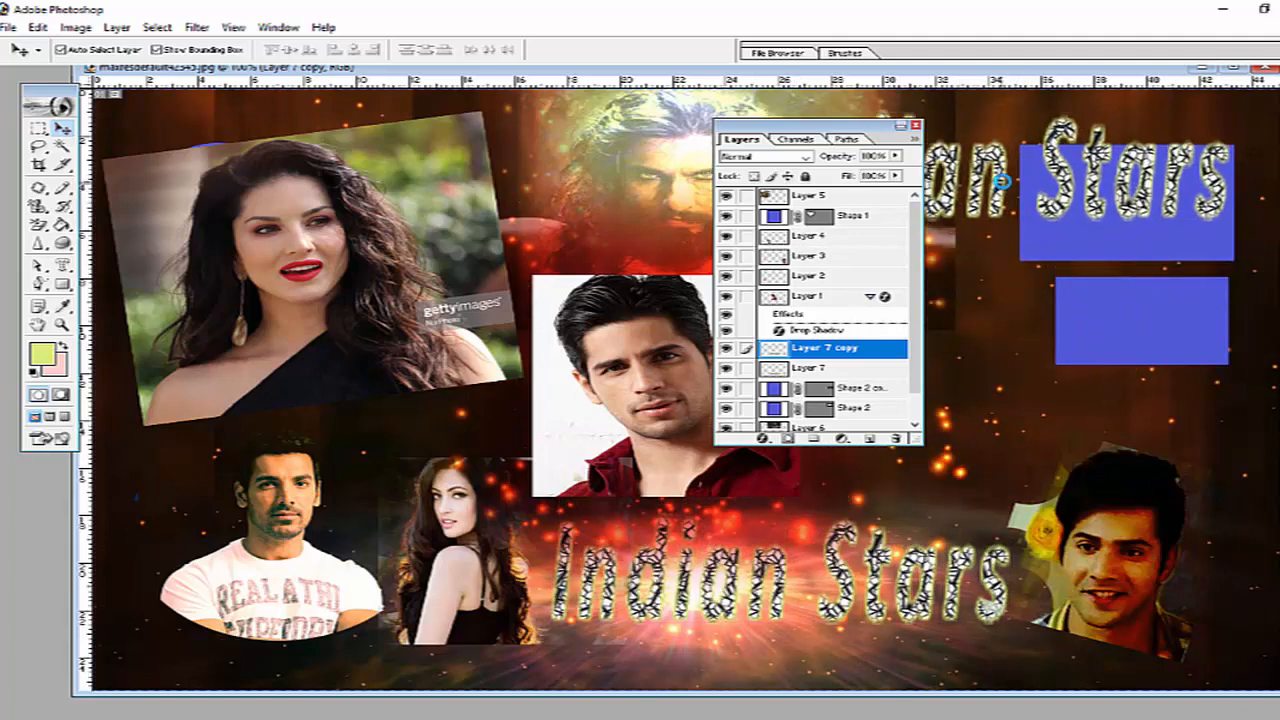
Step: Scale the copied lettering to about 73.4% width and 45.8% height, apply it, and place it along the upper rectangle's top edge
left_click_drag(1229, 107, 1105, 178)
left_click_drag(1016, 219, 1036, 225)
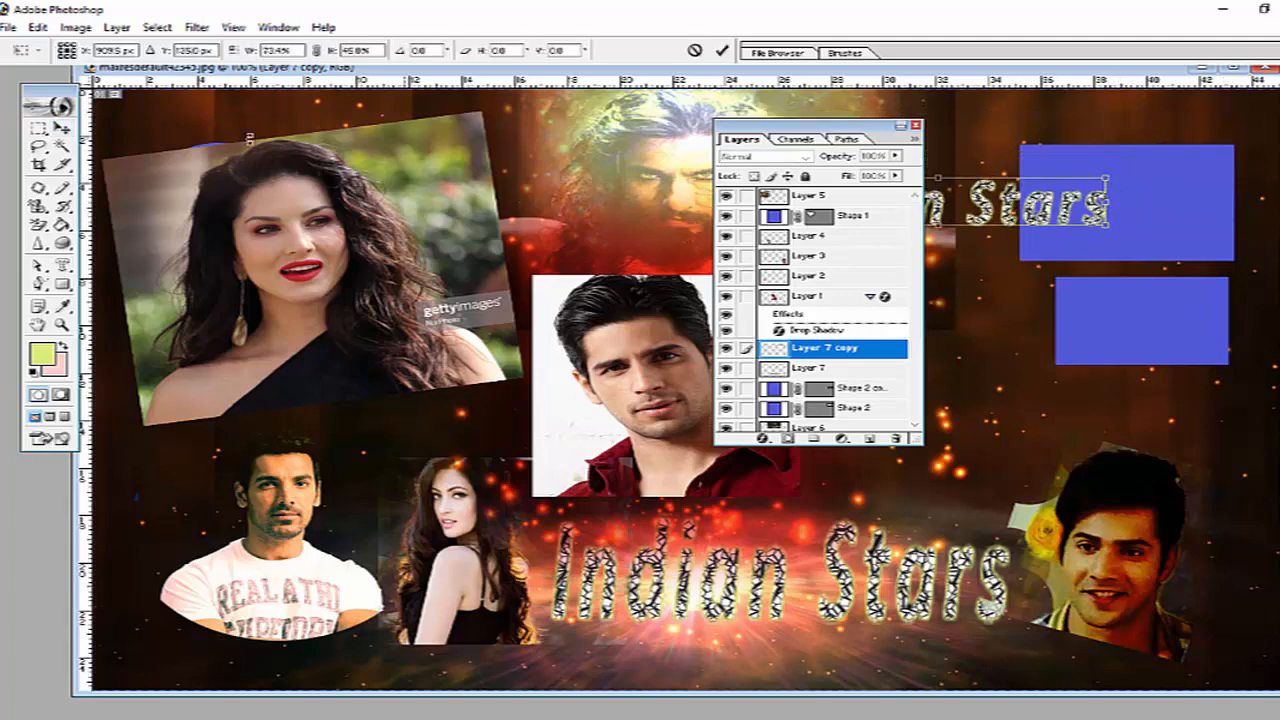
left_click(61, 128)
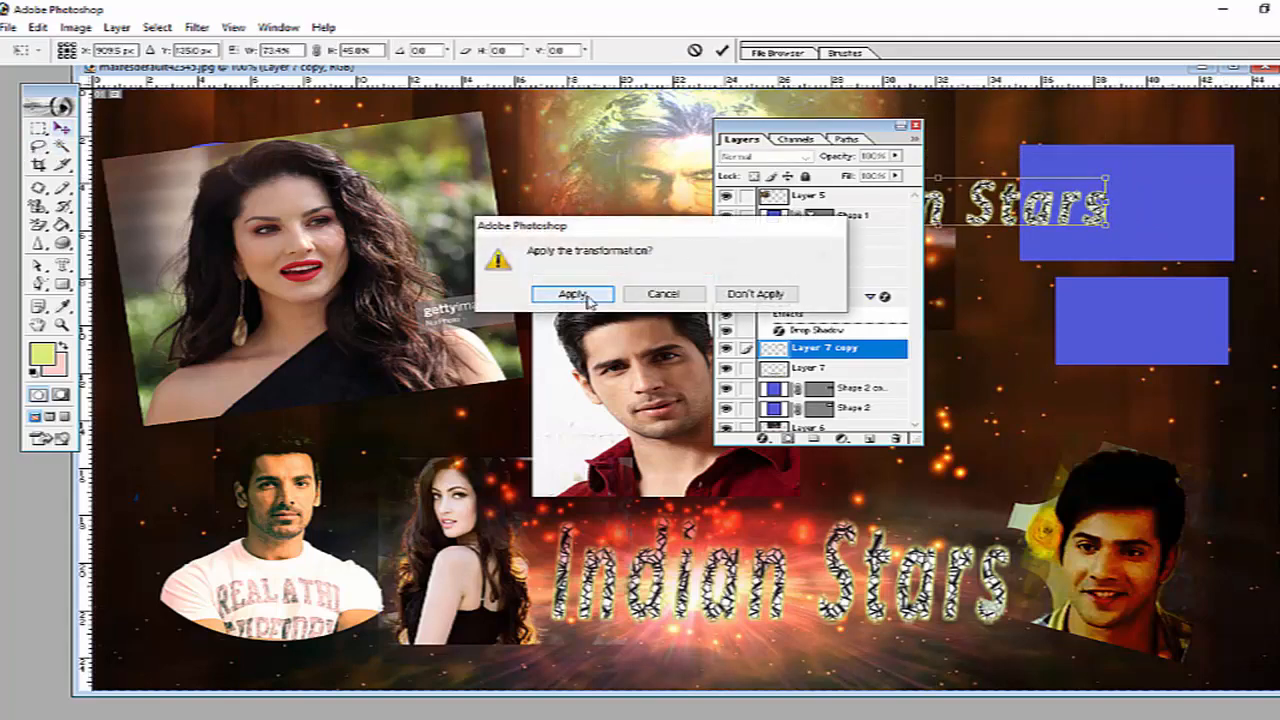
left_click(589, 302)
left_click_drag(1048, 210, 1210, 147)
Step: Reposition the Layers palette between the center portrait and the blue rectangles, collapsing and expanding it along the way
left_click_drag(850, 128, 1193, 244)
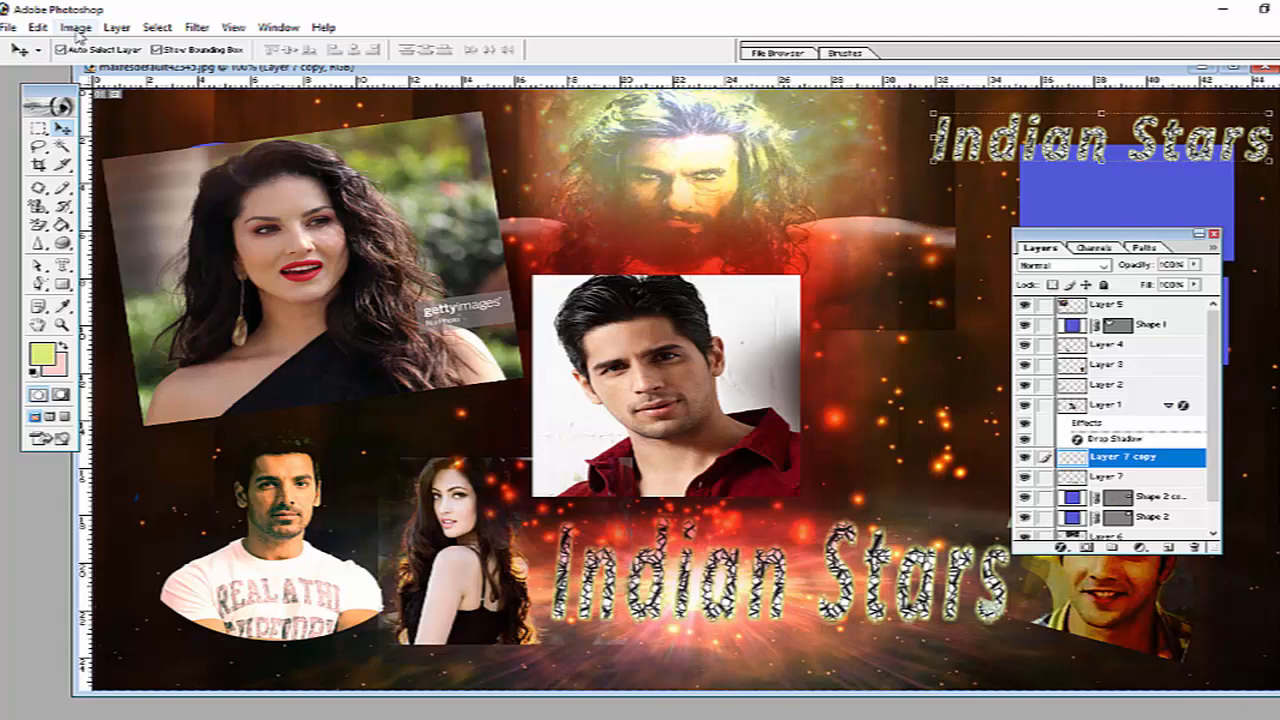
left_click(110, 28)
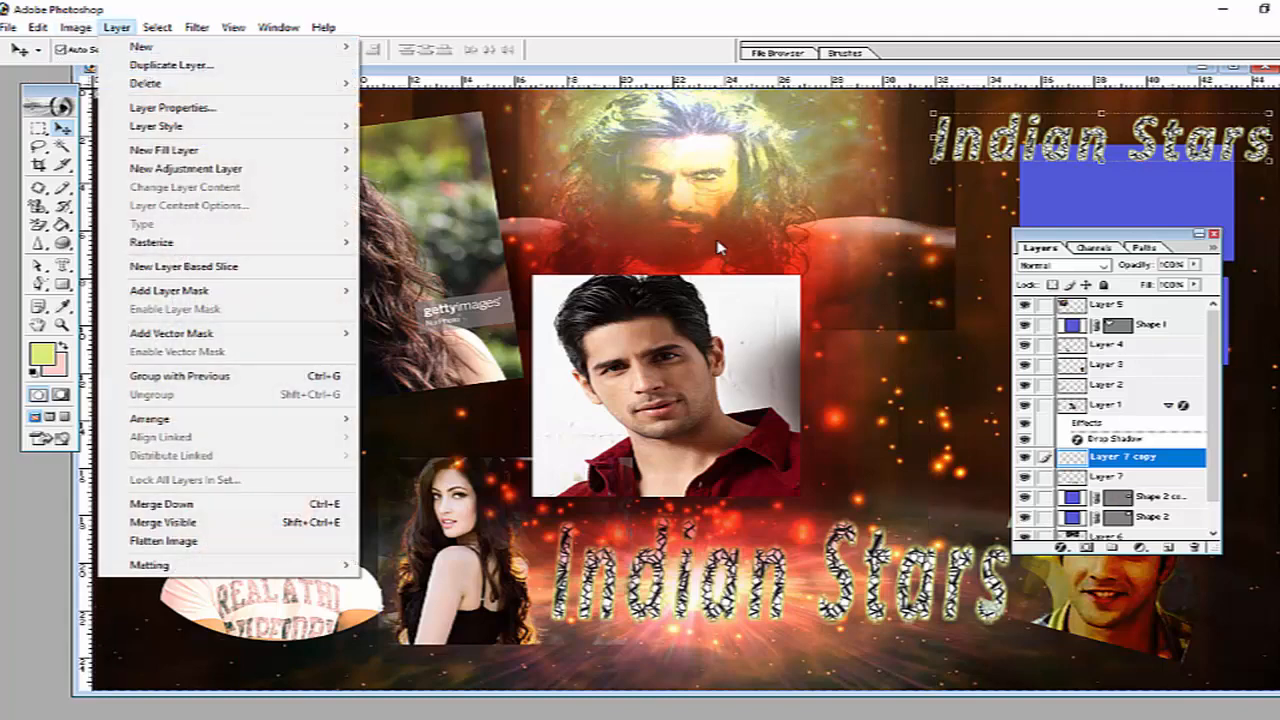
left_click(1030, 249)
double_click(1056, 246)
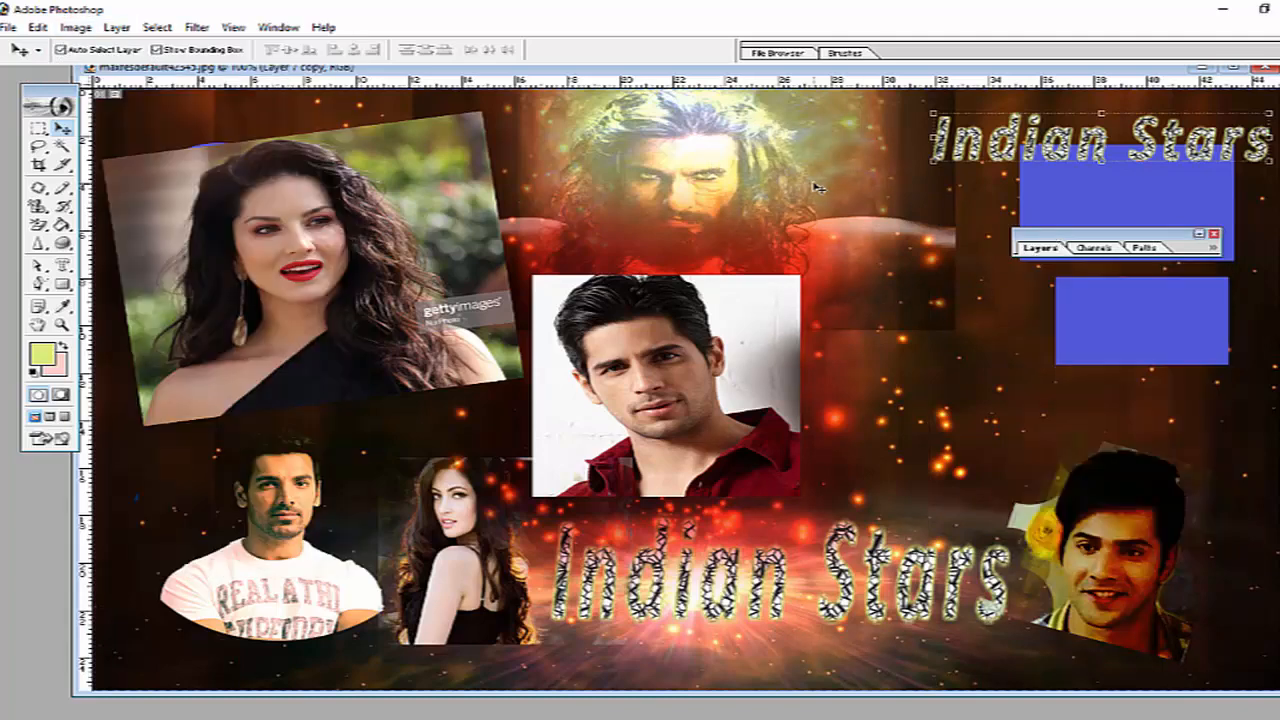
double_click(1060, 249)
left_click_drag(1060, 249, 802, 203)
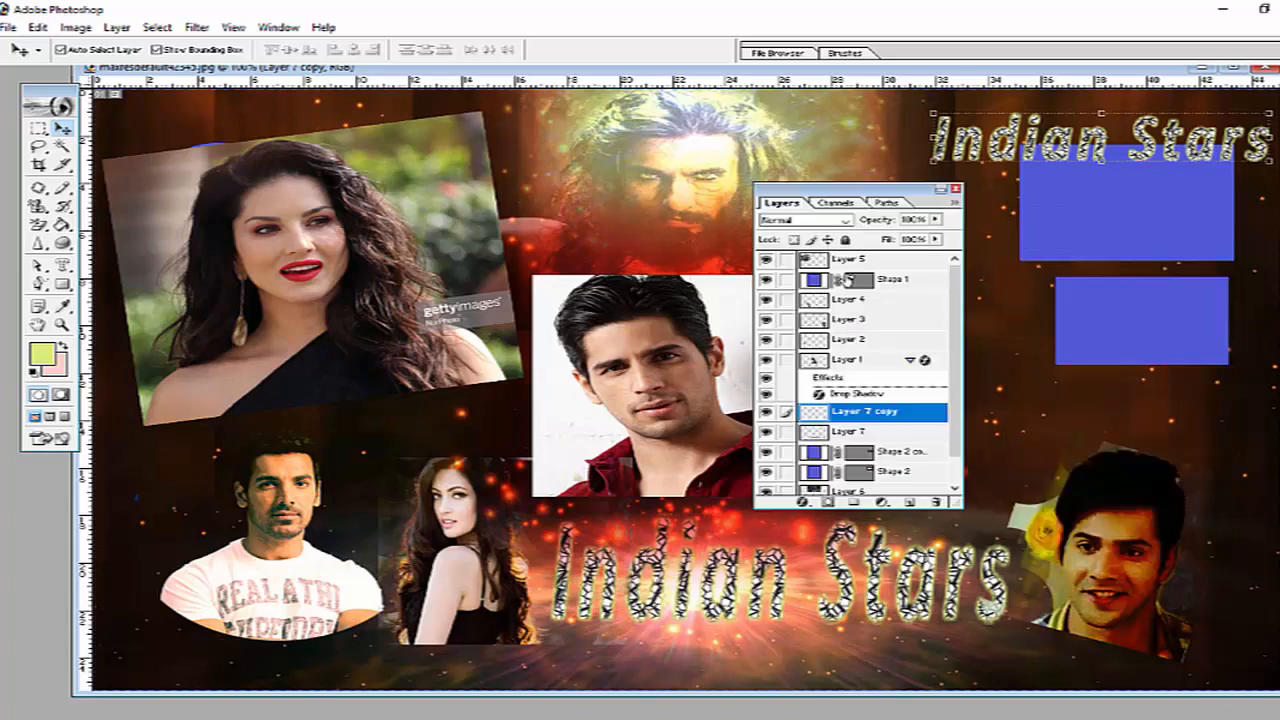
Step: Select Layer 2, Layer 3, Layer 4, Shape 1, Layer 5 and Layer 7 individually to examine which artwork each holds
left_click(858, 341)
left_click(862, 320)
left_click(863, 300)
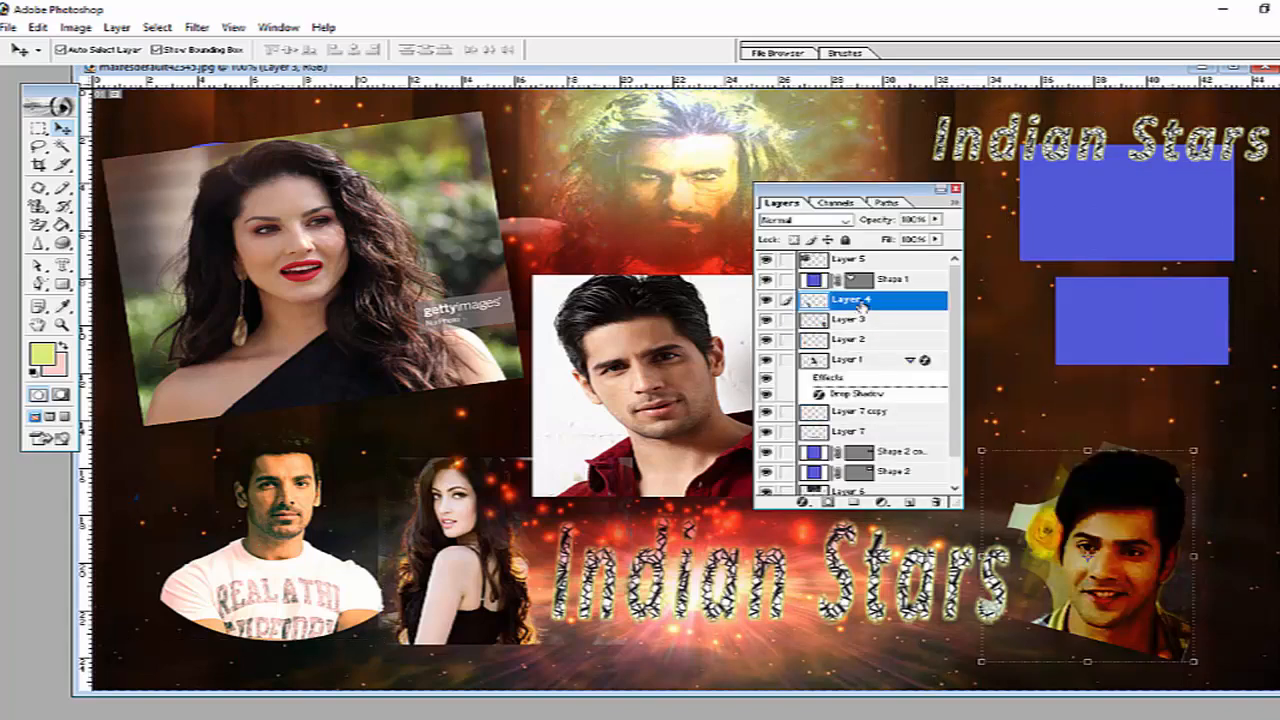
left_click(865, 281)
left_click(862, 260)
left_click(866, 319)
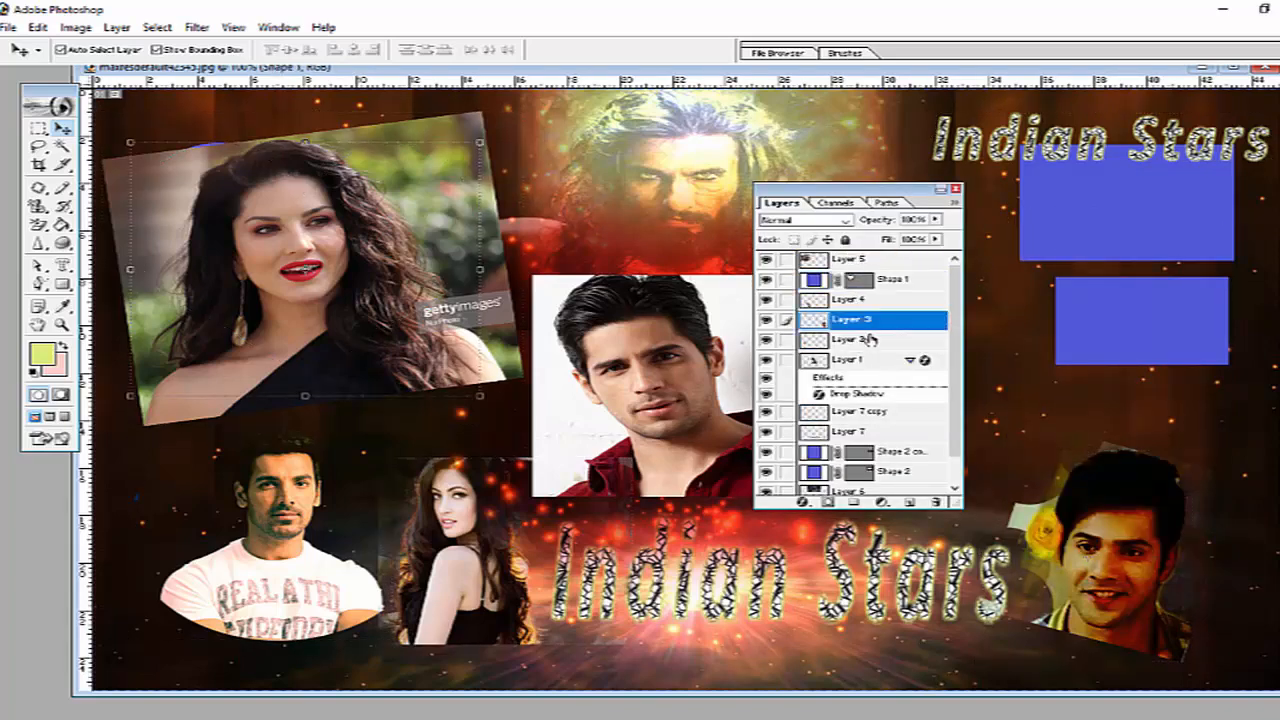
left_click(868, 433)
Step: Delete Layer 7 copy, the smaller "Indian Stars" lettering above the blue rectangles
left_click(872, 414)
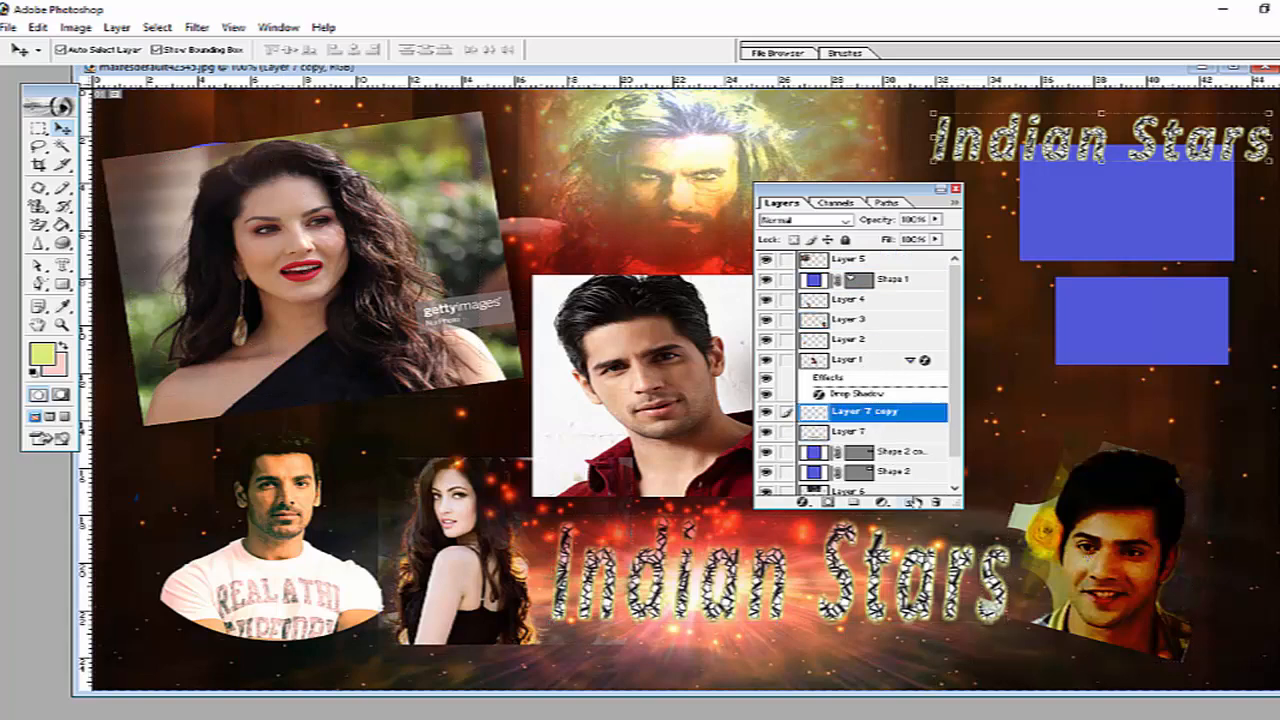
left_click(117, 27)
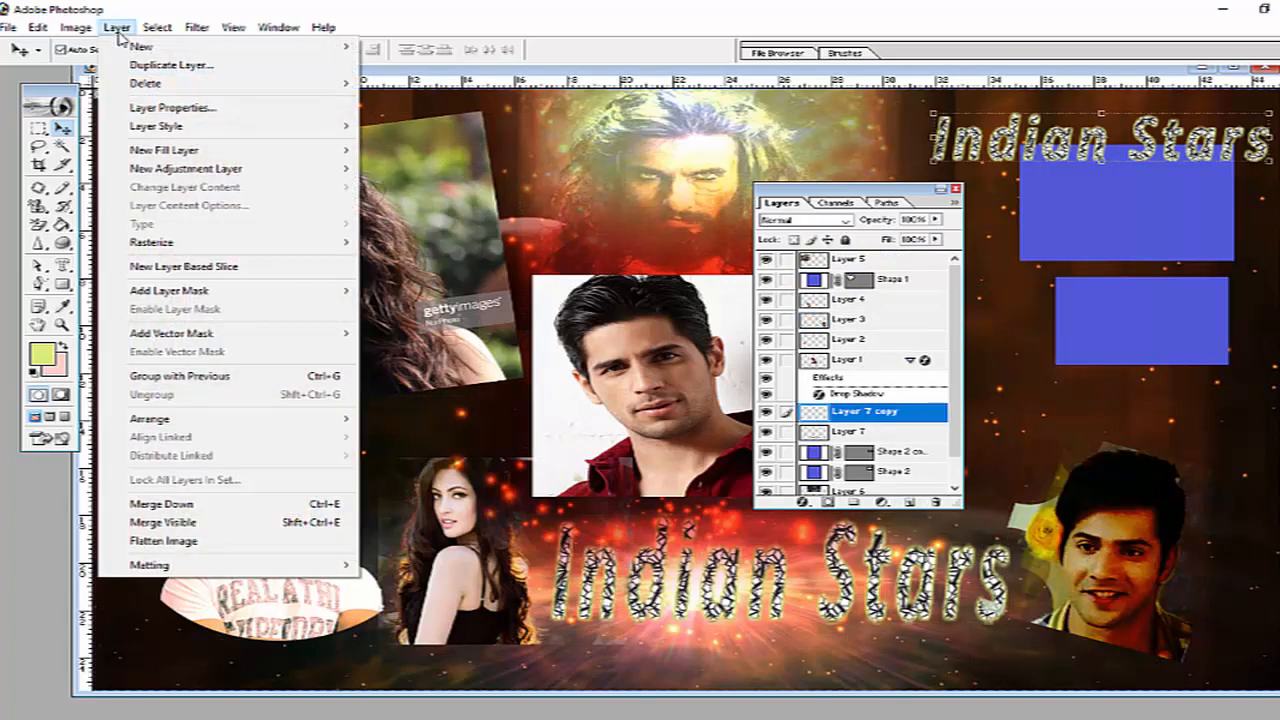
mouse_move(137, 86)
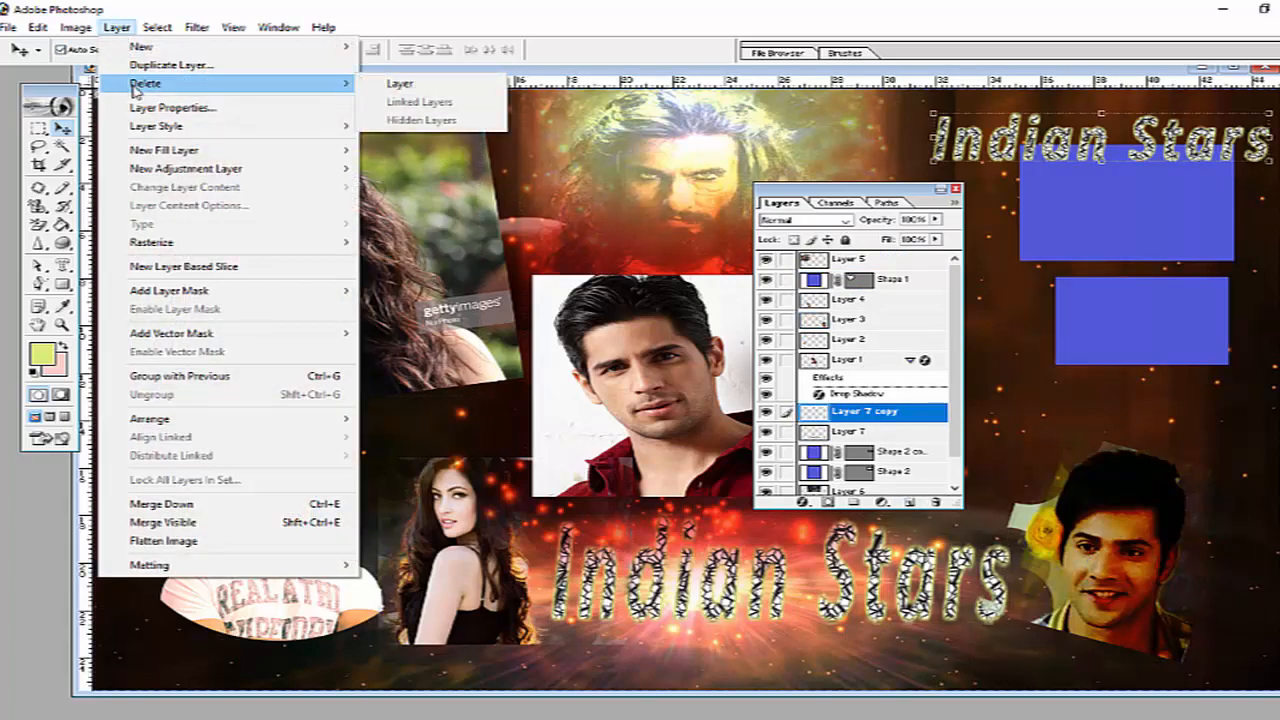
left_click(398, 84)
left_click(560, 296)
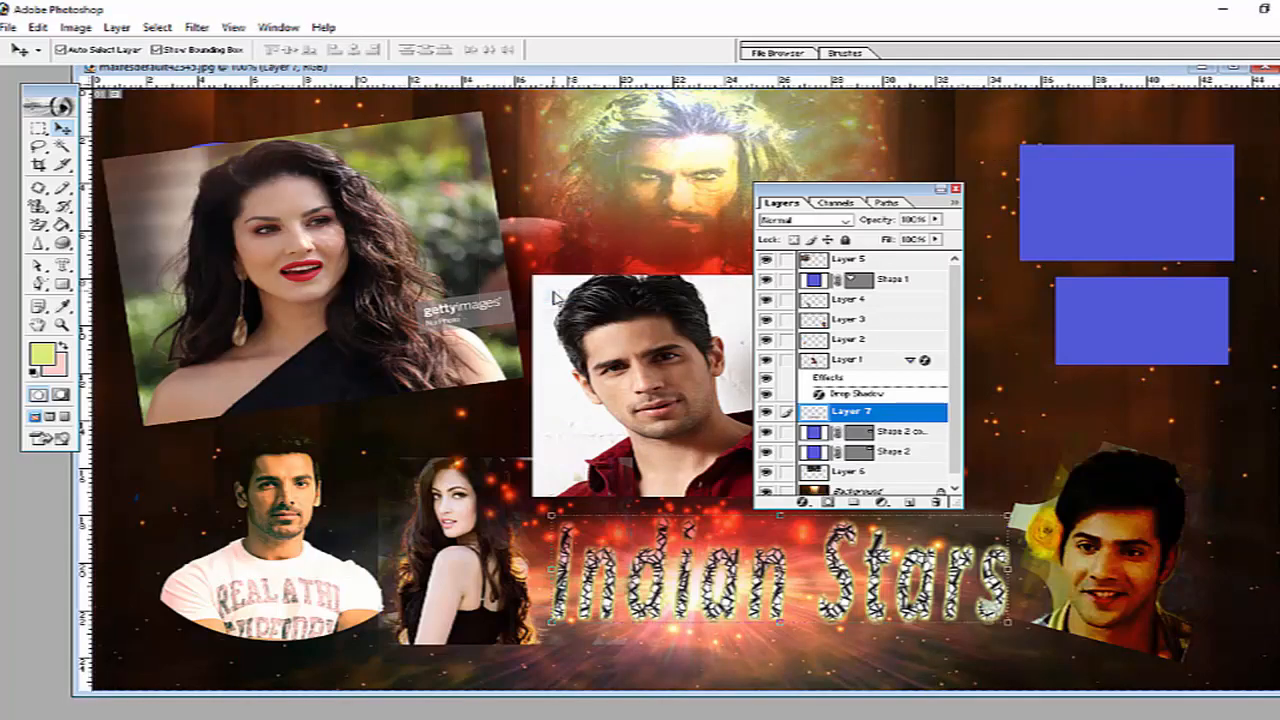
Step: Examine the artwork on Layer 3, Layer 4, Shape 1 and Layer 5, and select Layer 1 with the center portrait
left_click(864, 320)
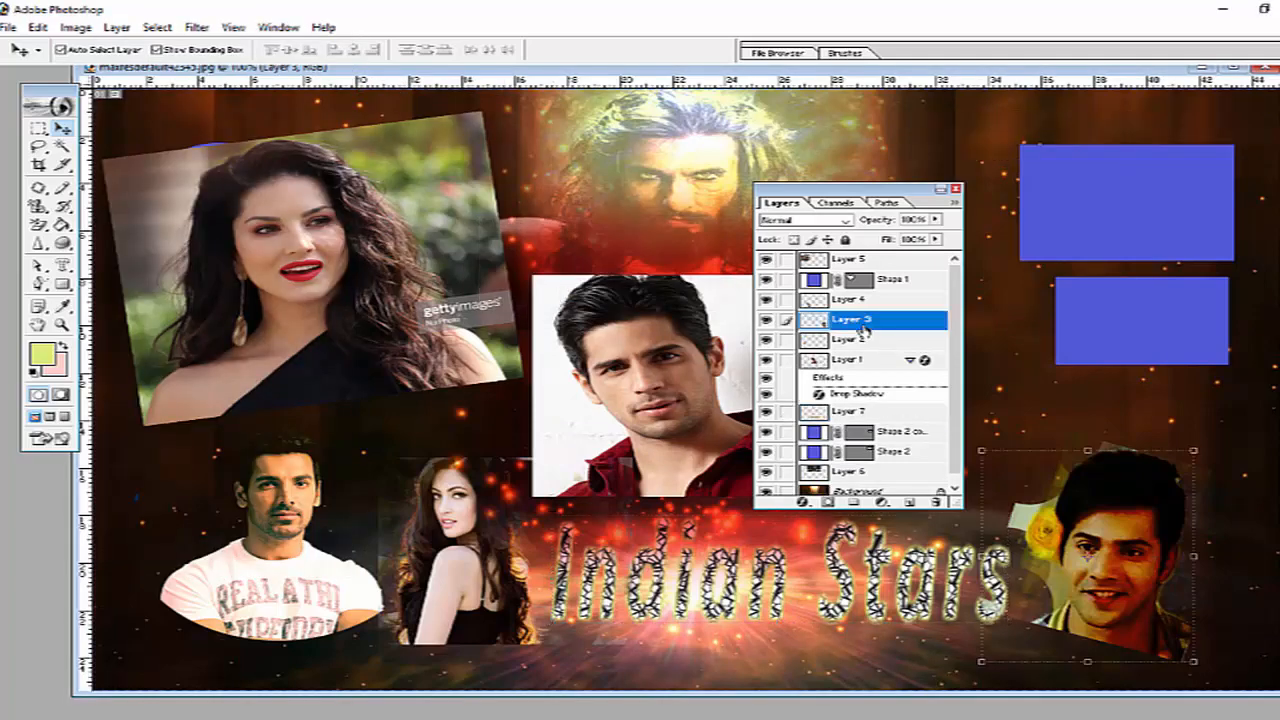
left_click(860, 299)
left_click(858, 279)
left_click(852, 260)
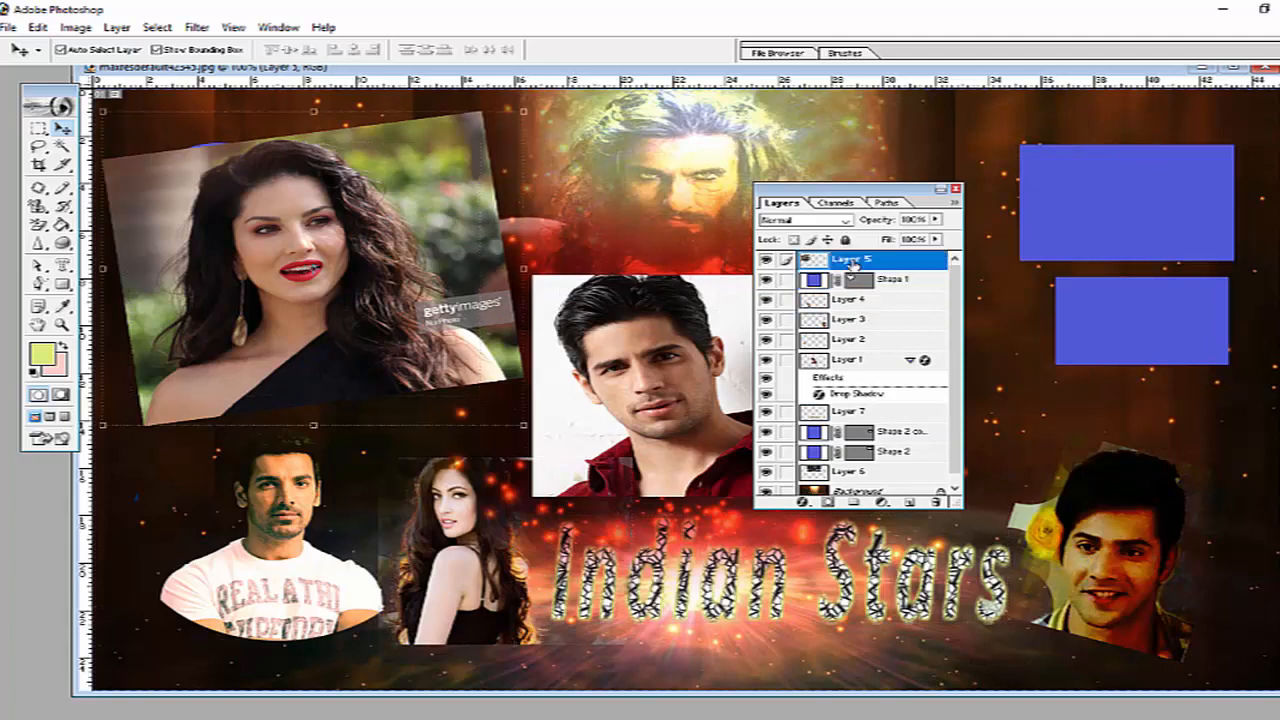
left_click(858, 319)
left_click(850, 359)
left_click(116, 27)
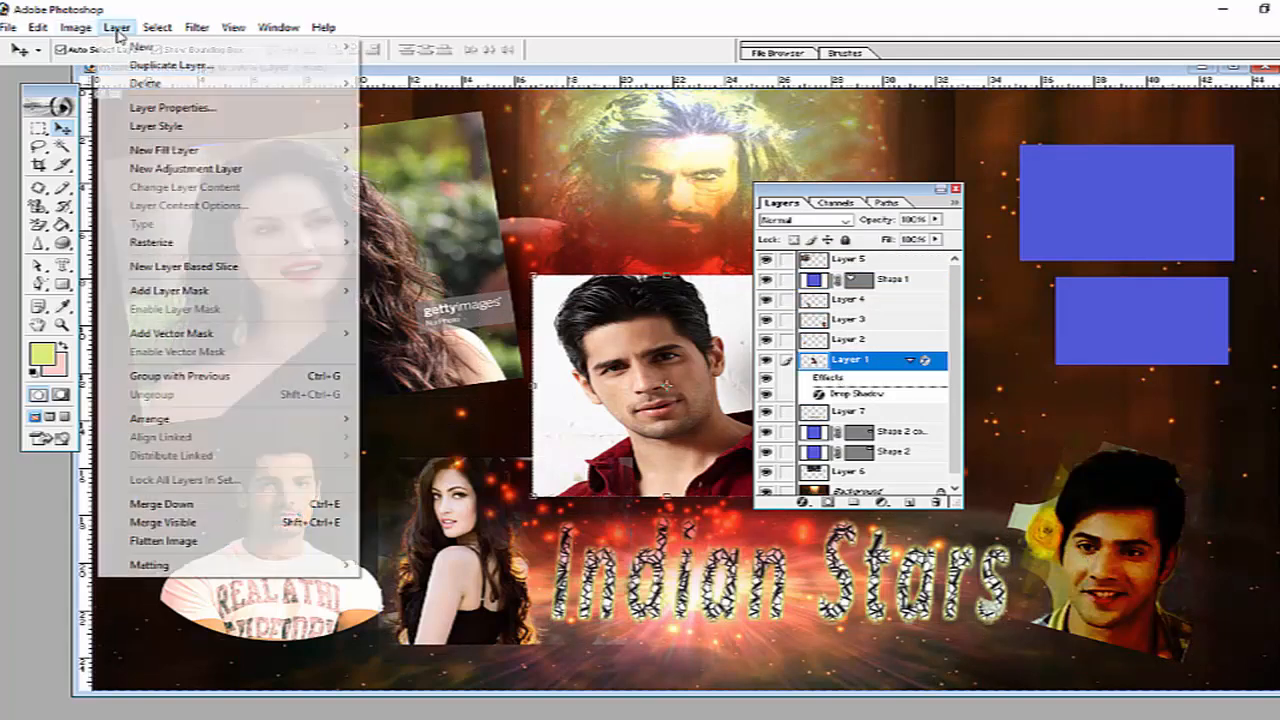